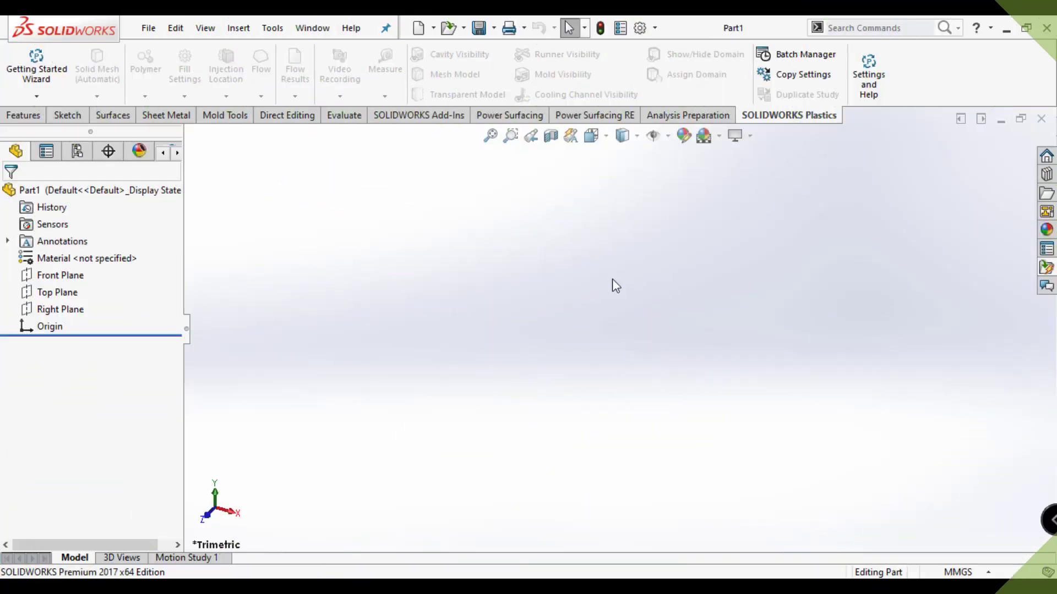
Set the background scene to Plain White and start a sketch on the Front Plane.
click(719, 136)
click(725, 176)
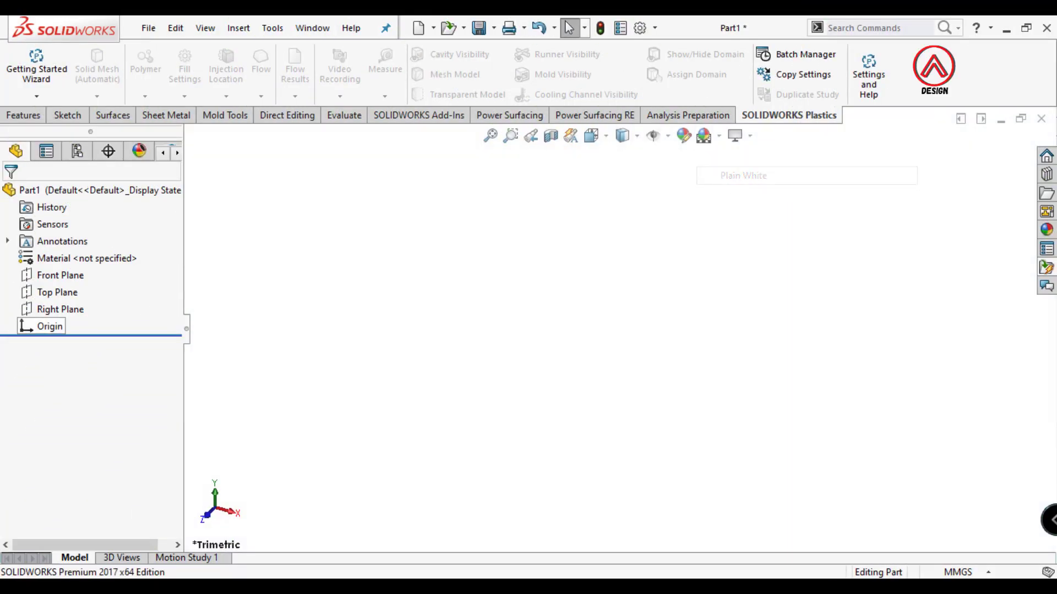
click(60, 275)
click(83, 254)
Draw a vertical centerline straight up from the origin.
click(117, 54)
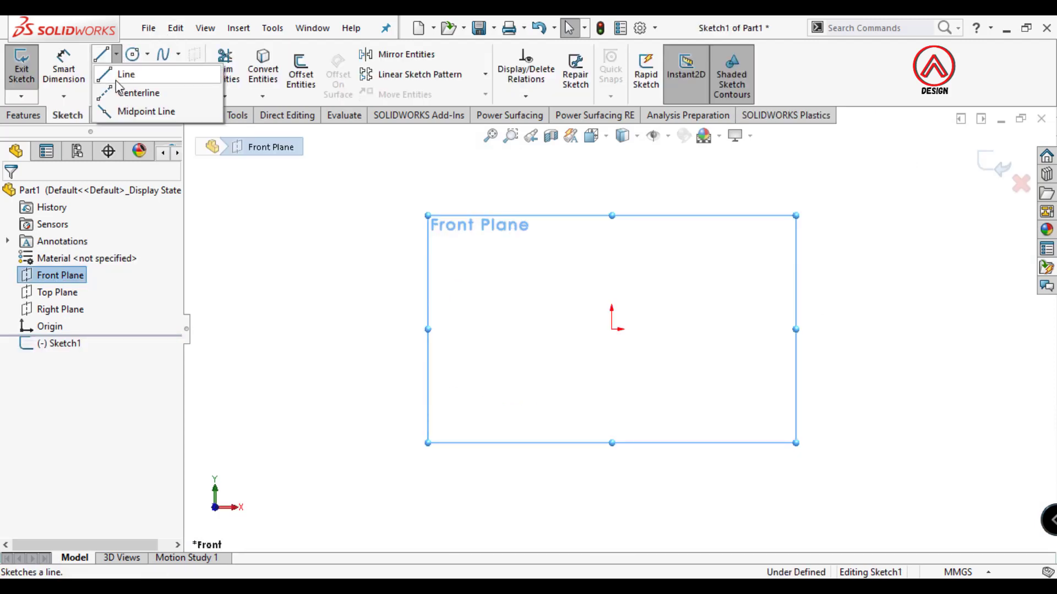
click(132, 92)
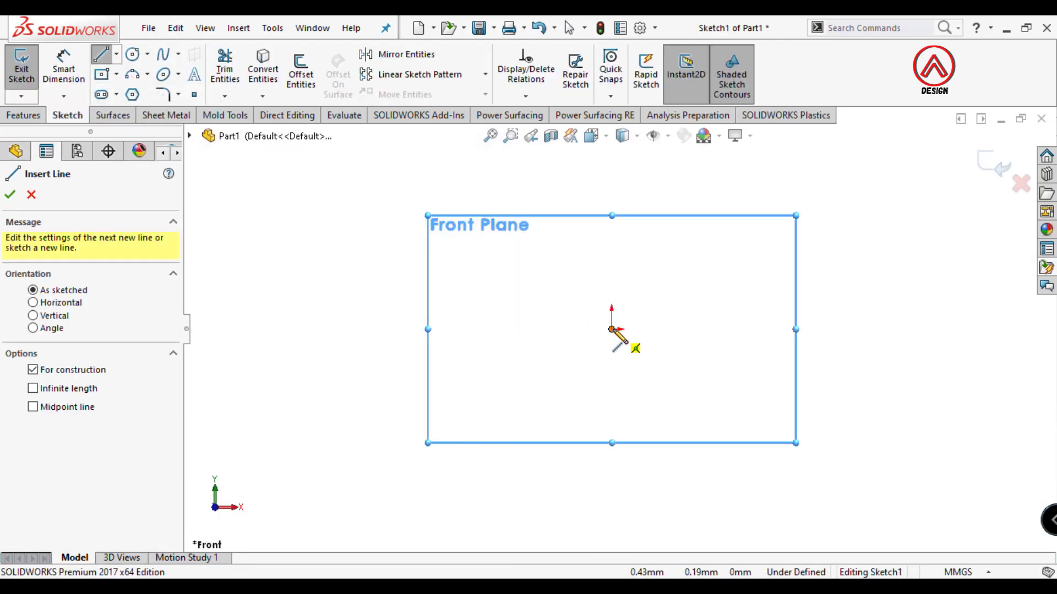
click(611, 329)
click(615, 184)
key(Escape)
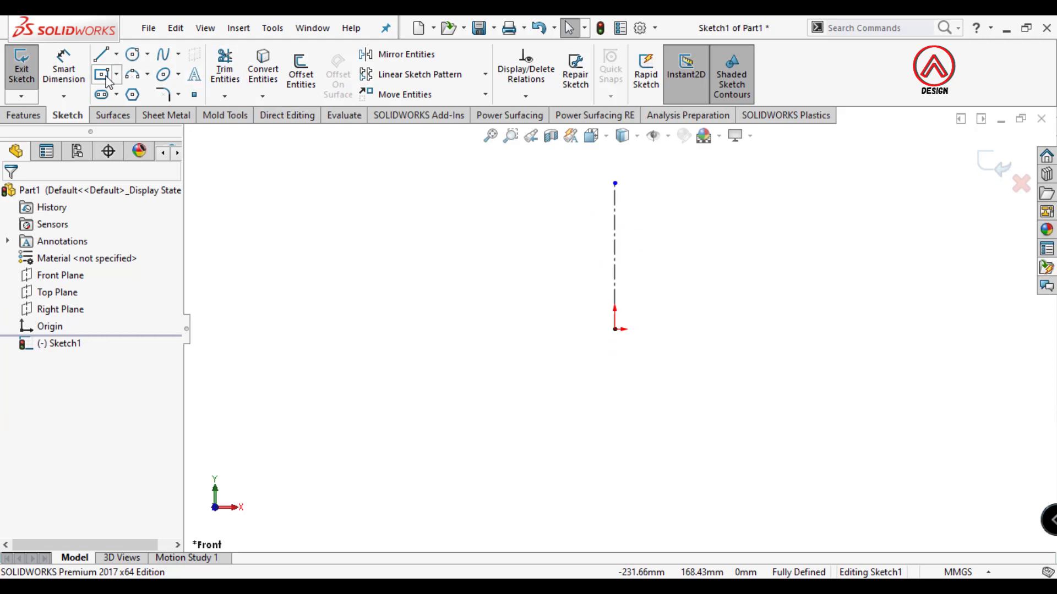
Draw a corner rectangle straddling the centerline.
click(106, 79)
click(23, 251)
scroll(490, 353, down, 2)
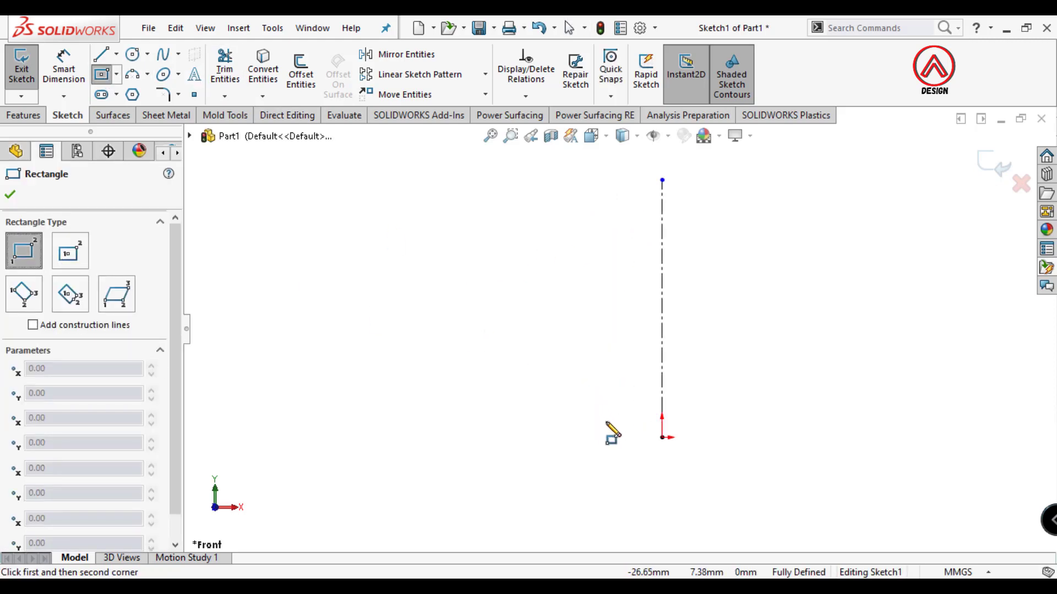
drag(605, 422, 742, 220)
key(Escape)
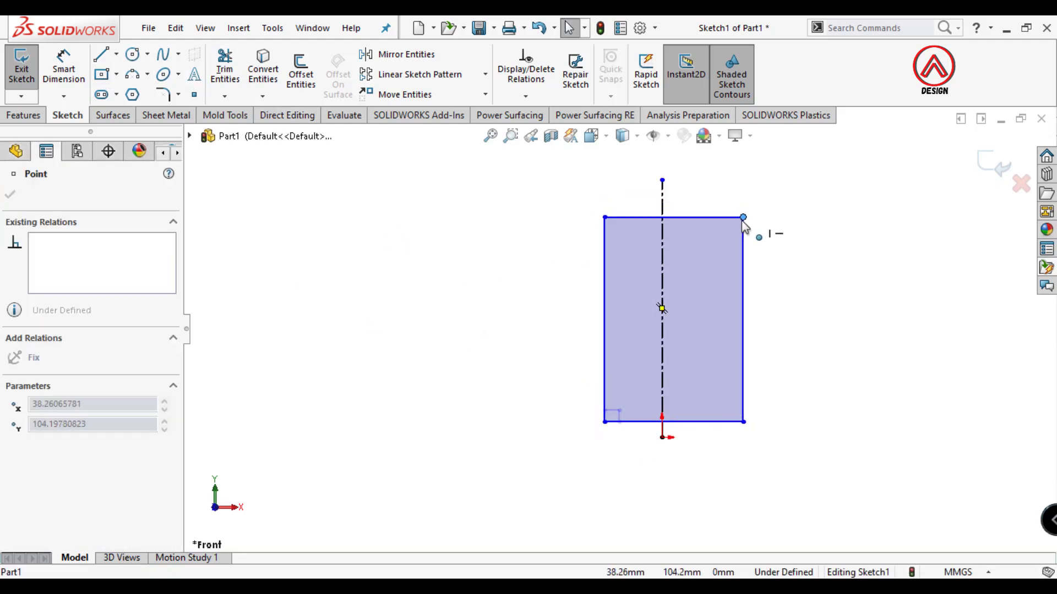
Make the rectangle's sides symmetric about the centerline and put its bottom edge on the origin.
click(604, 379)
ctrl+click(740, 376)
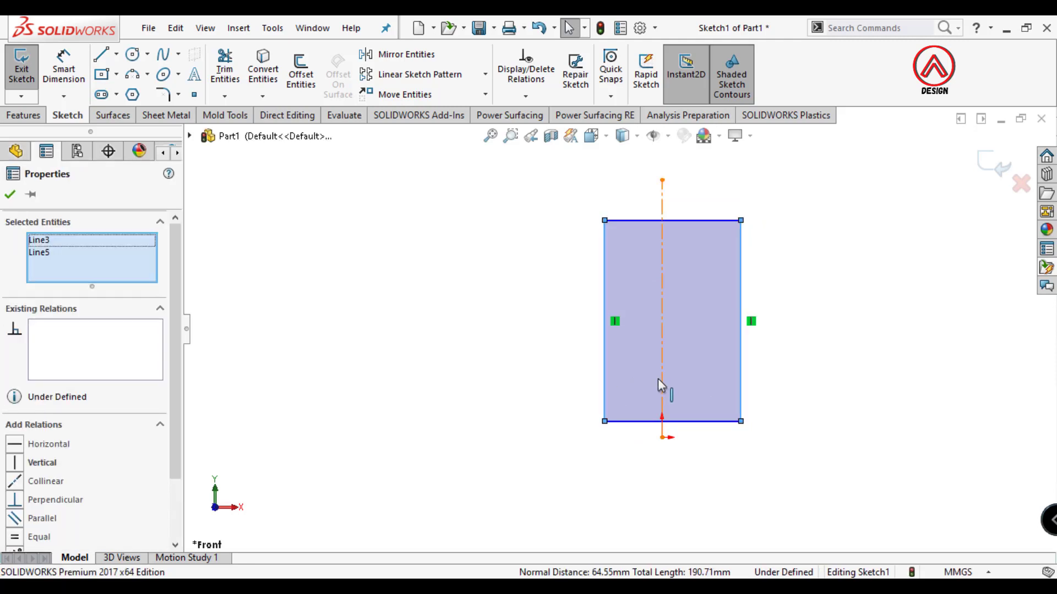
ctrl+click(662, 379)
click(824, 310)
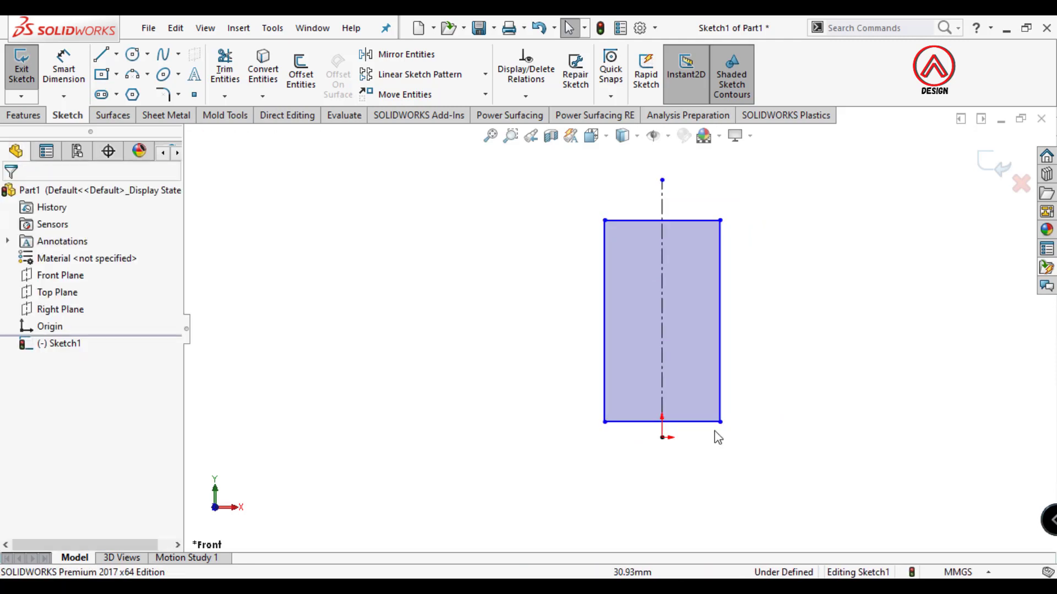
click(663, 422)
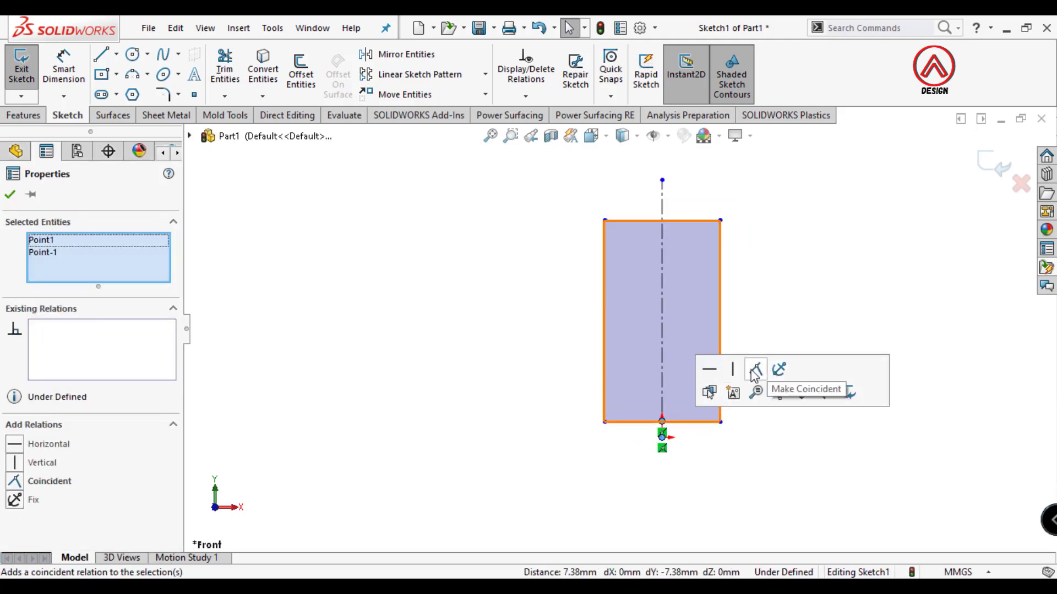
click(754, 370)
click(625, 289)
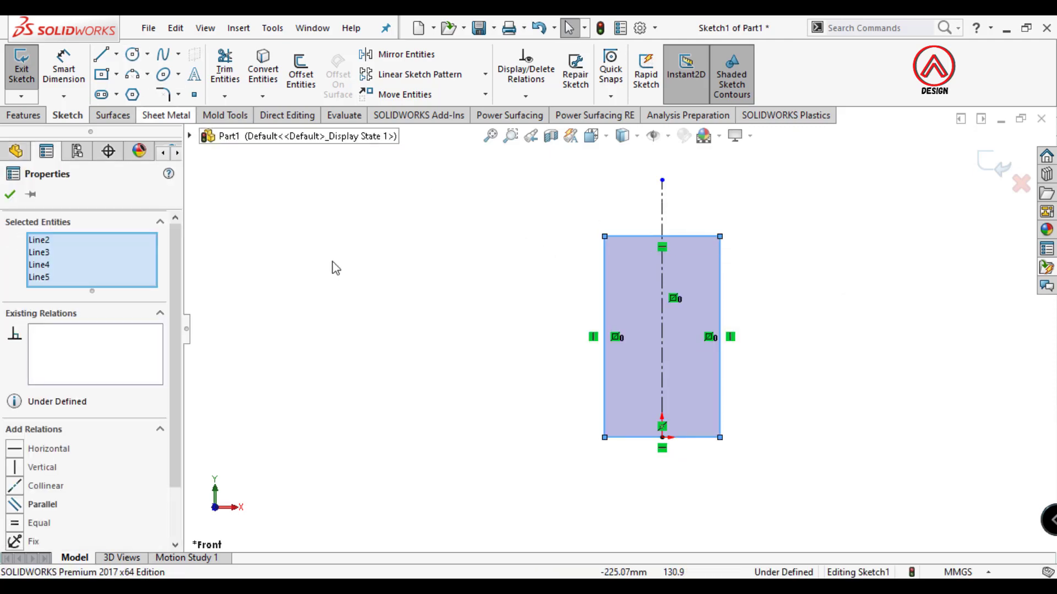
key(Escape)
Dimension the rectangle 50 high and 33 wide.
click(65, 70)
click(606, 313)
click(538, 337)
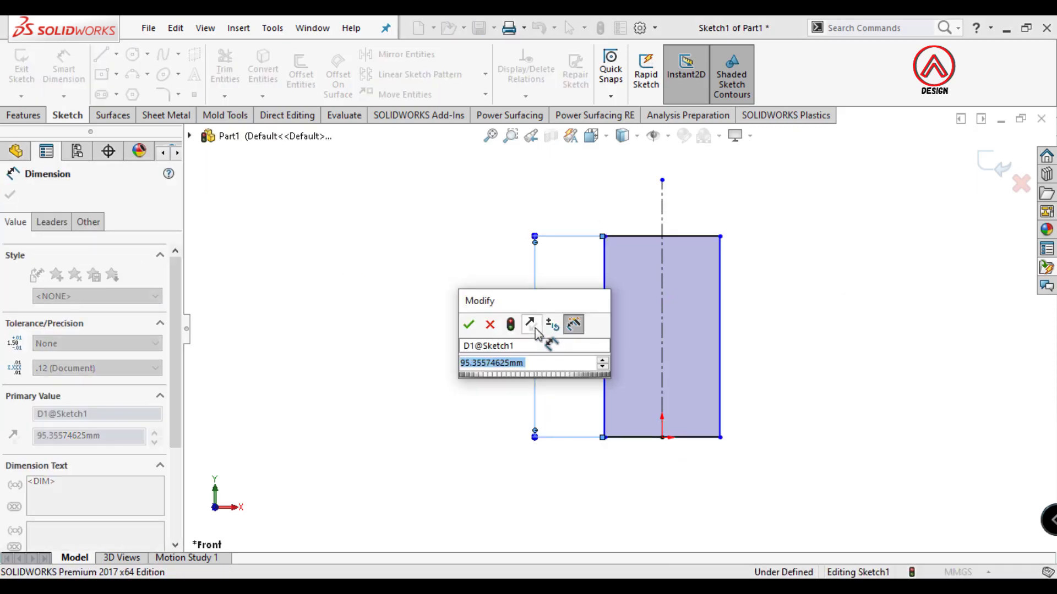
text(50)
key(Return)
click(632, 437)
click(668, 472)
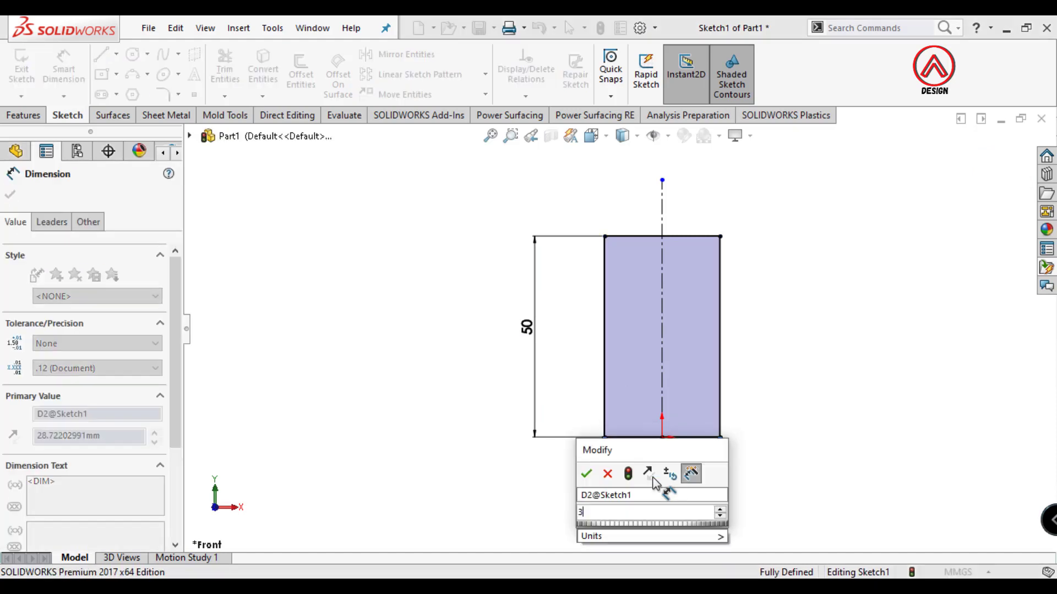
text(33)
key(Return)
Convert the rectangle's four edges to construction lines.
click(798, 375)
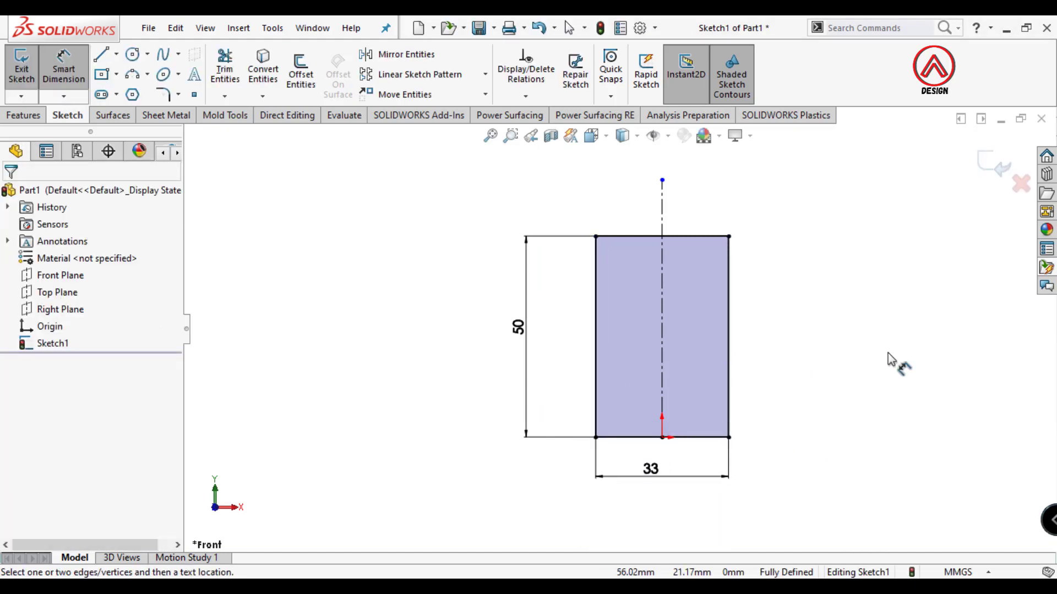
key(Escape)
click(707, 357)
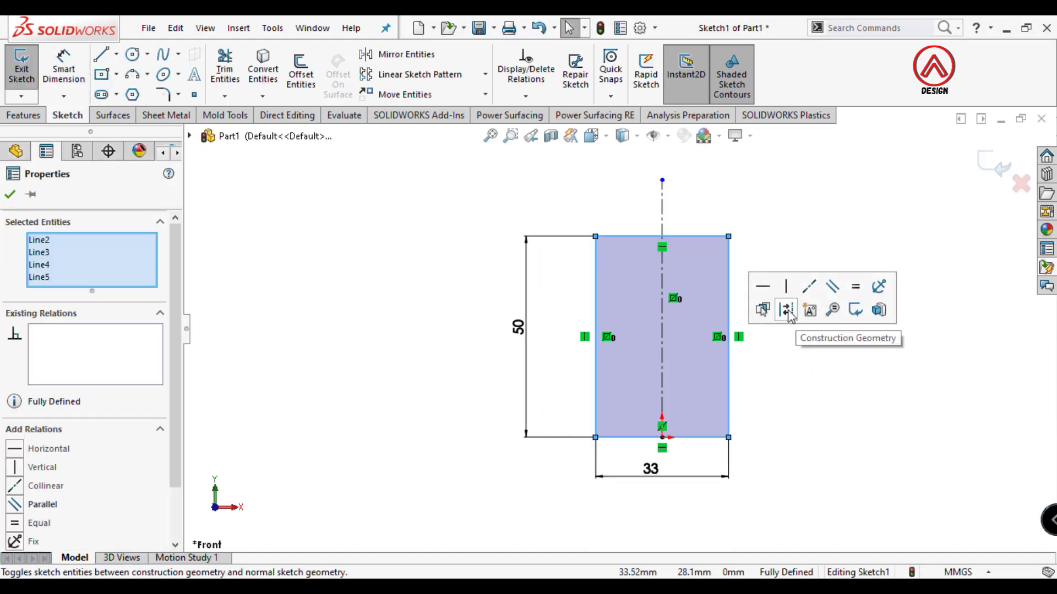
click(785, 309)
Draw two three-point arcs in the lower left of the rectangle, one above the other.
click(138, 75)
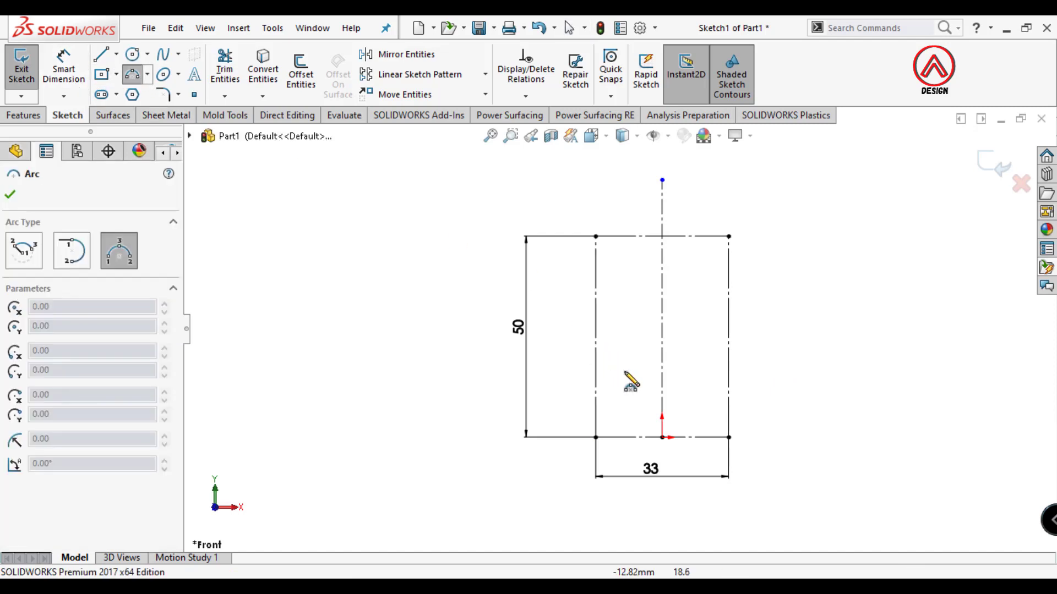
scroll(631, 386, down, 2)
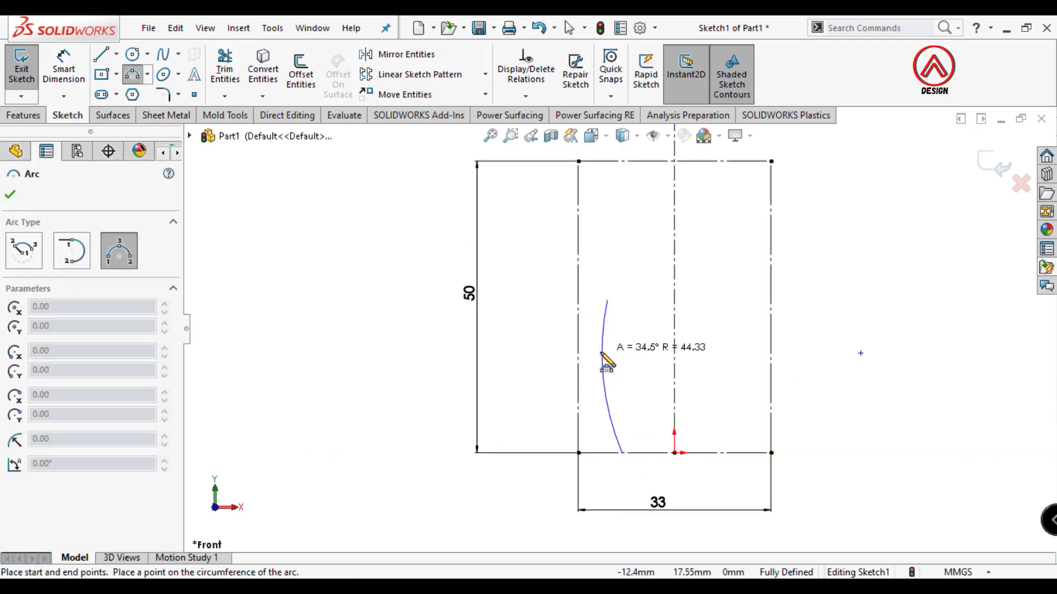
click(585, 364)
scroll(642, 259, down, 1)
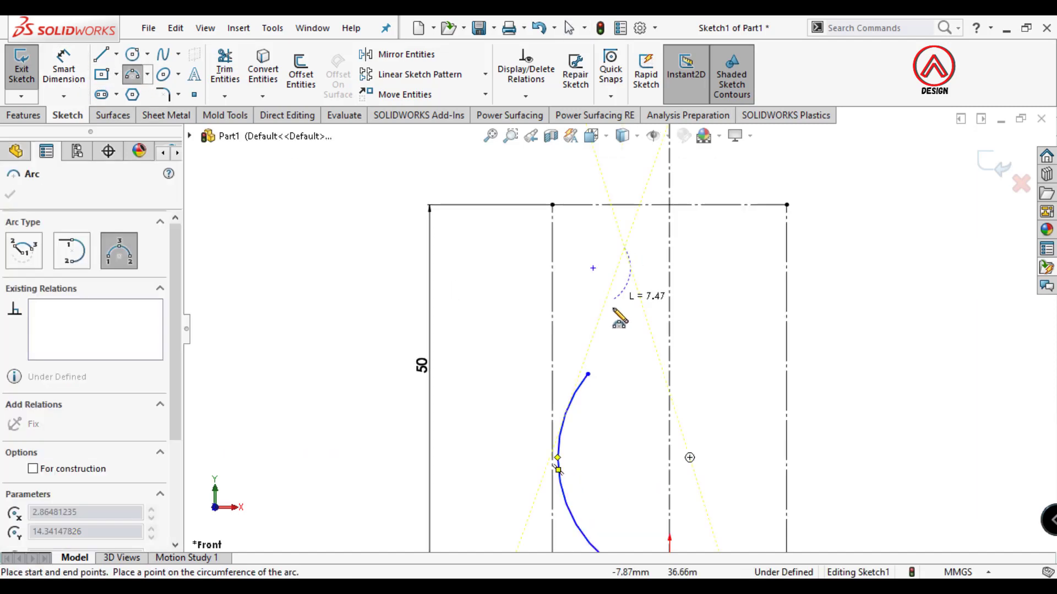
click(619, 295)
scroll(654, 264, up, 1)
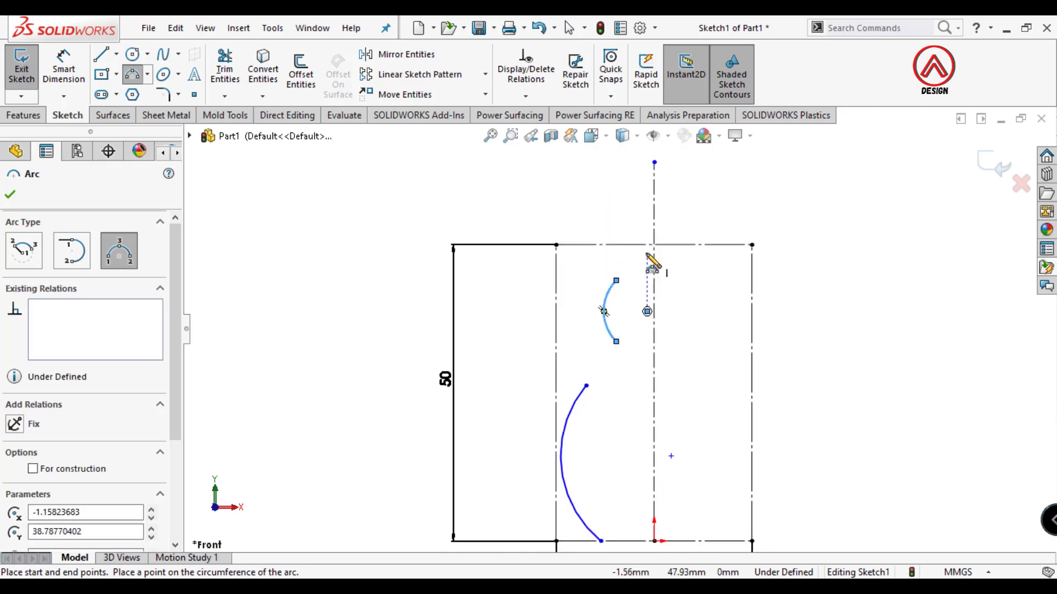
key(Escape)
Make the lower arc tangent to the rectangle's left edge.
scroll(599, 366, up, 2)
scroll(491, 451, down, 2)
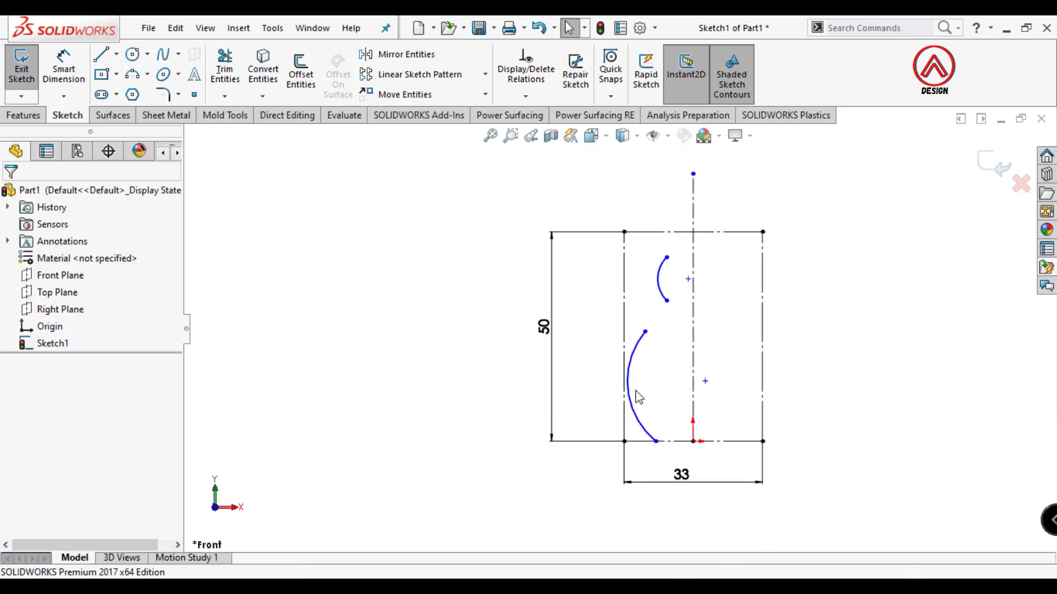
click(629, 368)
ctrl+click(624, 363)
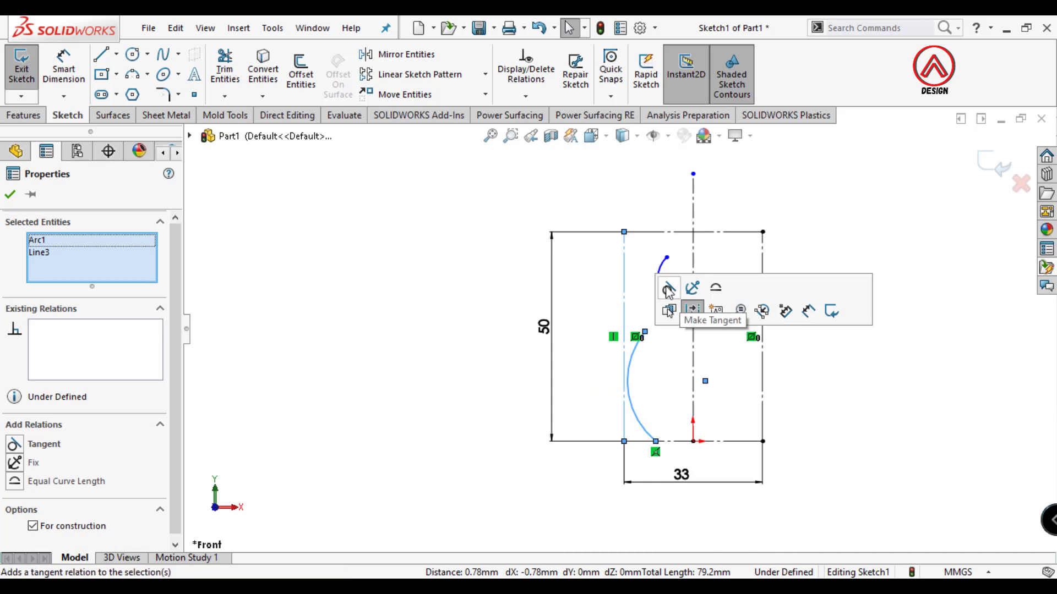
click(668, 308)
key(Escape)
Reshape the upper arc by dragging its ends down and up toward the top.
scroll(681, 290, down, 3)
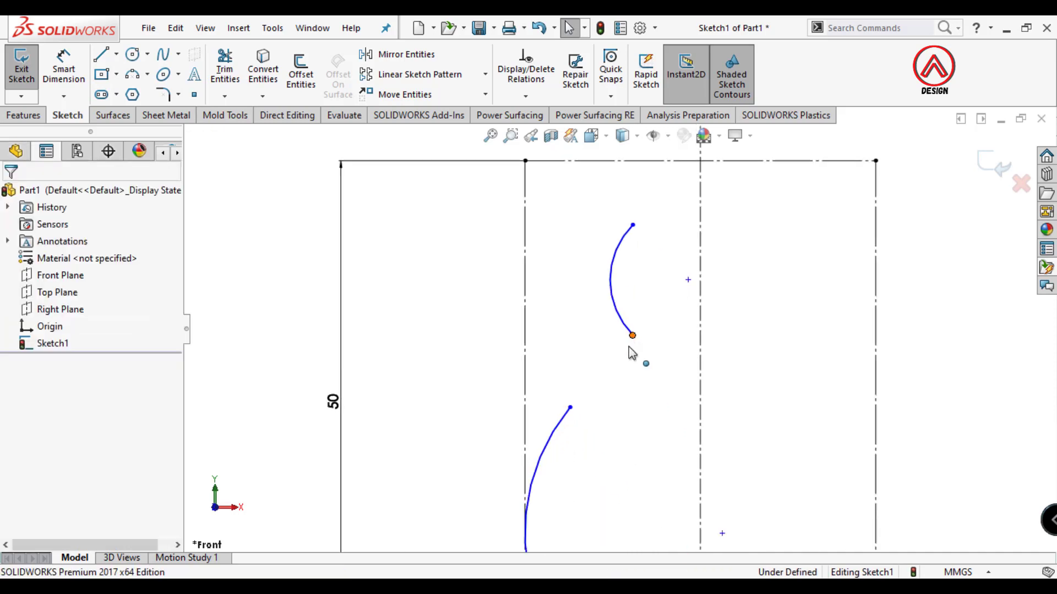
drag(629, 346, 626, 347)
click(348, 194)
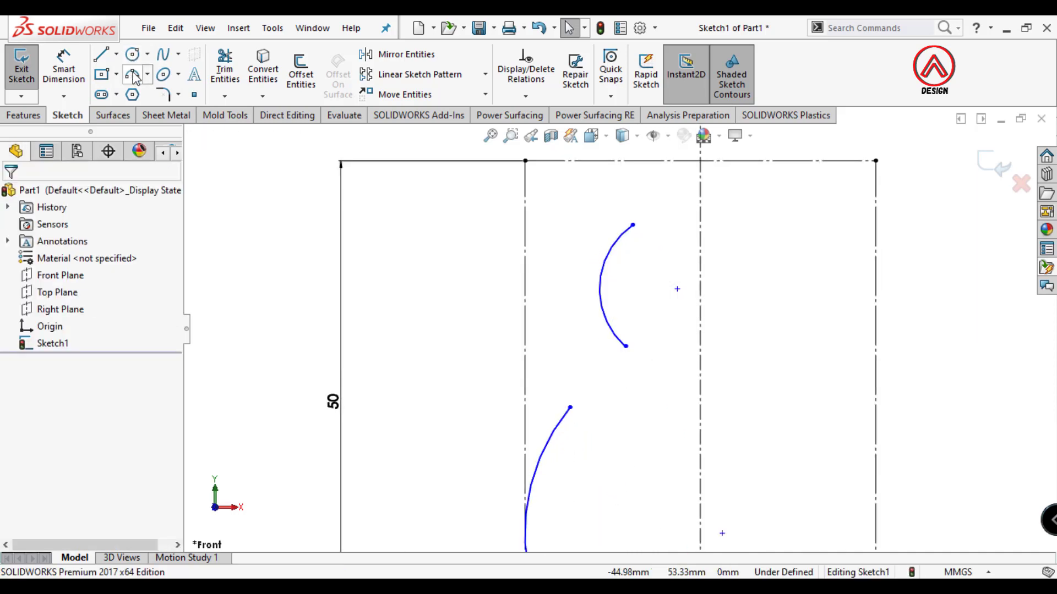
drag(633, 226, 647, 207)
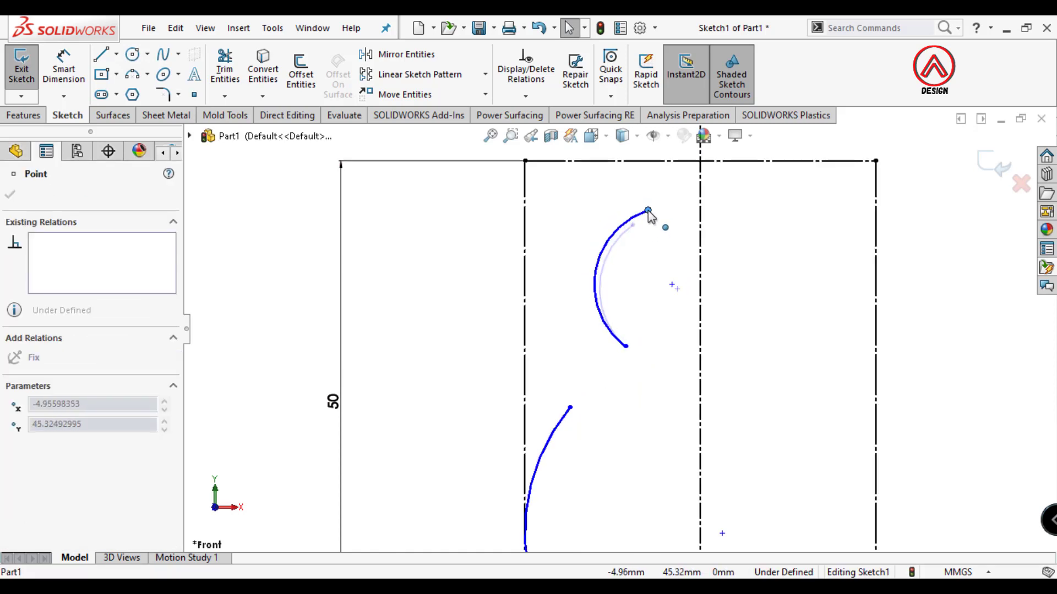
drag(649, 211, 647, 207)
Draw a connecting arc from the top edge at the centerline to the upper arc's top.
click(132, 74)
scroll(679, 235, down, 3)
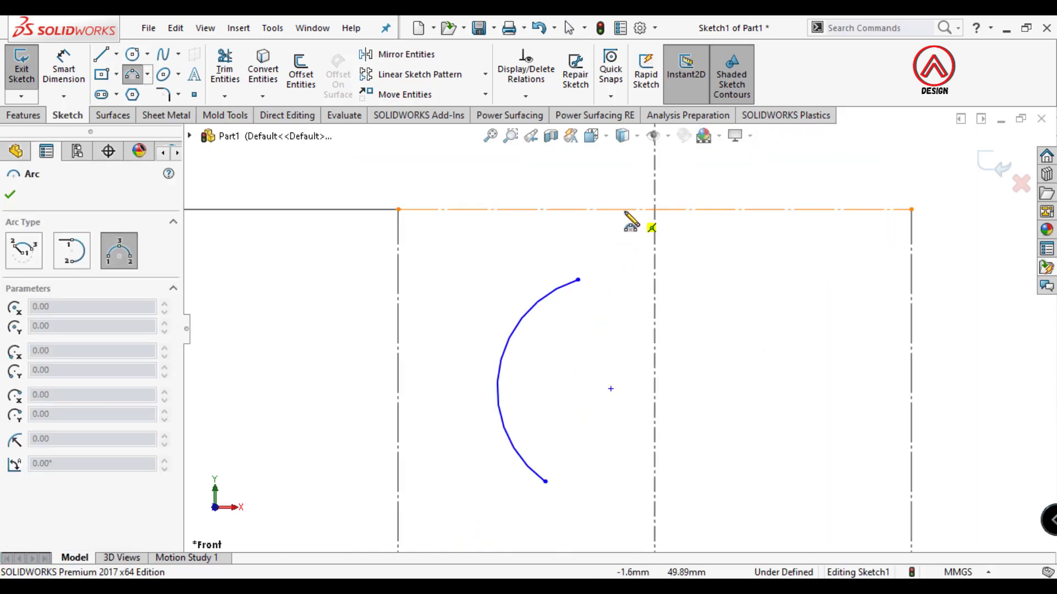
click(654, 209)
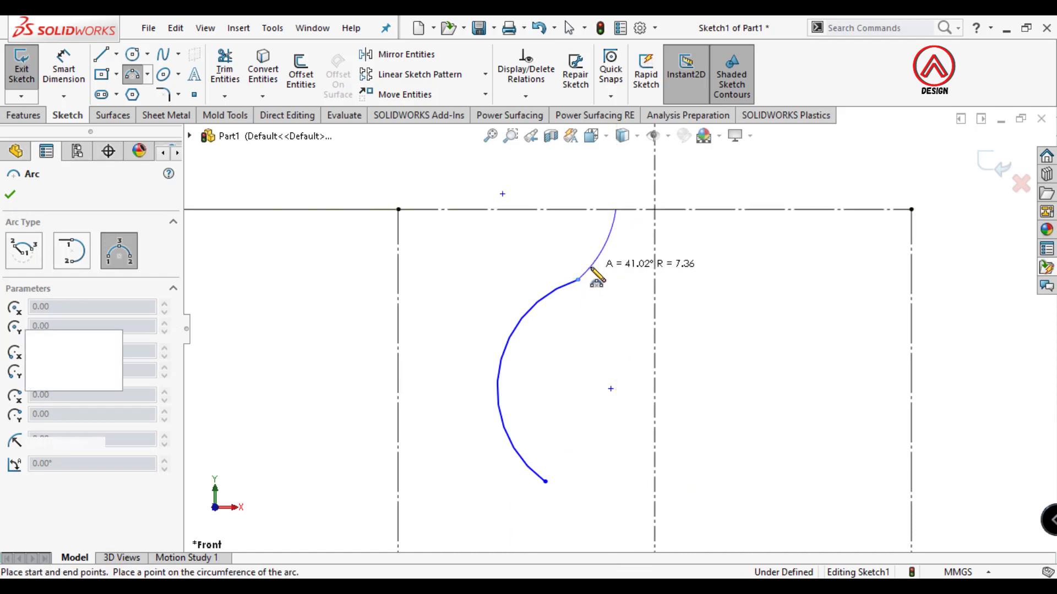
click(578, 282)
click(600, 318)
scroll(618, 330, up, 2)
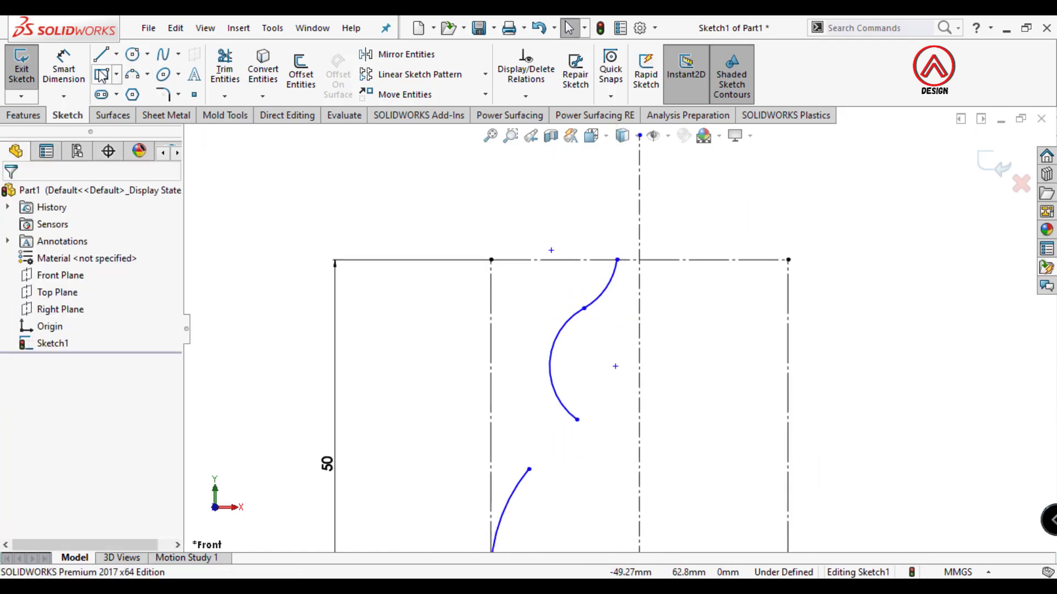
right_drag(611, 324, 606, 280)
Dimension the curve's top endpoint offset from the centerline, ending at 7.
click(617, 260)
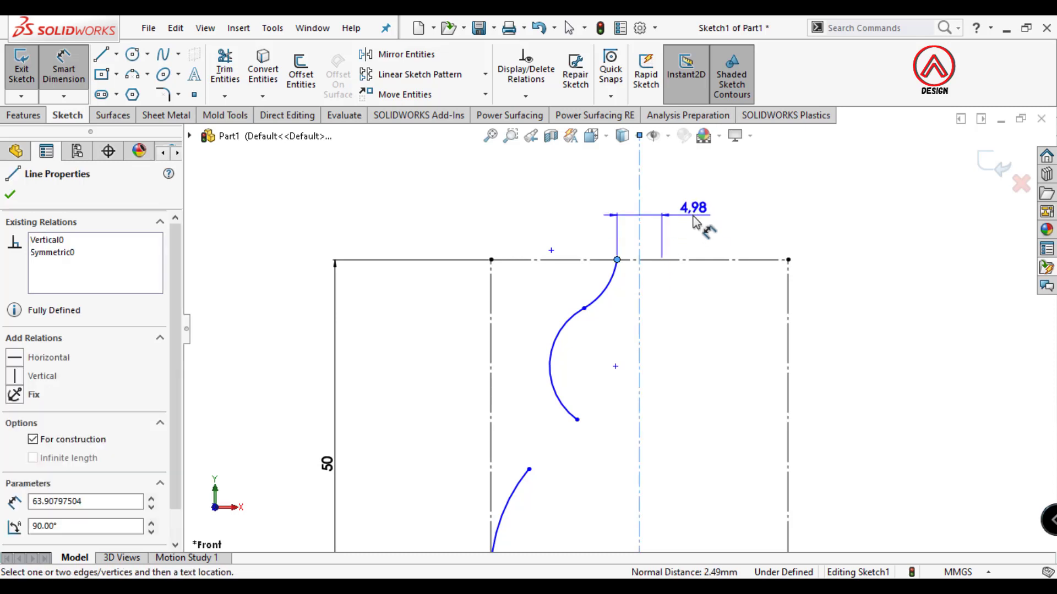
click(699, 223)
text(4)
key(Return)
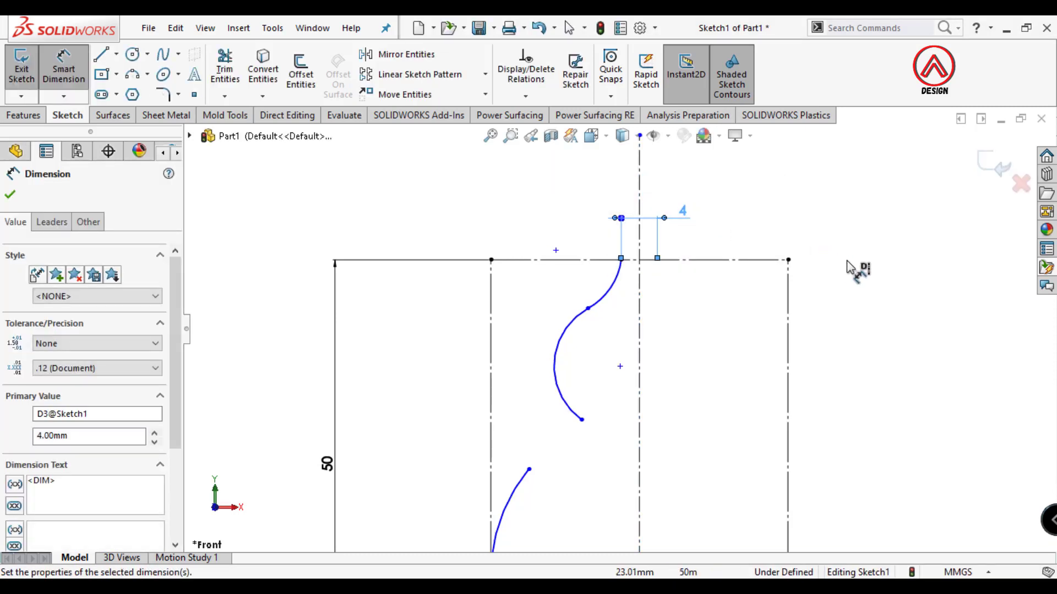
scroll(680, 330, down, 2)
key(Escape)
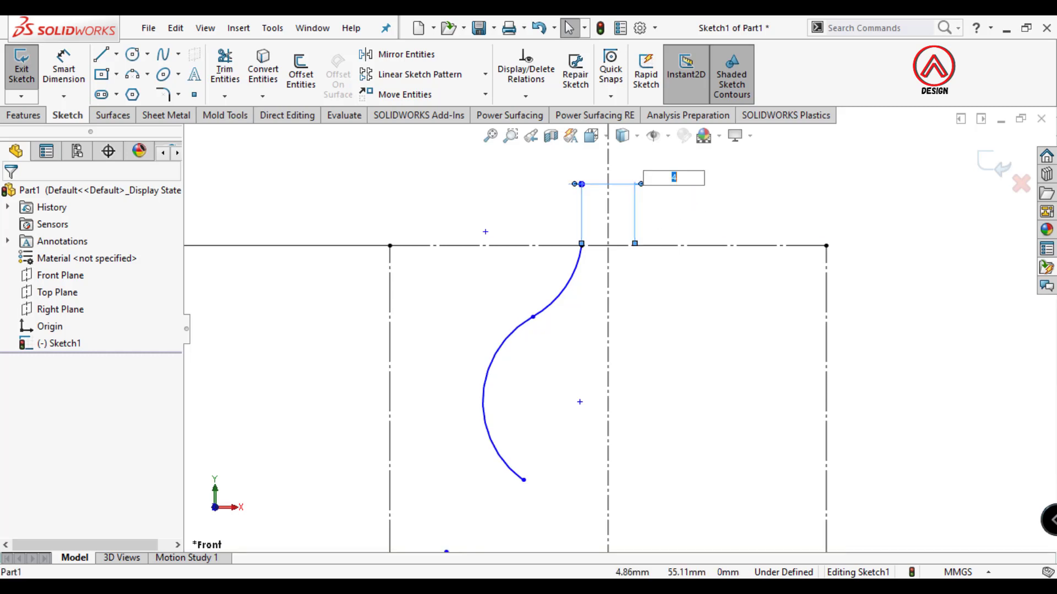
key(Return)
Drag the upper arc's lower end down onto the lower arc.
scroll(678, 342, up, 2)
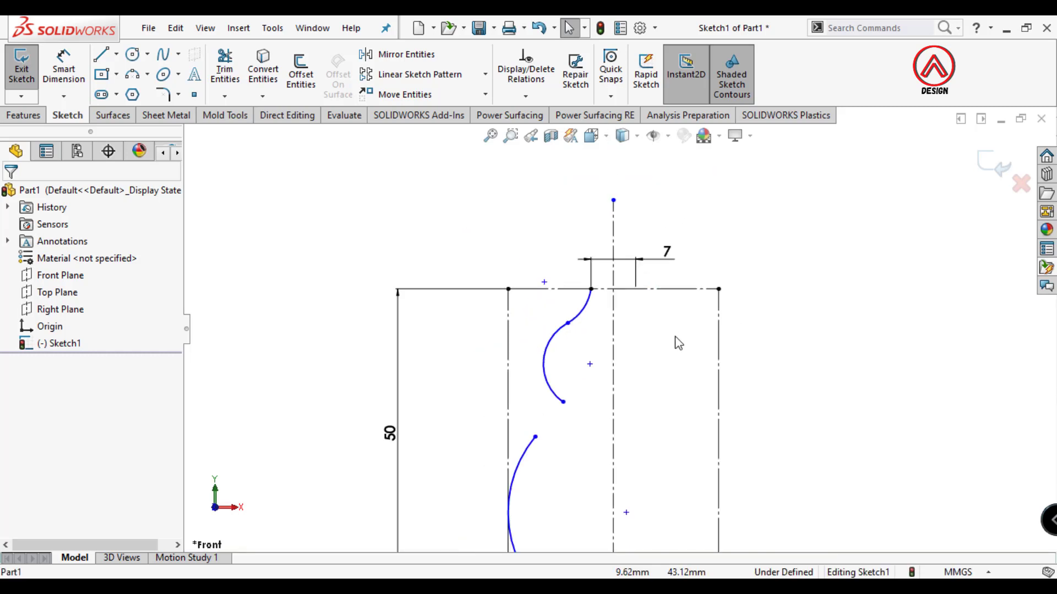
scroll(660, 367, up, 2)
drag(576, 363, 577, 387)
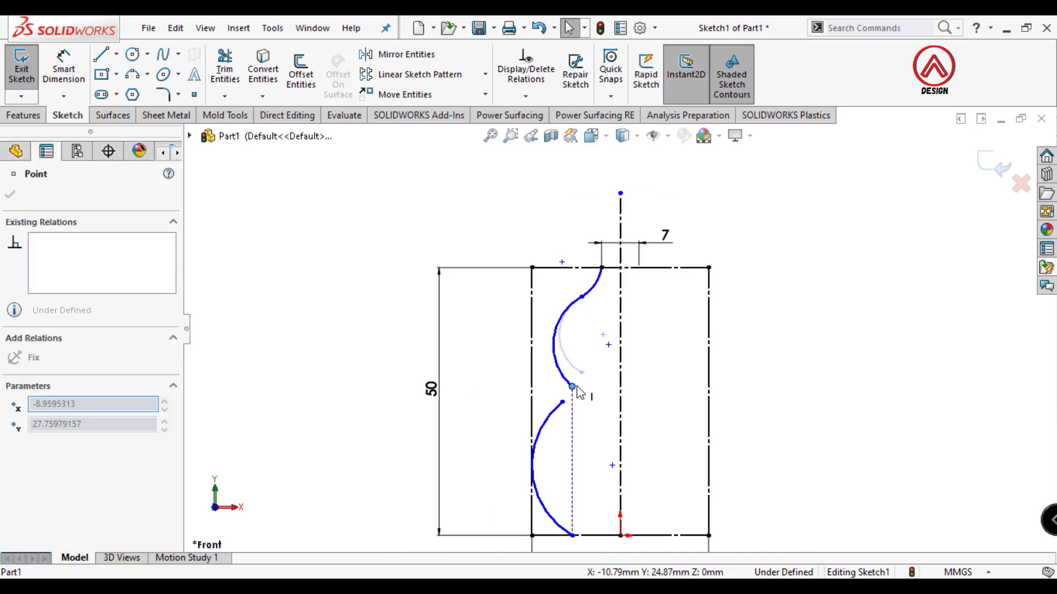
key(Escape)
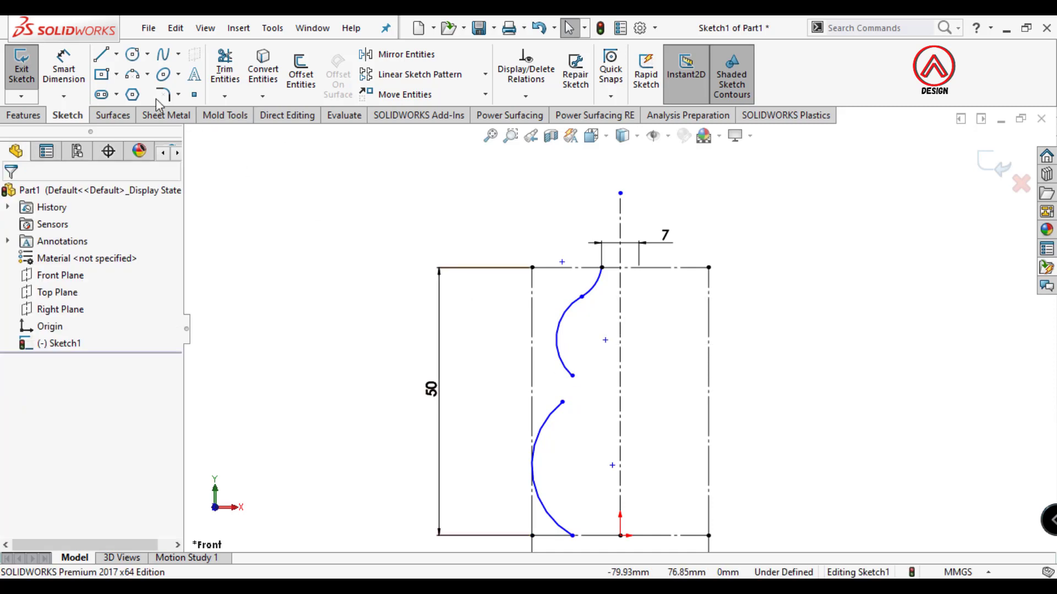
Bridge the two arc ends with a small tangent three-point arc and fit the view.
click(132, 73)
click(561, 401)
scroll(575, 385, up, 2)
click(577, 366)
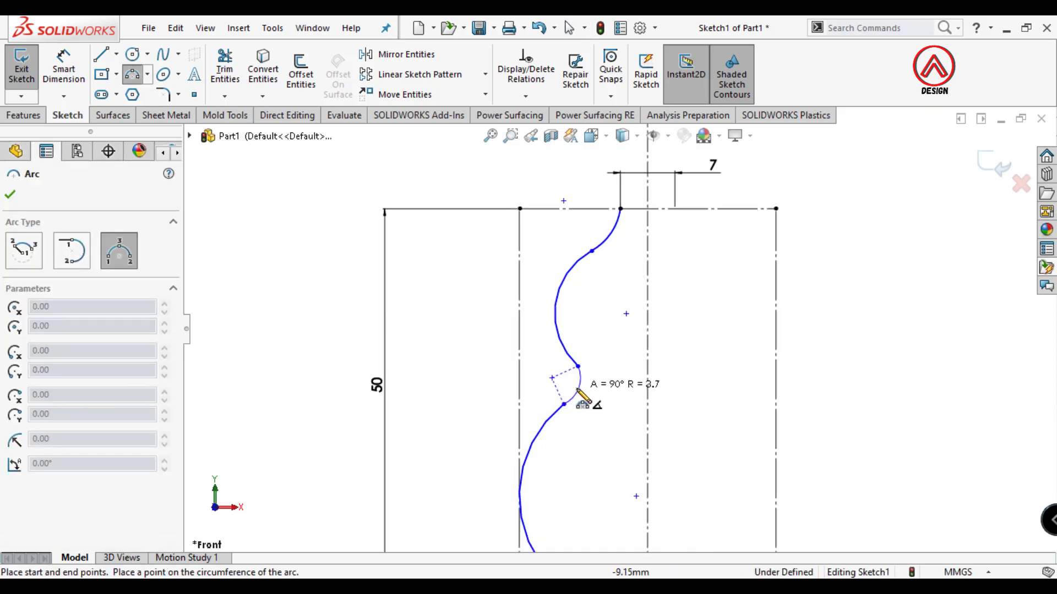
click(578, 391)
click(616, 329)
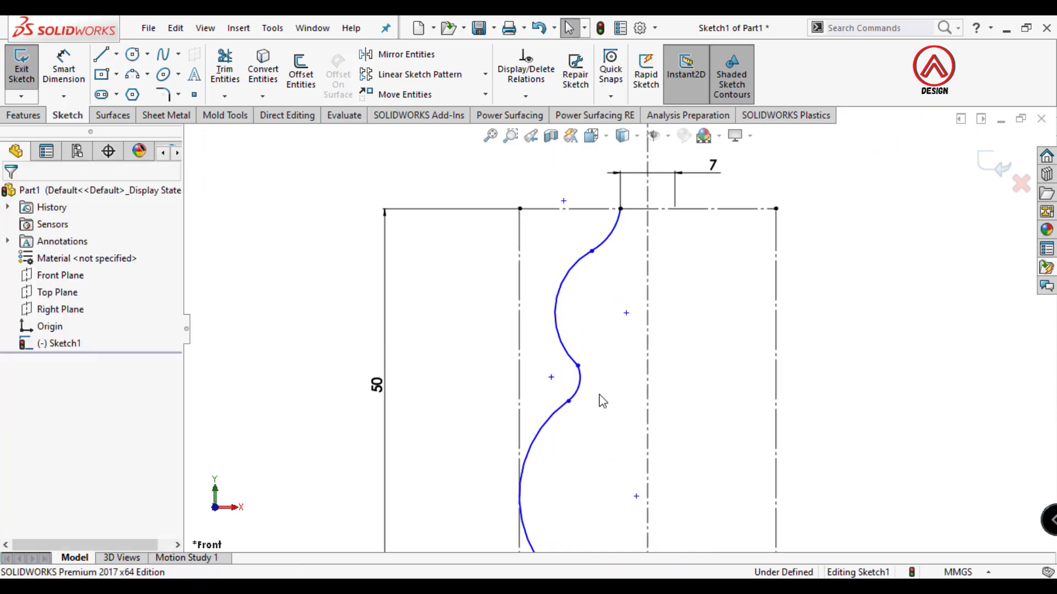
click(577, 366)
key(Escape)
key(f)
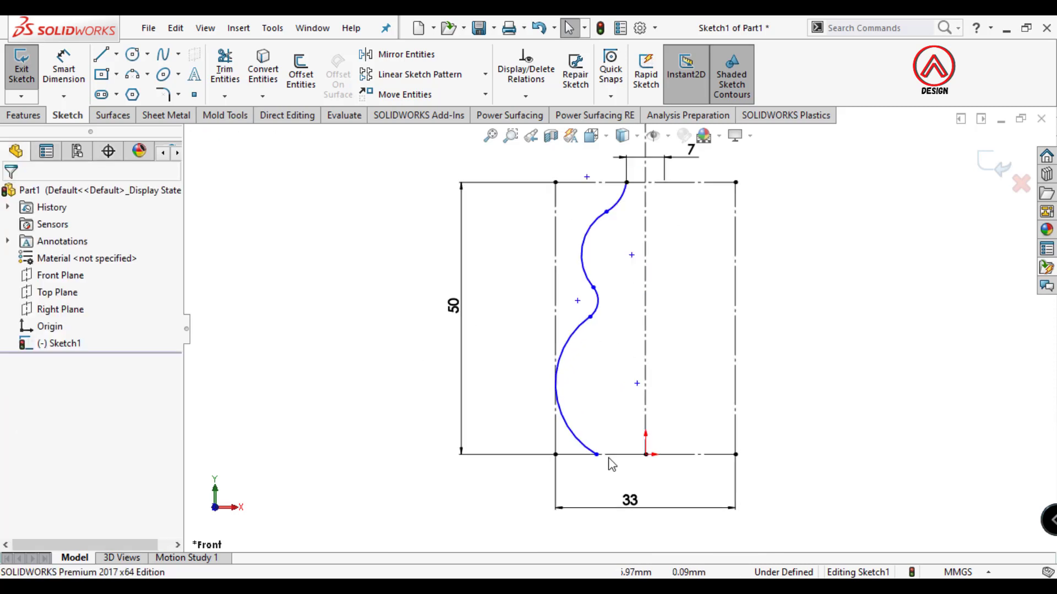
click(70, 71)
Dimension the curve's bottom end 16 from the centreline.
click(596, 454)
click(646, 435)
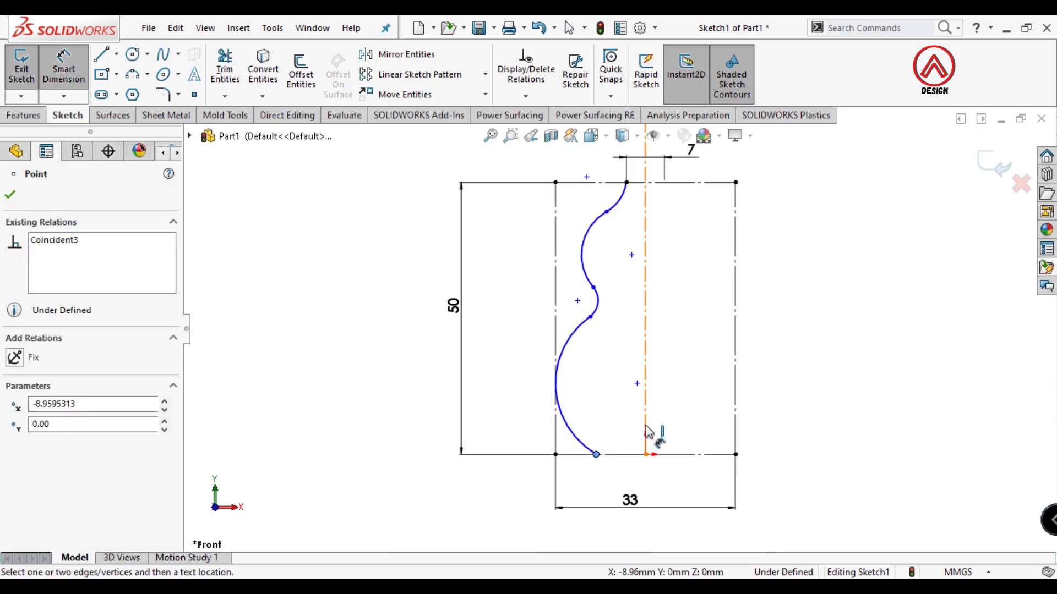
click(654, 486)
text(16)
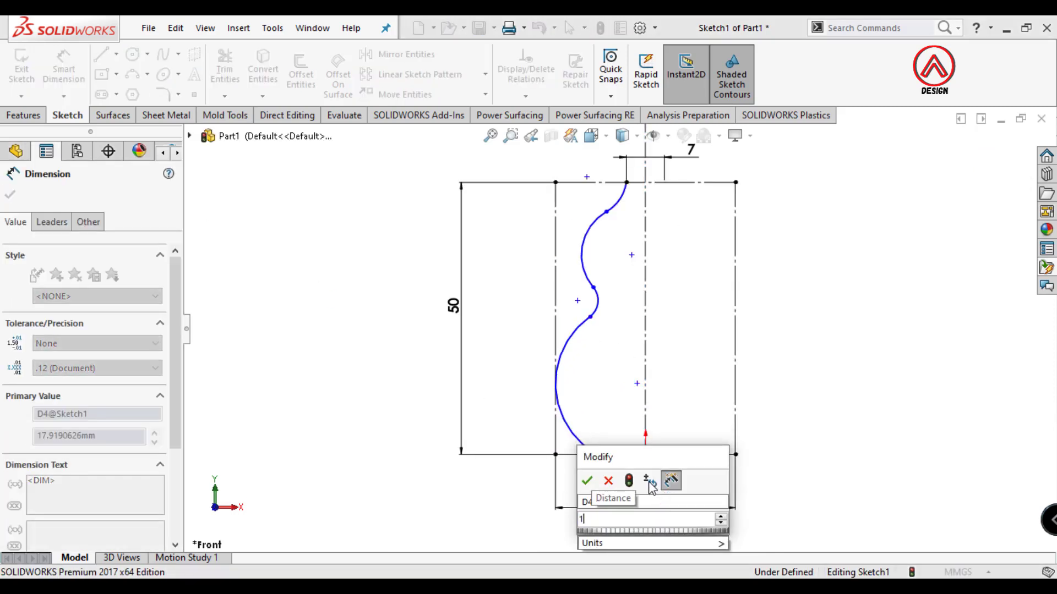
key(Return)
key(Escape)
key(f)
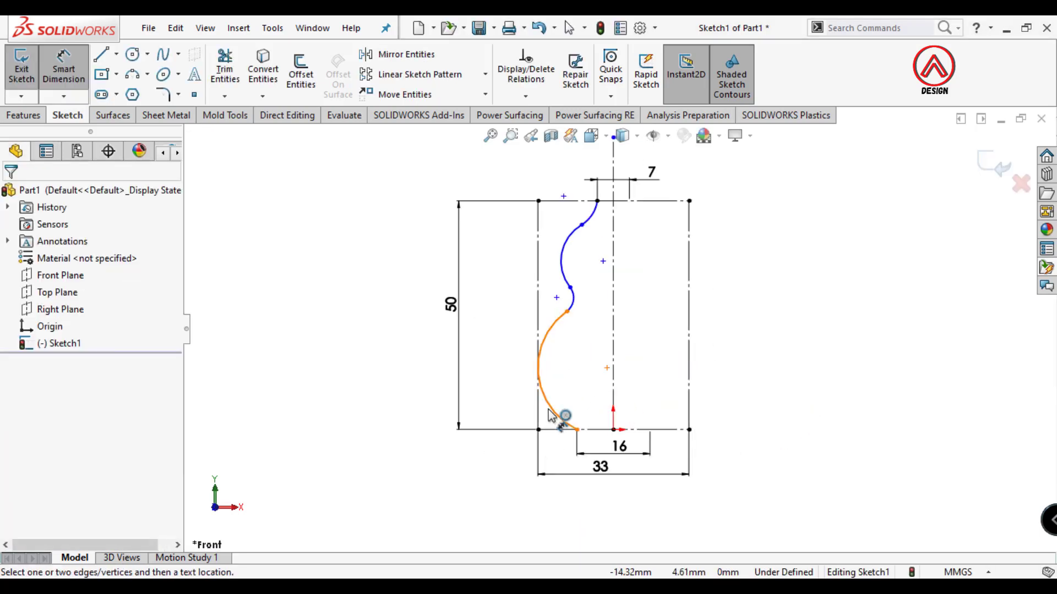
Give the lower arc radius 15 and the middle arc radius 9.
click(551, 416)
click(512, 419)
text(15)
key(Return)
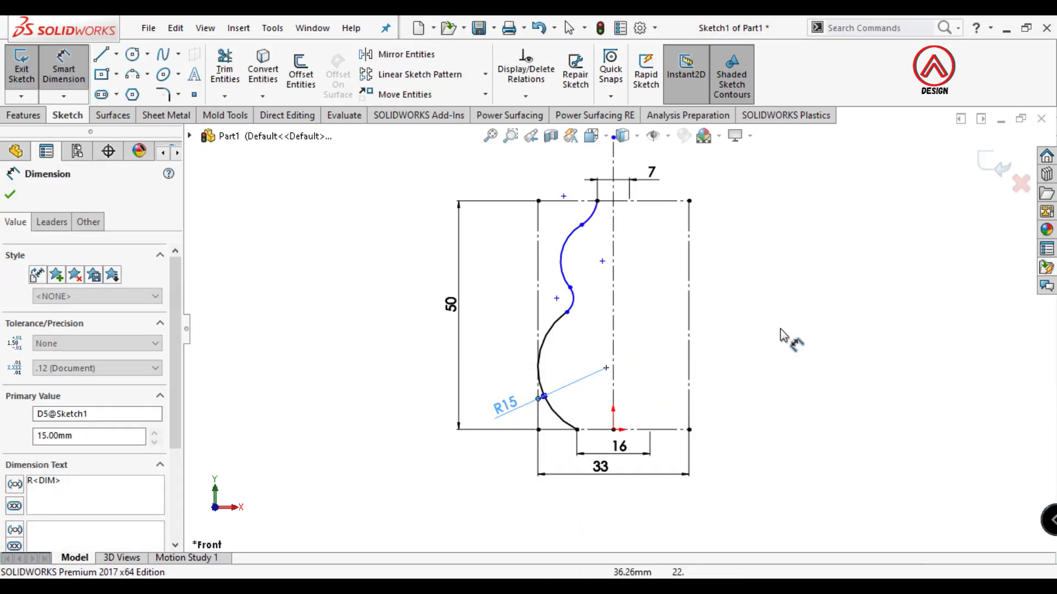
key(Escape)
scroll(572, 329, down, 4)
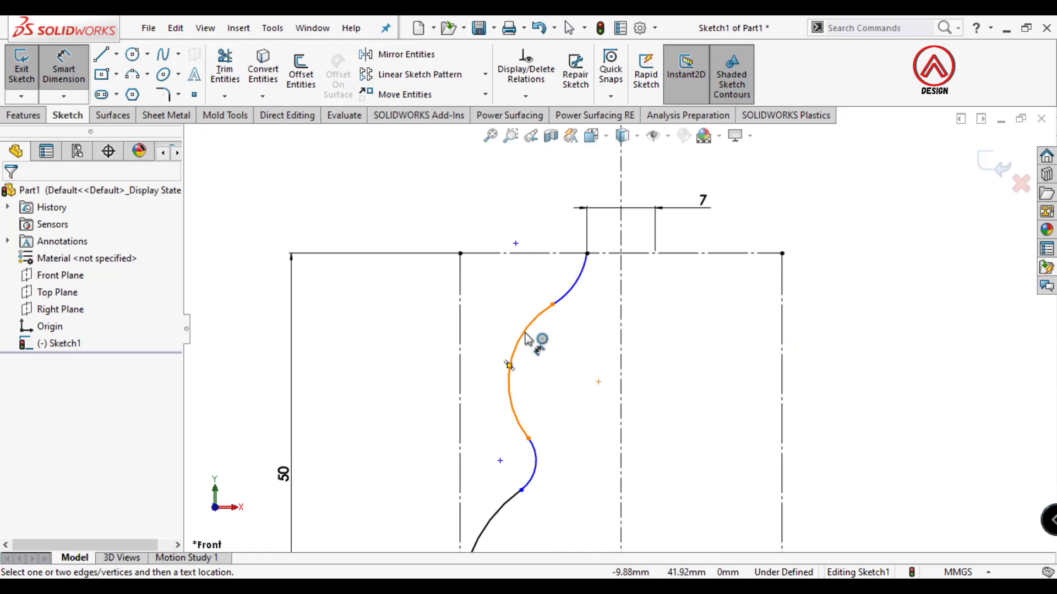
click(525, 339)
click(484, 286)
text(9)
key(Return)
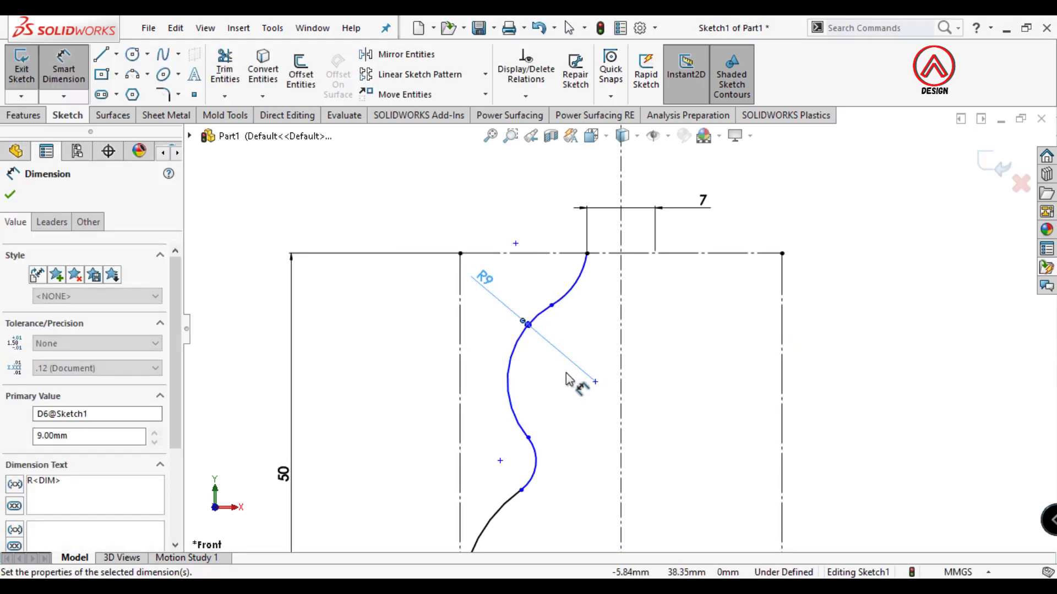
key(Escape)
Give the small connecting arc radius 3.5 and the top arc radius 7.
scroll(569, 385, up, 2)
scroll(569, 413, up, 1)
click(574, 408)
scroll(578, 415, down, 3)
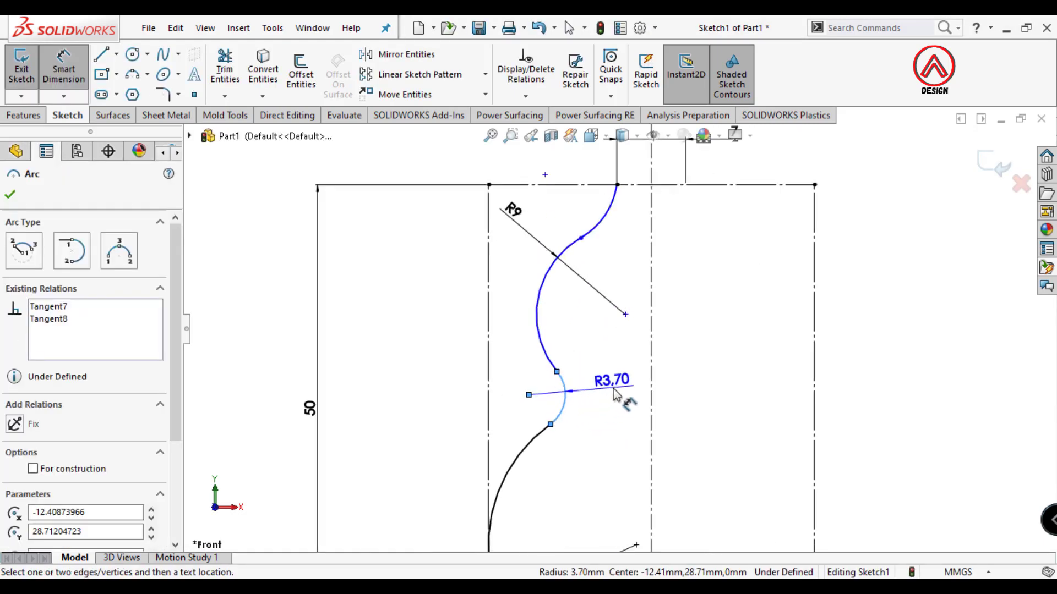
click(619, 397)
text(3.5)
key(Return)
scroll(610, 385, up, 2)
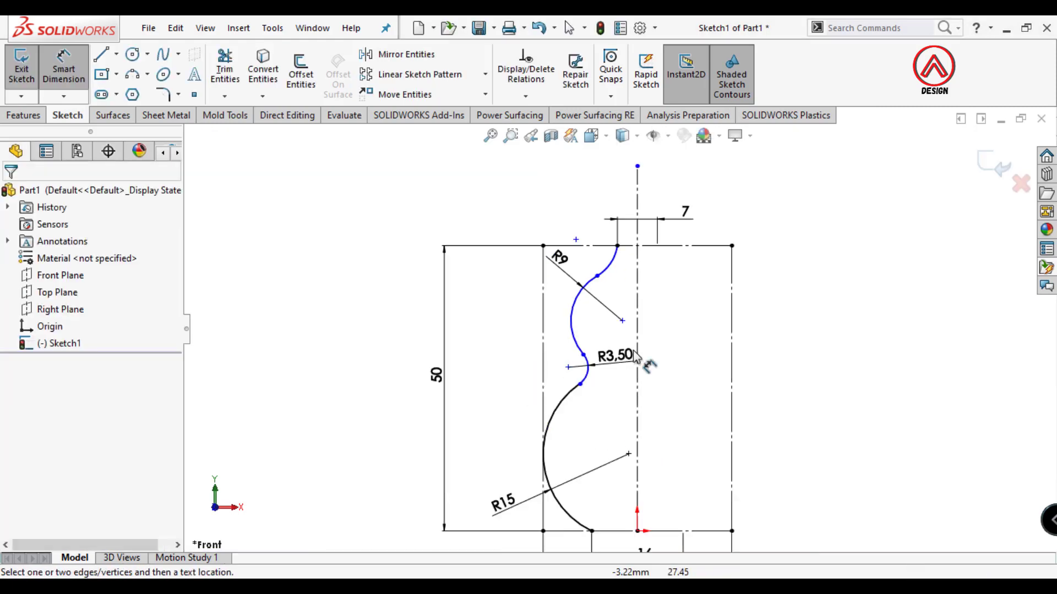
scroll(620, 272, down, 2)
click(567, 274)
click(594, 298)
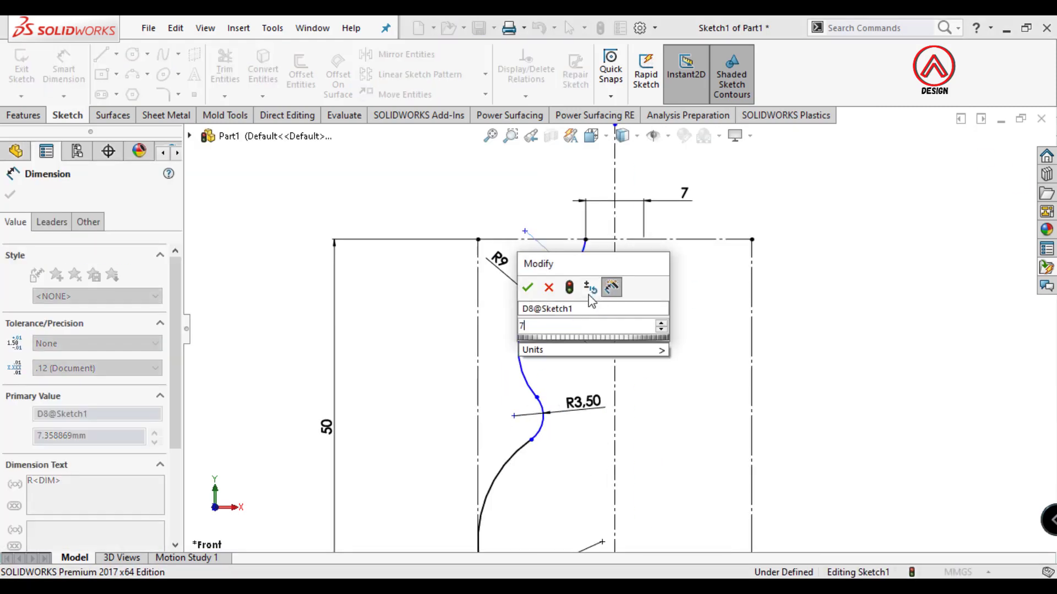
text(7)
key(Return)
key(Escape)
Start a height dimension from an arc joint to the origin, then cancel it.
scroll(661, 344, up, 2)
scroll(644, 338, down, 1)
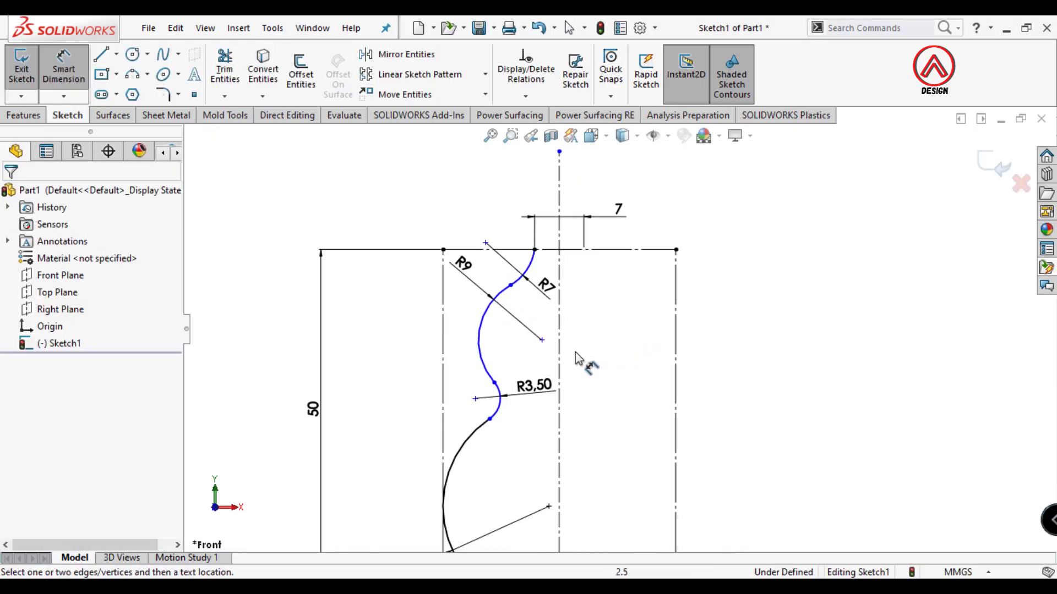
click(493, 383)
scroll(569, 396, up, 1)
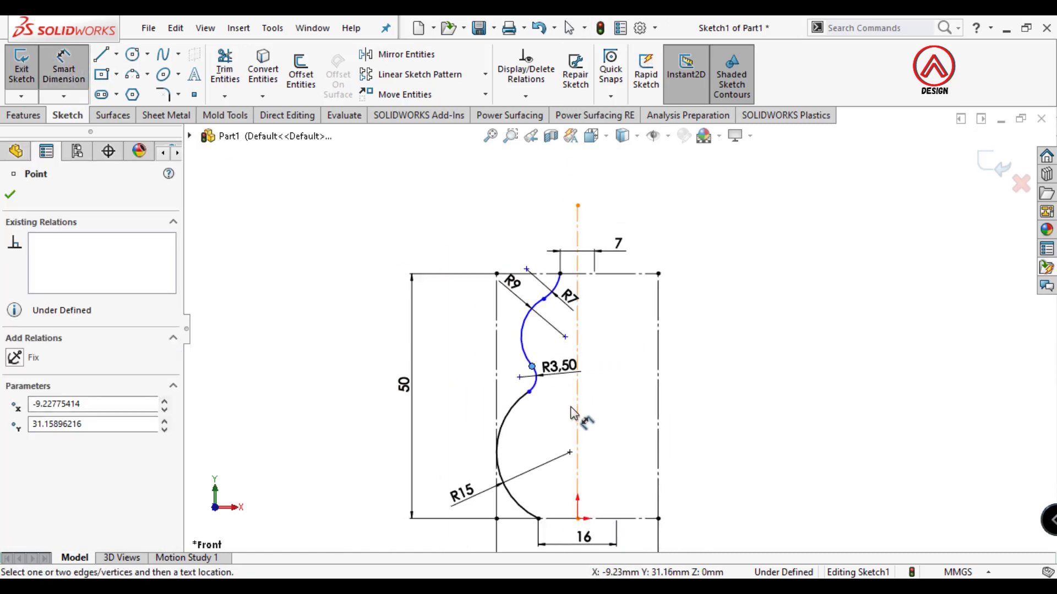
click(577, 519)
key(Escape)
Close the profile with a bottom line to the origin and a vertical line up the centreline.
scroll(614, 339, up, 1)
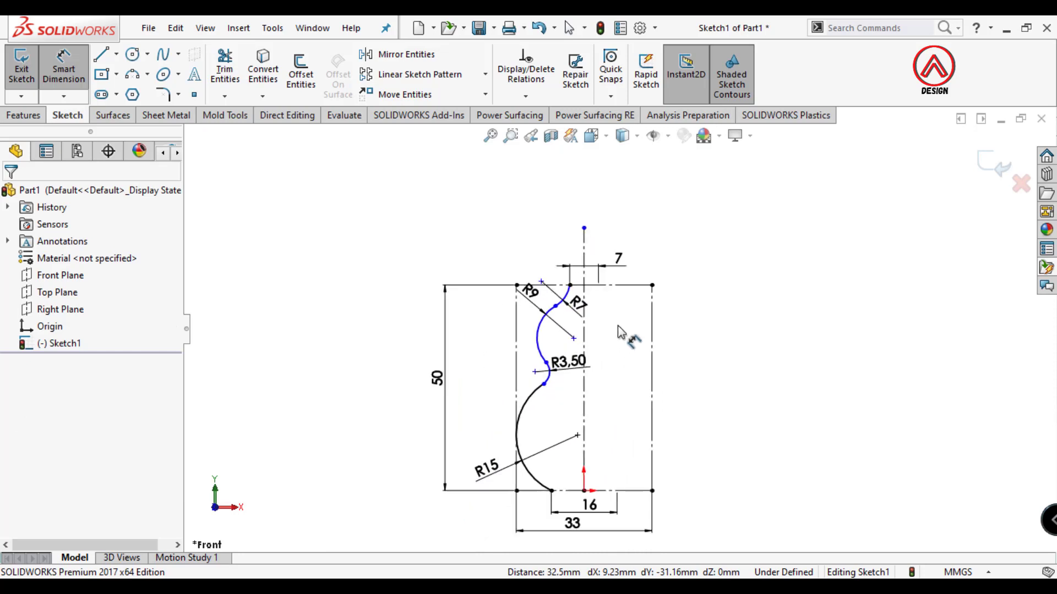
click(102, 58)
click(552, 281)
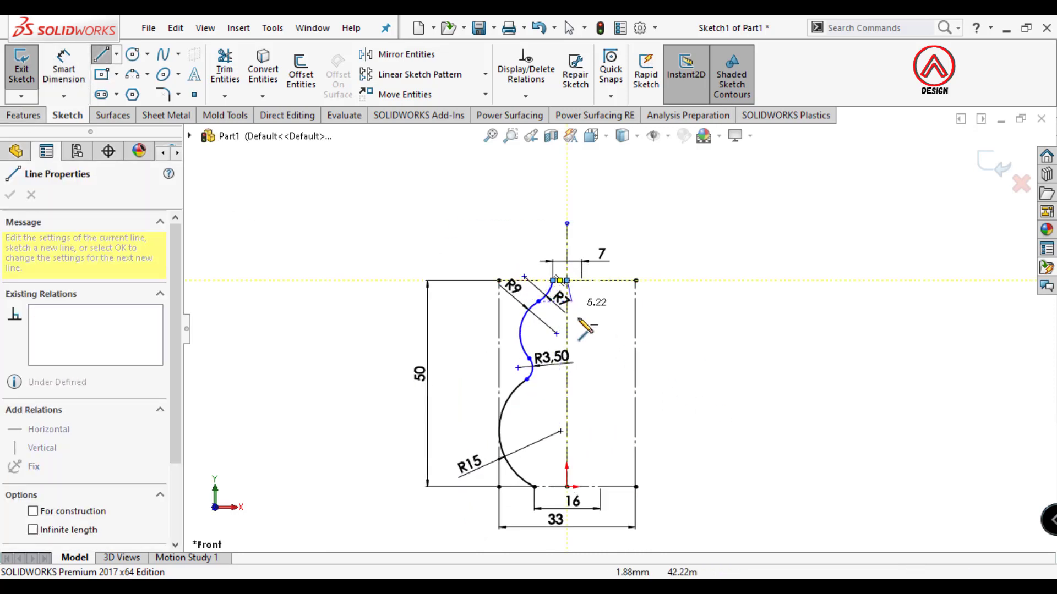
key(Escape)
click(534, 486)
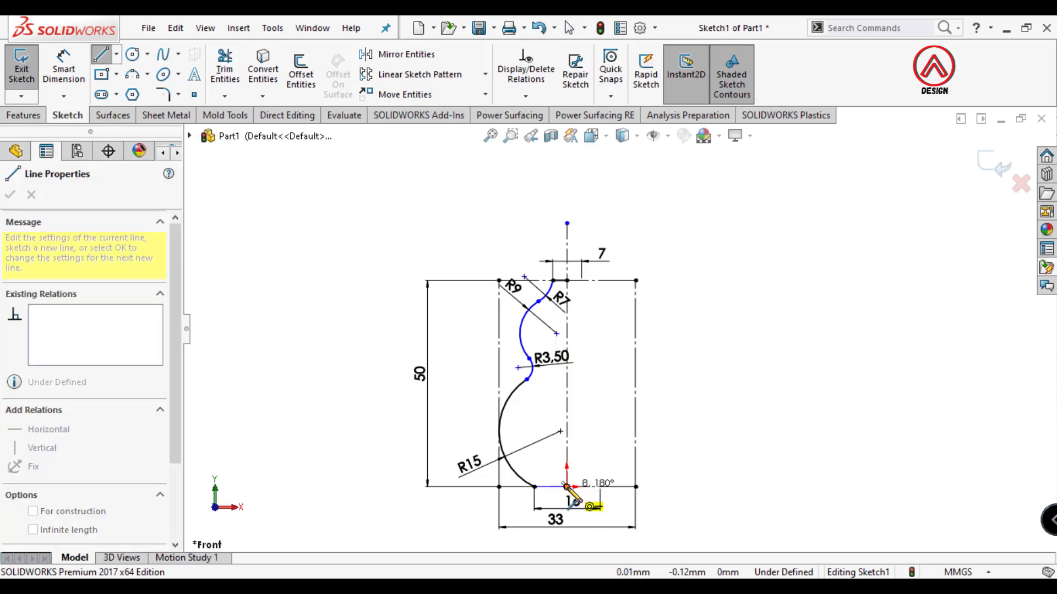
click(567, 487)
click(567, 280)
key(Escape)
Revolve the profile 360° about the vertical centreline and orbit to view the gourd.
click(25, 115)
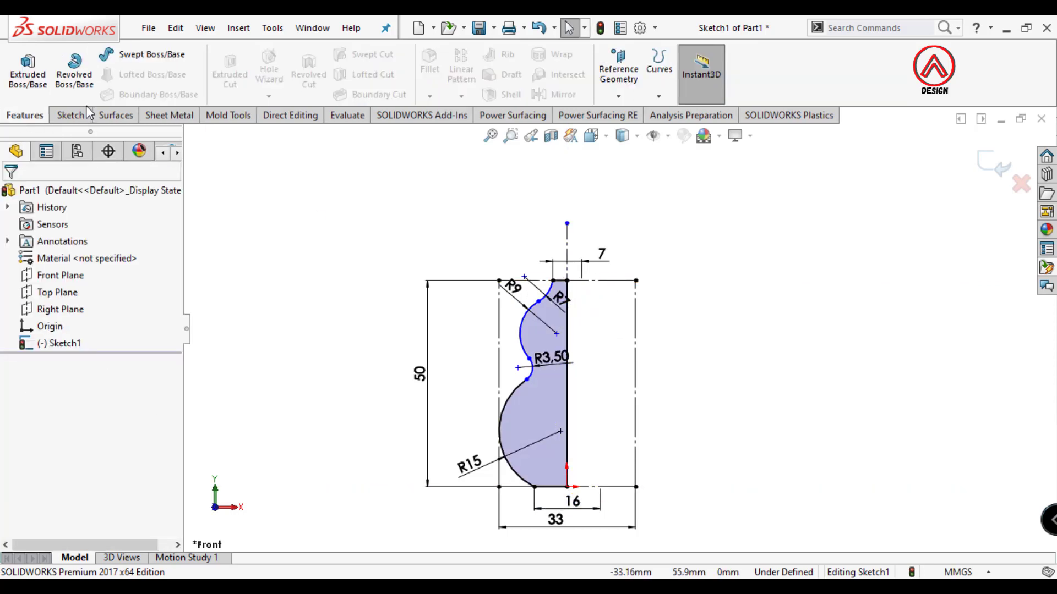
click(74, 83)
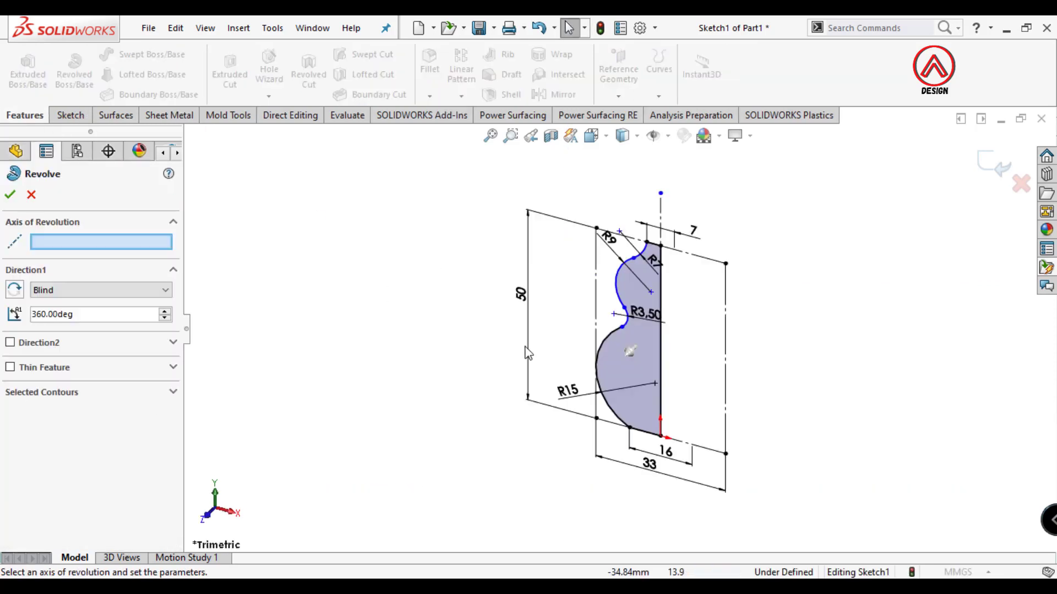
click(663, 309)
click(10, 194)
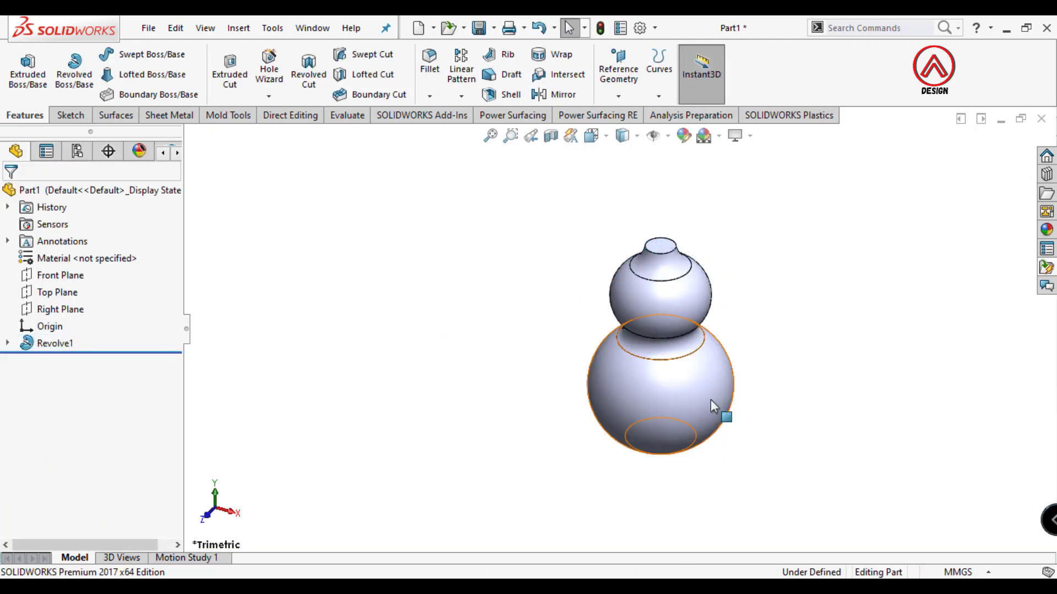
mouse_move(711, 400)
middle_down()
mouse_move(743, 292)
mouse_move(734, 309)
middle_up()
scroll(661, 300, up, 2)
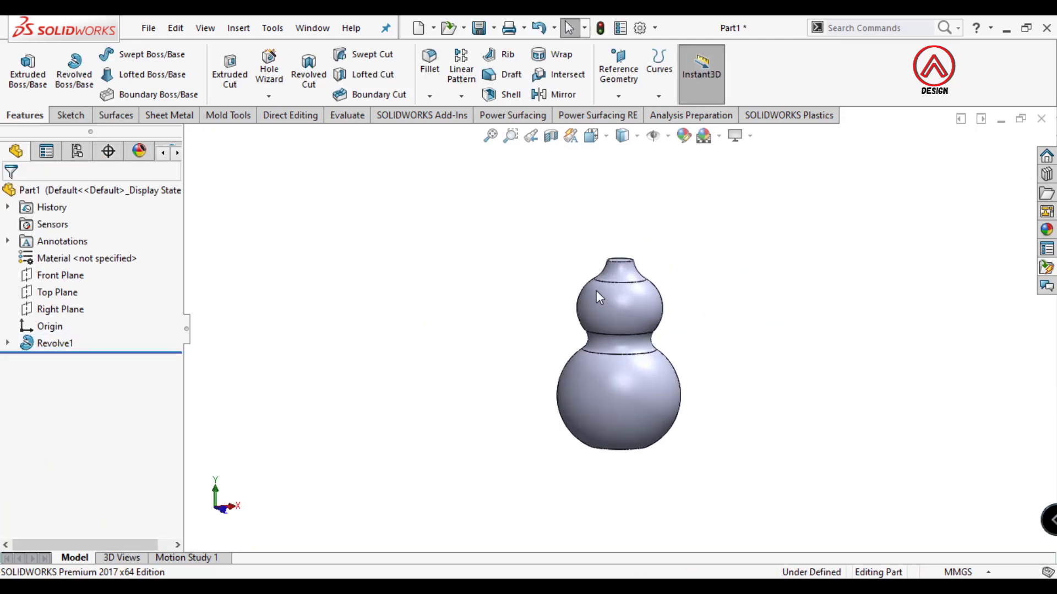
View the gourd from the front and start a sketch on the Front Plane in centreline mode.
click(598, 132)
click(592, 172)
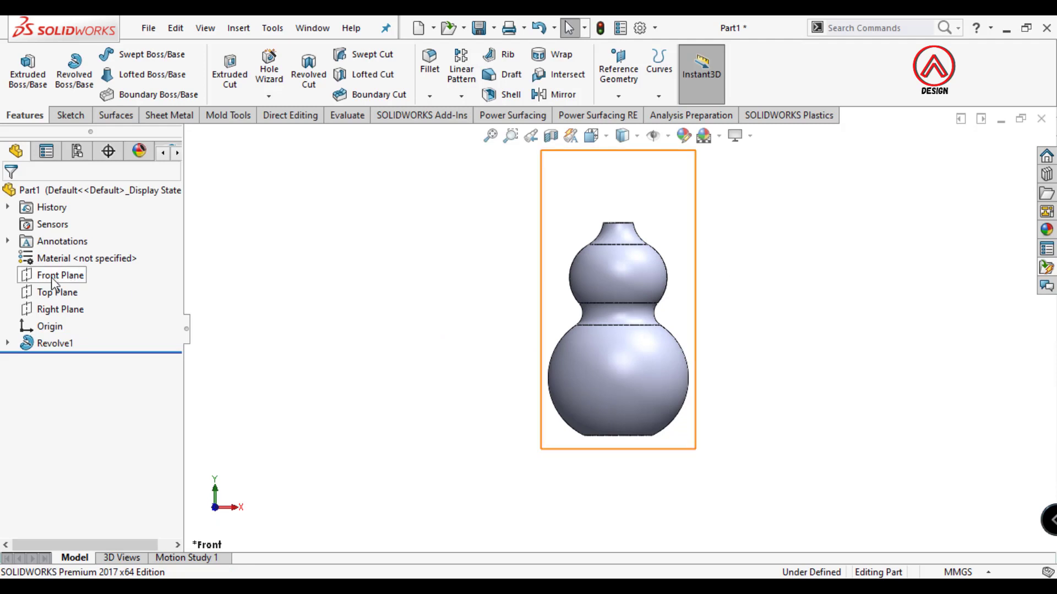
click(8, 344)
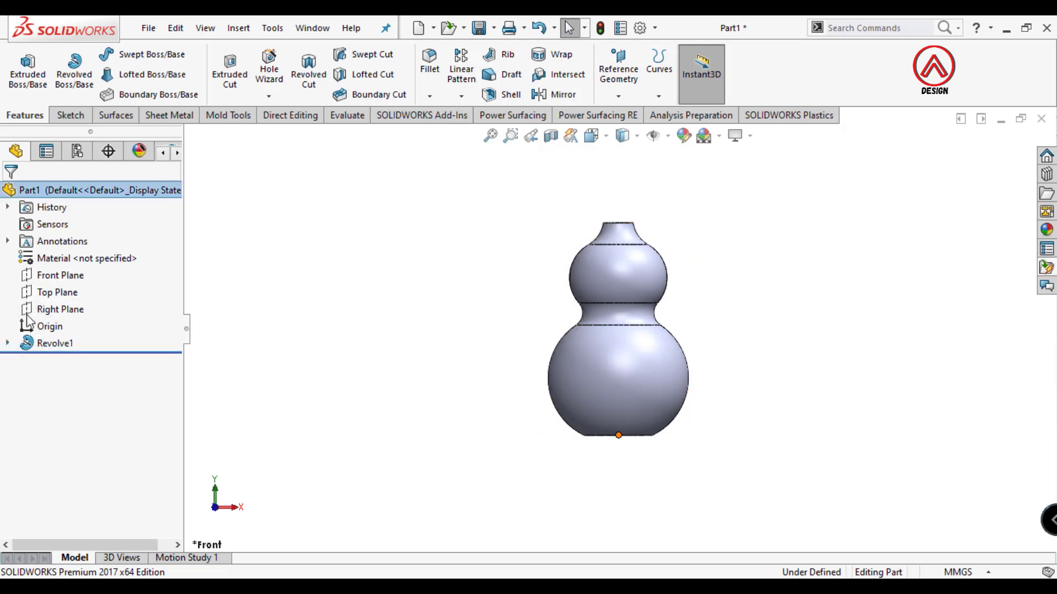
click(59, 275)
click(65, 252)
click(117, 54)
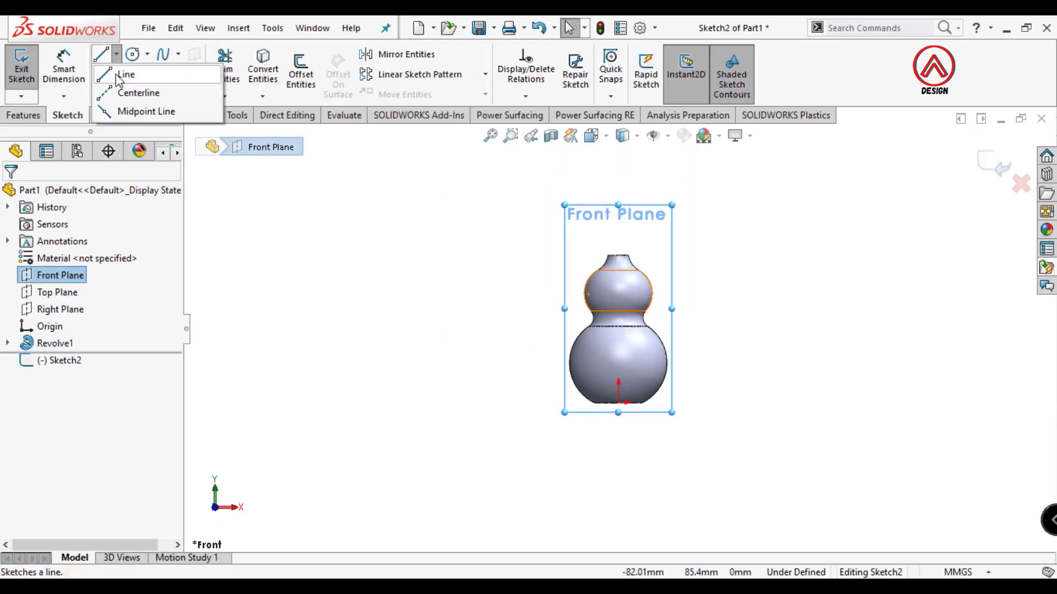
click(135, 92)
Draw a vertical centreline from the origin and a circle on it above the neck.
click(618, 403)
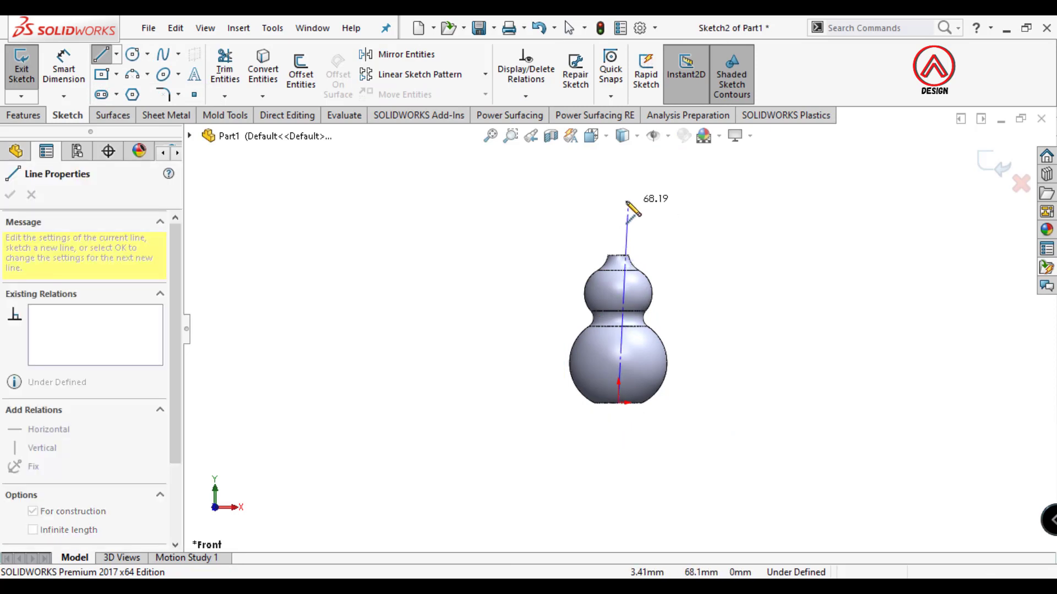
click(616, 194)
key(Escape)
scroll(637, 269, down, 4)
scroll(640, 318, down, 1)
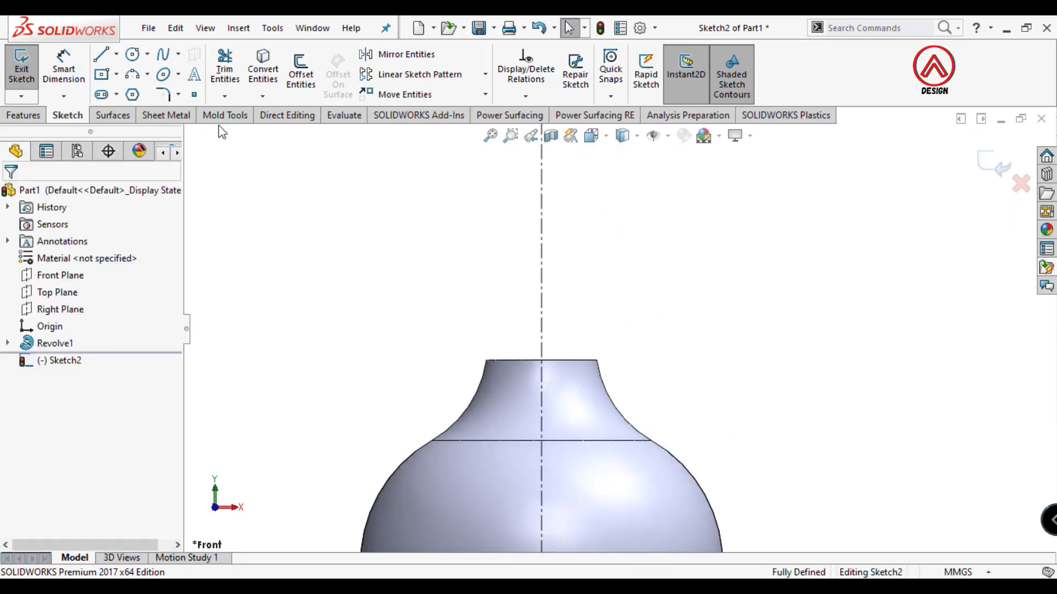
click(132, 54)
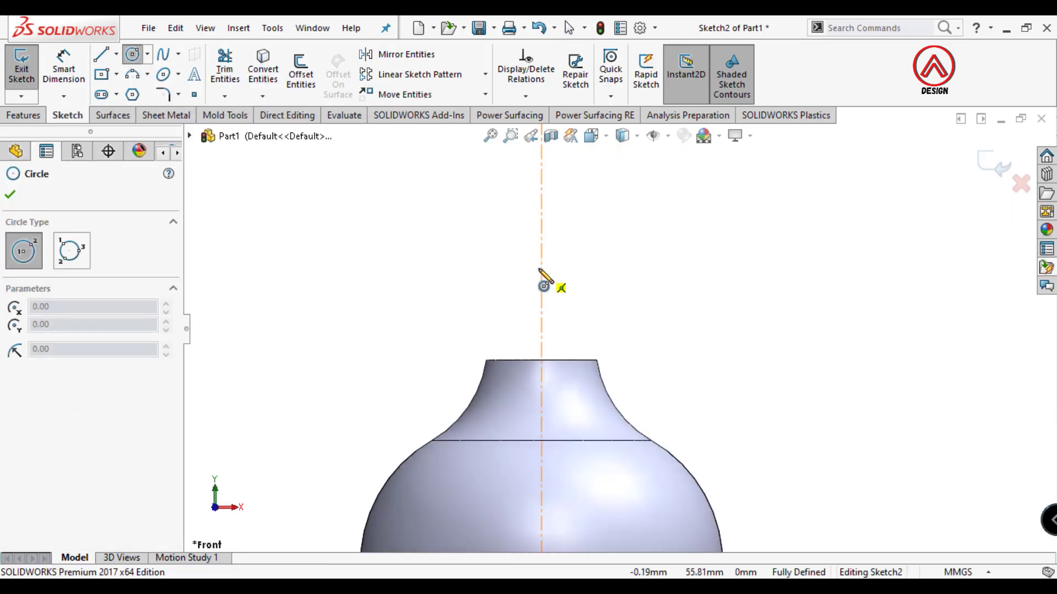
click(541, 268)
click(577, 261)
key(Escape)
Dimension the eye circle's diameter to 6 mm.
key(d)
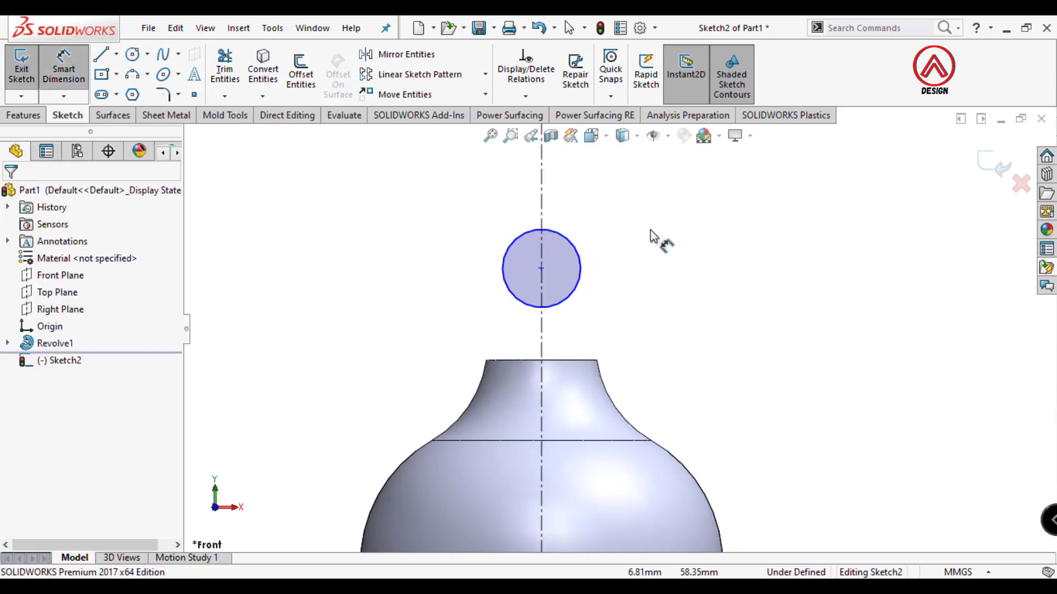
click(572, 252)
click(633, 208)
text(4.94914101mm)
key(Return)
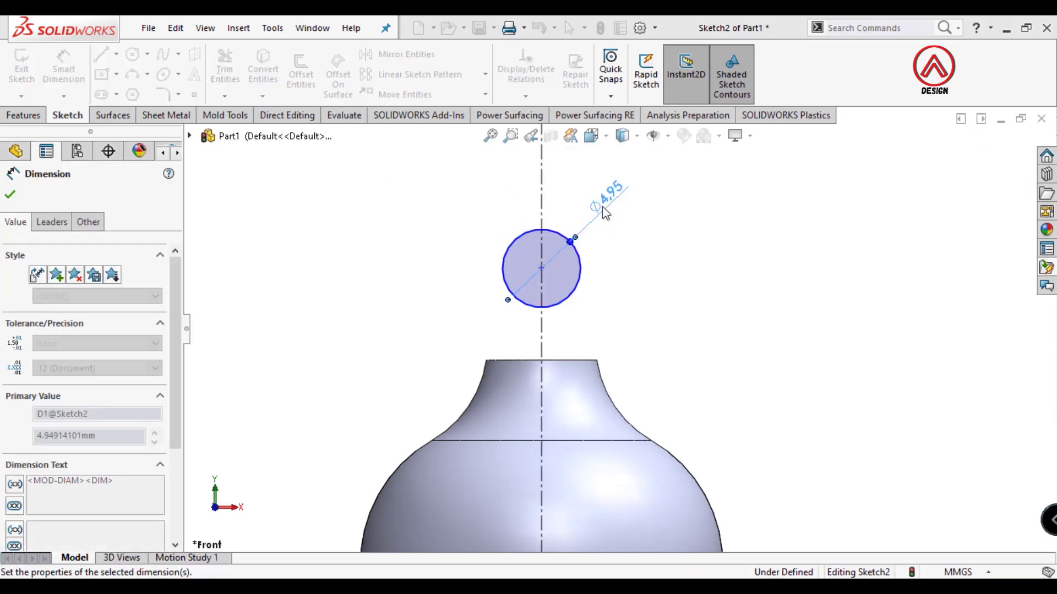
key(Escape)
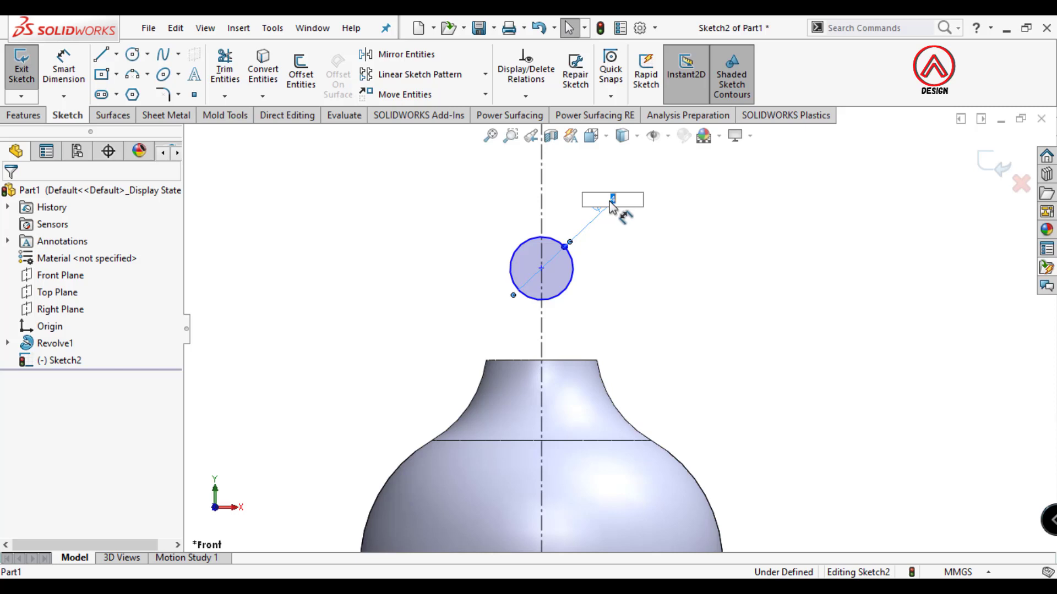
text(8)
key(Return)
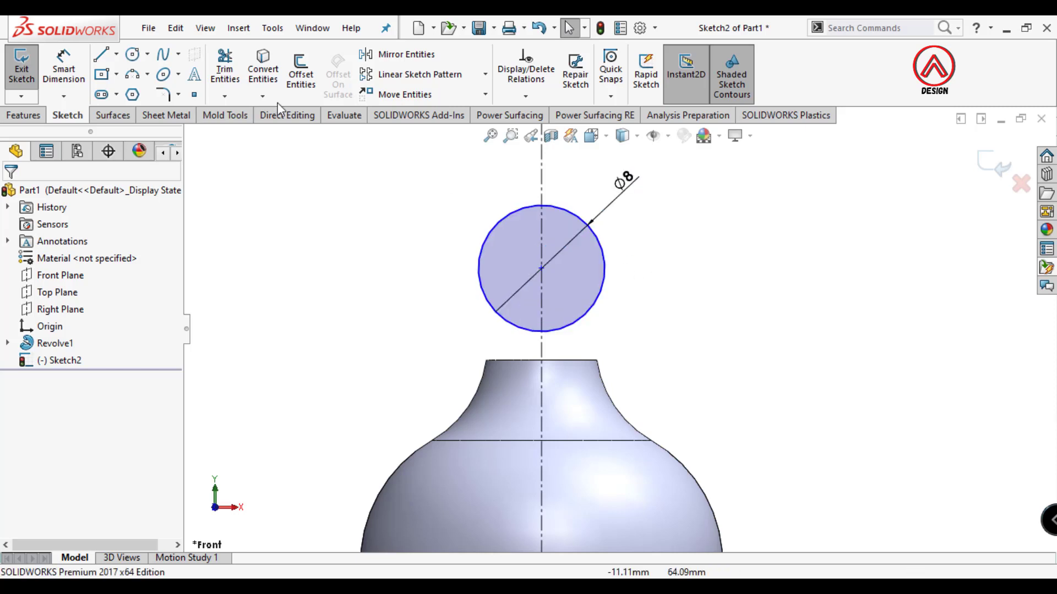
click(136, 76)
scroll(627, 306, down, 2)
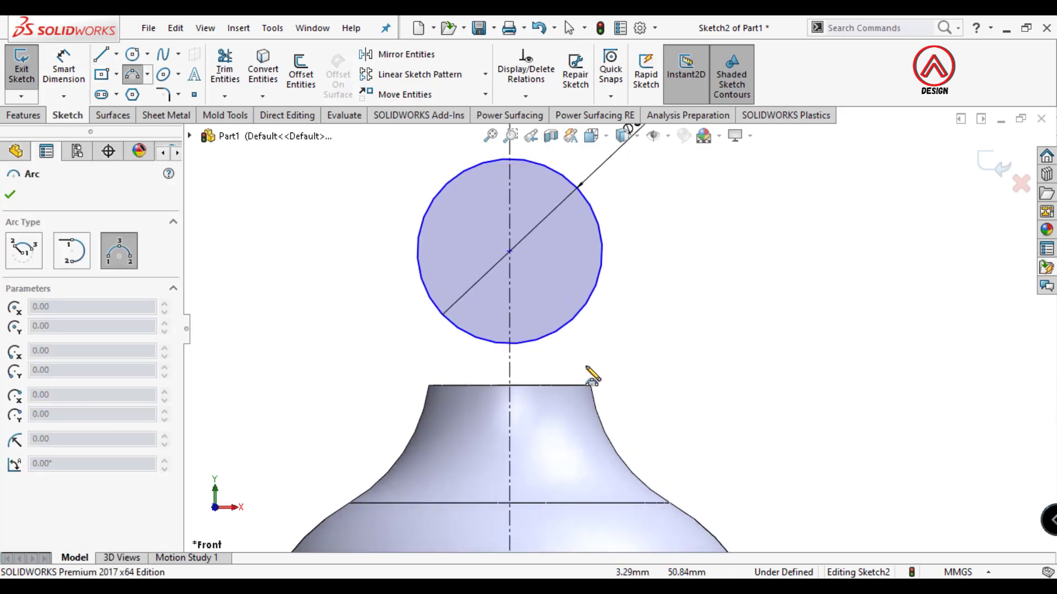
key(Escape)
scroll(599, 272, up, 2)
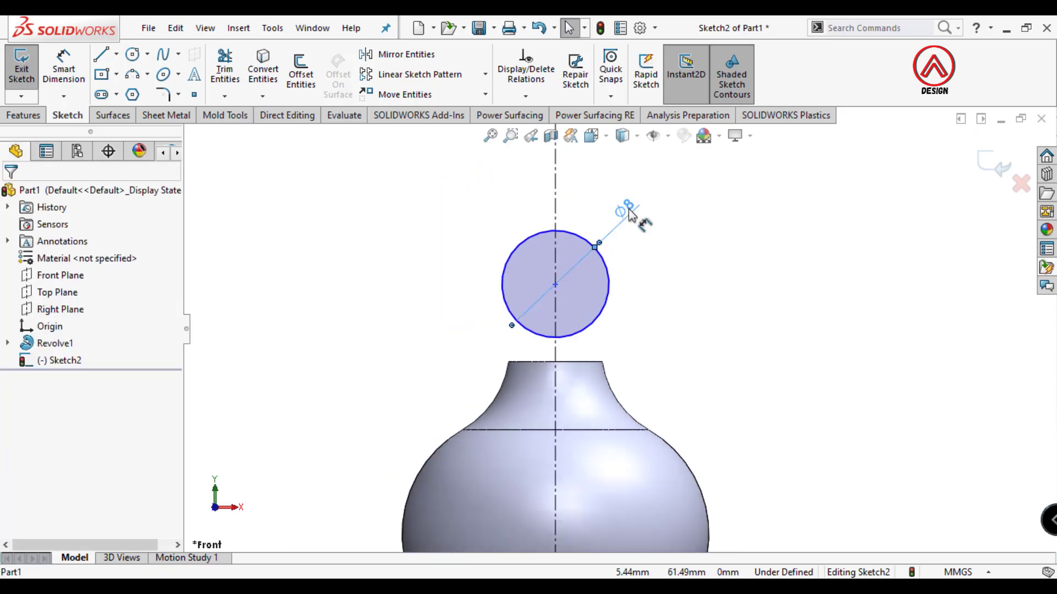
text(6)
key(Return)
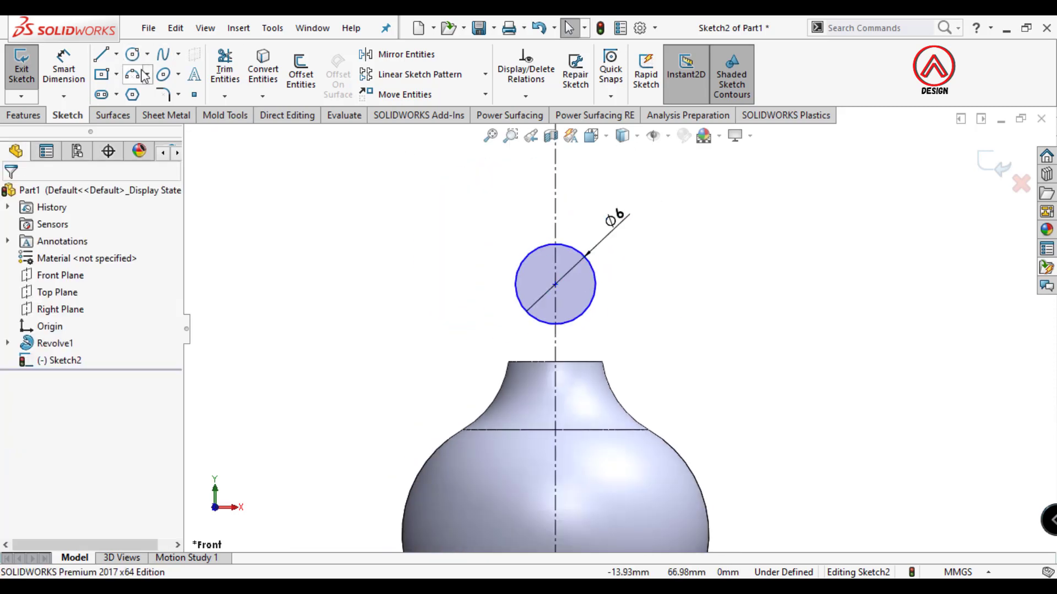
click(136, 76)
Draw a short line up the centreline and a three-point arc curving up-left toward the circle.
scroll(551, 336, down, 2)
click(101, 53)
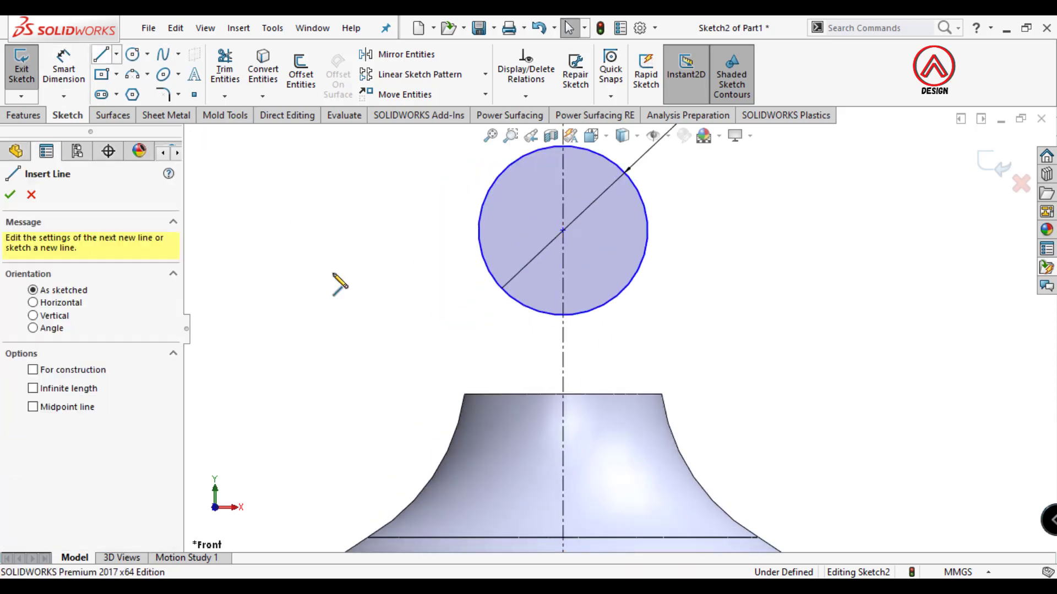
click(561, 493)
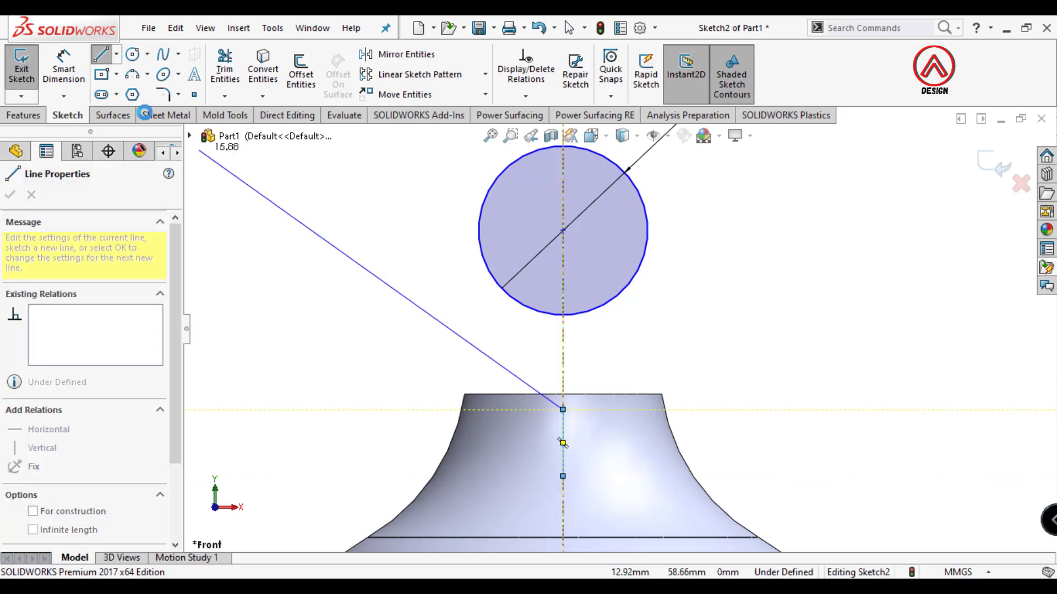
key(Escape)
click(132, 74)
click(562, 410)
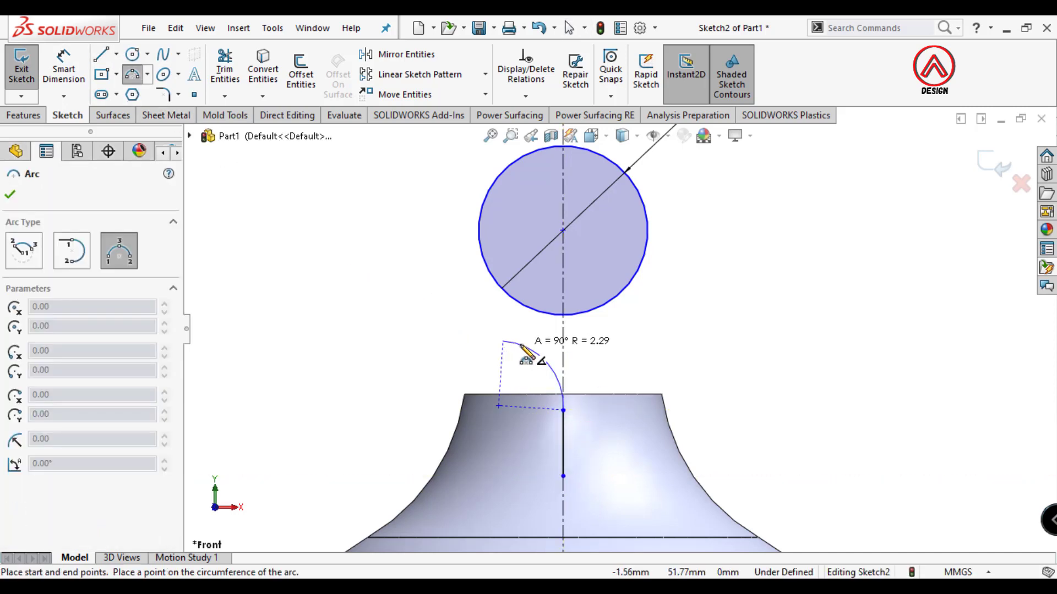
click(502, 342)
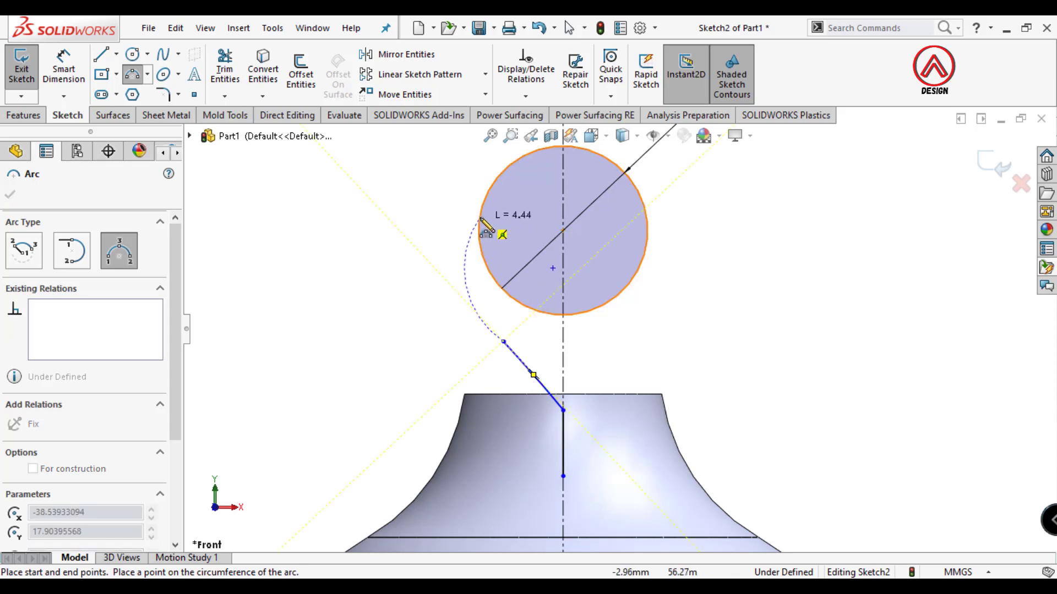
click(489, 286)
key(Escape)
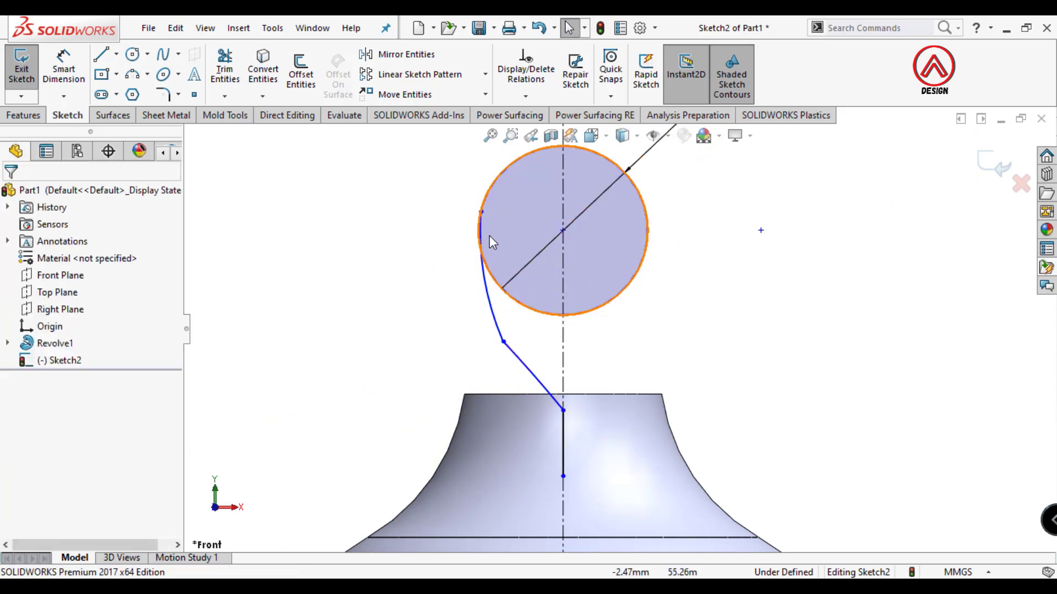
Attach the arc end to the circle, then delete the circle and pull the arc end down.
click(481, 213)
ctrl+click(538, 309)
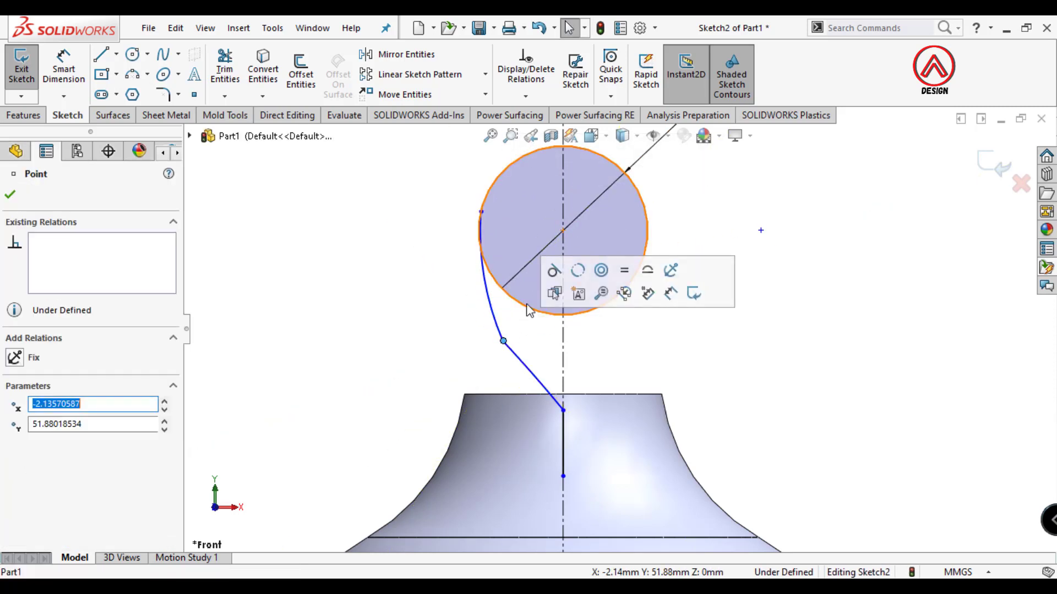
click(553, 270)
drag(563, 231, 564, 275)
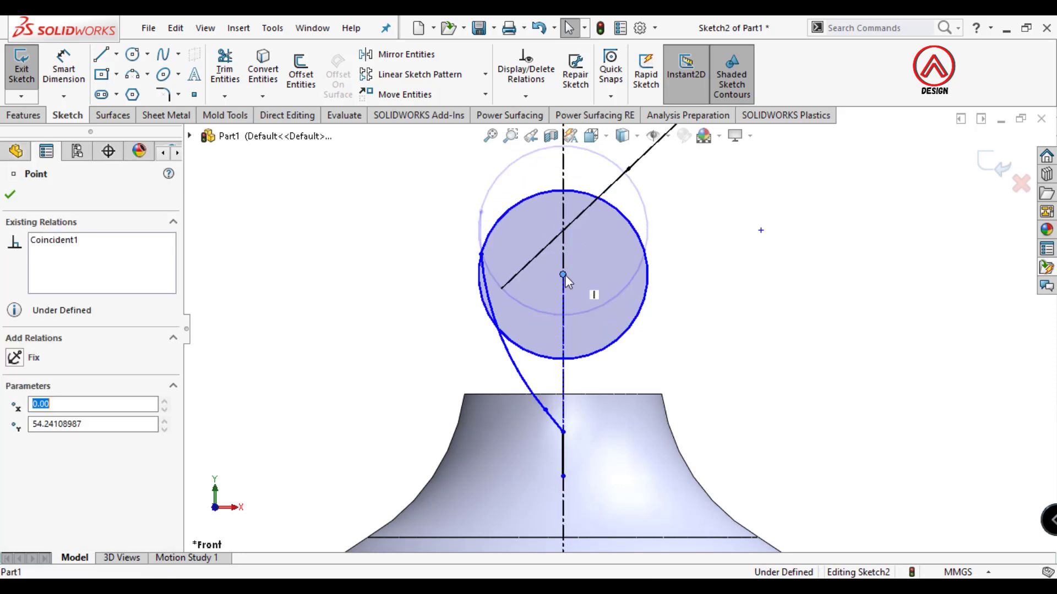
mouse_move(484, 262)
mouse_down()
mouse_move(478, 278)
mouse_move(490, 270)
mouse_move(487, 239)
mouse_up()
key(Escape)
click(543, 359)
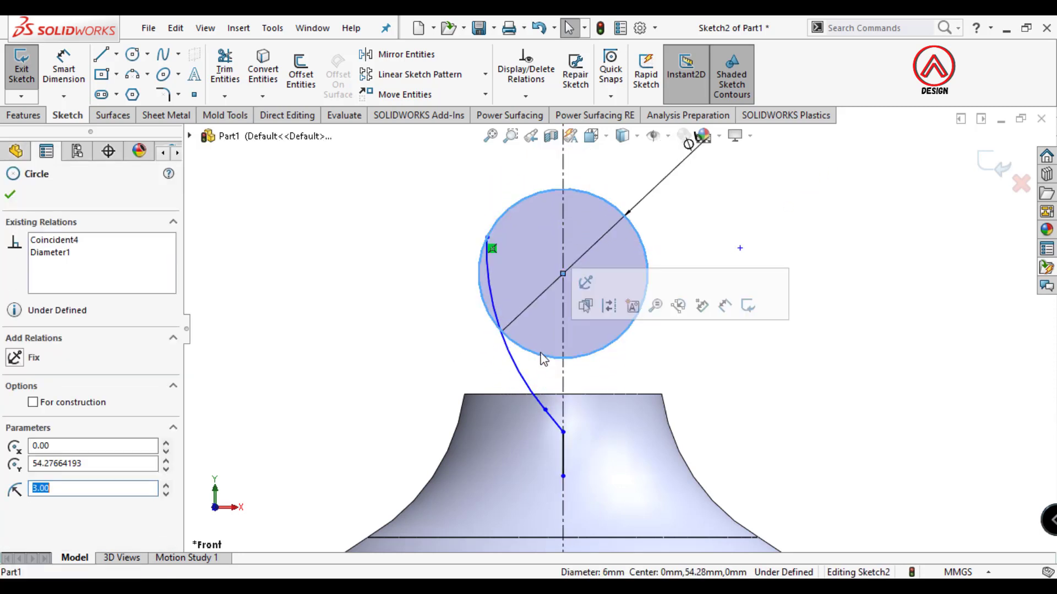
key(Delete)
drag(488, 237, 501, 322)
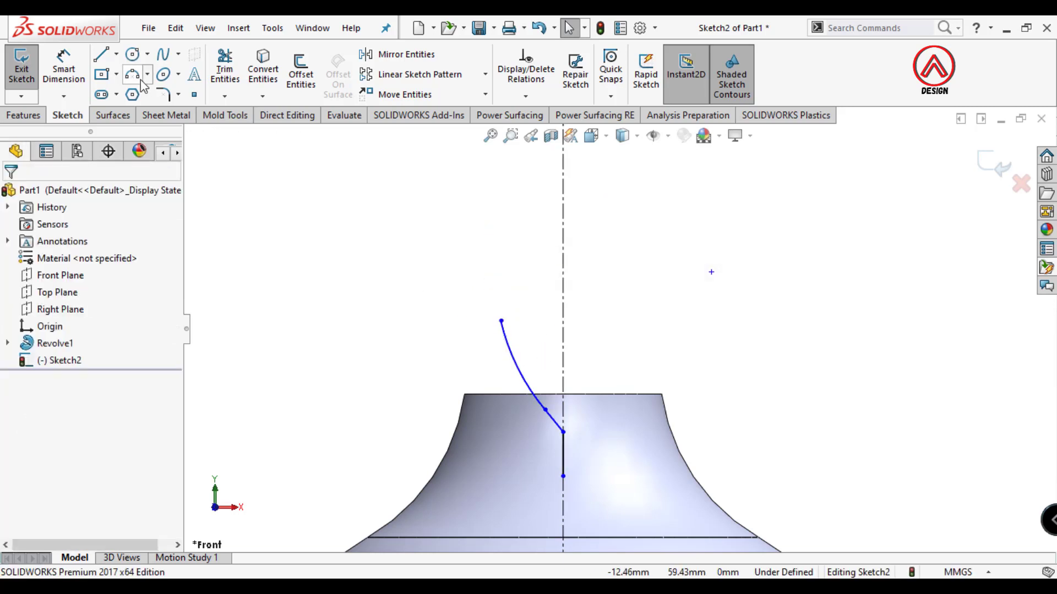
Add a second arc arching over to the right and reshape the curve's centre and end points.
click(501, 319)
click(647, 317)
click(573, 242)
key(Escape)
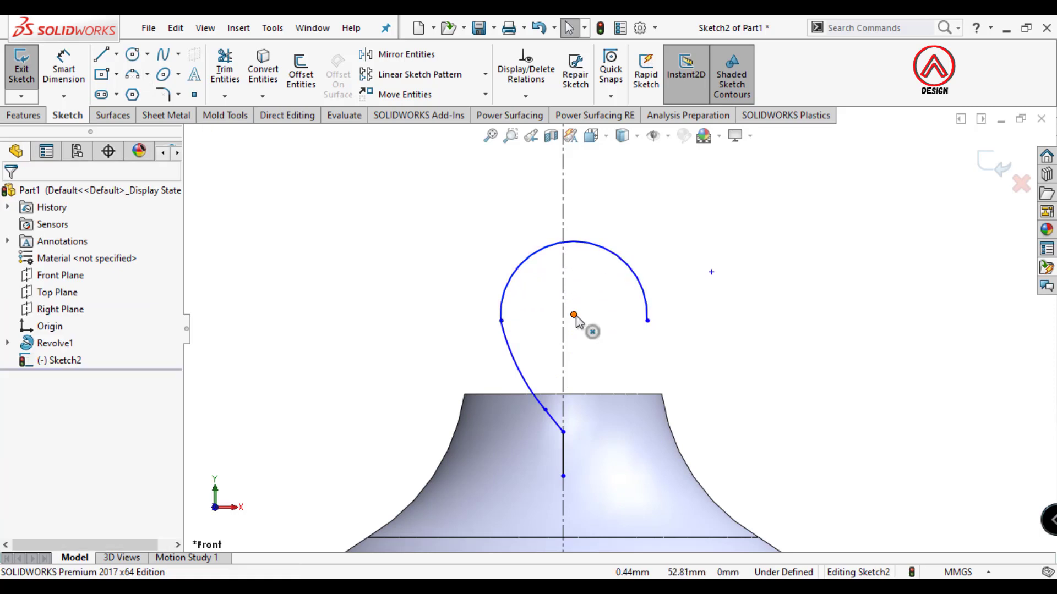
drag(573, 314, 563, 305)
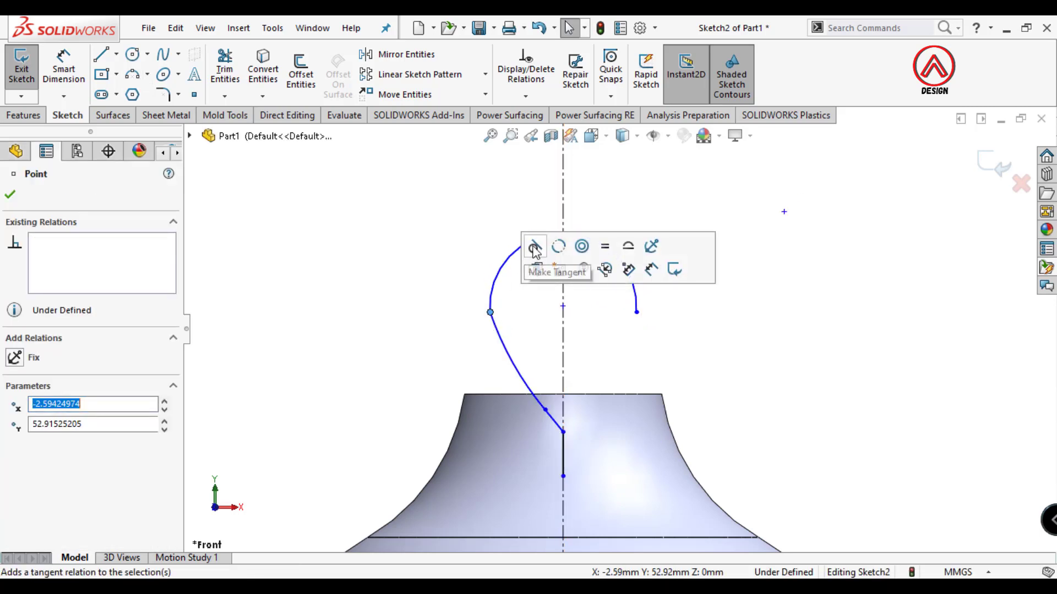
click(643, 325)
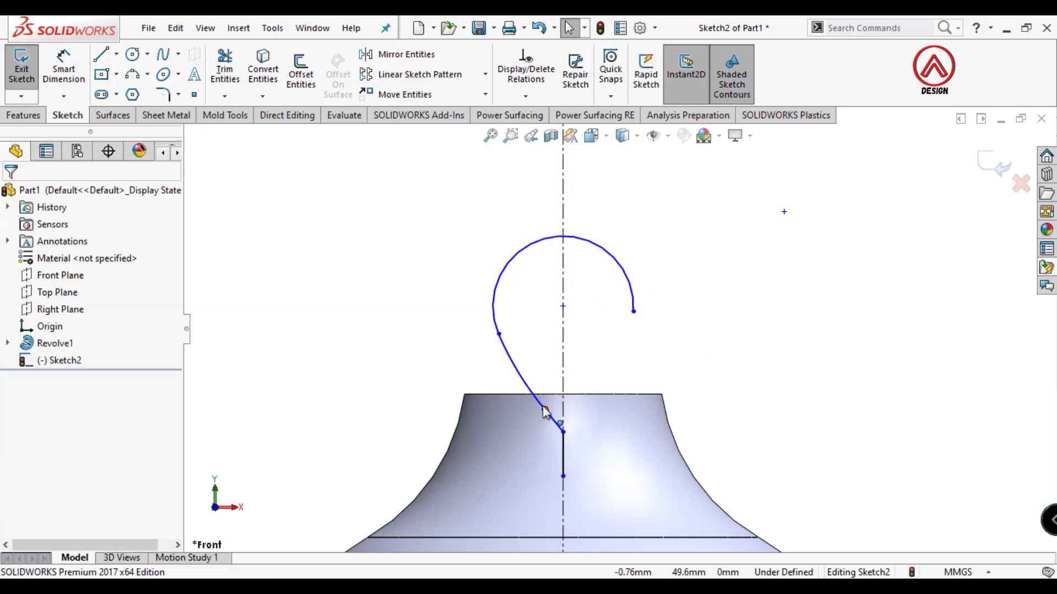
mouse_move(543, 409)
mouse_down()
mouse_move(547, 385)
mouse_move(534, 379)
mouse_up()
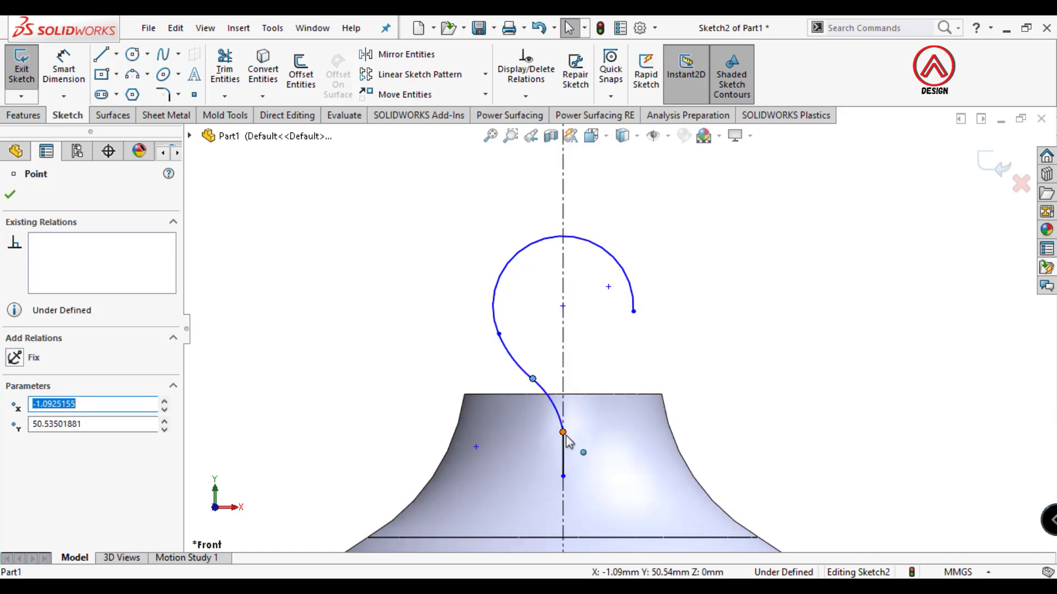
click(562, 431)
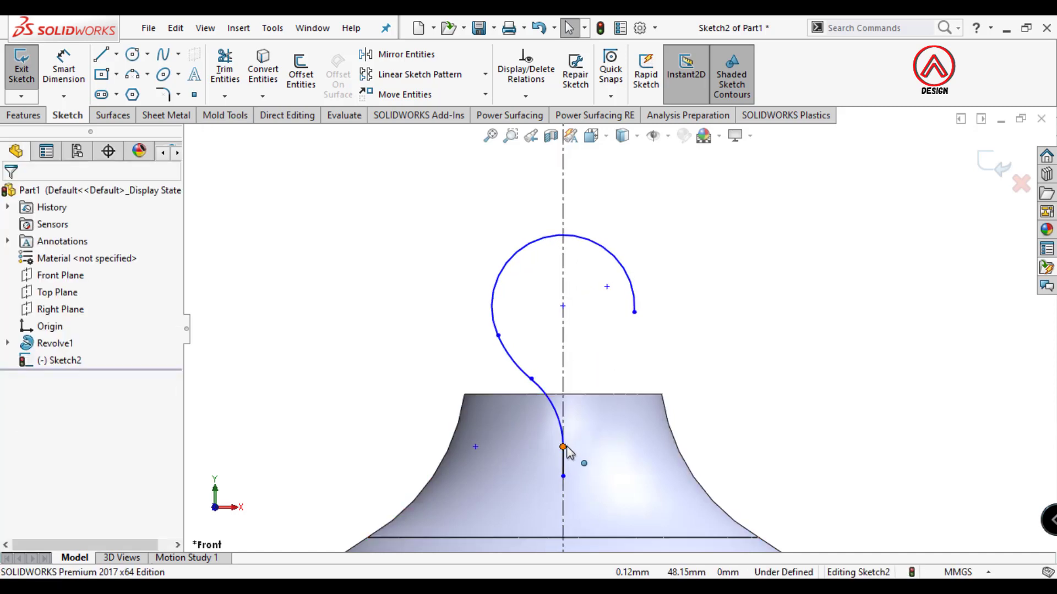
drag(563, 447, 562, 424)
click(575, 394)
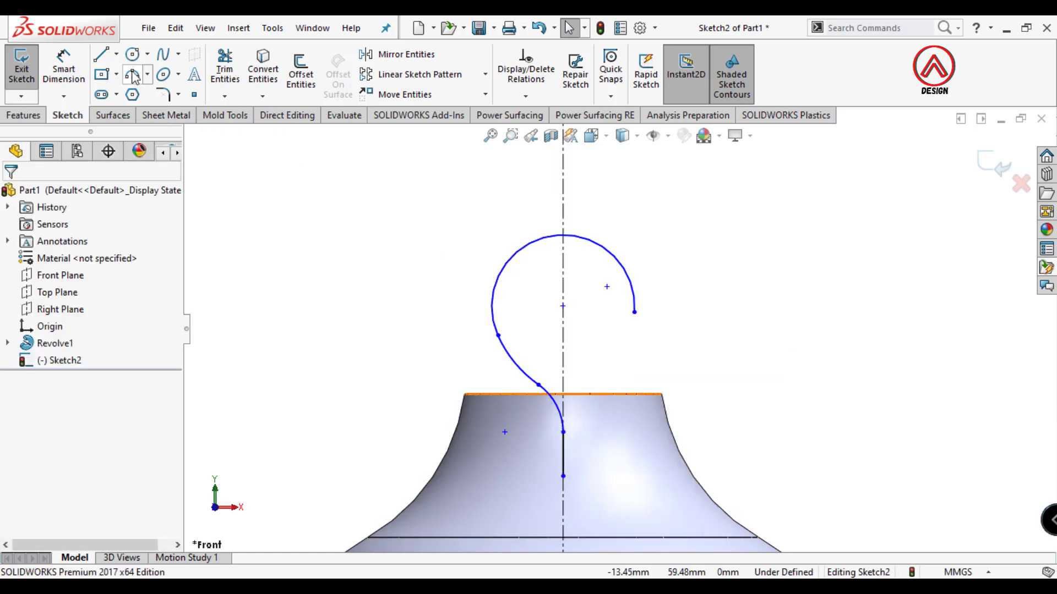
Draw another arc down toward the neck and adjust the right-side junction point.
key(Return)
scroll(562, 276, down, 2)
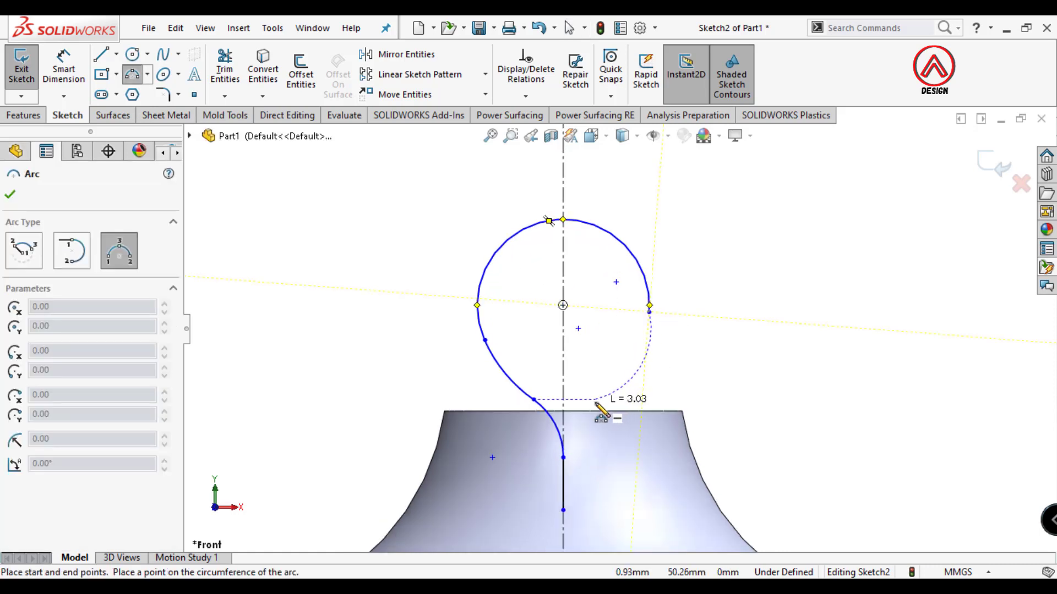
click(617, 378)
key(Escape)
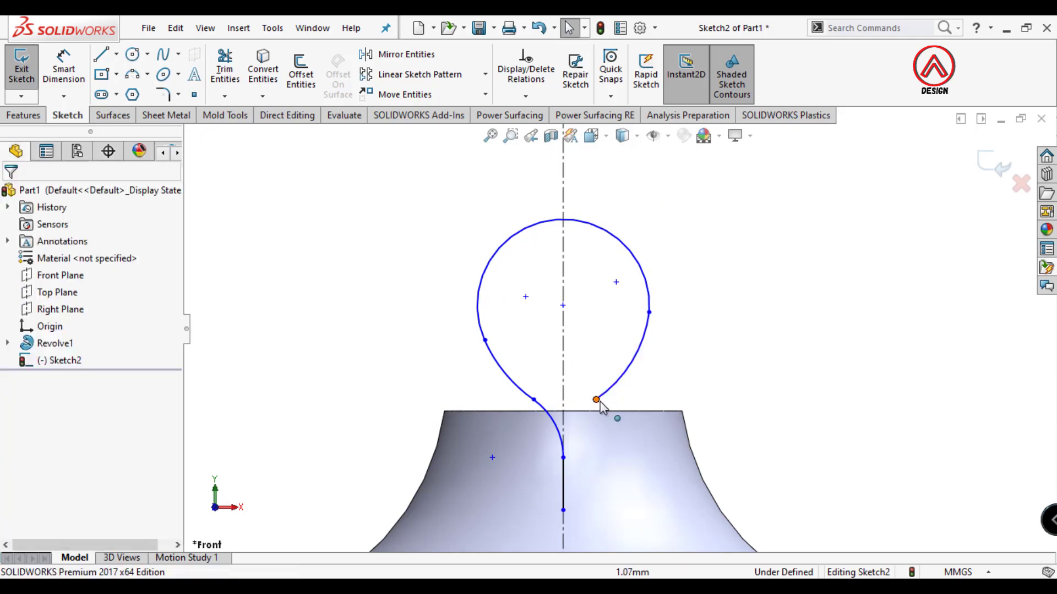
click(617, 378)
click(668, 330)
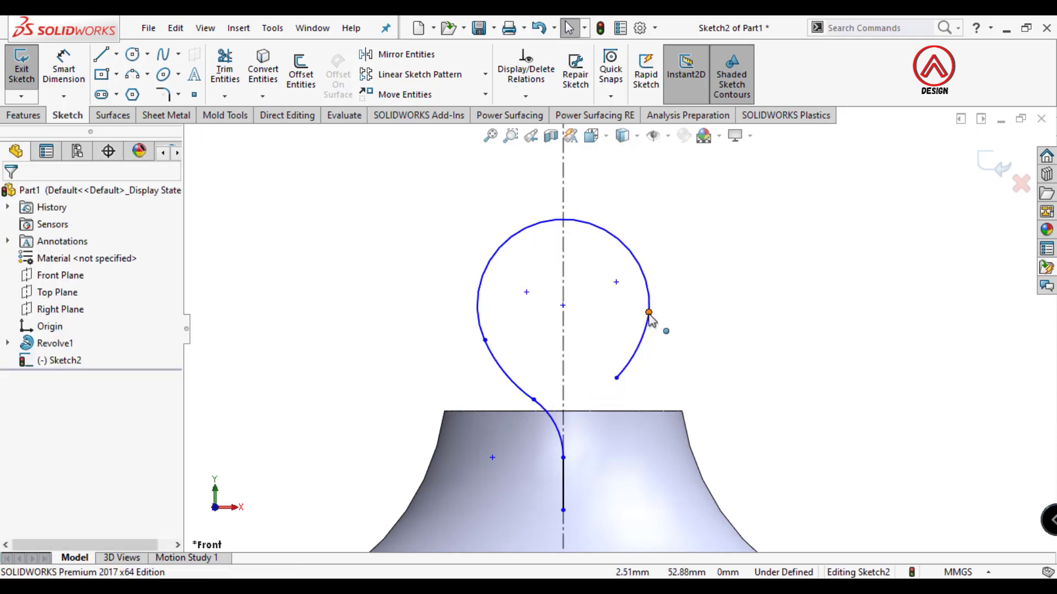
click(648, 309)
click(641, 388)
mouse_move(647, 310)
mouse_down()
mouse_move(644, 334)
mouse_move(650, 321)
mouse_up()
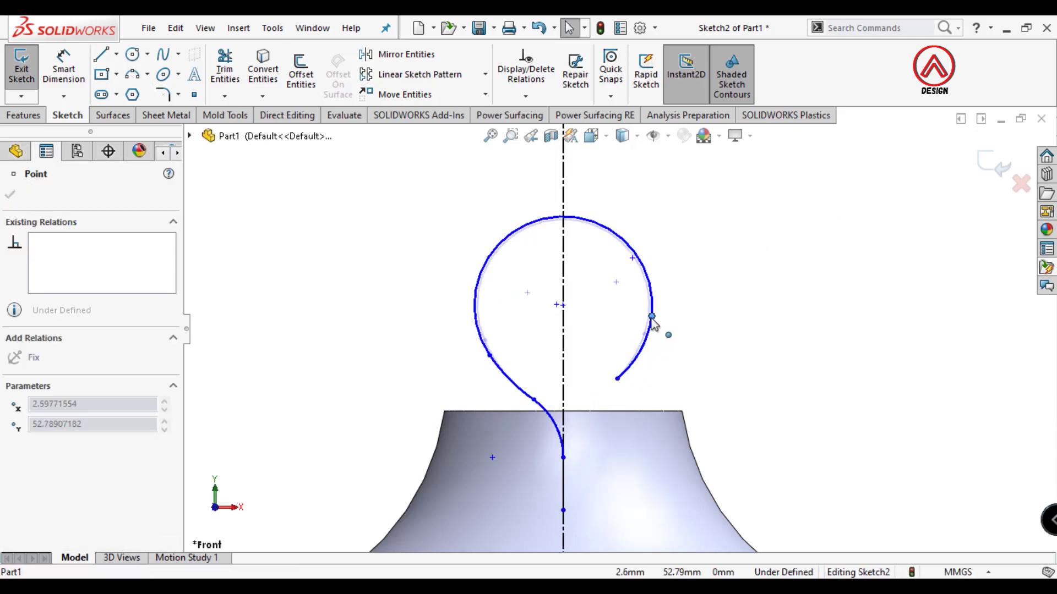
click(637, 390)
Close the loop with an arc from the neck's top edge to the loop's open end.
click(134, 76)
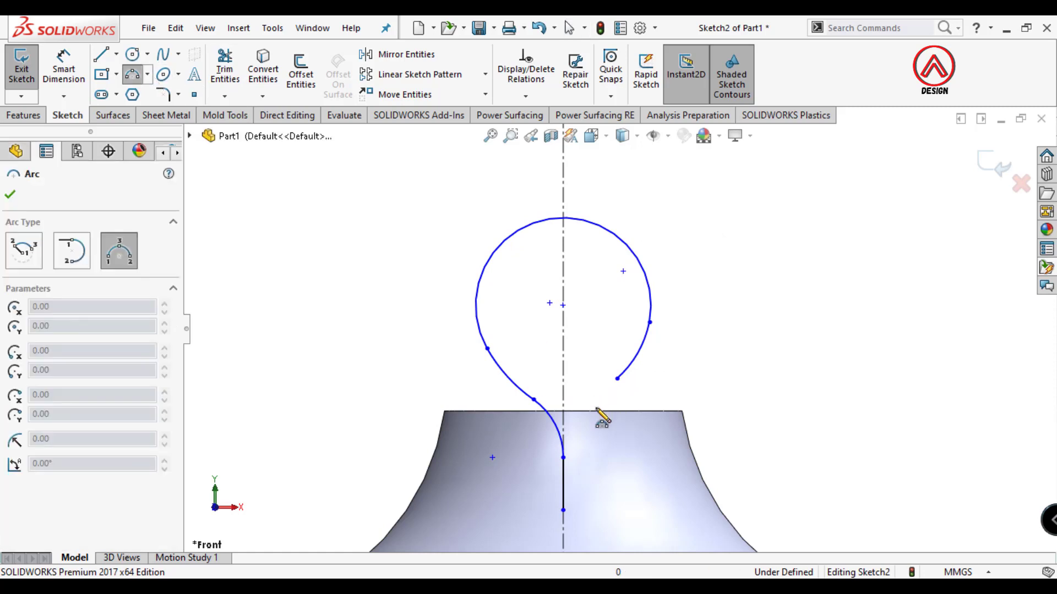
click(585, 411)
click(617, 378)
scroll(614, 391, down, 2)
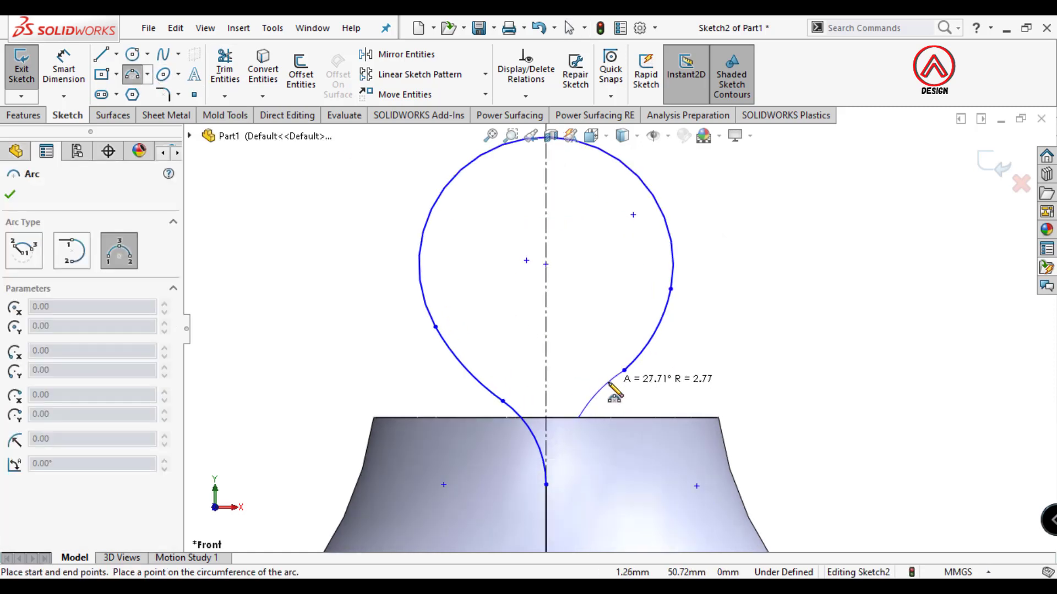
click(610, 385)
click(669, 298)
key(Escape)
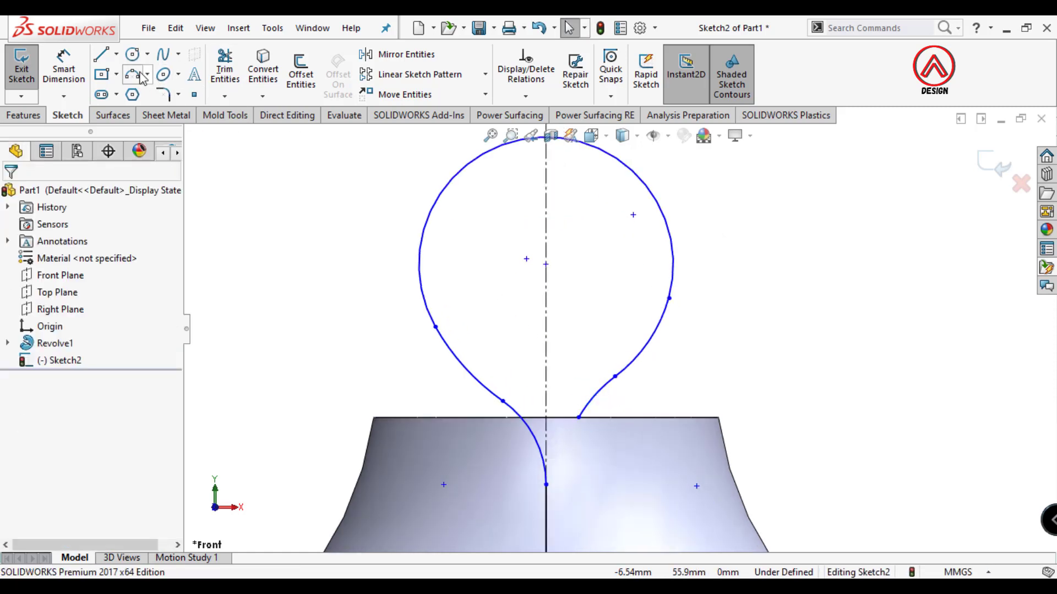
click(64, 71)
Dimension the loop's lower end 1 mm from the centreline and its centre 3 mm above the neck edge.
click(578, 418)
click(545, 427)
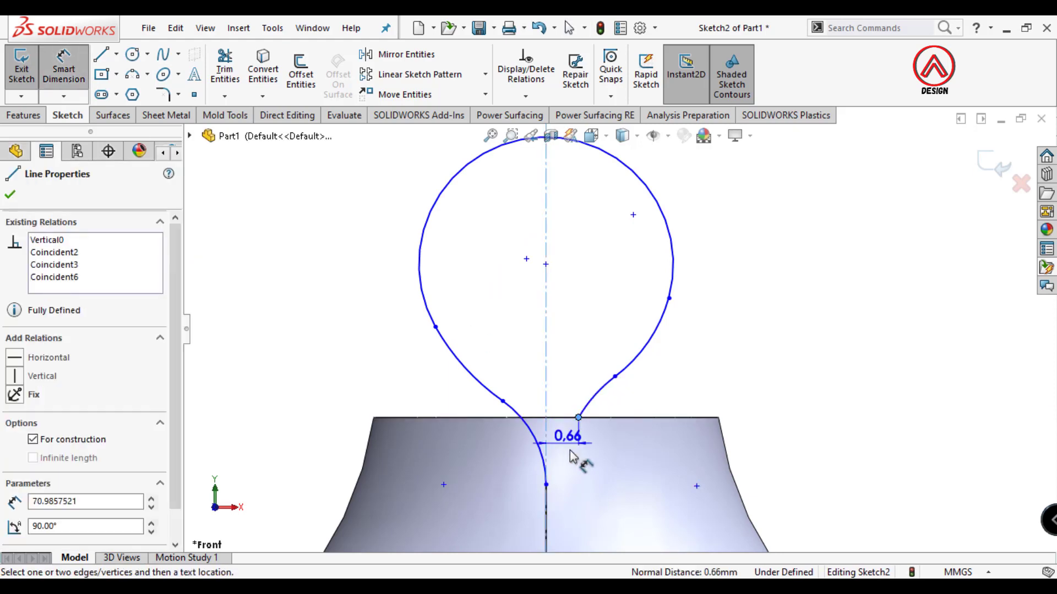
click(607, 466)
text(1)
key(Return)
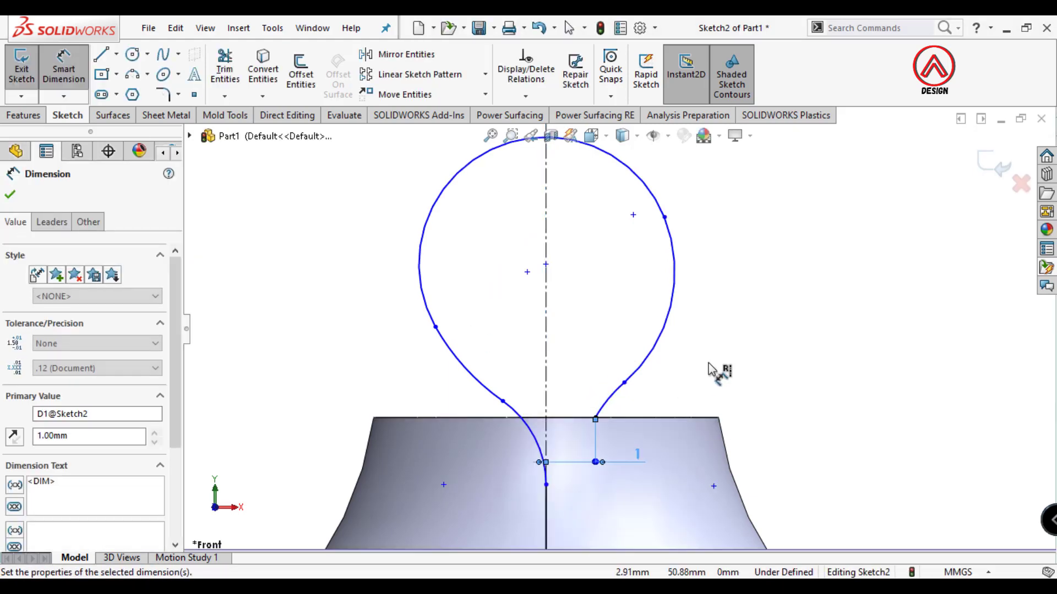
click(707, 343)
scroll(660, 319, down, 1)
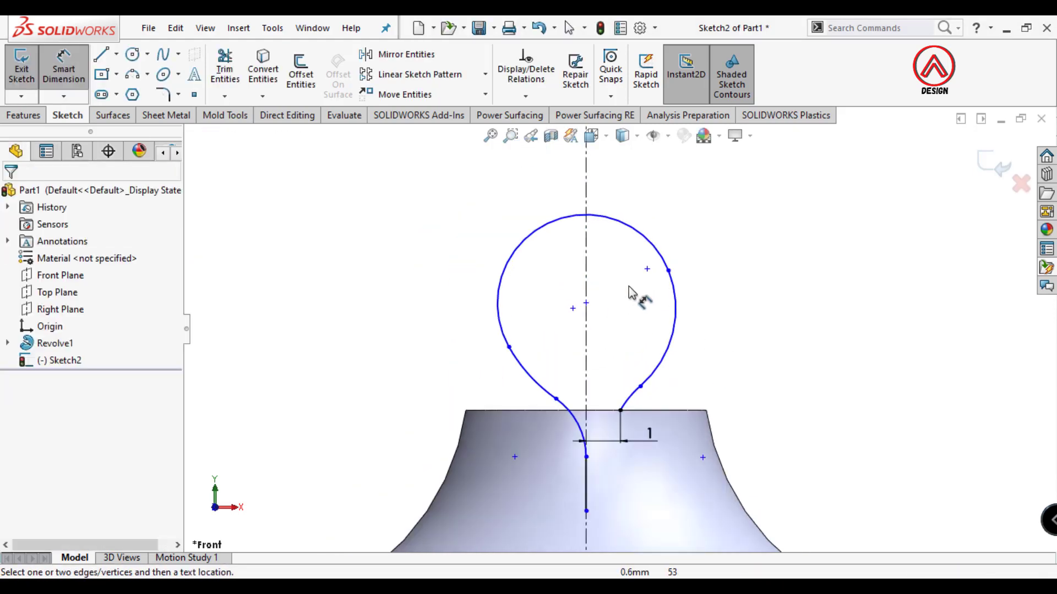
click(586, 304)
scroll(601, 351, up, 2)
click(563, 380)
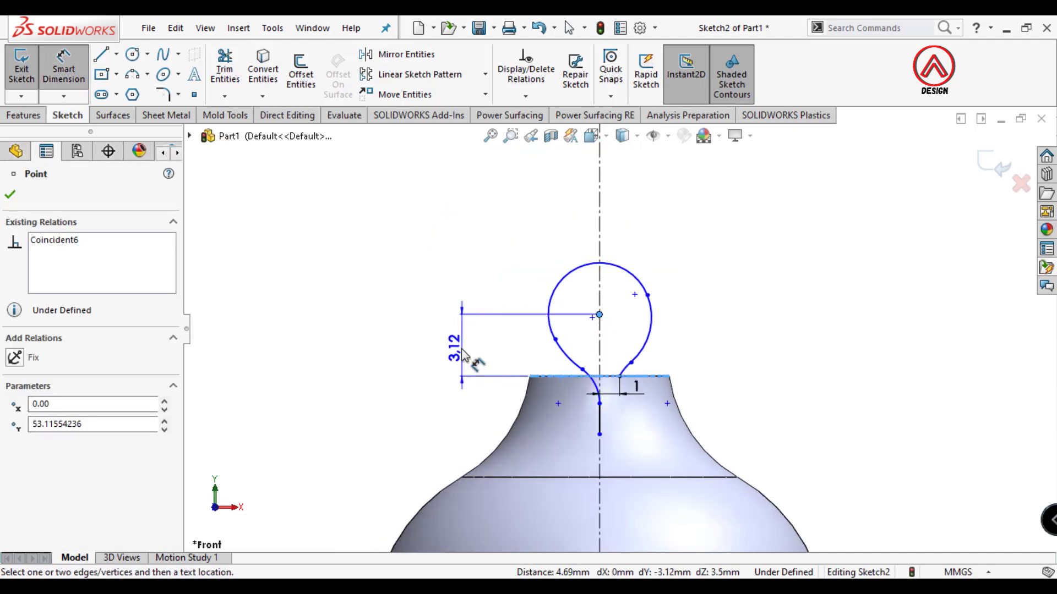
click(452, 347)
text(3.11554236mm)
key(Return)
Set the top arc to R2.5, the right arc to R3 and the lower-left arc to R5.
scroll(649, 304, down, 1)
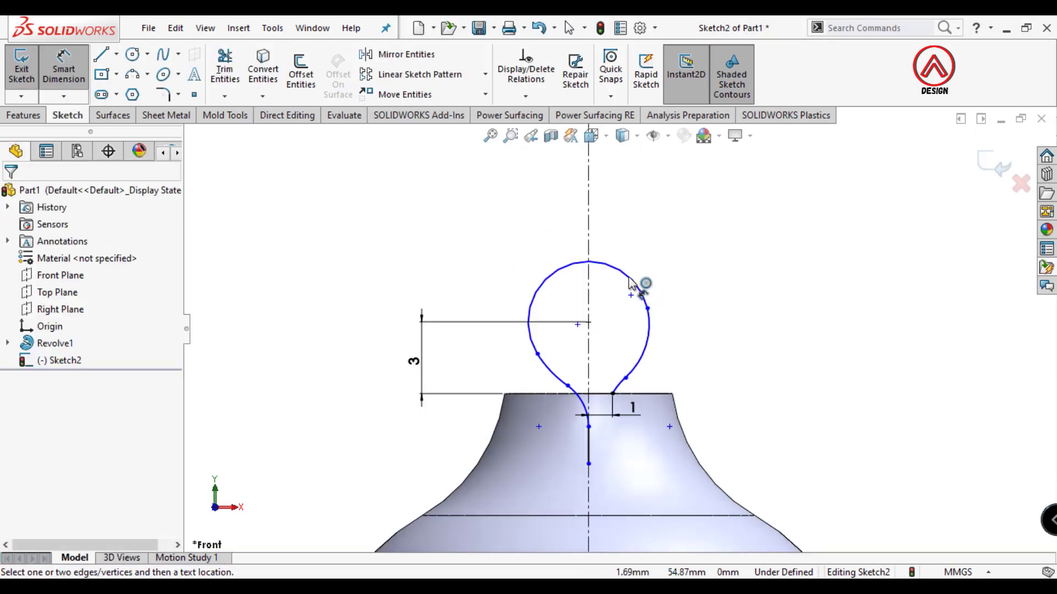
click(640, 285)
click(655, 229)
text(2.5)
key(Return)
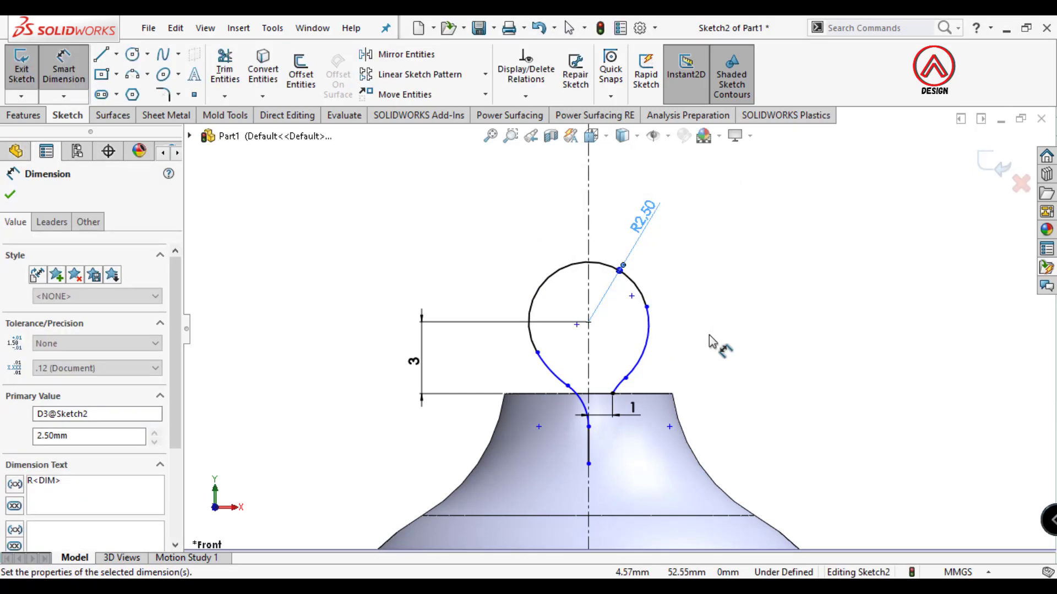
click(646, 341)
click(718, 362)
text(3)
key(Return)
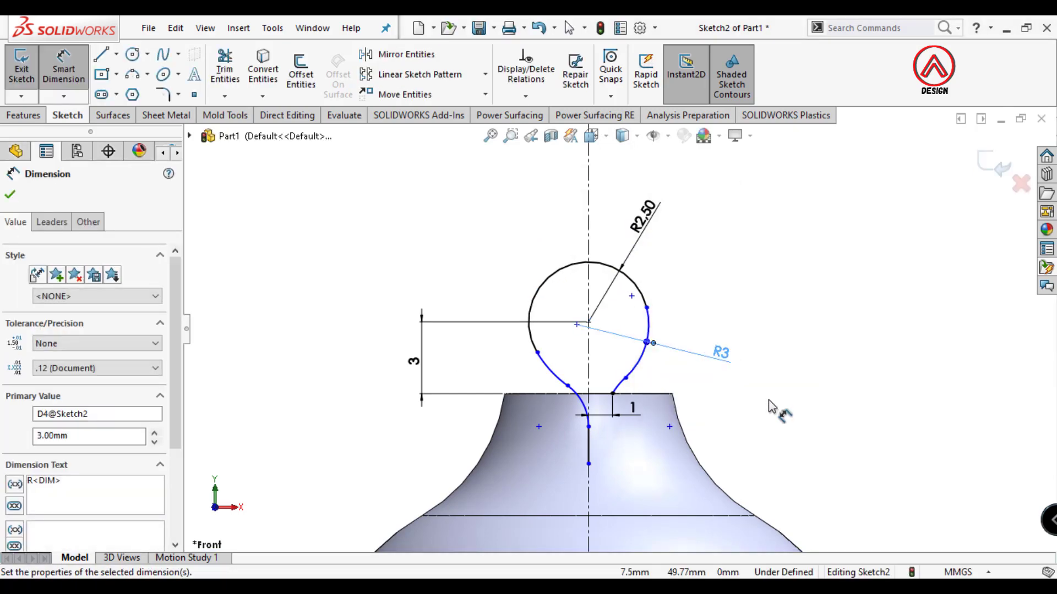
scroll(539, 391, down, 1)
click(519, 379)
click(493, 393)
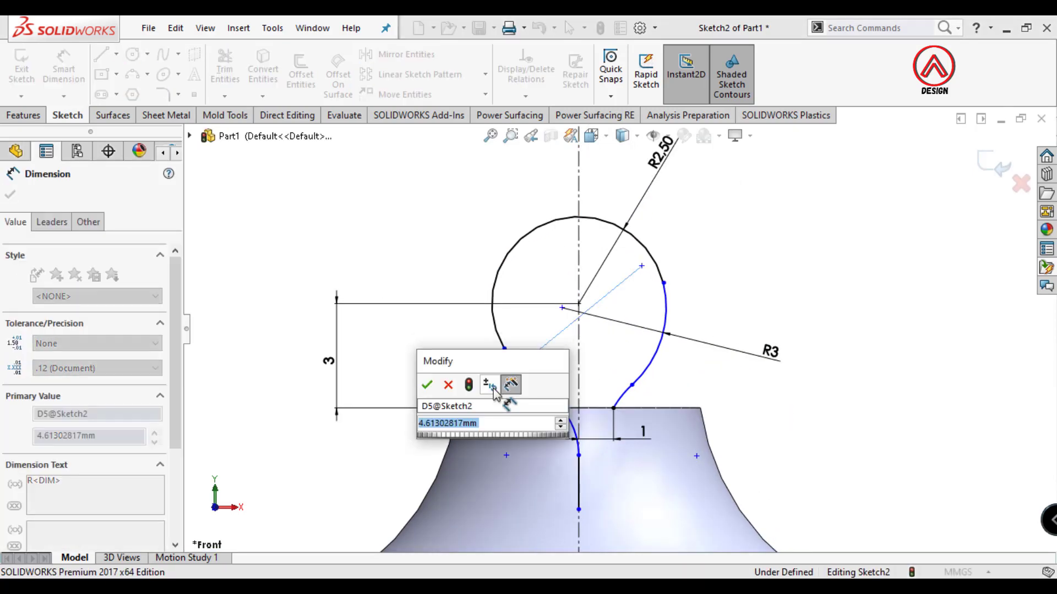
text(5)
key(Return)
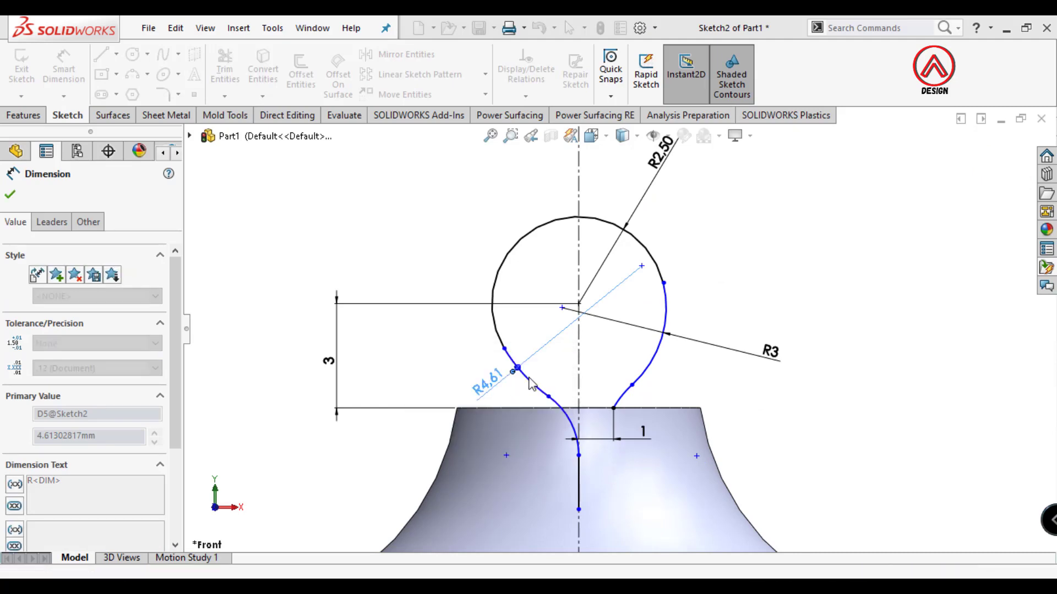
scroll(572, 410, up, 3)
scroll(603, 361, down, 5)
key(Escape)
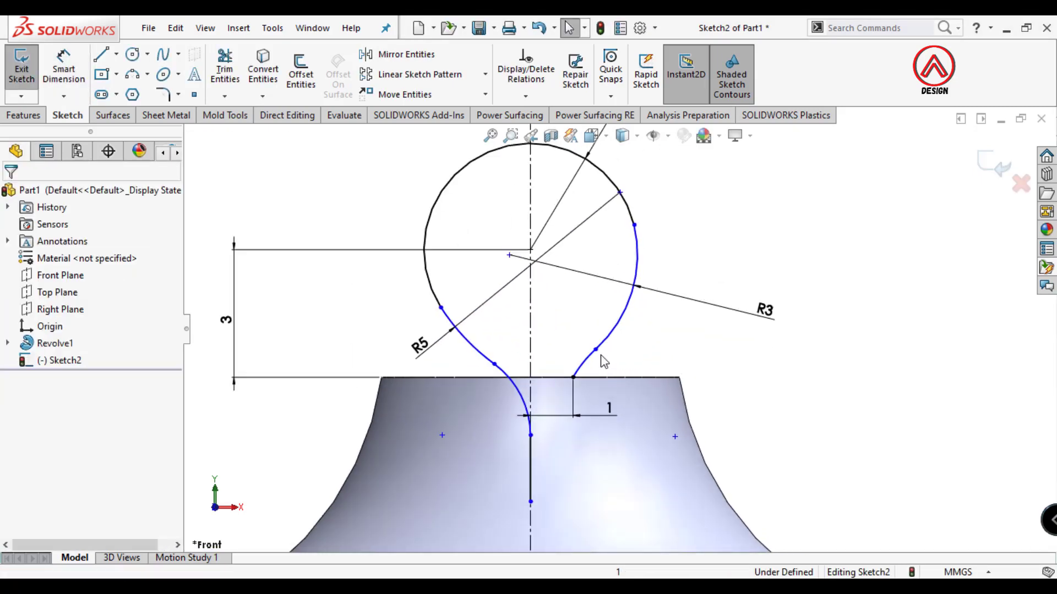
Reshape the long right arc and dimension it to R35.
drag(596, 349, 610, 330)
key(Escape)
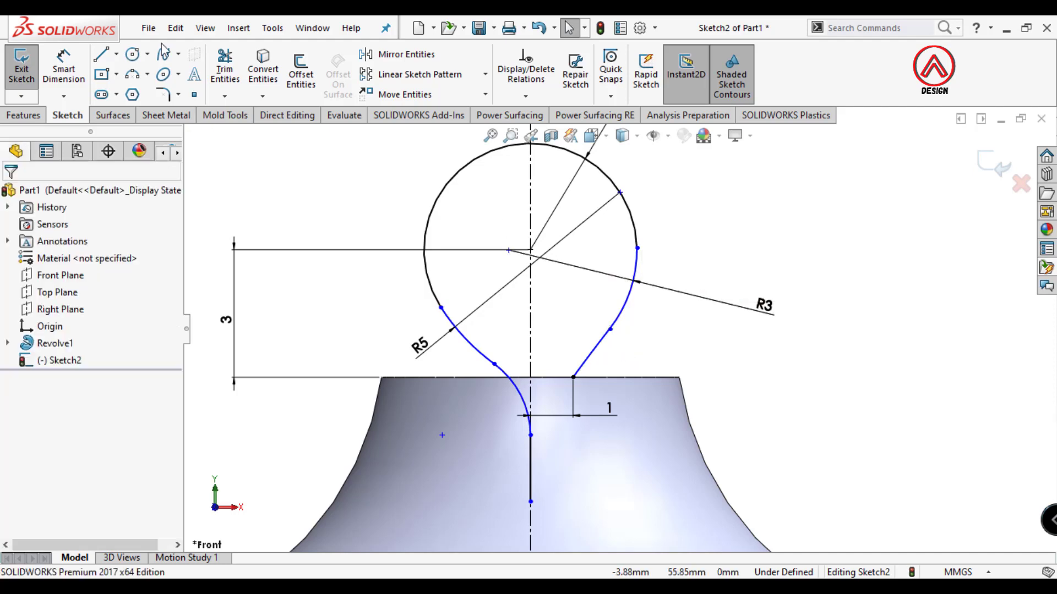
click(65, 70)
click(593, 351)
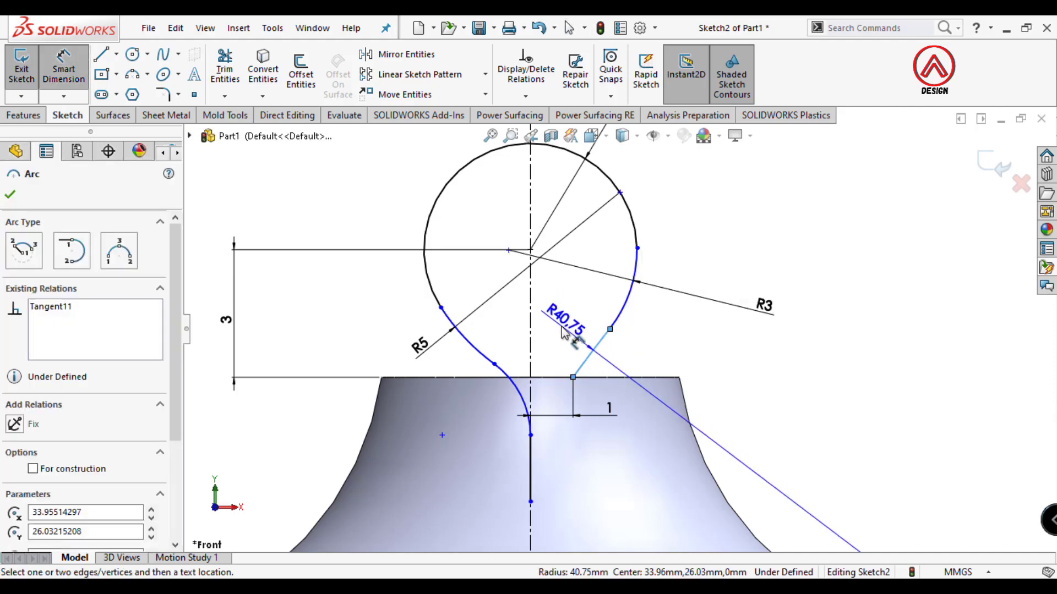
click(562, 328)
text(35)
key(Return)
click(715, 349)
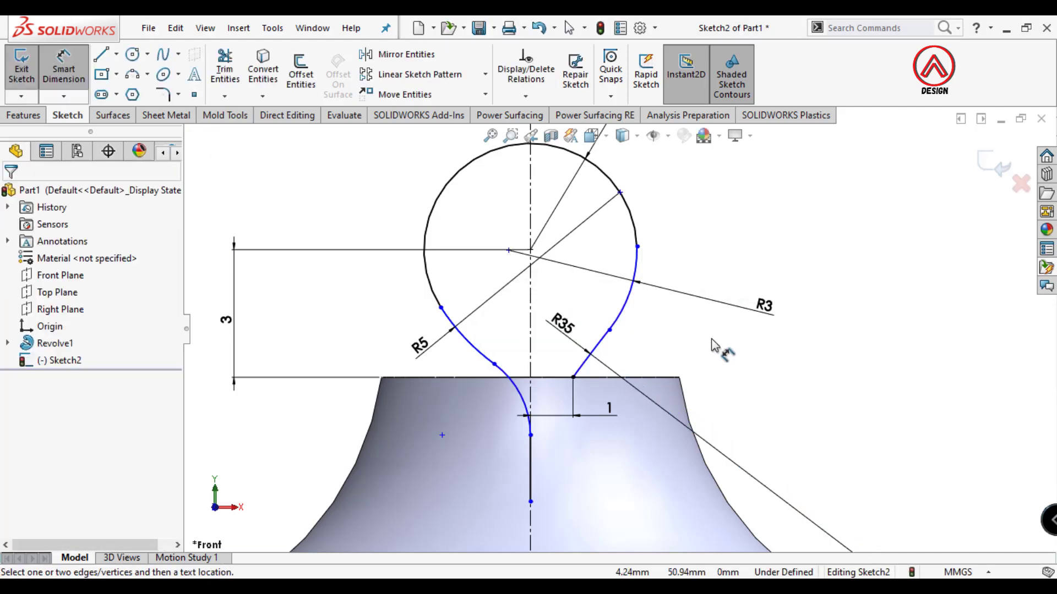
Dimension the lower end point 2 mm below the neck top line and adjust the arc end.
scroll(572, 428, up, 4)
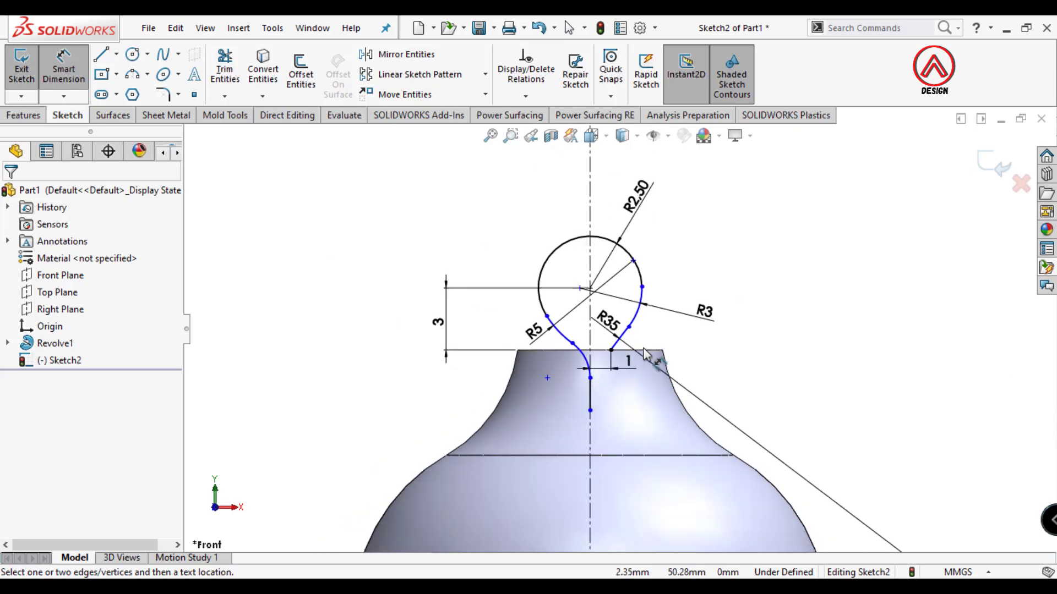
scroll(695, 330, down, 2)
click(556, 444)
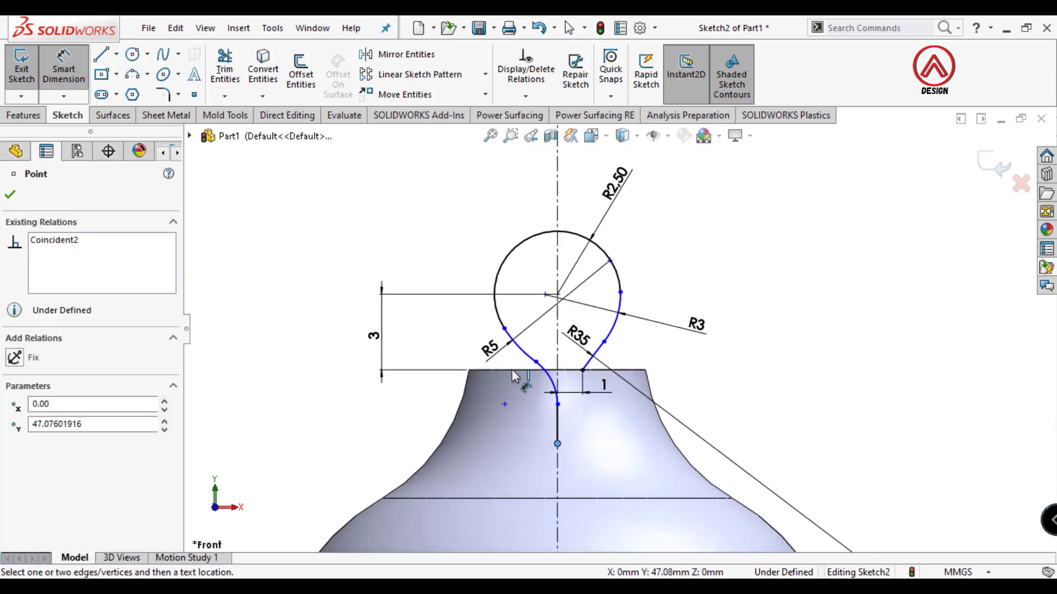
click(510, 370)
click(405, 396)
text(2.92398084mm)
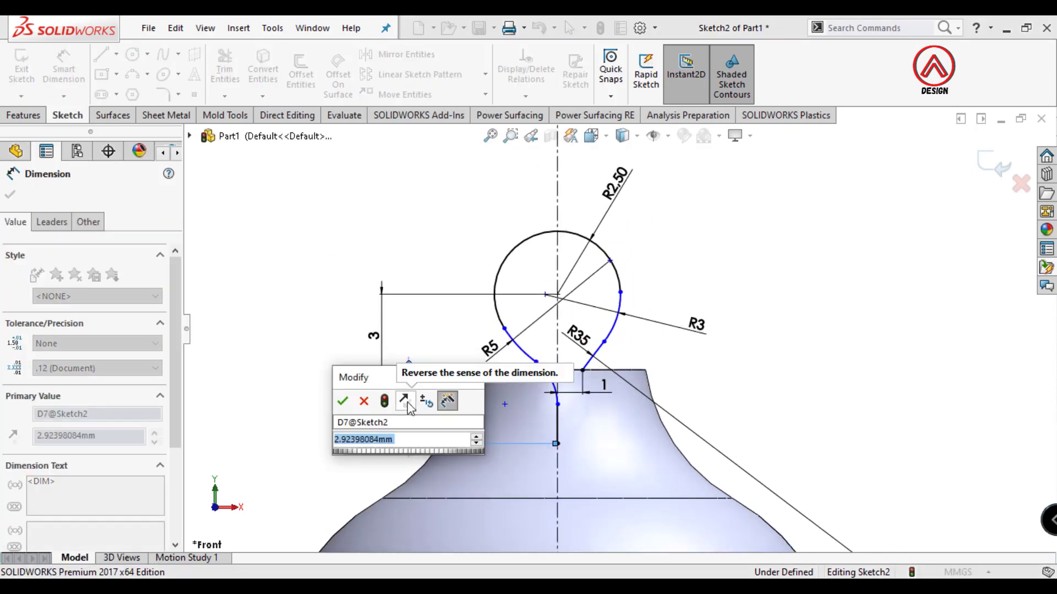
key(Return)
key(Escape)
drag(557, 406, 556, 383)
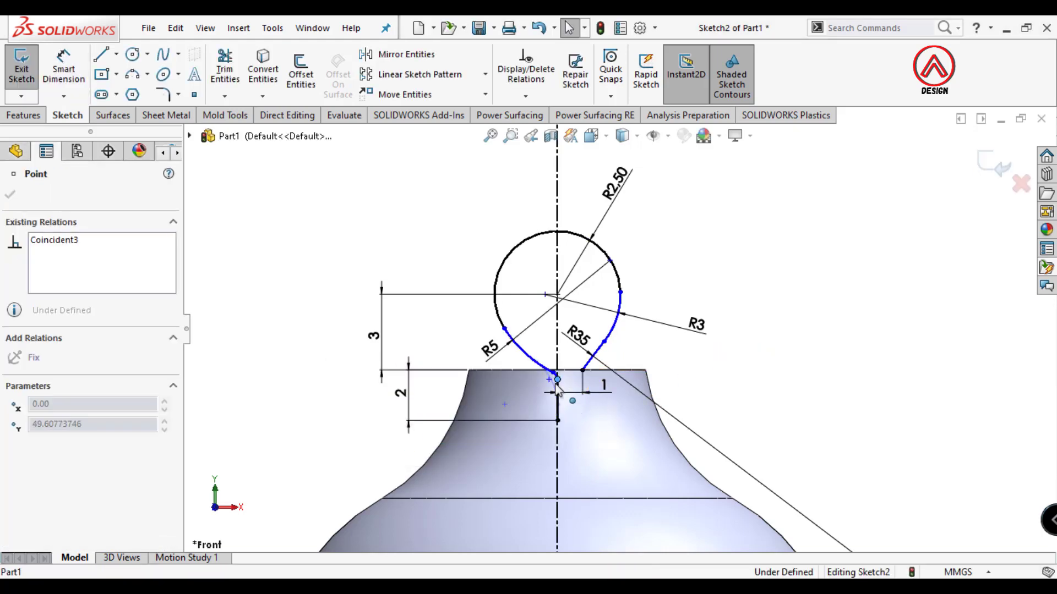
key(Escape)
scroll(755, 399, down, 2)
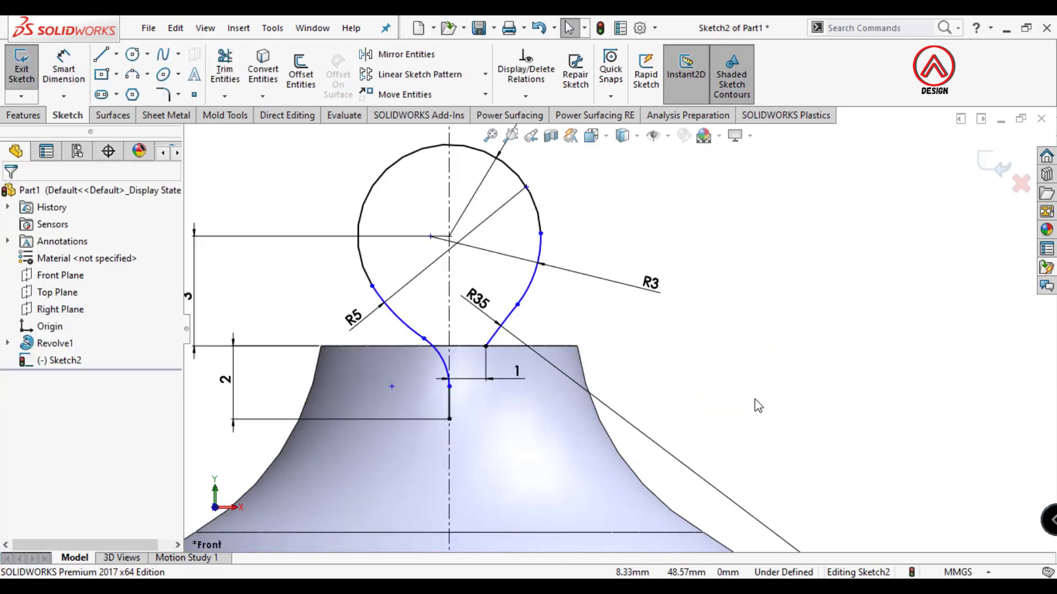
scroll(602, 291, up, 2)
scroll(599, 322, up, 3)
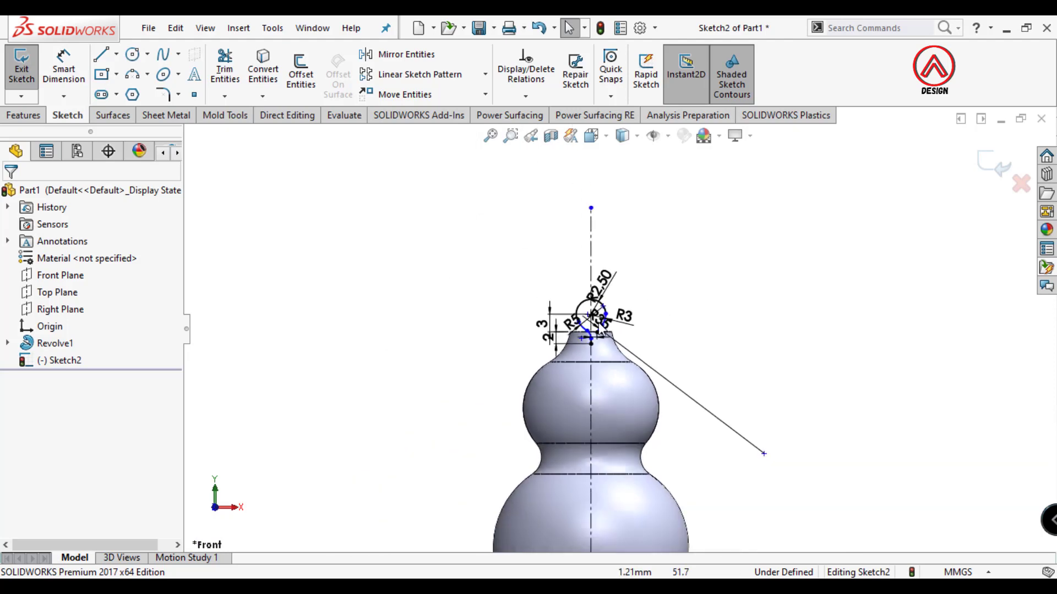
scroll(599, 322, down, 3)
scroll(630, 335, down, 1)
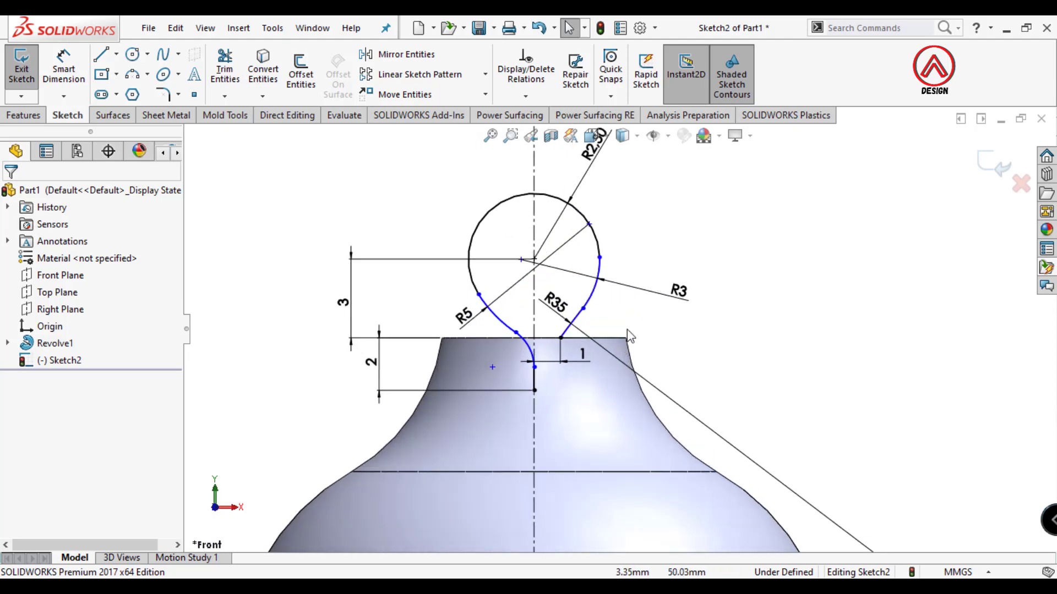
Exit the sketch and create Plane1 through the loop's lower end point, parallel to the Top Plane.
click(976, 170)
click(534, 390)
click(619, 63)
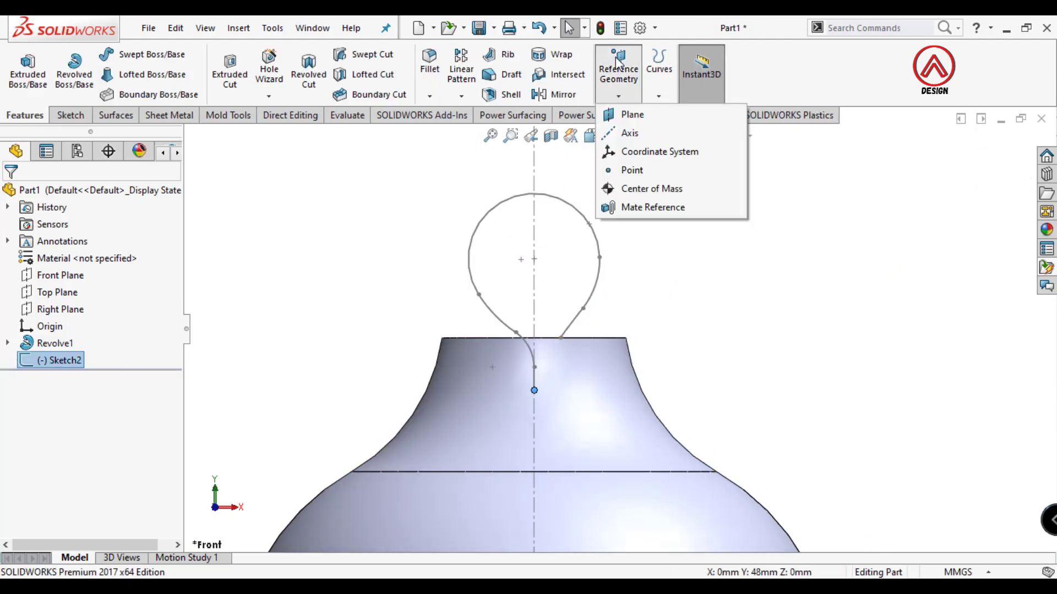
click(632, 114)
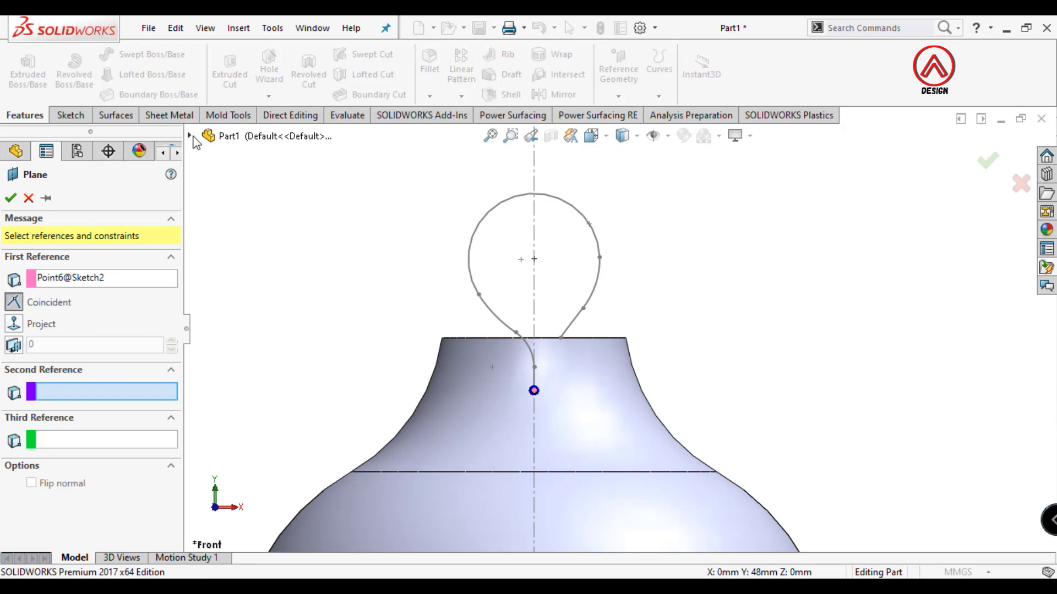
click(190, 136)
key(f)
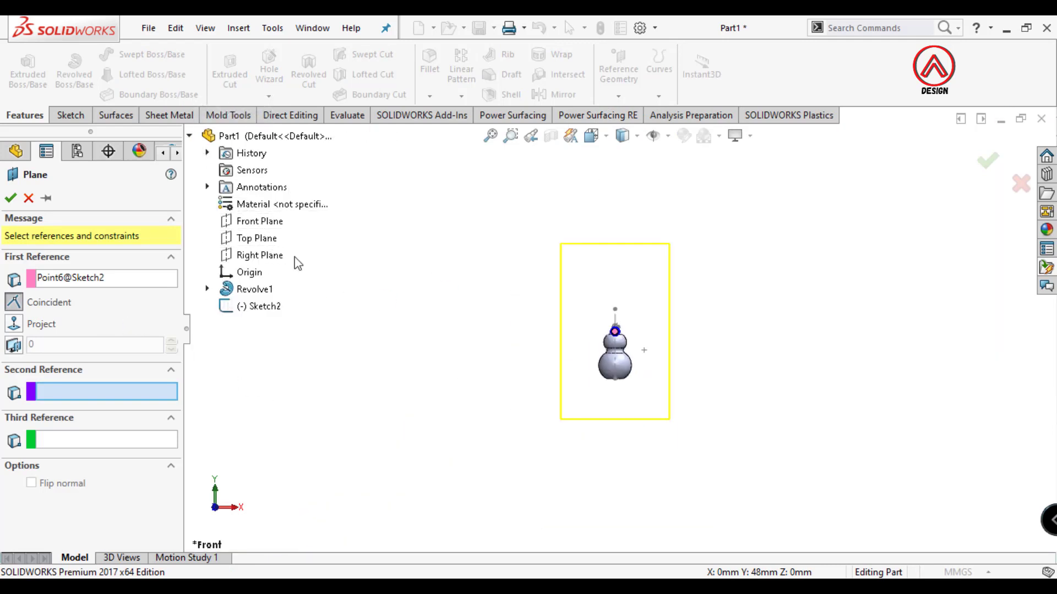
click(255, 241)
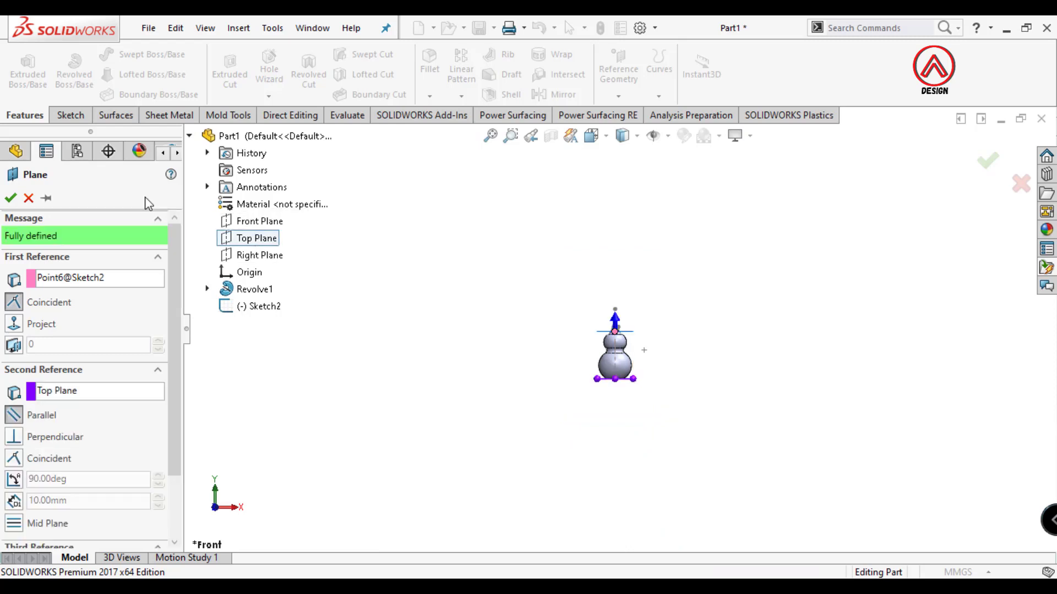
click(11, 199)
scroll(668, 338, down, 3)
middle_drag(667, 338, 628, 318)
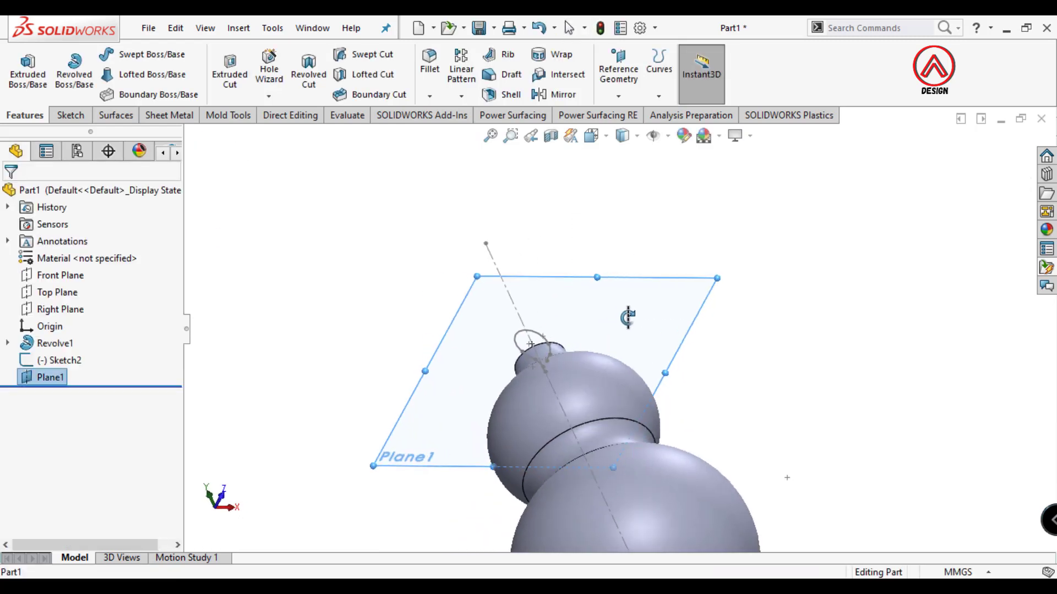
middle_drag(773, 332, 655, 333)
Sketch a 1 mm diameter circle on Plane1 at the eye sketch's end point.
click(68, 115)
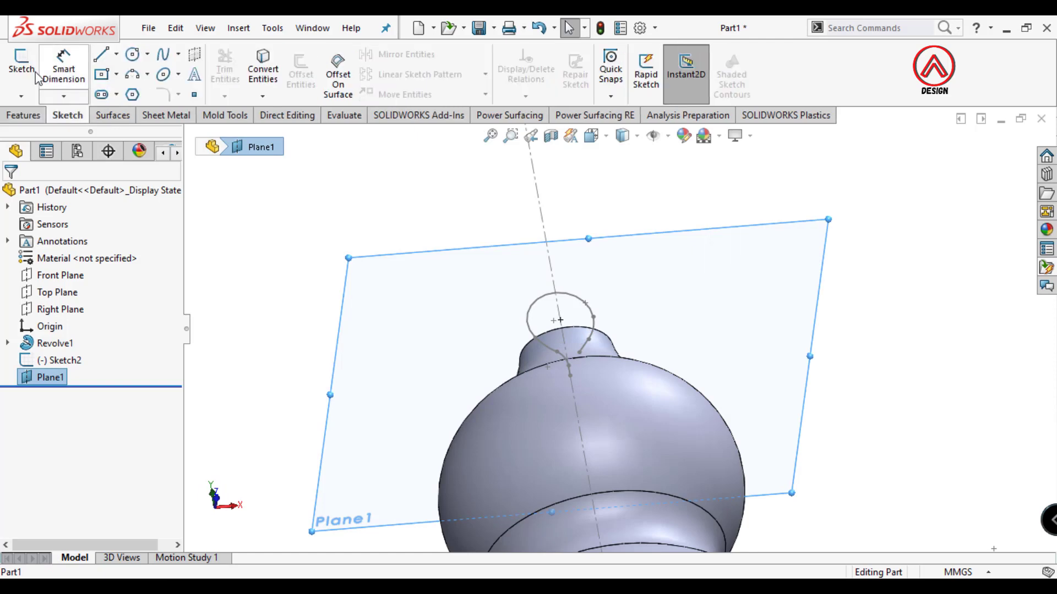
click(35, 75)
click(132, 54)
scroll(651, 437, down, 2)
click(531, 339)
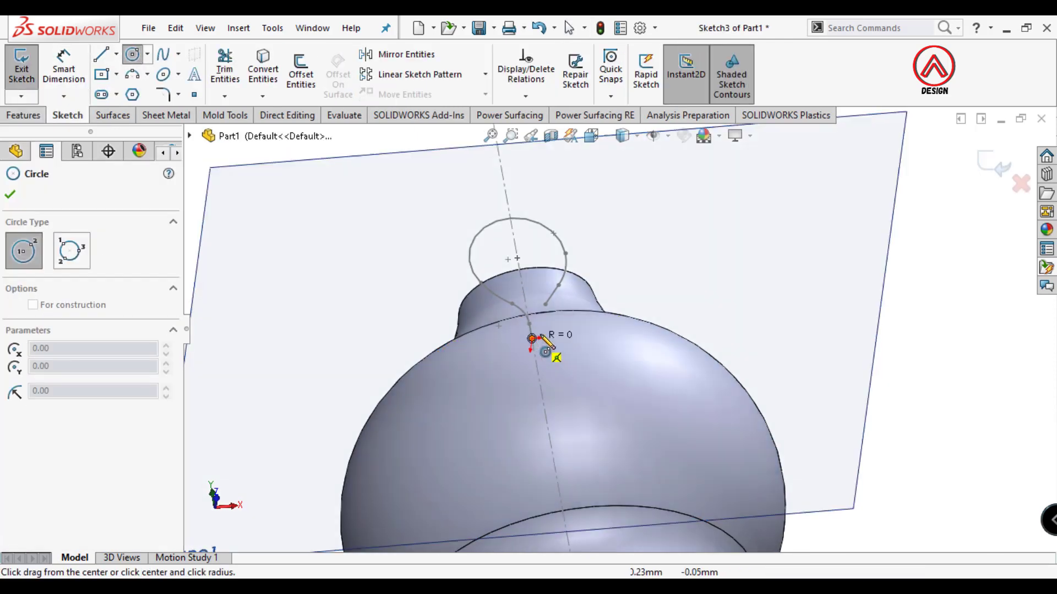
key(Escape)
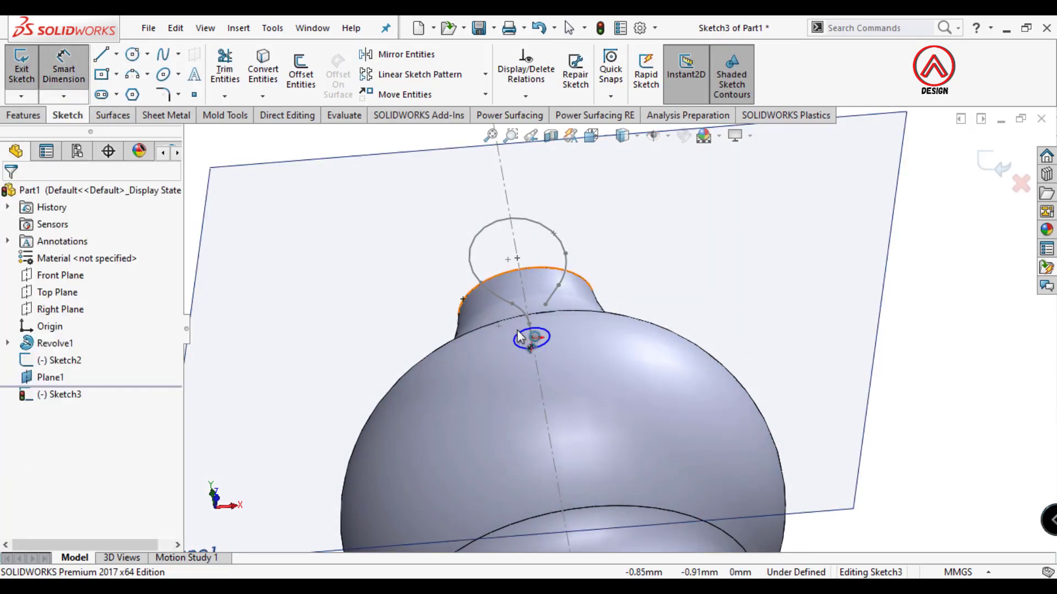
click(518, 337)
click(63, 69)
click(460, 302)
text(1)
key(Return)
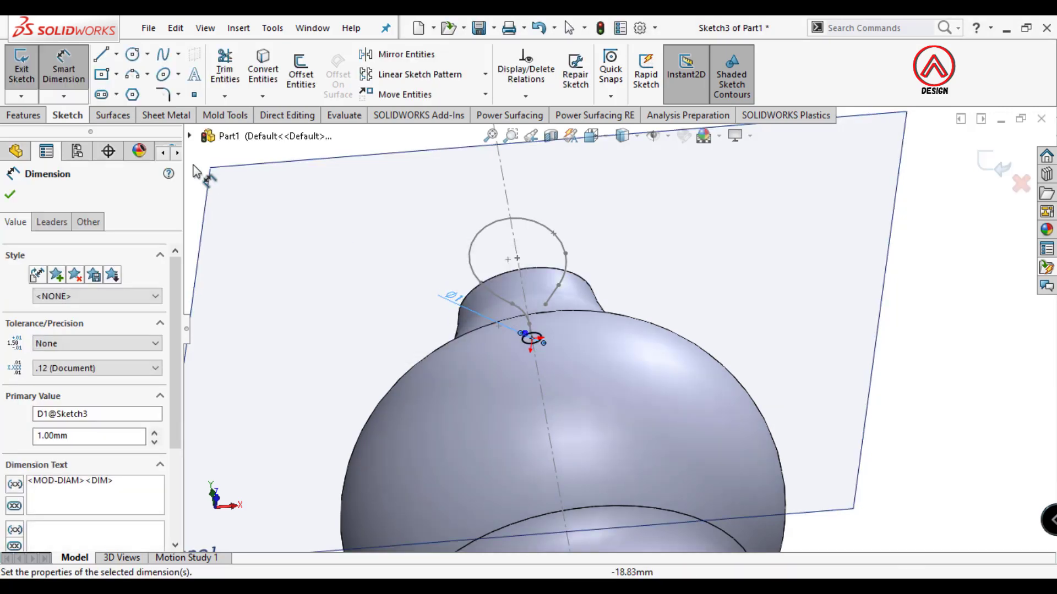
Sweep the 1 mm circle (Sketch3) along the eye-ring path (Sketch2) to create Sweep1.
click(22, 115)
click(107, 57)
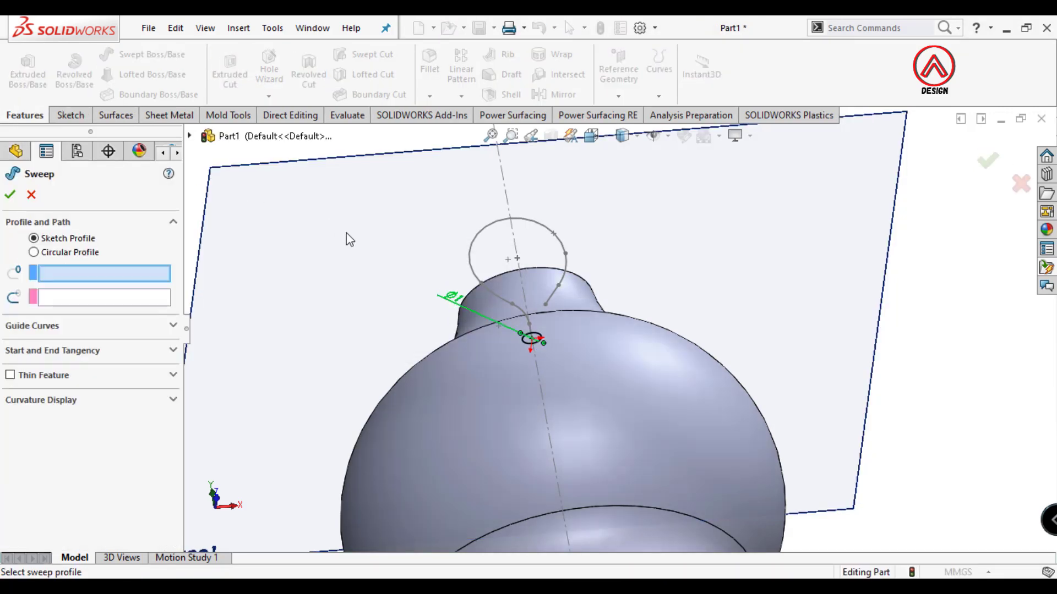
click(538, 332)
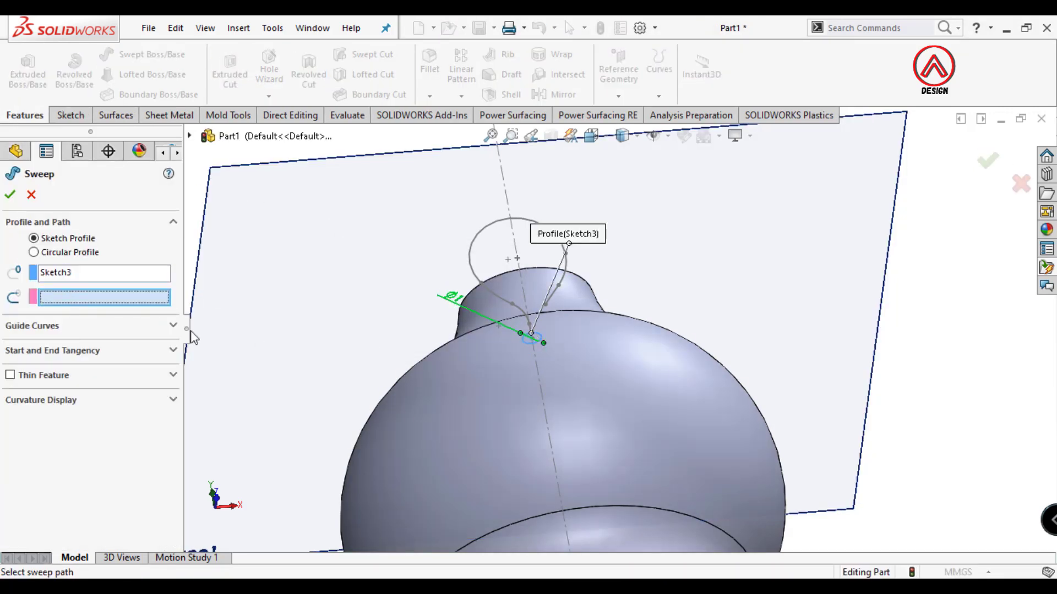
click(518, 312)
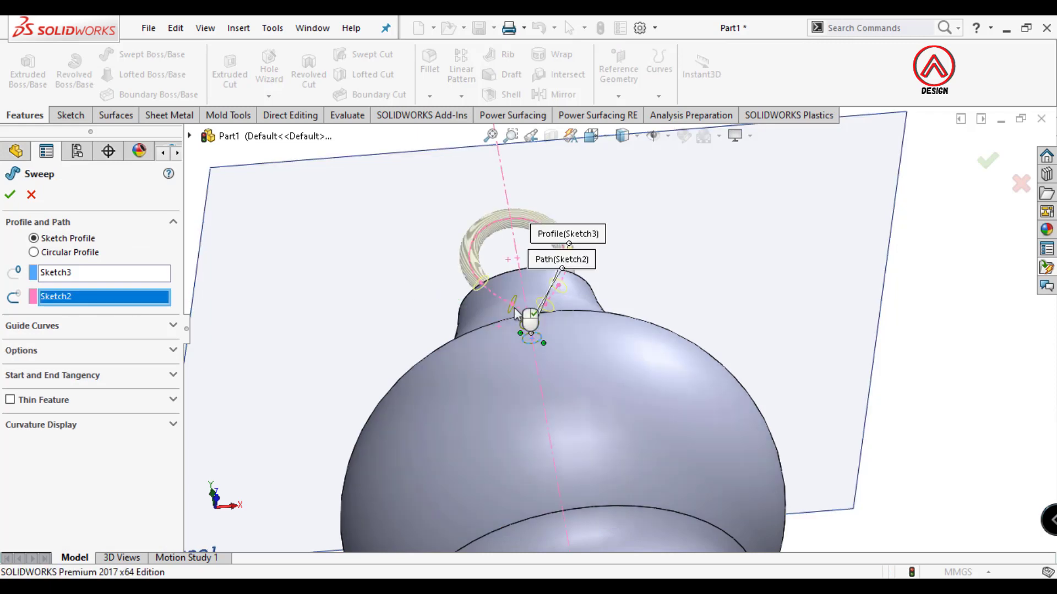
click(11, 196)
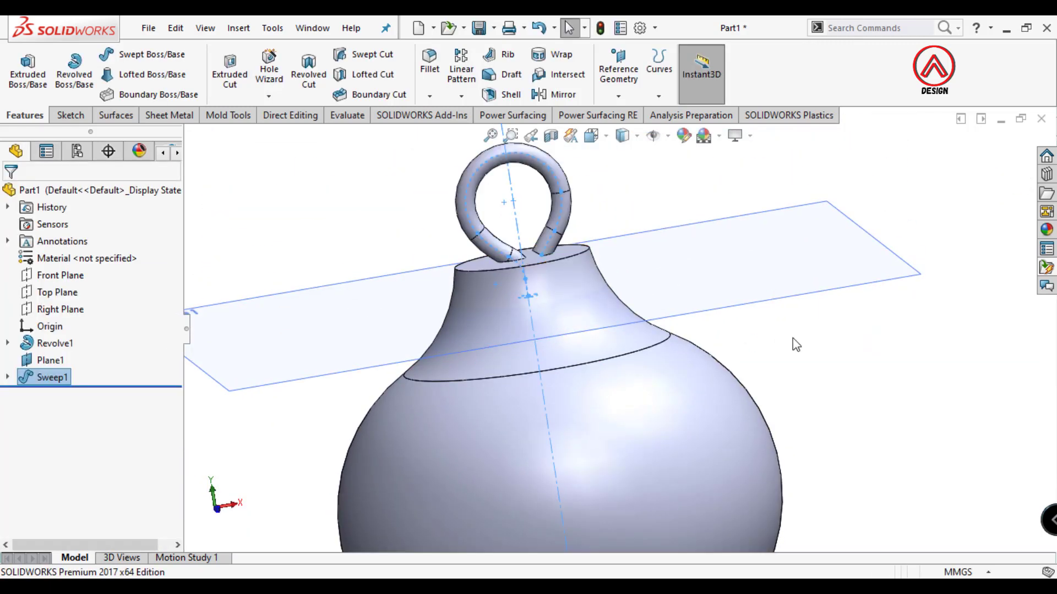
Edit Sweep1's extra options and reapply it, keeping the eye ring as a separate body.
click(36, 379)
click(50, 344)
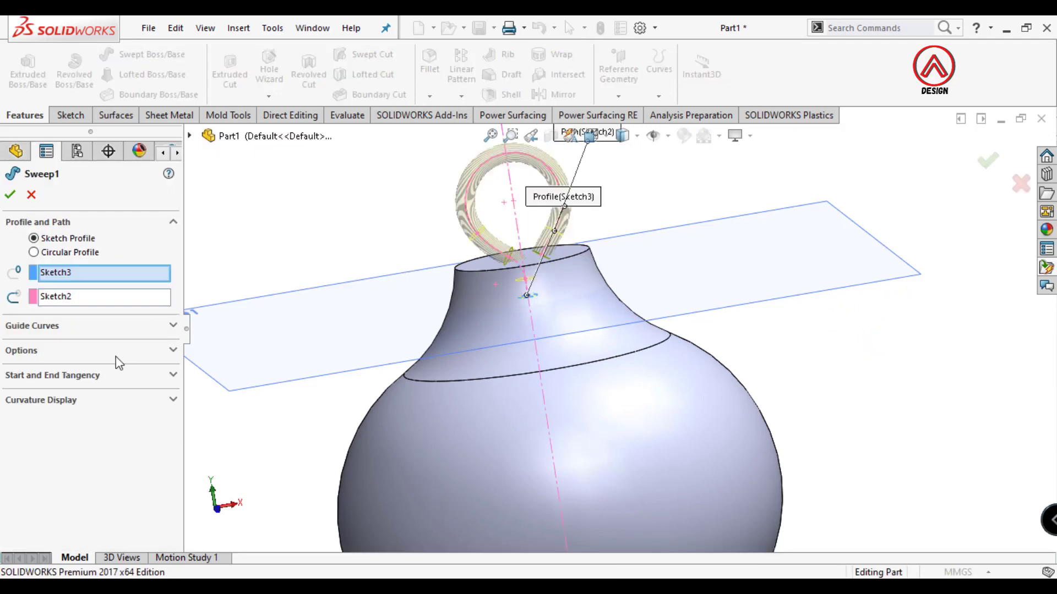
click(48, 357)
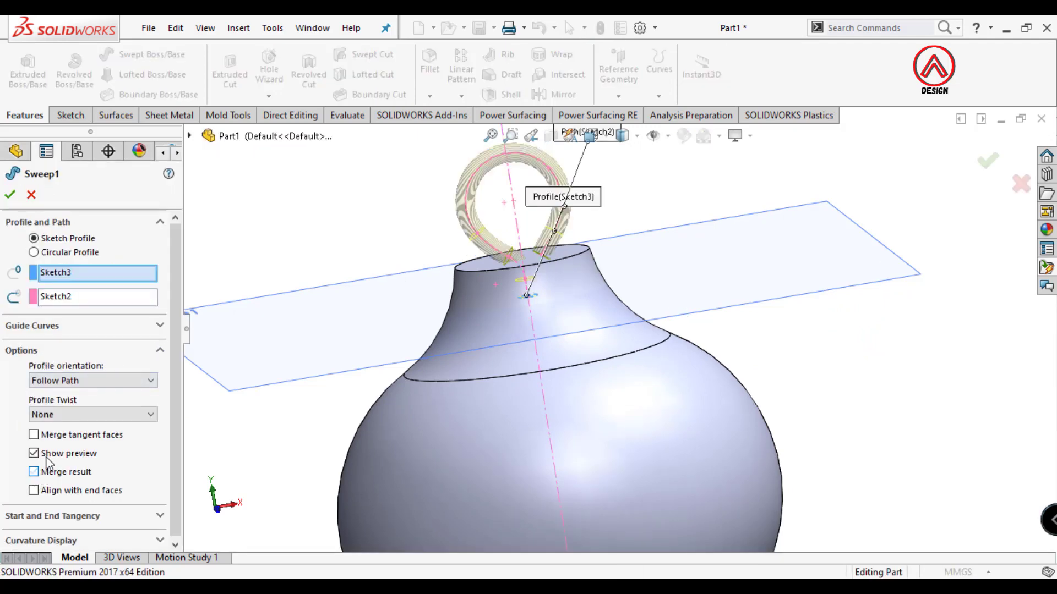
click(11, 196)
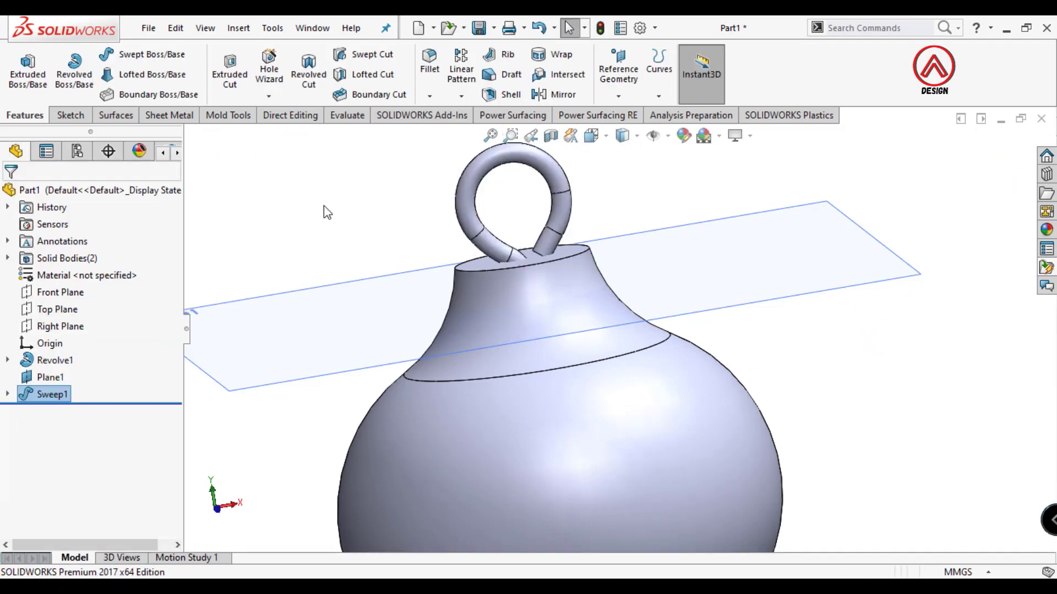
Round the neck's top edge with a fillet, Fillet1.
click(427, 67)
click(468, 271)
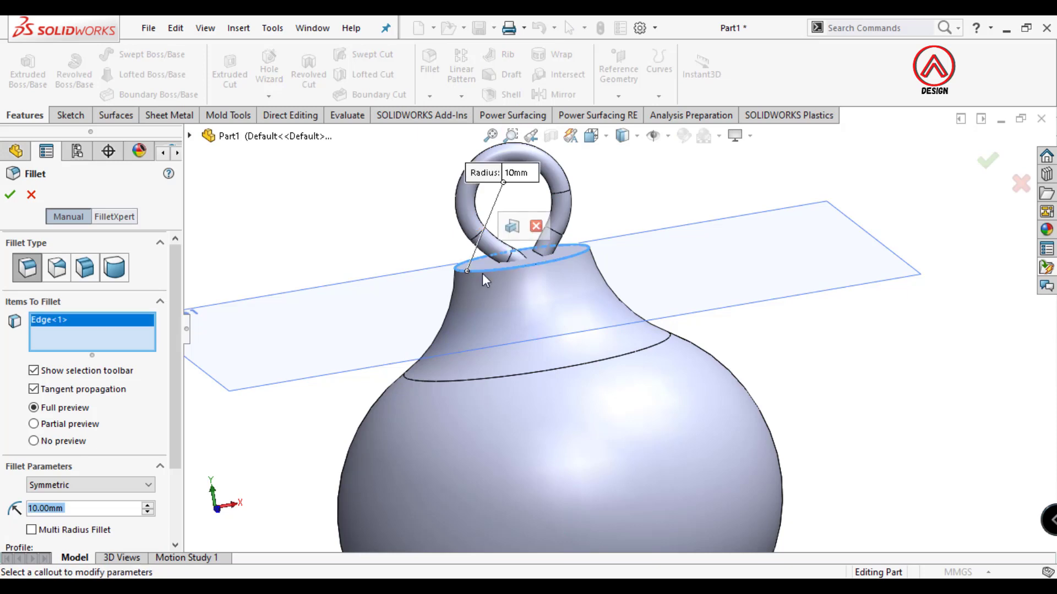
scroll(631, 364, up, 3)
scroll(649, 434, up, 3)
key(Return)
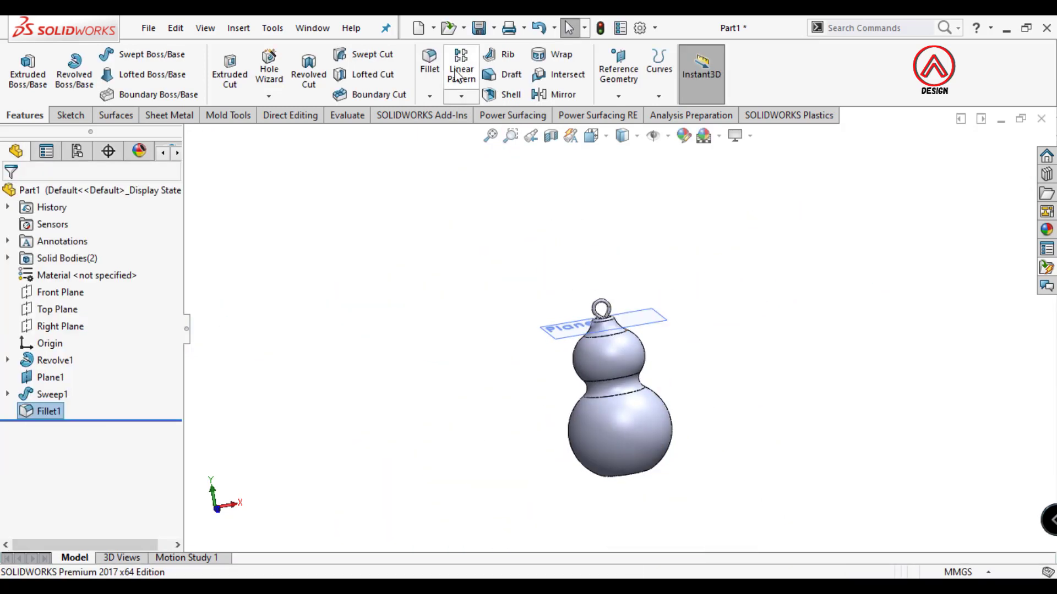
Add a 2 mm fillet, Fillet2, to the gourd's bottom opening edge.
key(Return)
middle_drag(629, 342, 607, 436)
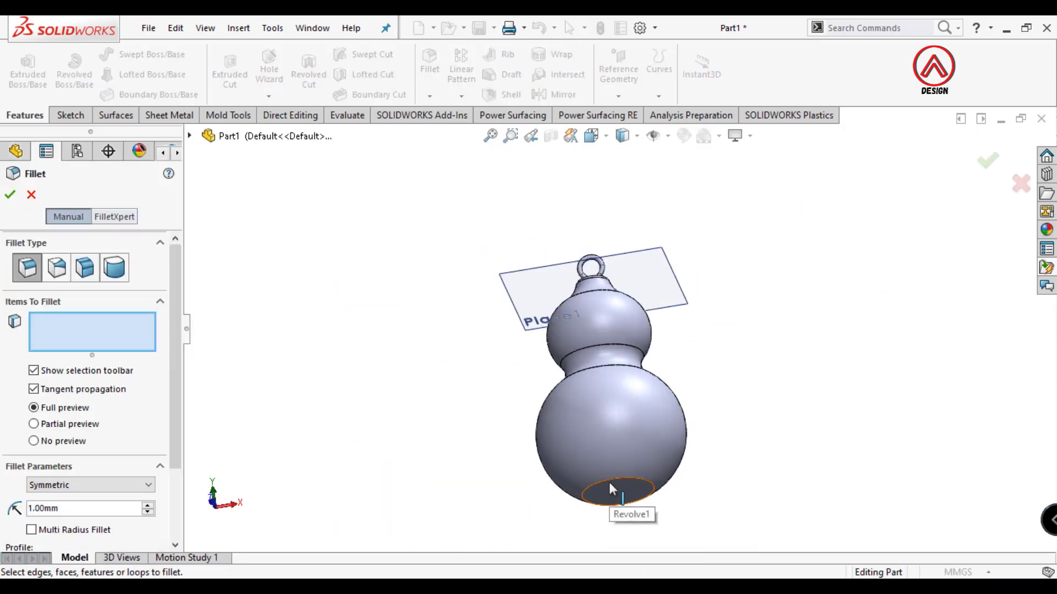
click(609, 483)
text(2)
key(Return)
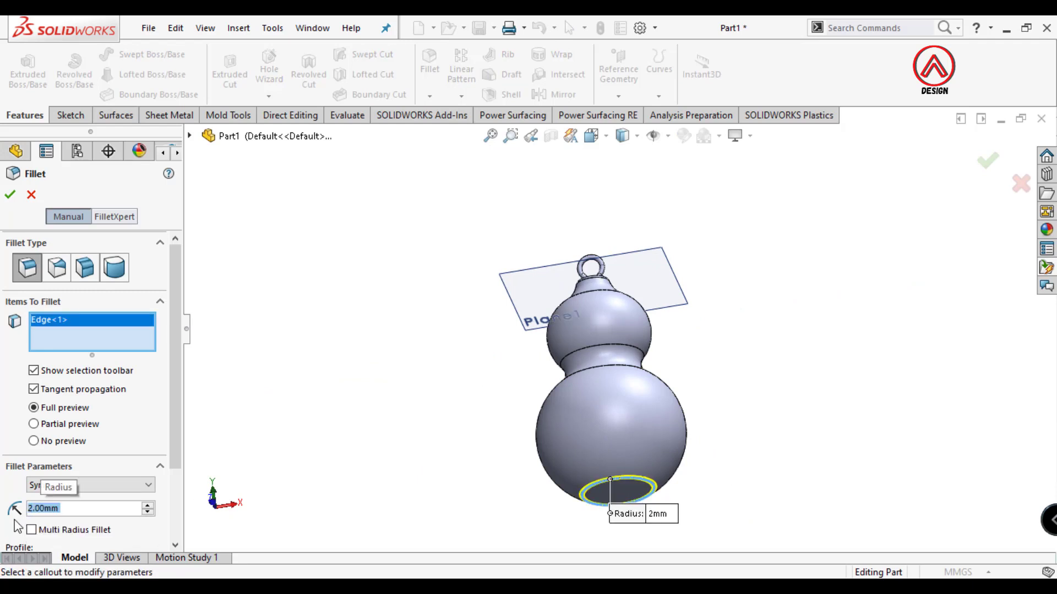
key(Return)
middle_drag(743, 385, 541, 279)
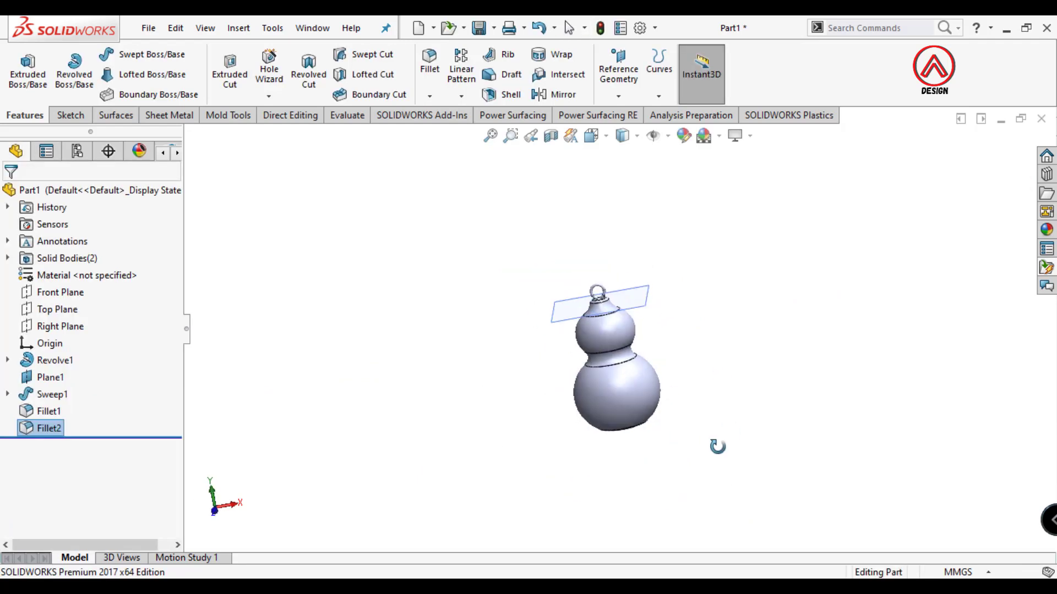
click(591, 135)
Switch to the Front view and start a new sketch on the Right Plane.
click(588, 199)
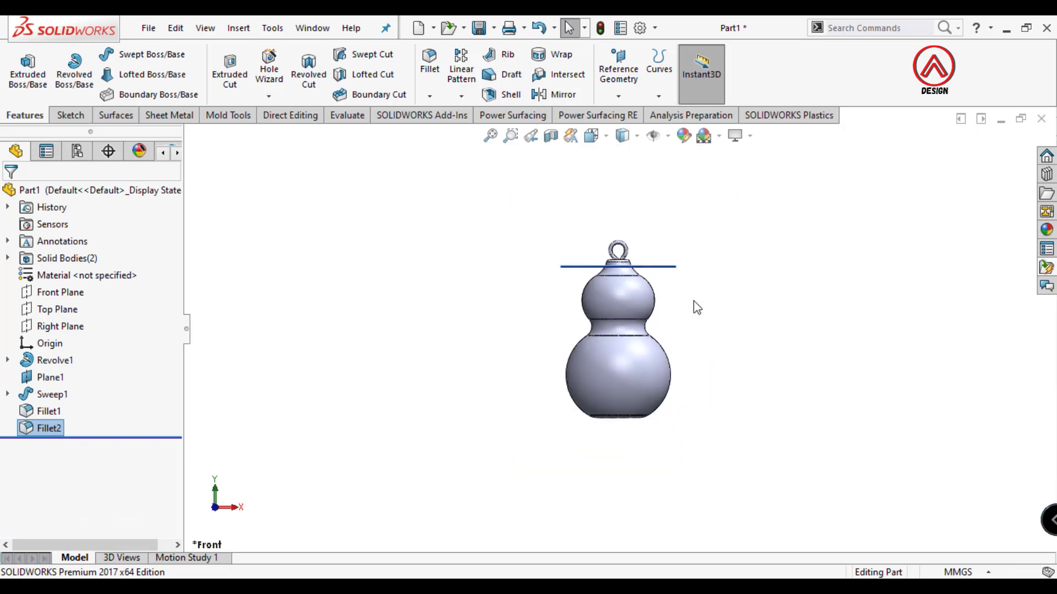
scroll(606, 308, down, 3)
scroll(575, 316, down, 3)
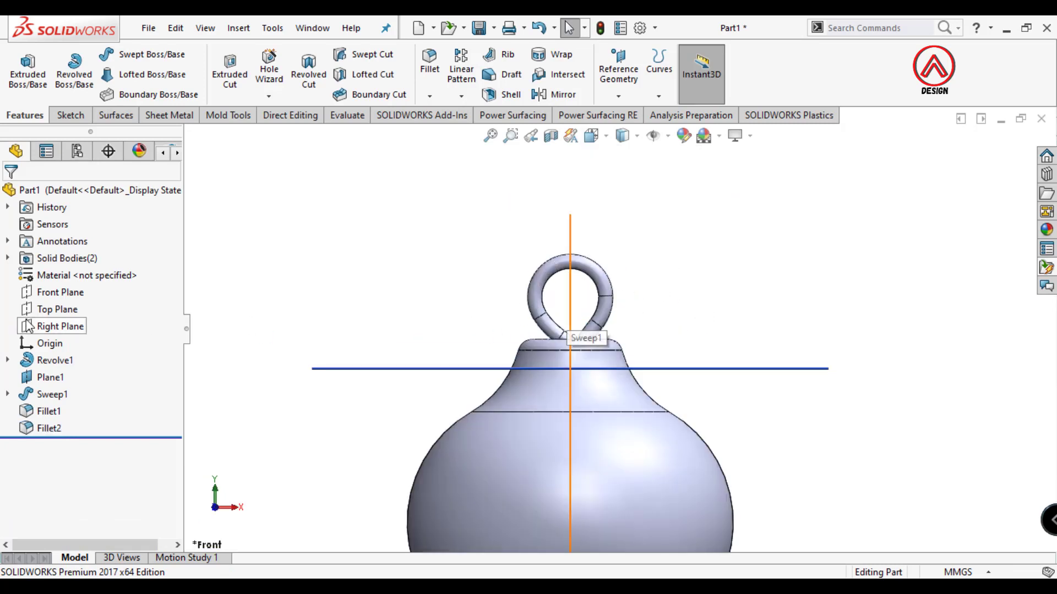
click(54, 297)
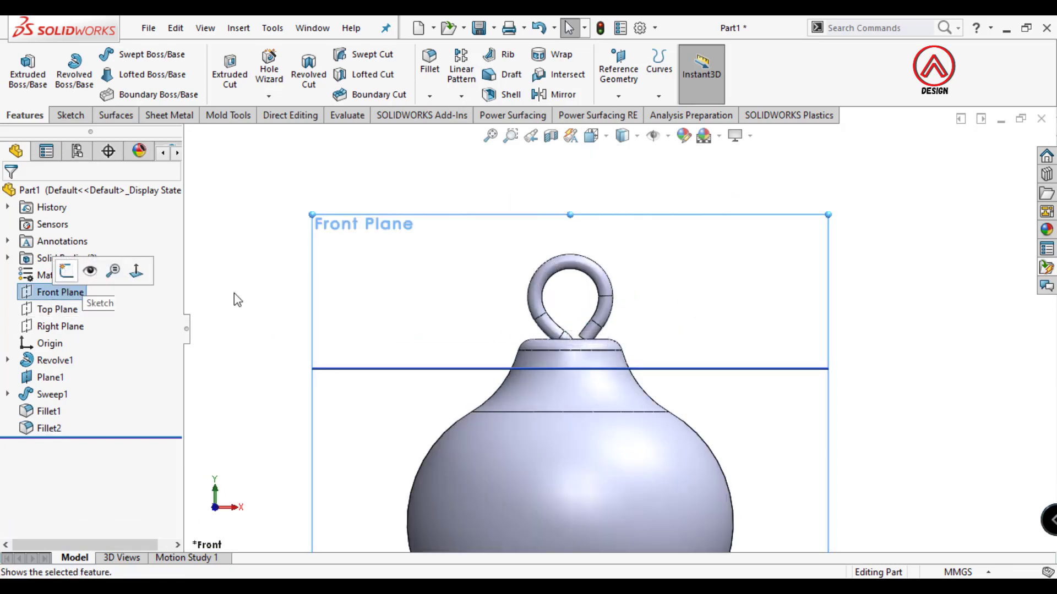
scroll(515, 307, up, 3)
click(45, 290)
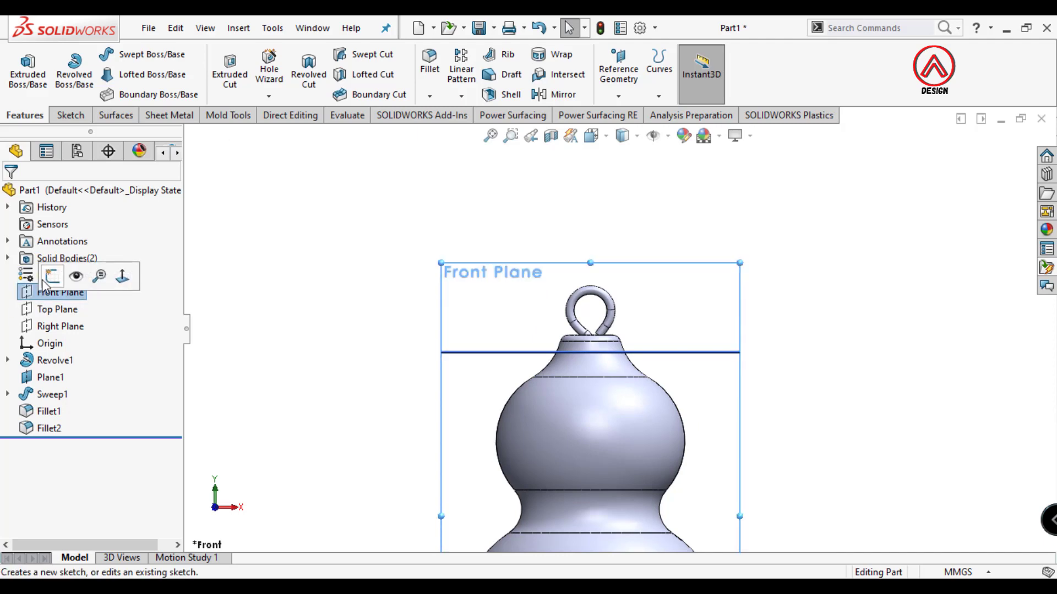
click(356, 325)
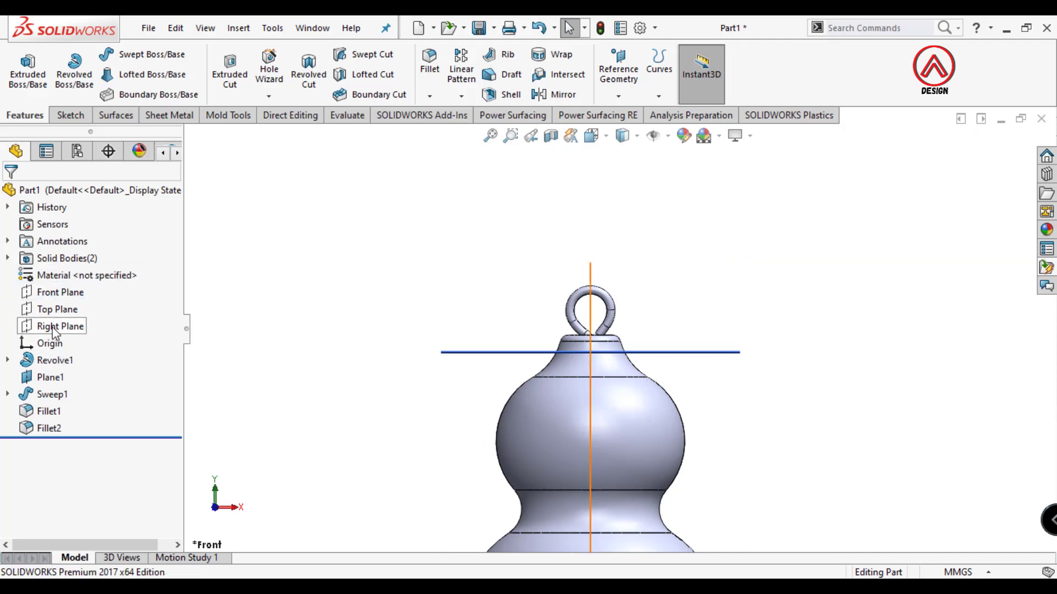
click(58, 326)
click(65, 306)
Hide Plane1 and view the Right Plane sketch face-on with Normal To.
middle_drag(502, 346, 418, 308)
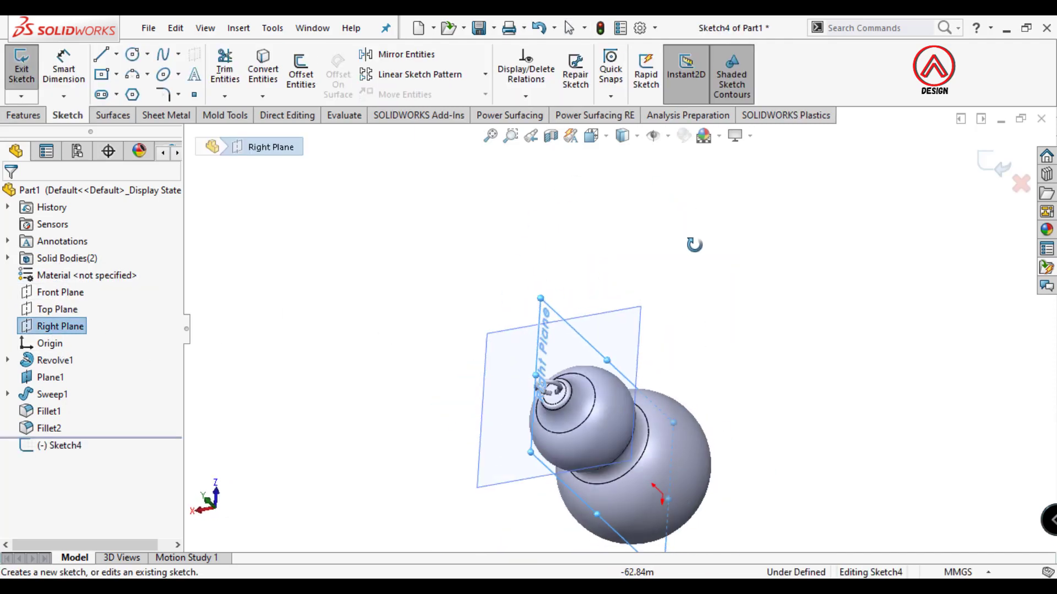
click(44, 379)
click(73, 357)
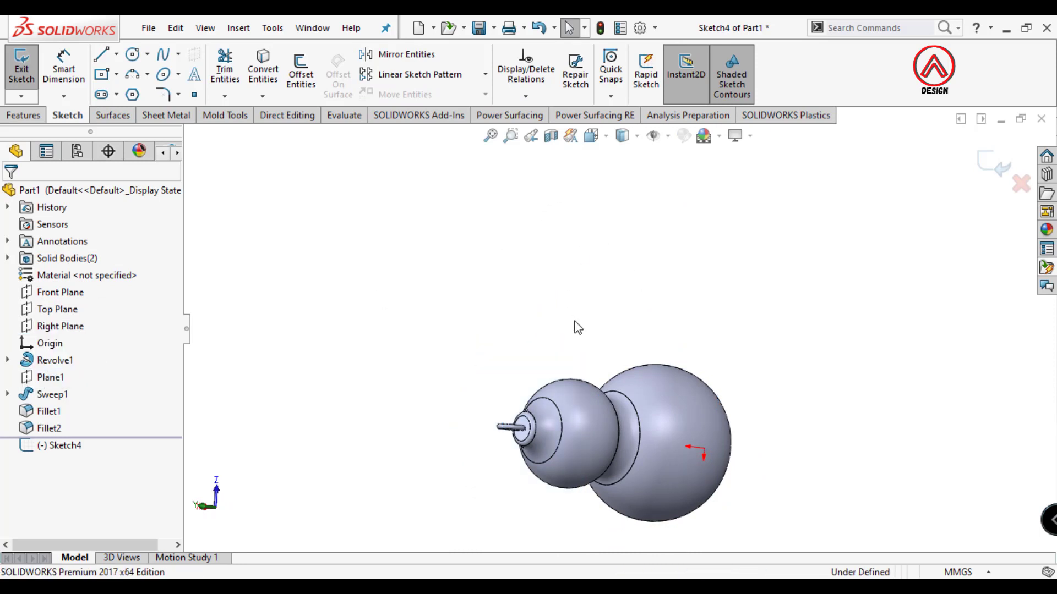
scroll(573, 325, up, 2)
click(53, 326)
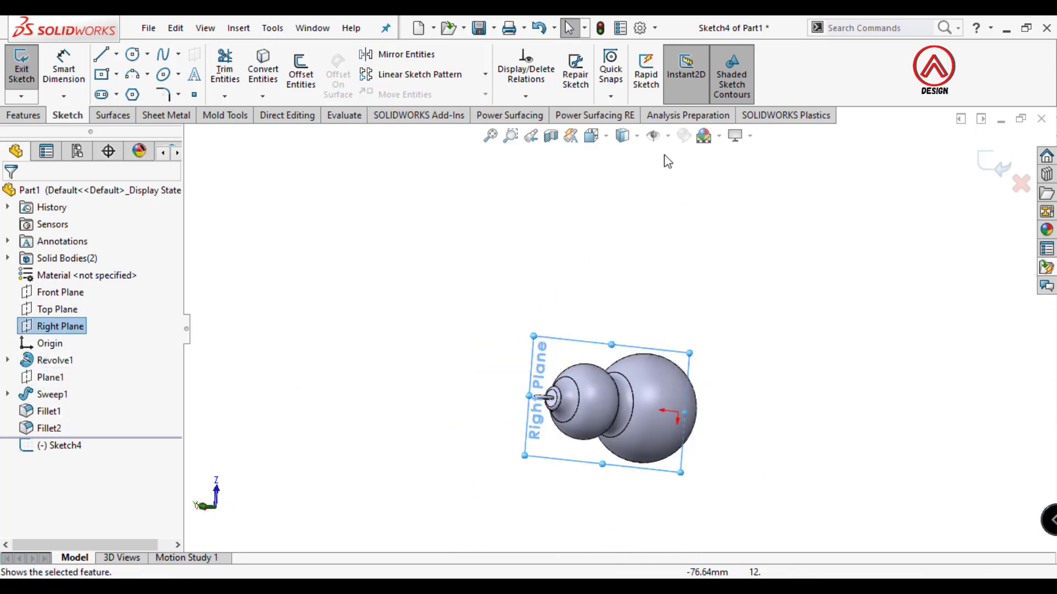
click(590, 136)
click(680, 223)
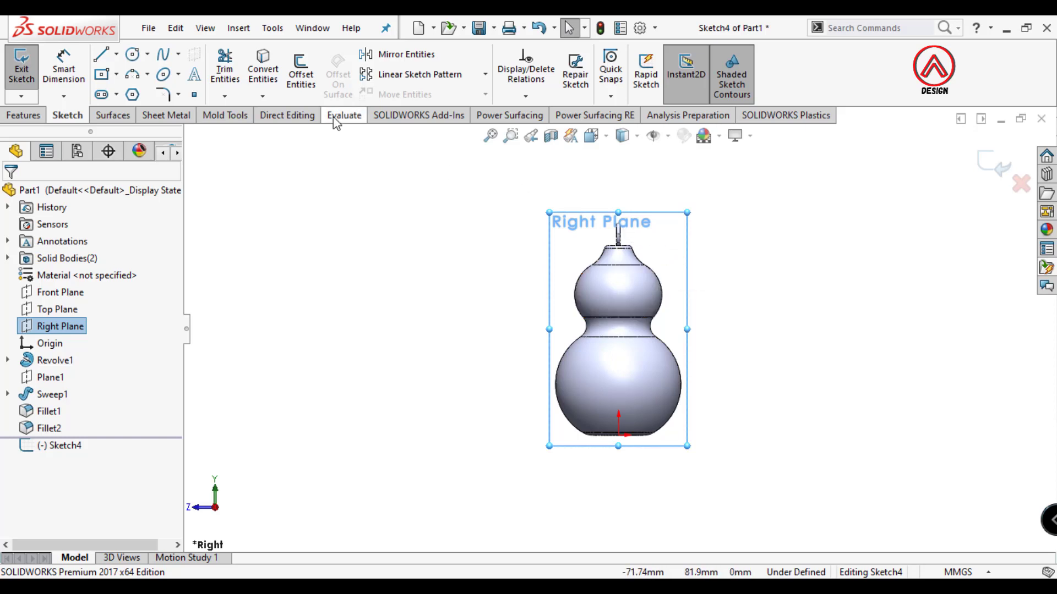
Draw a vertical centerline from the origin to well above the ring.
click(116, 54)
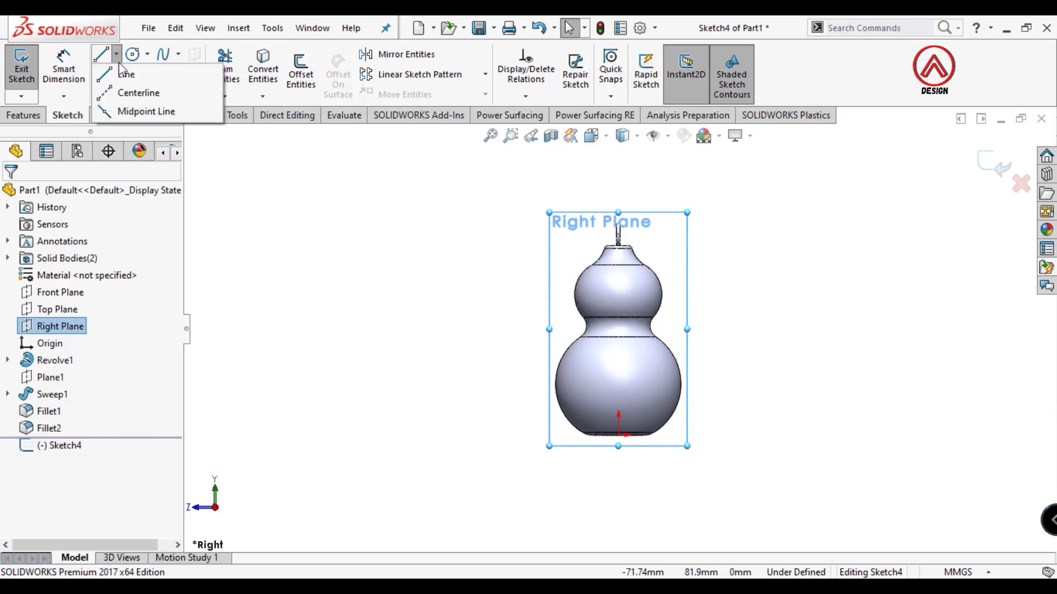
click(126, 104)
click(619, 436)
scroll(618, 330, up, 3)
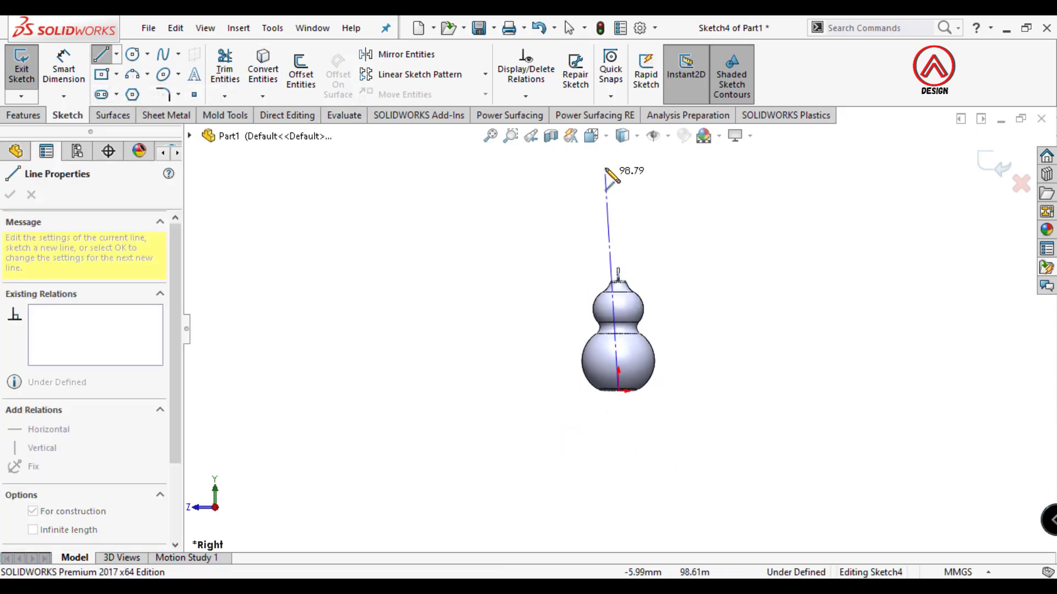
click(618, 197)
key(Escape)
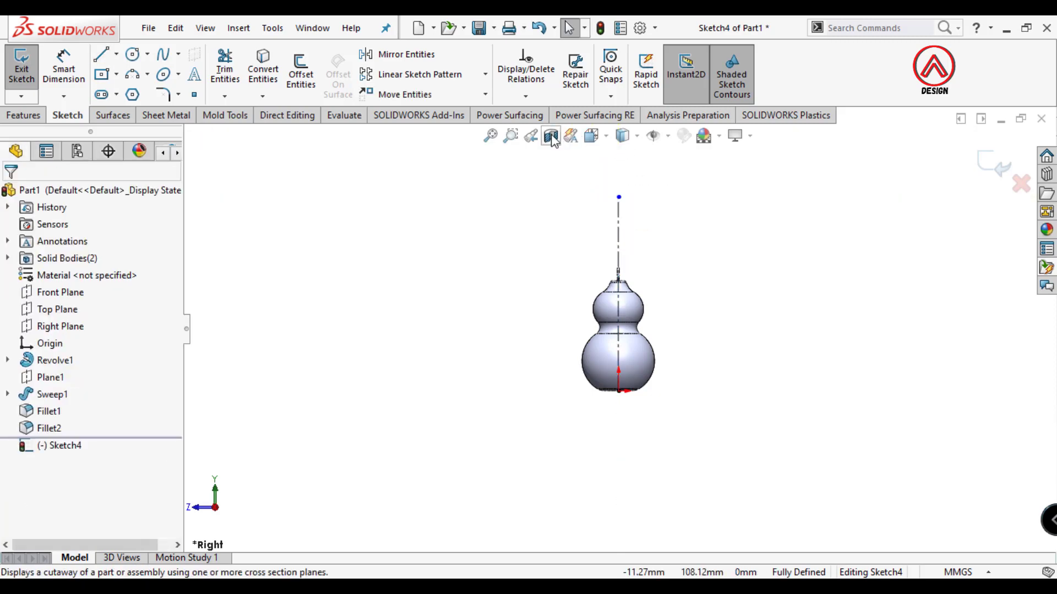
Apply a section view cut along the Right Plane.
click(61, 326)
click(551, 135)
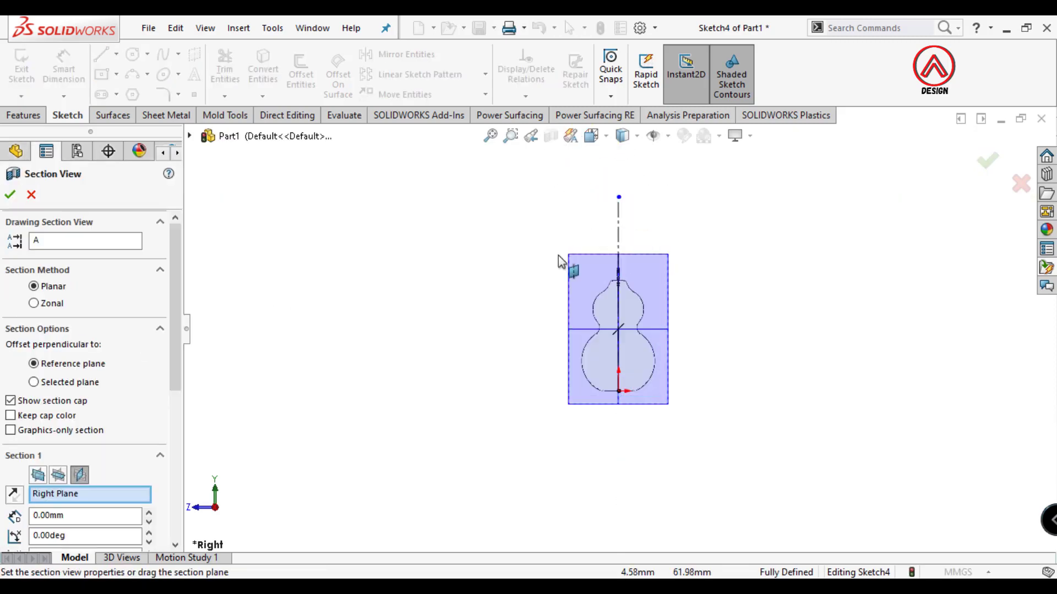
click(10, 194)
scroll(632, 366, down, 2)
scroll(632, 366, down, 3)
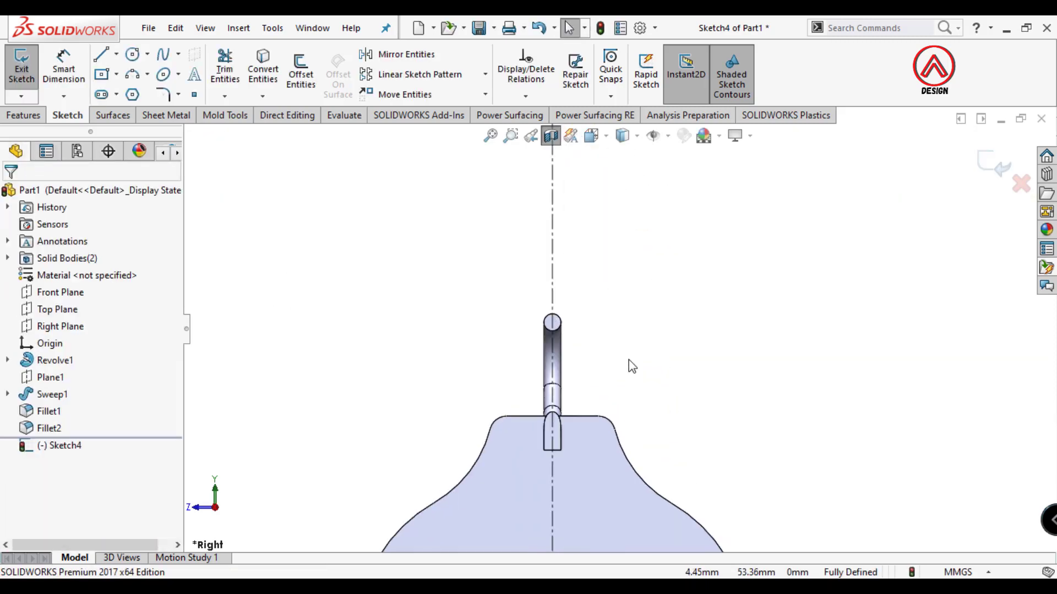
click(131, 54)
scroll(618, 306, up, 2)
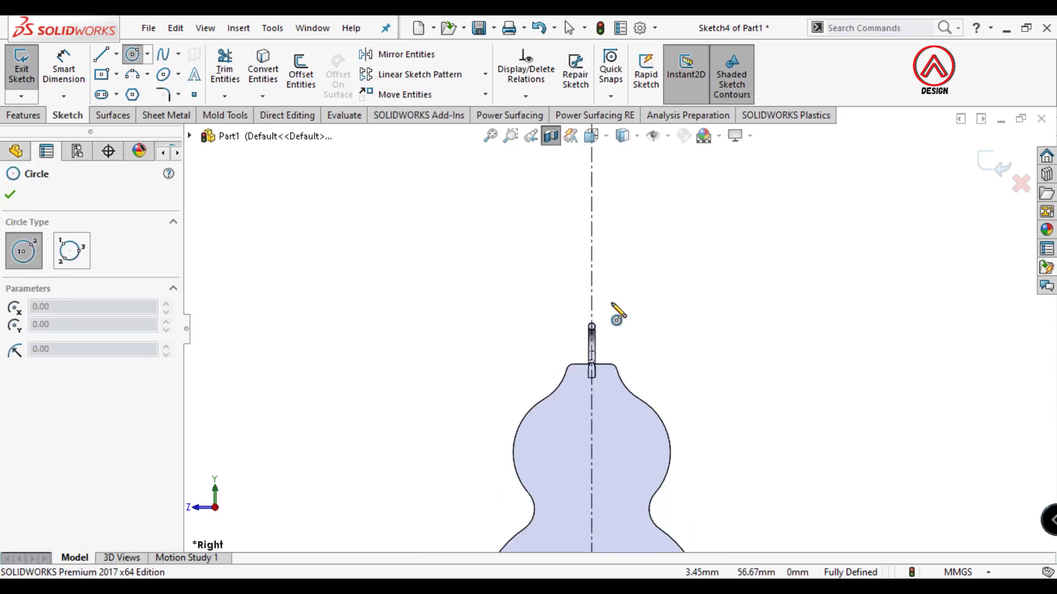
scroll(649, 295, up, 2)
scroll(601, 414, up, 2)
key(Escape)
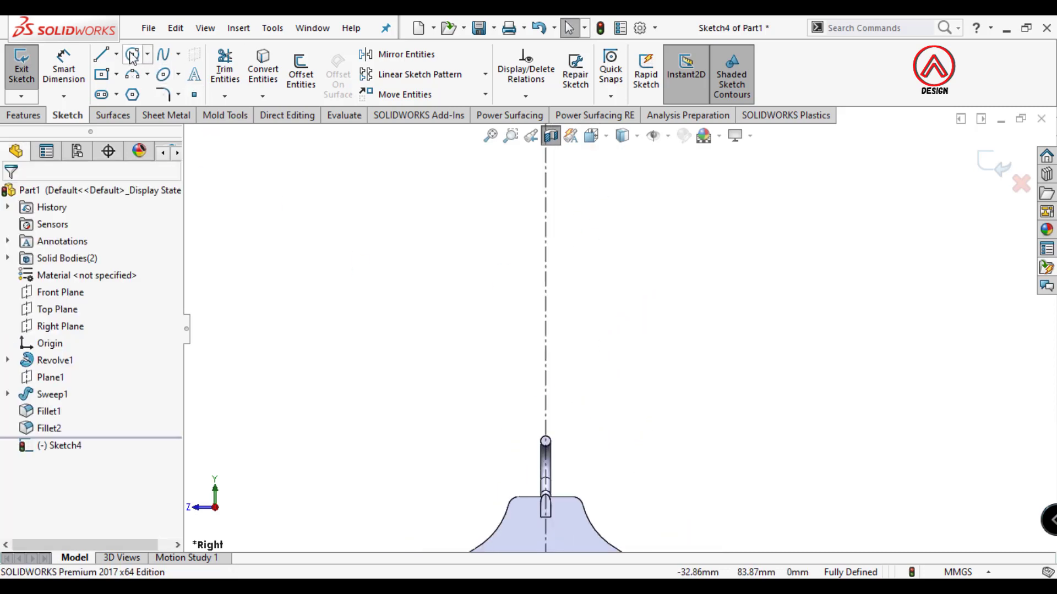
Draw a 3-point arc under the ring top, symmetric about the centerline.
click(132, 75)
scroll(572, 484, down, 1)
click(507, 420)
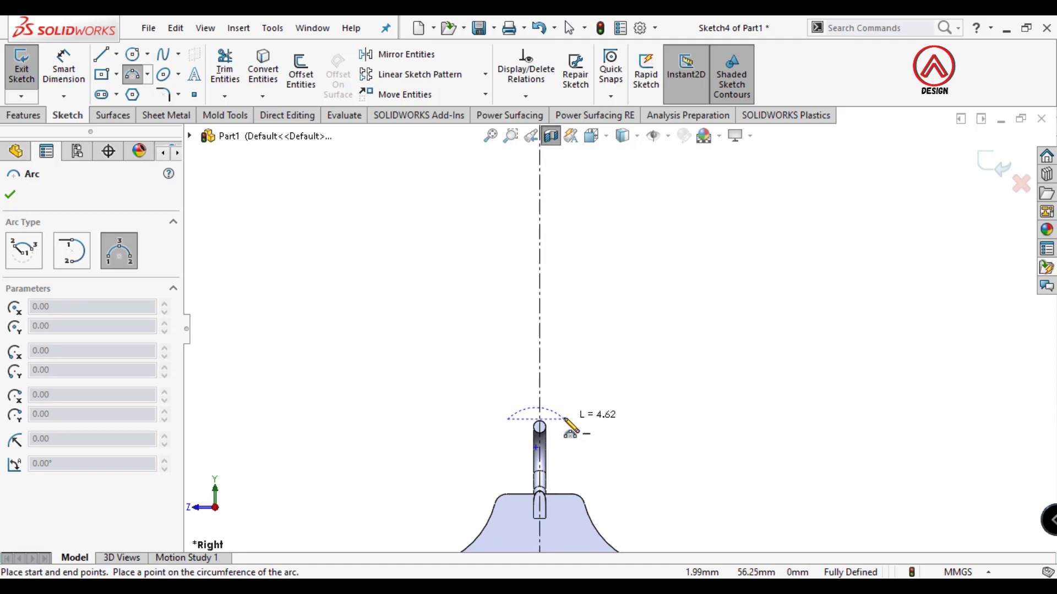
click(565, 444)
key(Escape)
scroll(542, 394, down, 1)
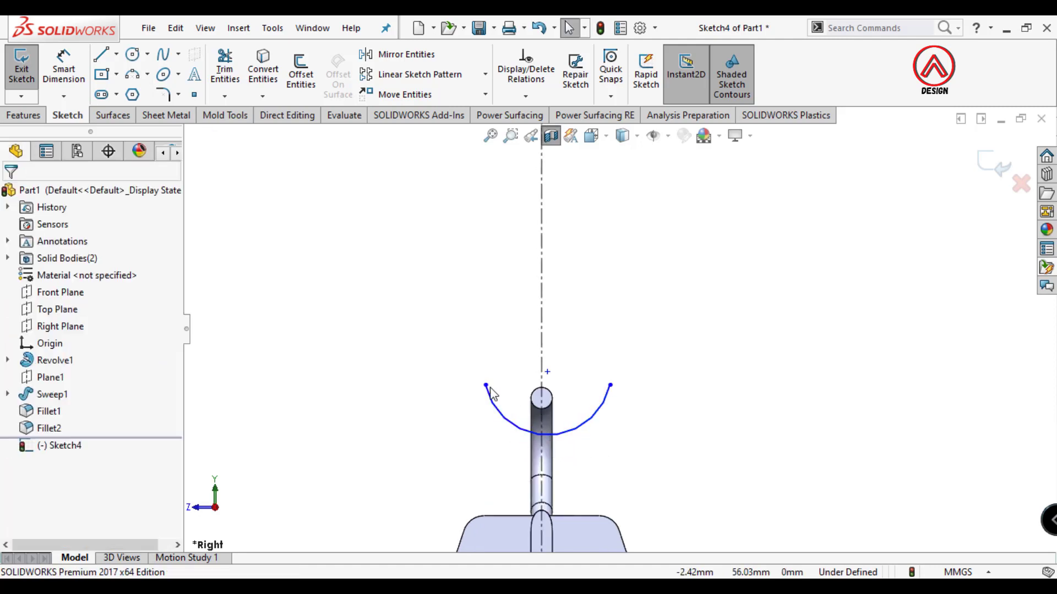
click(543, 386)
ctrl+click(609, 385)
ctrl+click(542, 361)
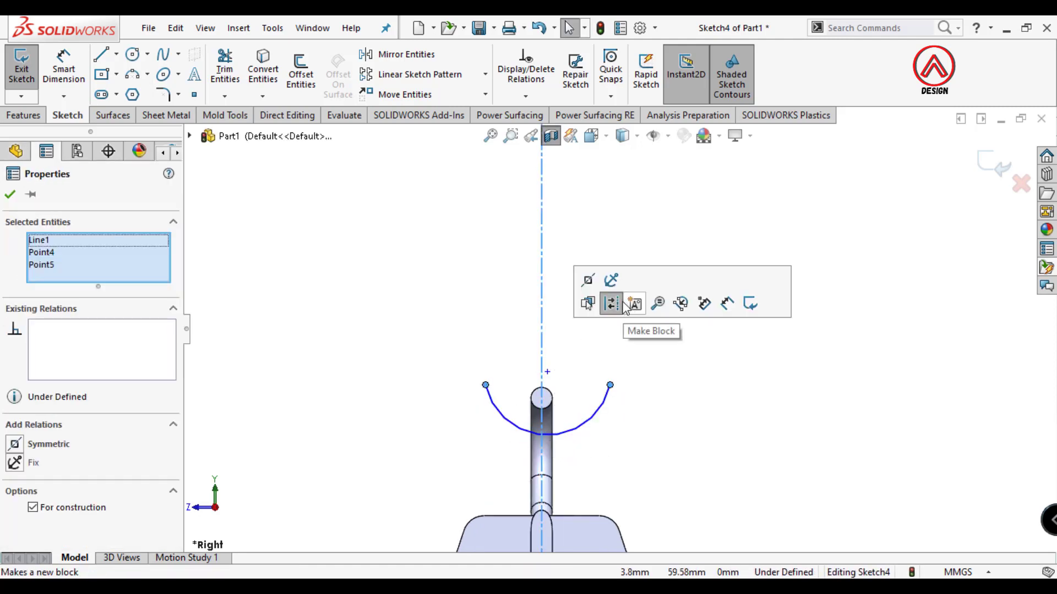
click(586, 281)
click(567, 368)
Draw a vertical line up from the arc's right end, then a second arc above it.
click(109, 57)
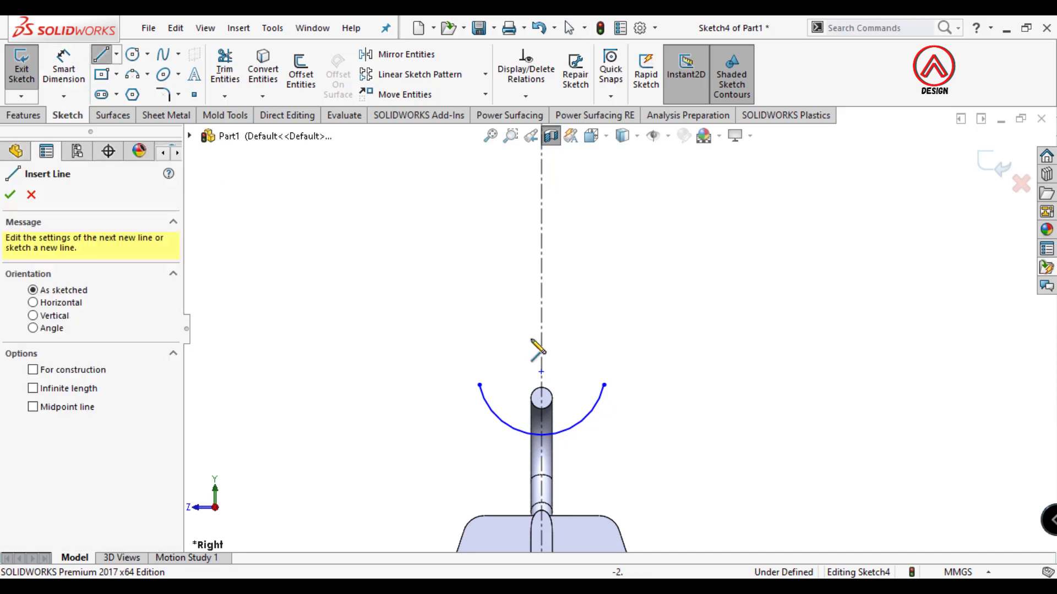
click(604, 384)
scroll(619, 308, up, 1)
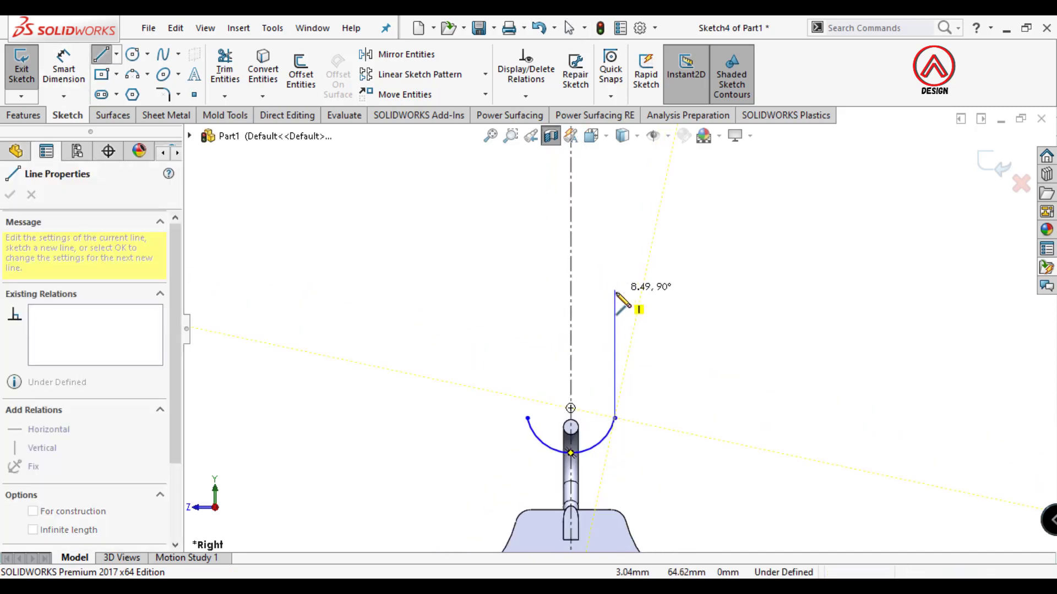
click(615, 332)
key(Escape)
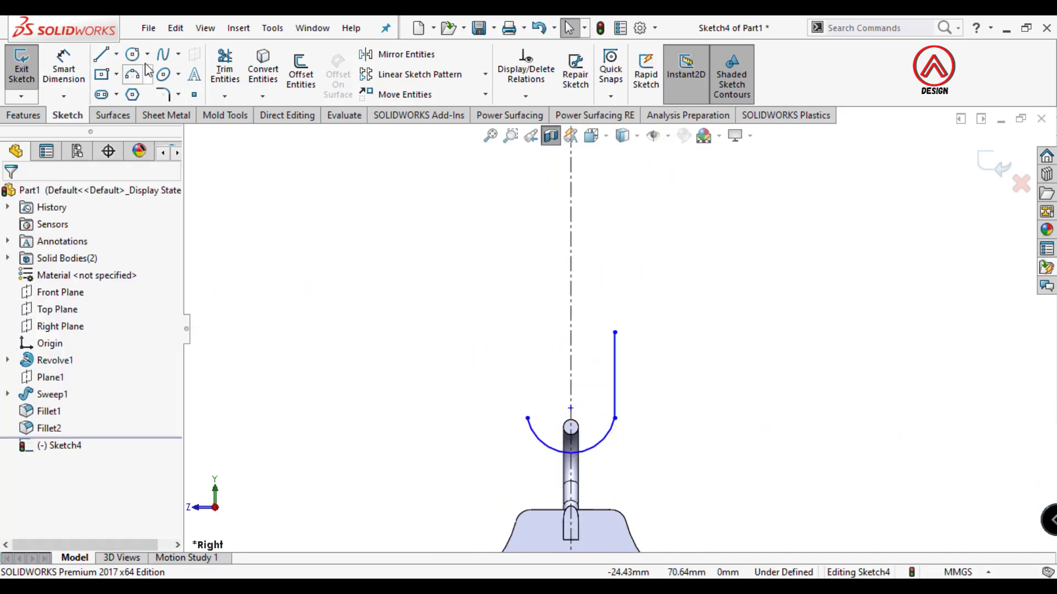
click(132, 75)
scroll(652, 292, up, 2)
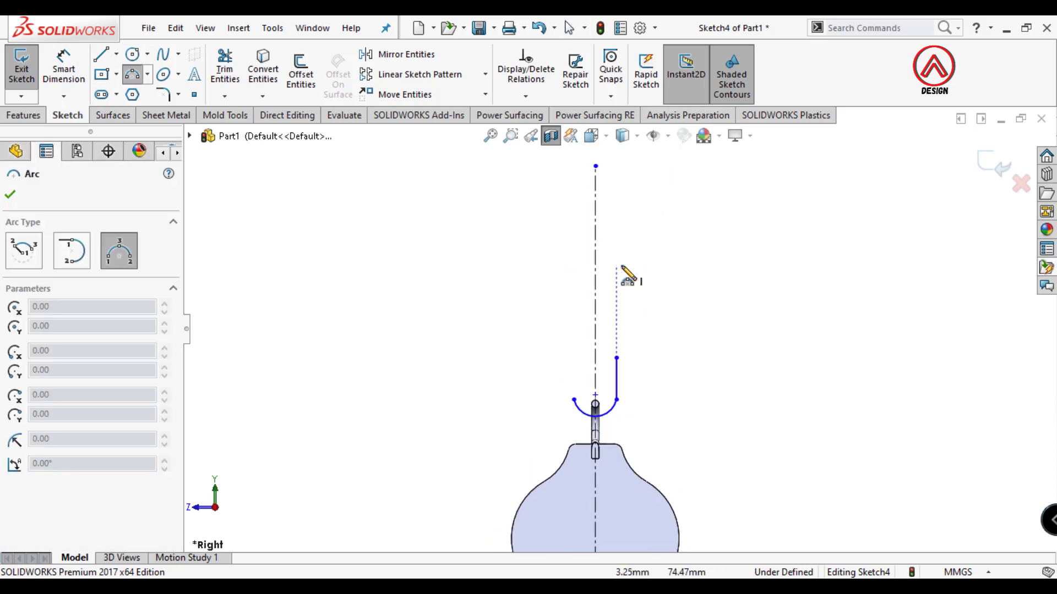
drag(552, 289, 630, 283)
Make the upper arc symmetric about the centerline and drag its end down to reshape it.
click(594, 269)
key(Escape)
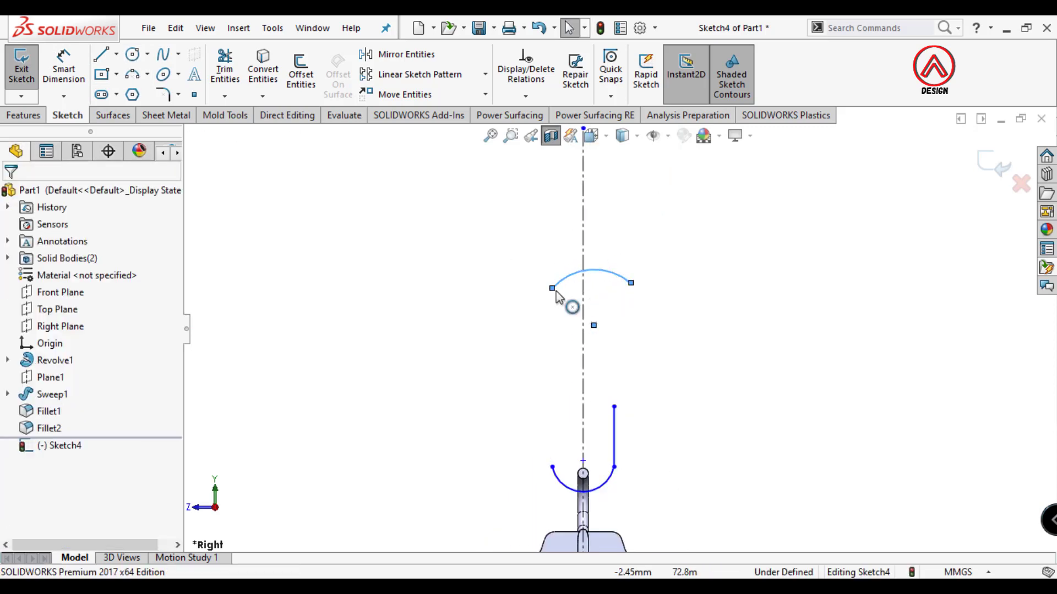
click(553, 289)
ctrl+click(631, 283)
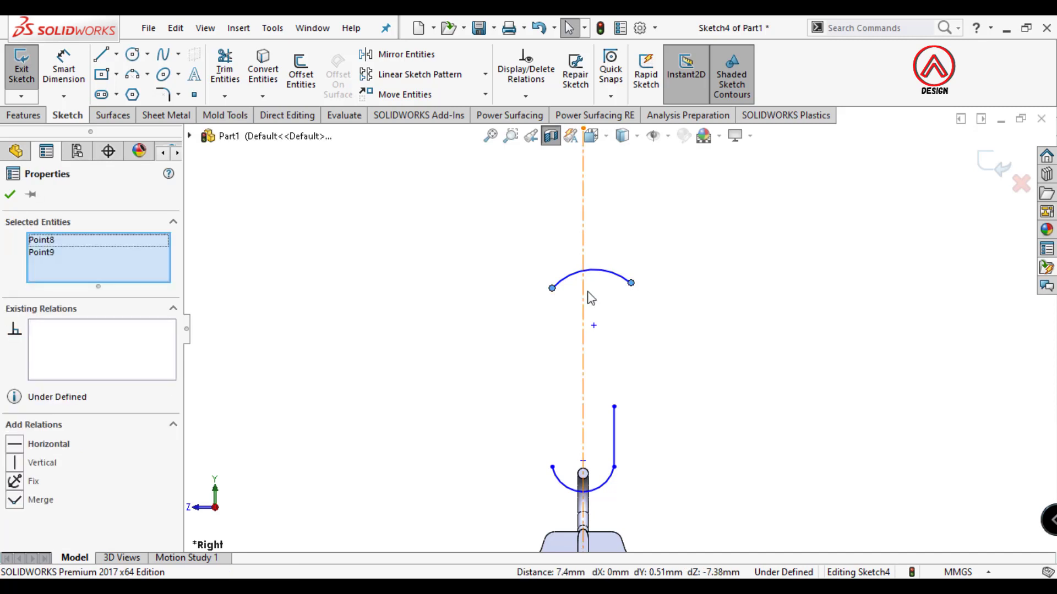
ctrl+click(583, 300)
click(630, 224)
key(Escape)
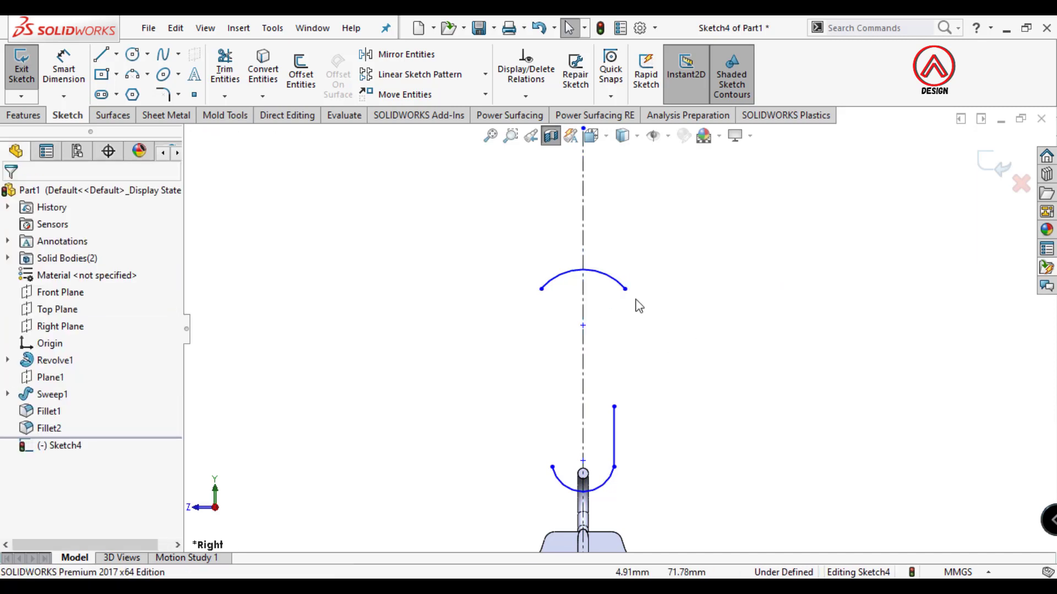
drag(624, 288, 626, 305)
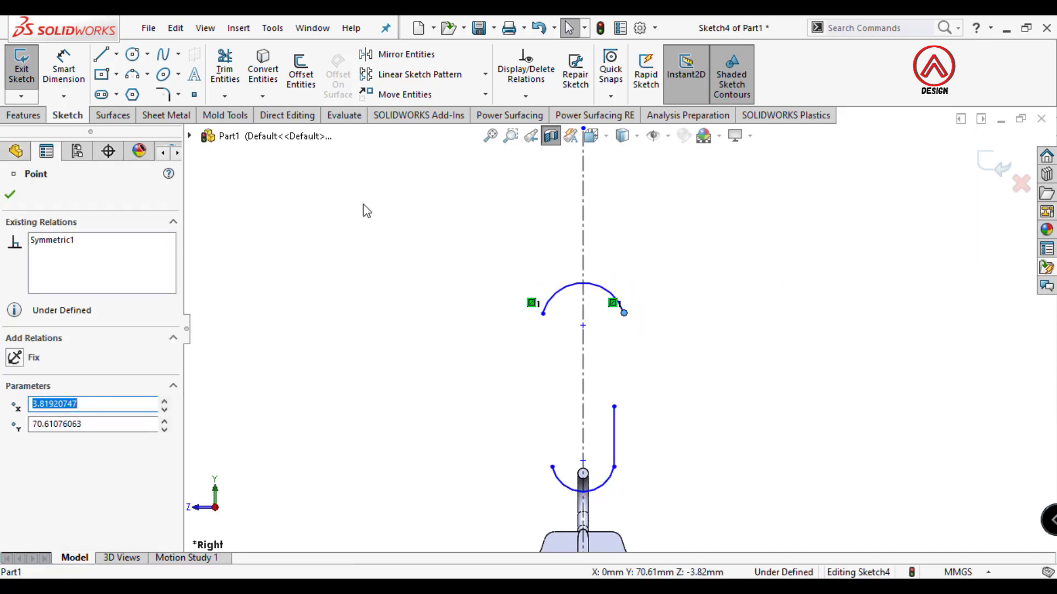
key(Escape)
Dimension the upper arc's centre 17 mm vertically from the lower point.
click(63, 69)
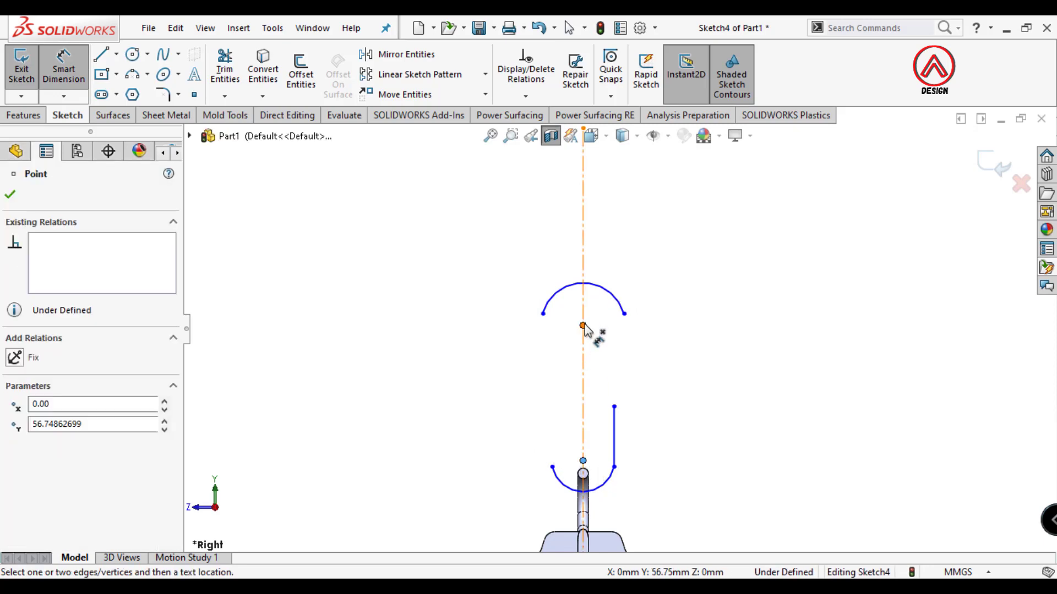
click(583, 461)
click(425, 386)
text(17)
key(Return)
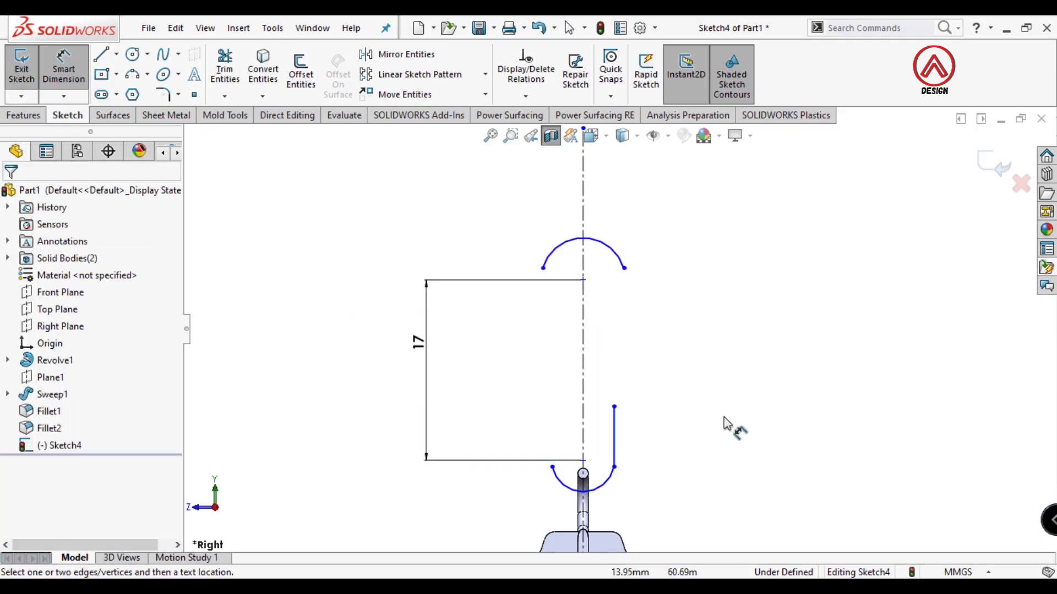
scroll(655, 424, down, 2)
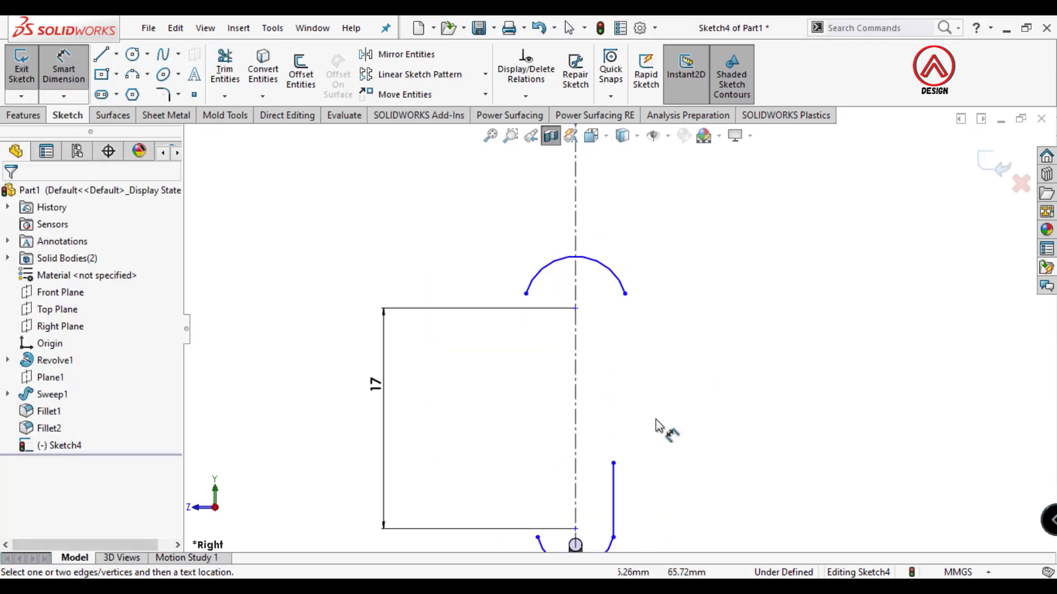
Join the upper arc's end to the side line's top with a gently curved 3-point arc.
click(132, 73)
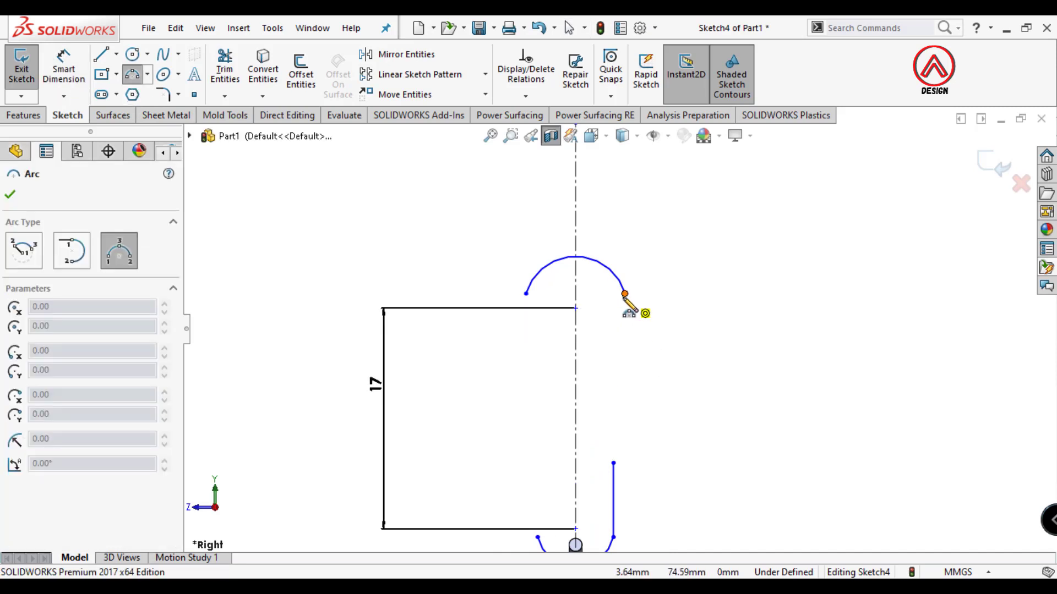
click(624, 293)
click(614, 463)
click(615, 404)
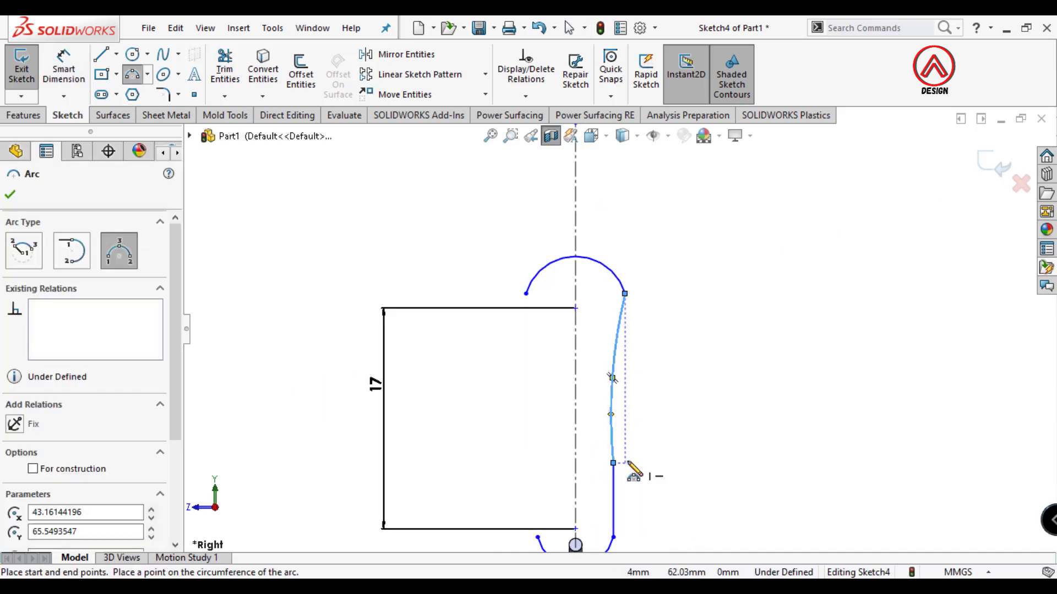
key(Escape)
click(613, 463)
click(632, 308)
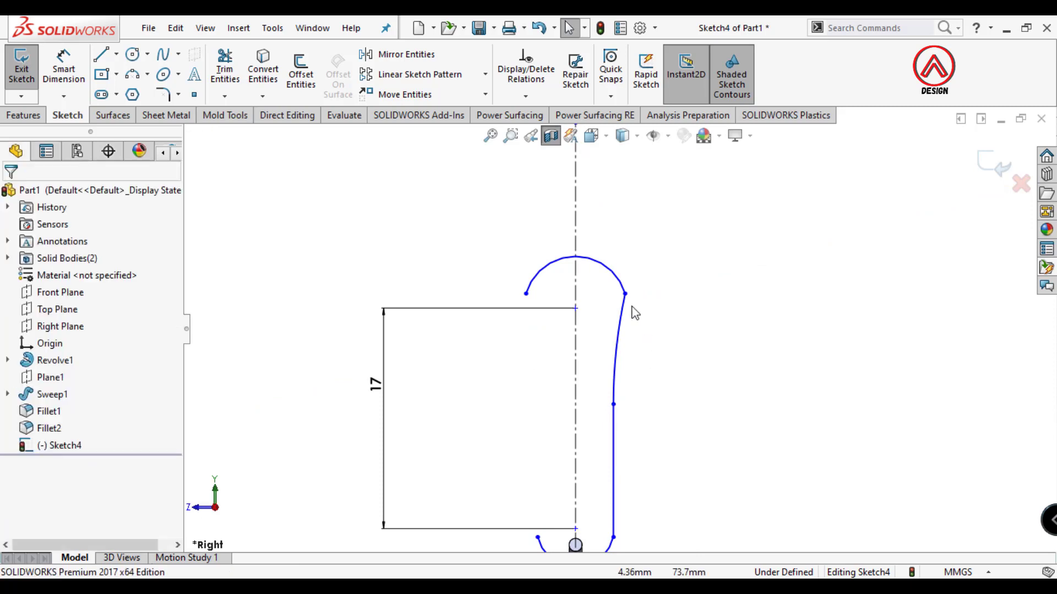
click(691, 344)
scroll(757, 370, up, 2)
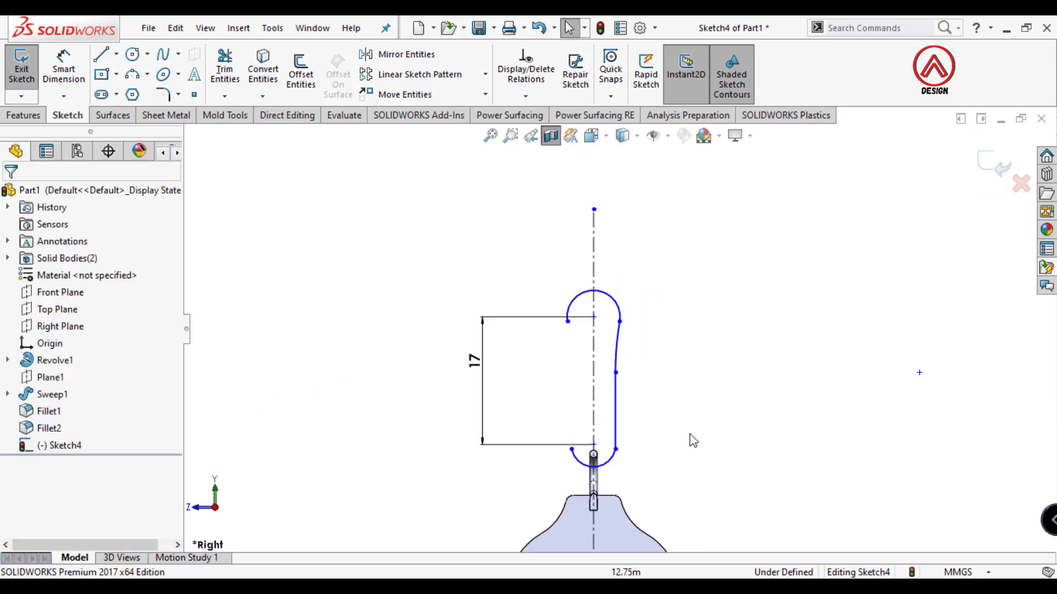
scroll(621, 330, down, 1)
click(409, 57)
Mirror the side arc and straight side line about the vertical centreline to close the loop.
click(590, 331)
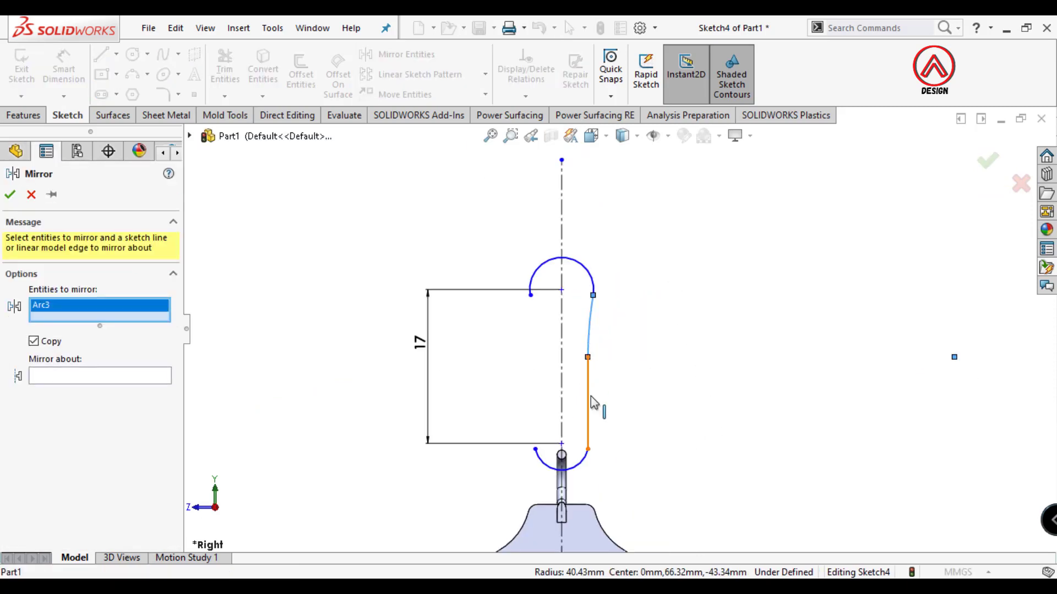
click(588, 408)
click(85, 392)
click(561, 380)
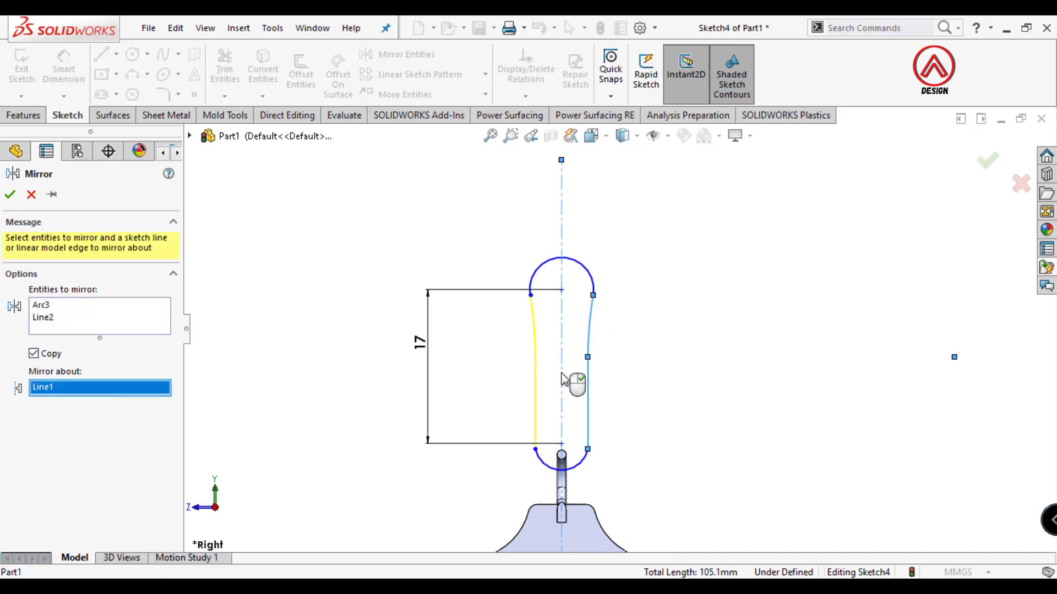
click(10, 194)
scroll(578, 420, up, 3)
scroll(578, 420, down, 2)
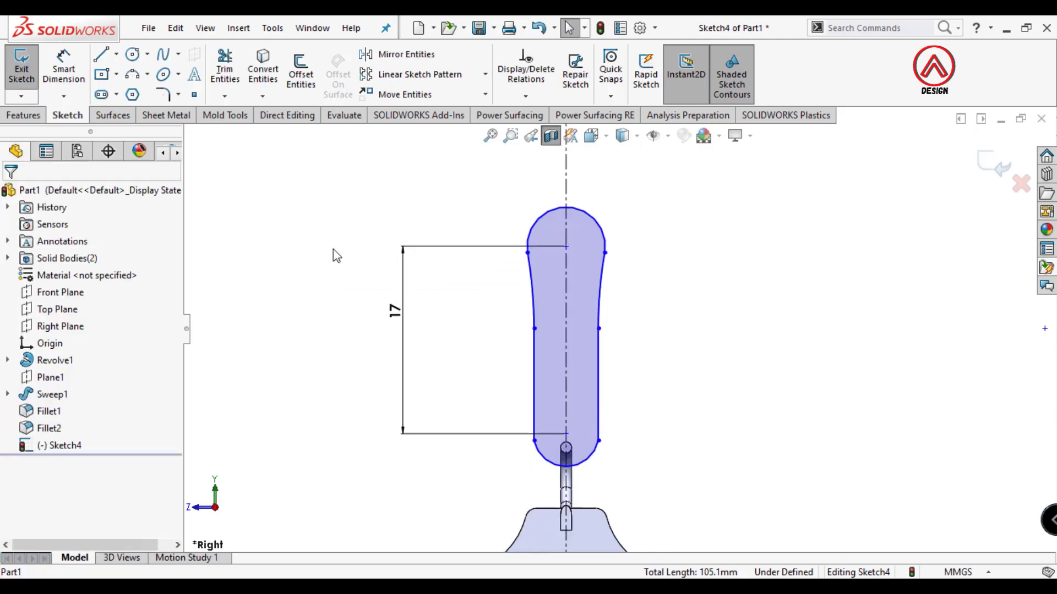
Drag the bottom arc's endpoints up to meet the side lines.
click(63, 69)
scroll(587, 472, up, 1)
scroll(550, 408, up, 1)
click(548, 375)
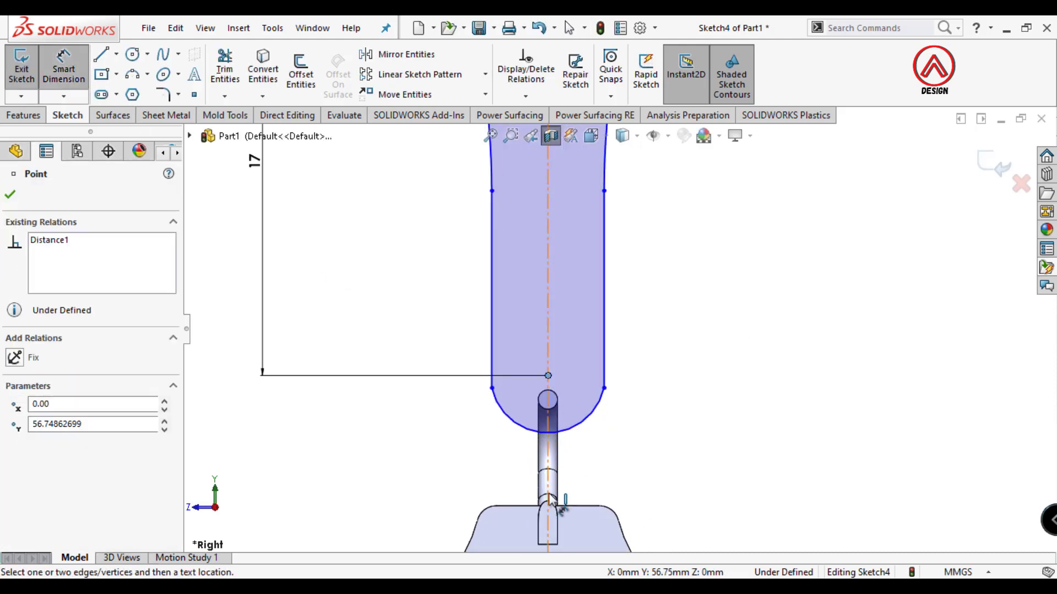
key(Escape)
key(Escape)
click(572, 442)
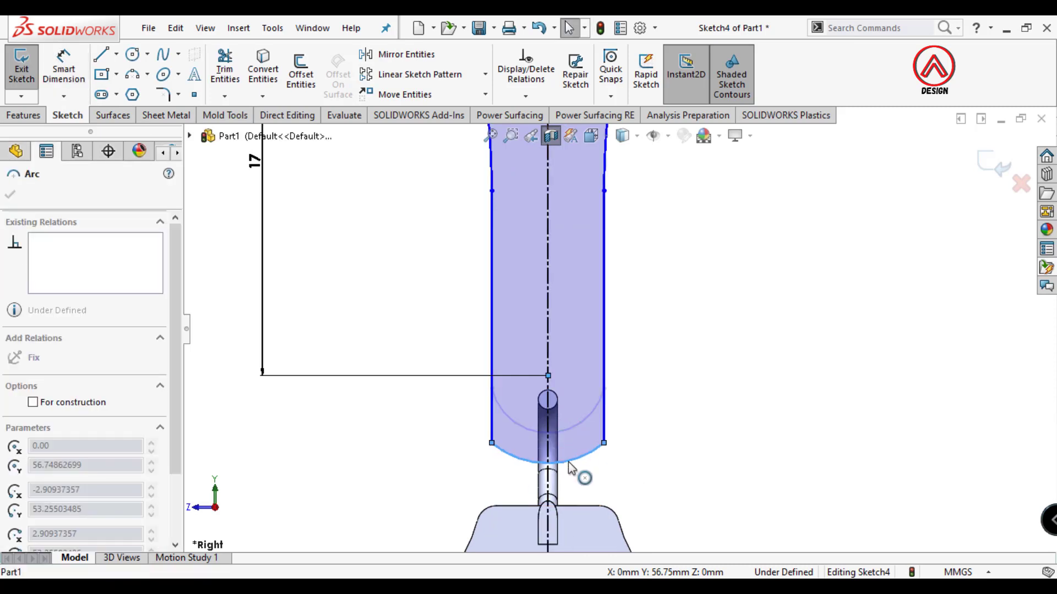
click(608, 436)
mouse_move(604, 421)
mouse_down()
mouse_move(604, 375)
mouse_move(548, 398)
mouse_up()
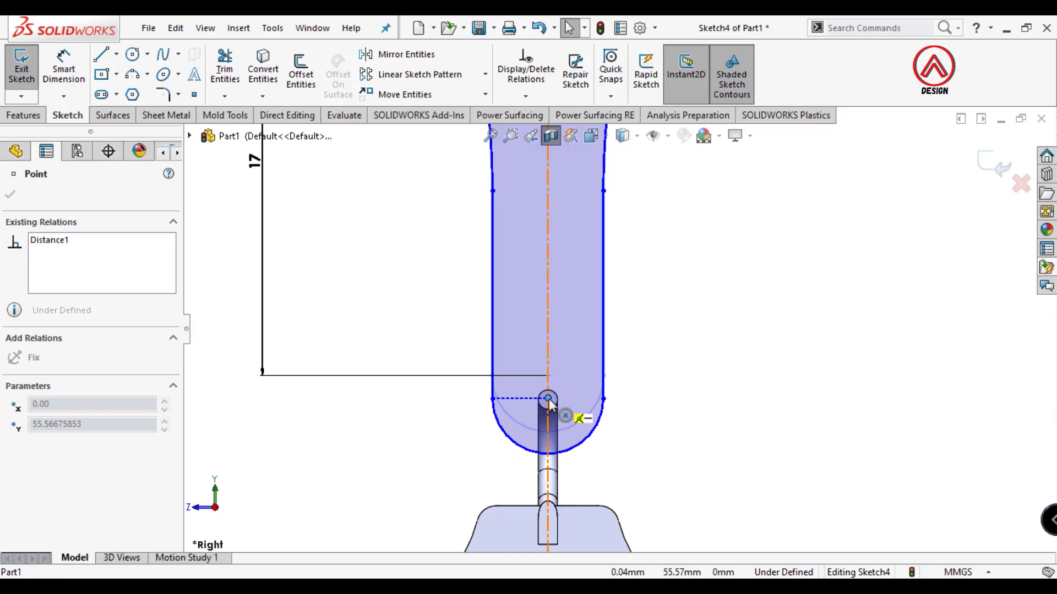
click(691, 481)
Dimension the vertical gap from the loop's bottom centre point as 5.5.
key(d)
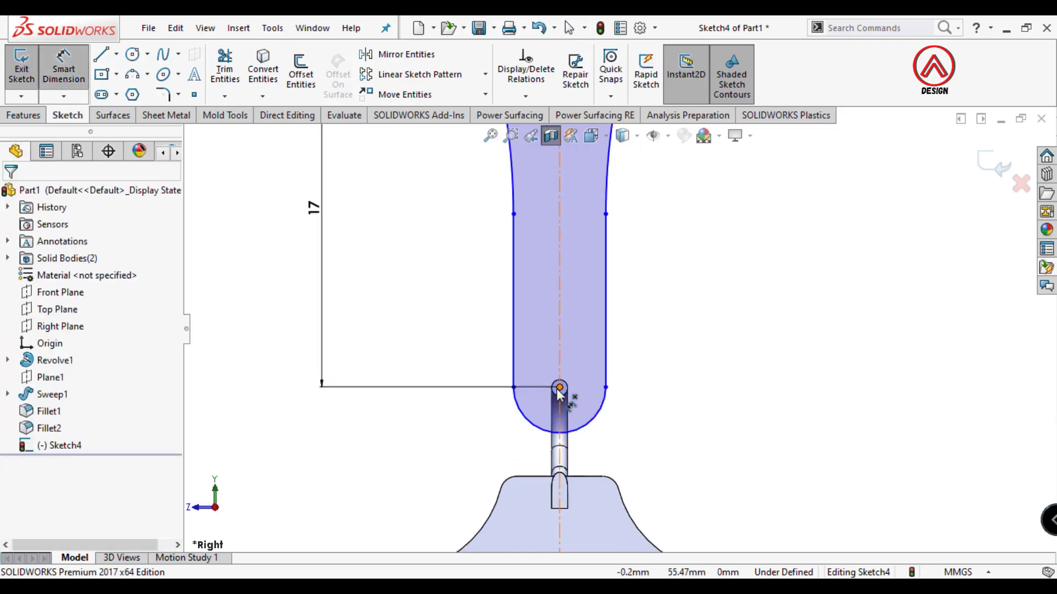
click(559, 388)
click(428, 451)
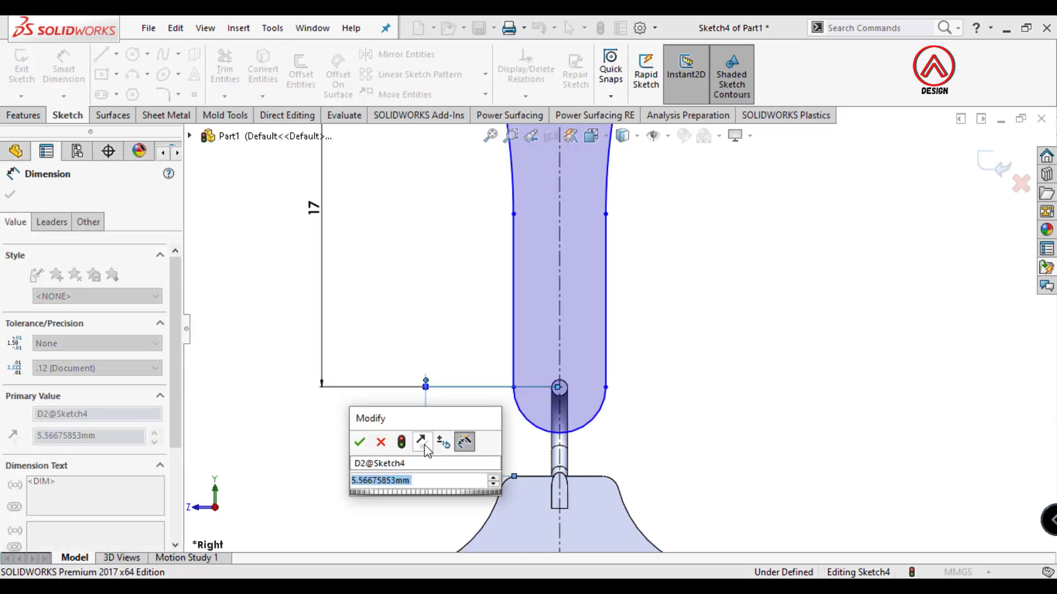
text(5.5)
key(Return)
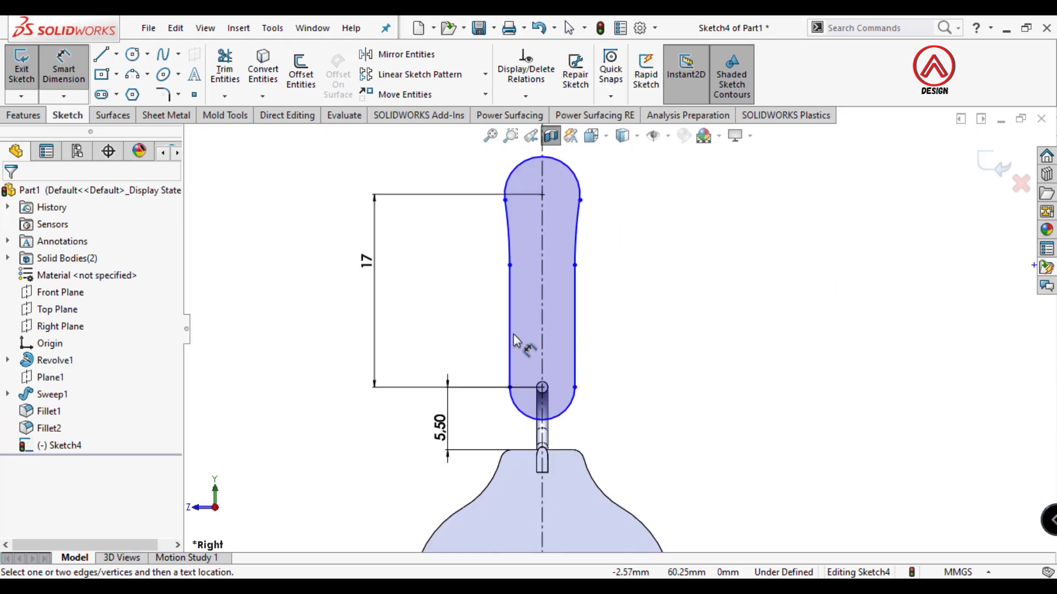
Dimension the neck width between the two side lines as 3.5.
click(510, 339)
click(575, 355)
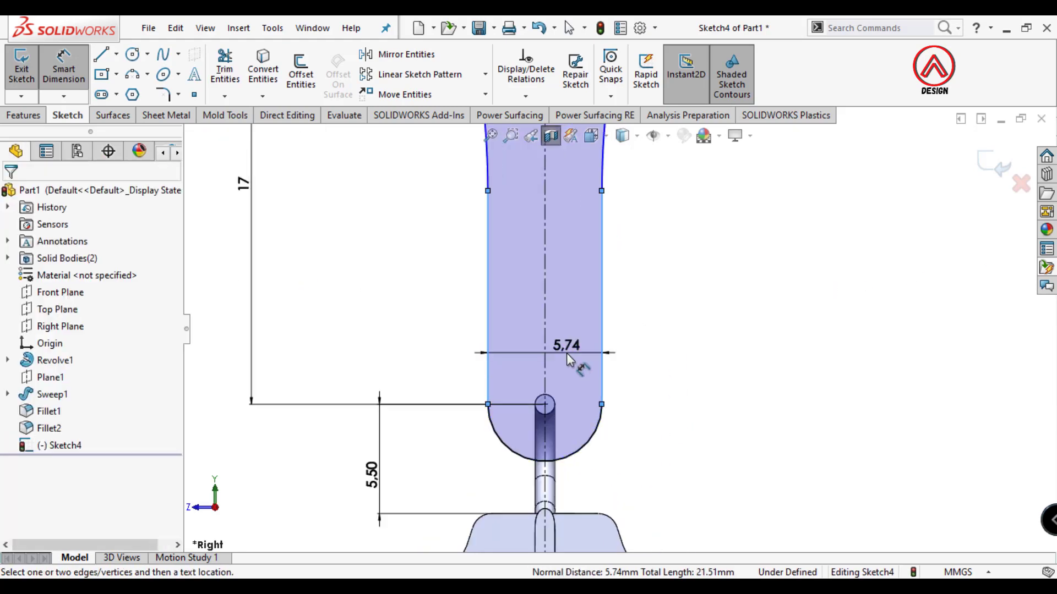
click(576, 360)
text(3.5)
key(Return)
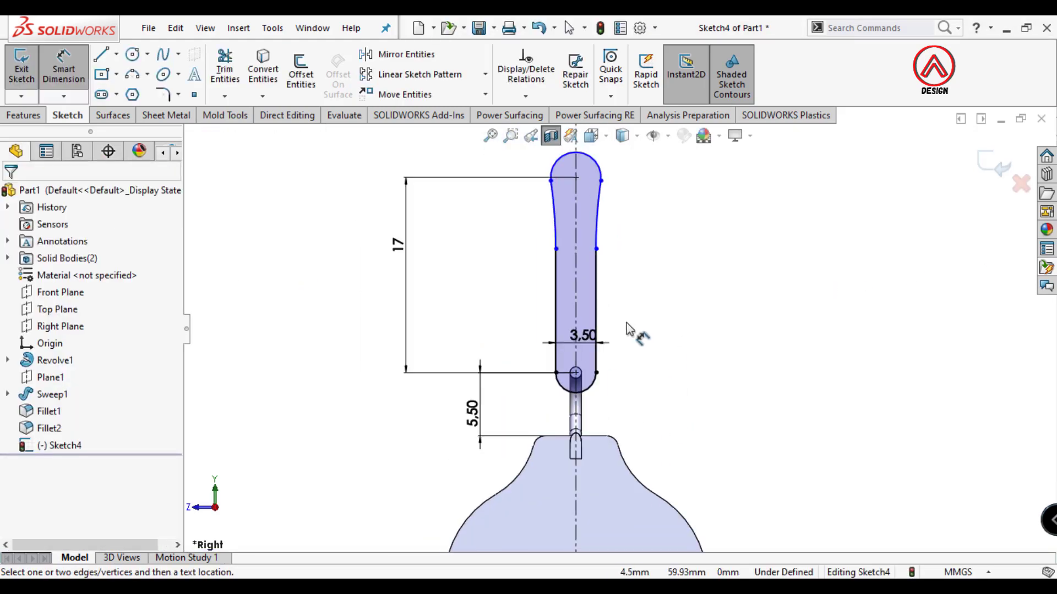
key(Escape)
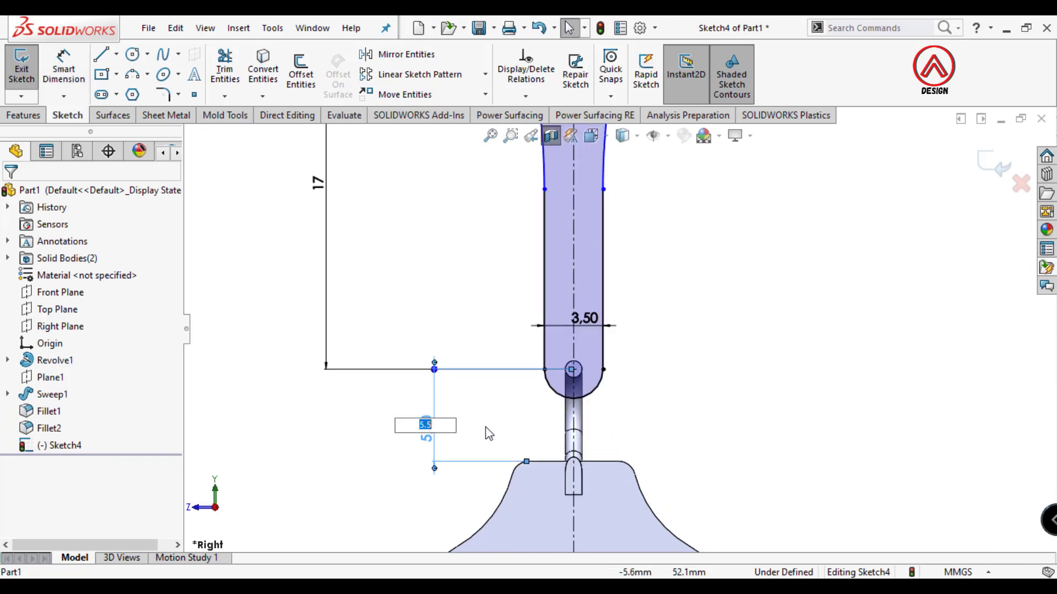
Change the gap dimension to 4.
key(Return)
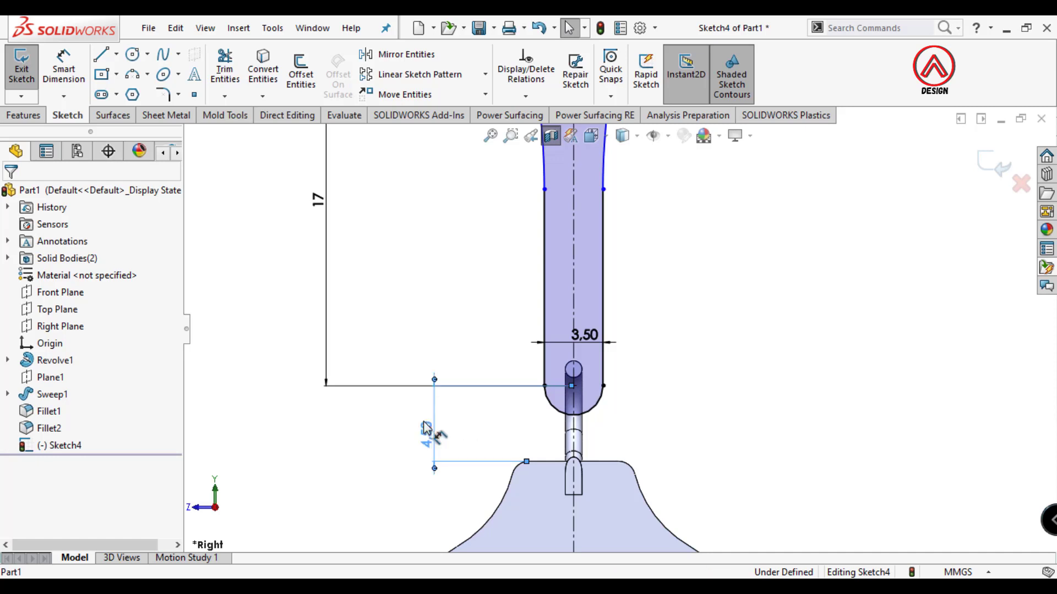
text(4)
key(Return)
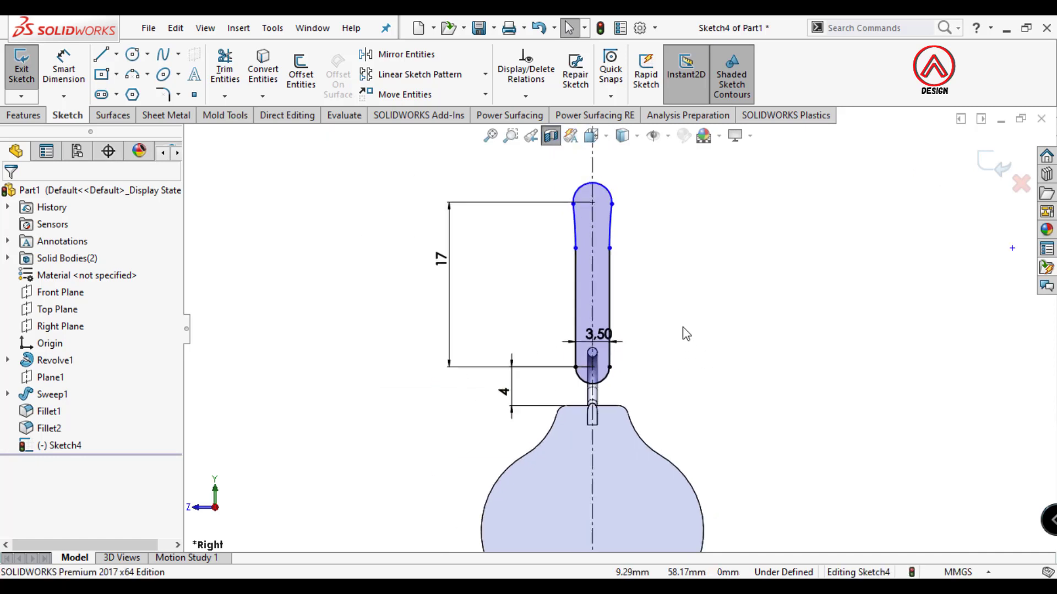
scroll(682, 327, up, 2)
scroll(613, 233, down, 2)
Dimension the loop's top arc to radius 4.
scroll(559, 208, down, 2)
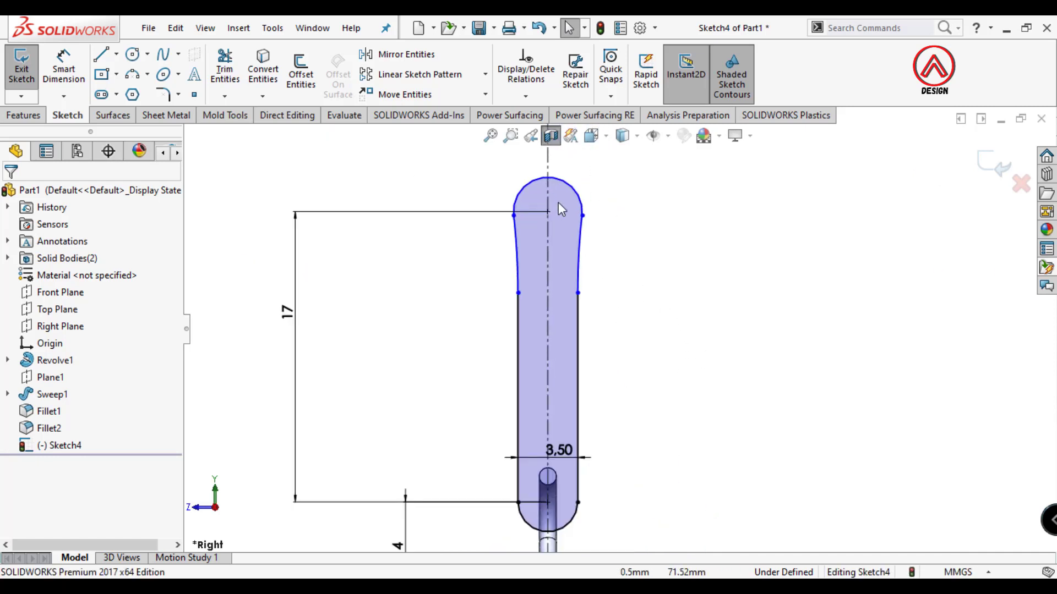
scroll(597, 242, down, 1)
click(594, 252)
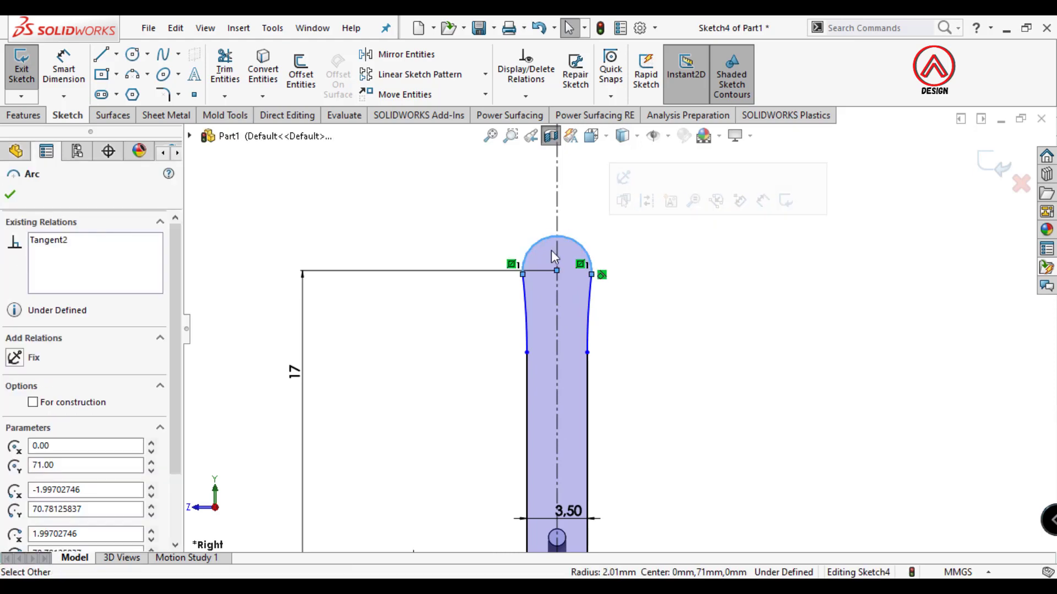
key(Escape)
click(64, 71)
click(577, 243)
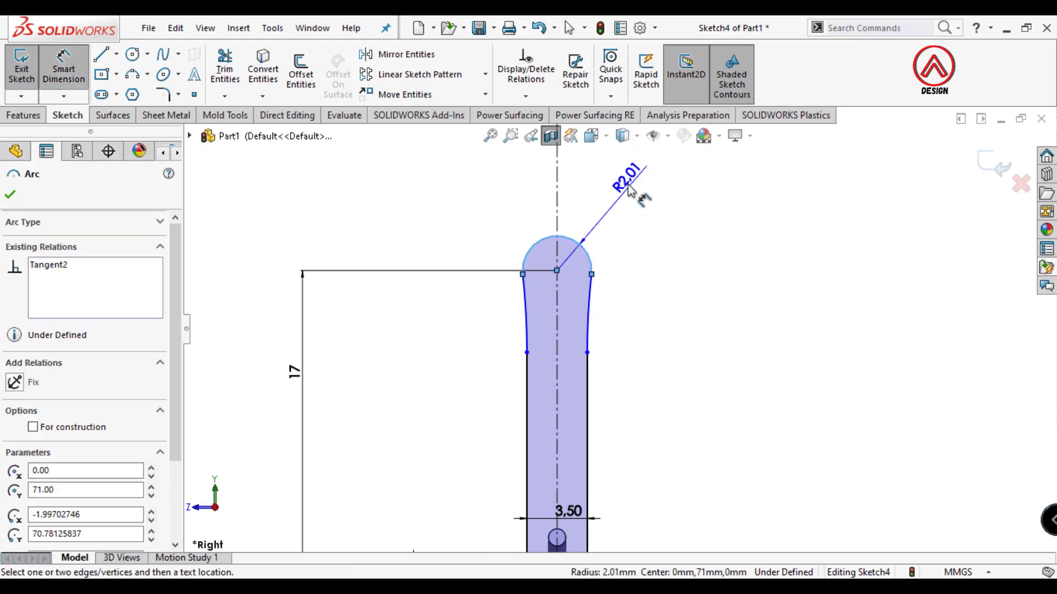
click(624, 199)
text(4)
key(Return)
Drag the flared side curve's lower end onto the width line.
scroll(627, 286, up, 3)
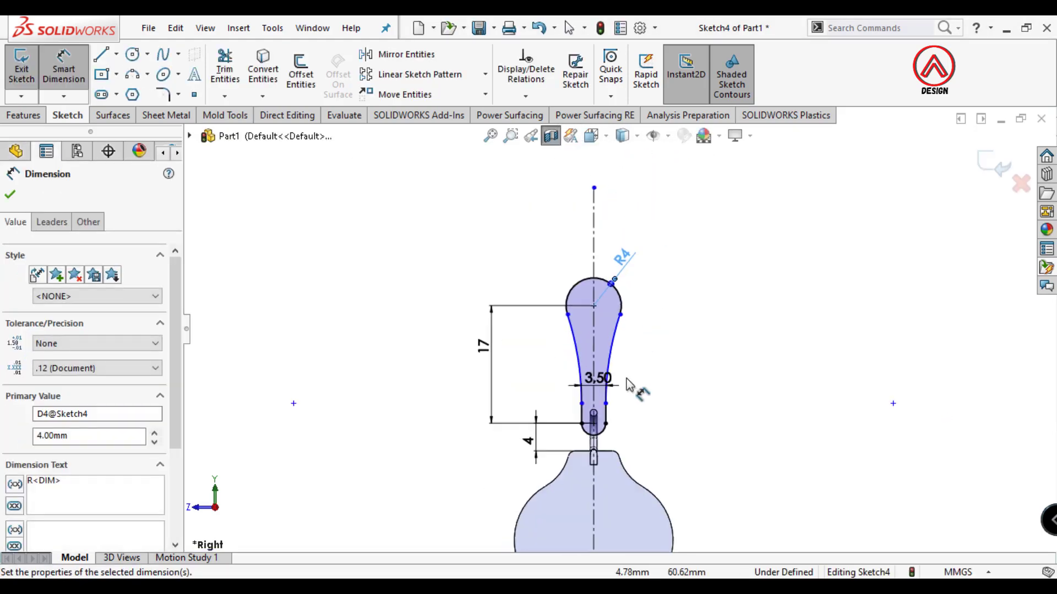
scroll(622, 374, down, 1)
scroll(616, 392, down, 1)
key(Escape)
click(592, 389)
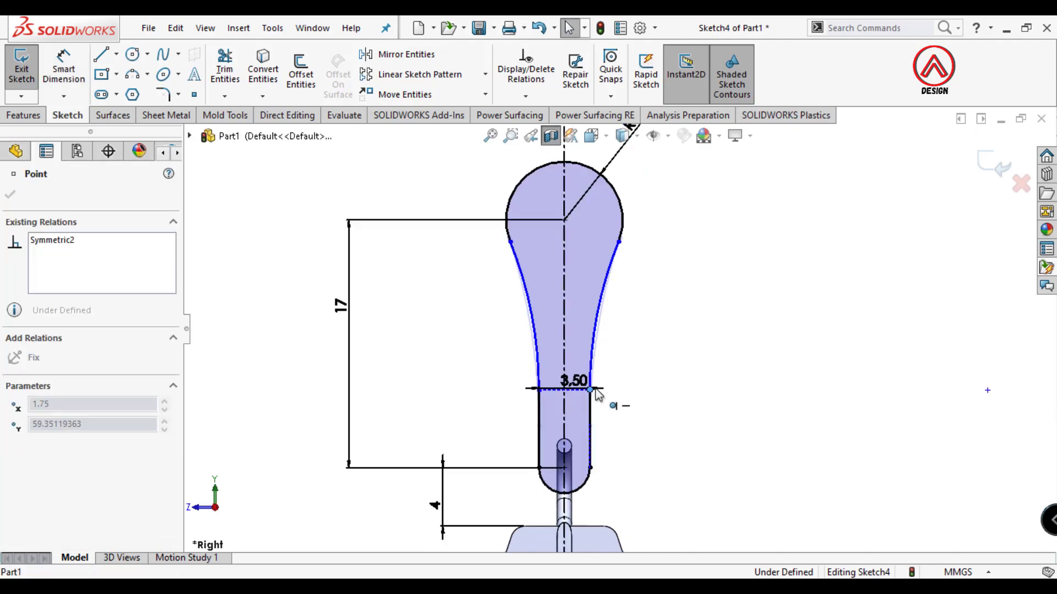
drag(596, 381, 594, 372)
Dimension the flared side arc to radius 20.
click(64, 69)
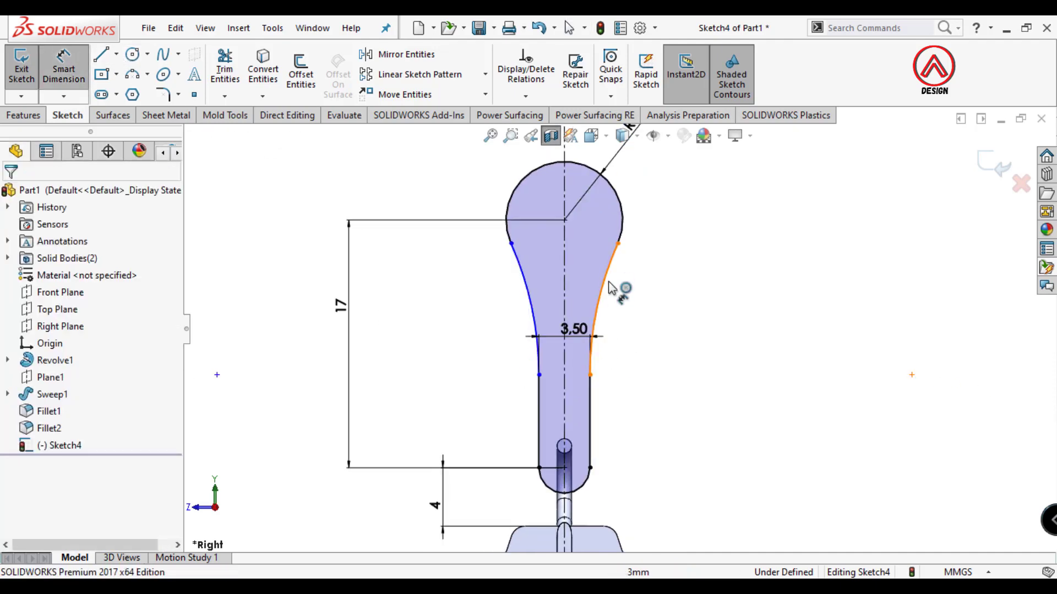
click(608, 280)
click(638, 327)
text(20)
key(Return)
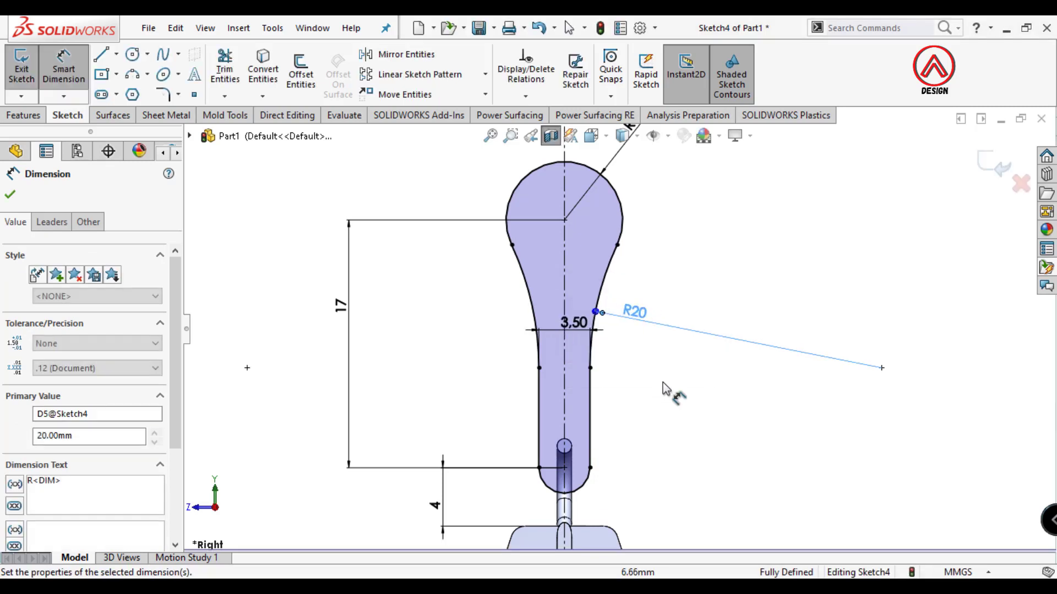
scroll(679, 390, up, 5)
Exit the loop sketch and create Plane2 through its right-side point, parallel to Top Plane.
click(985, 167)
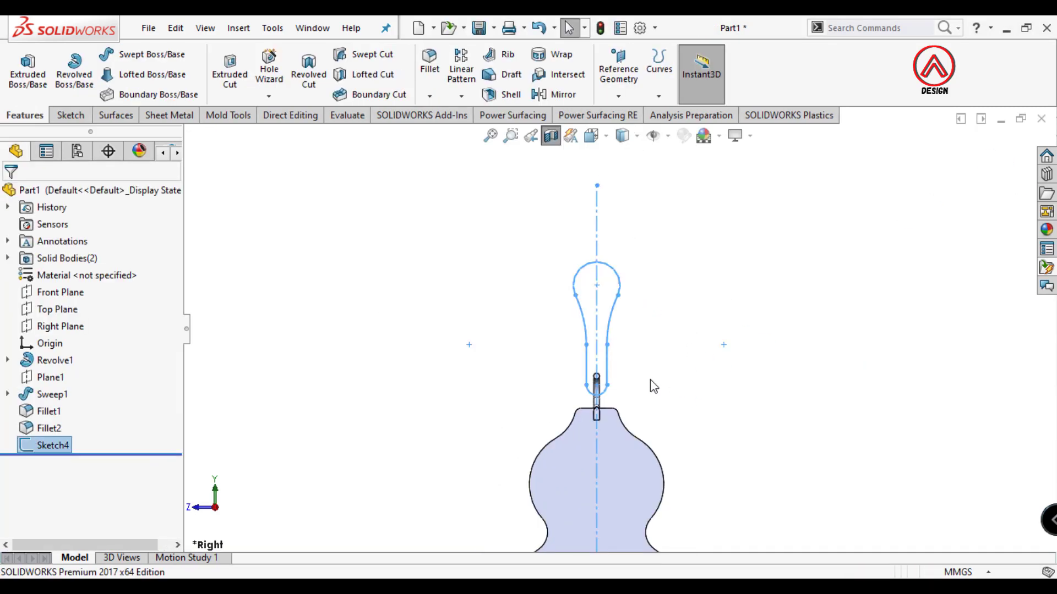
scroll(609, 342, down, 3)
click(632, 335)
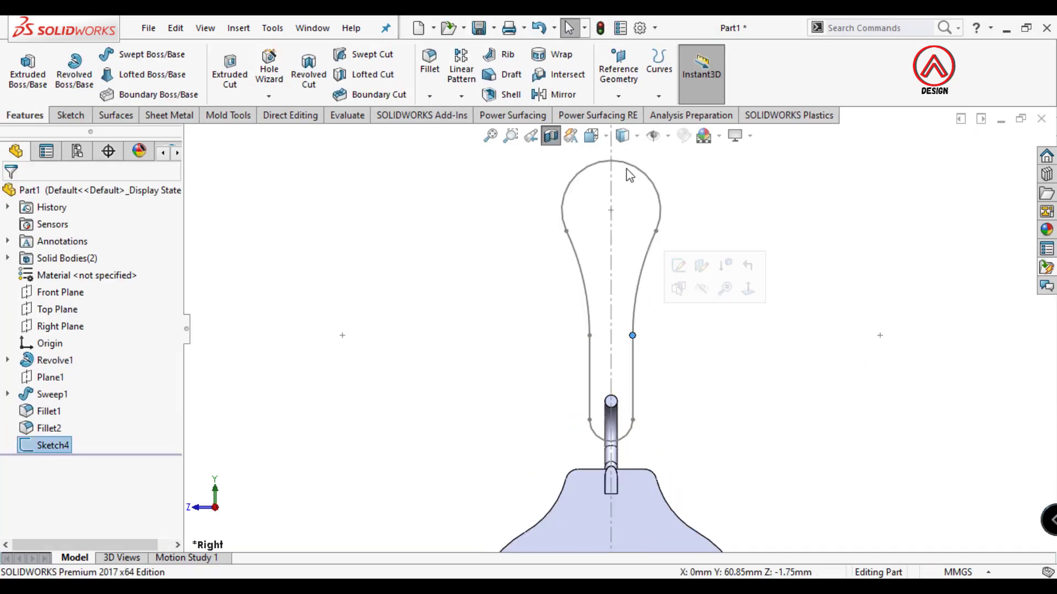
click(619, 72)
click(627, 114)
scroll(653, 350, up, 2)
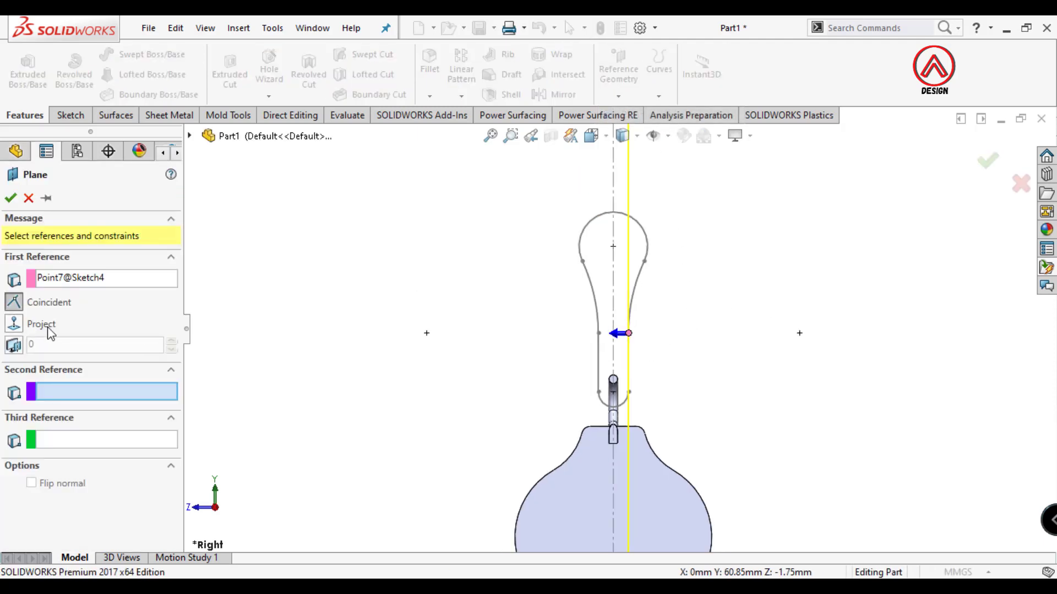
click(190, 138)
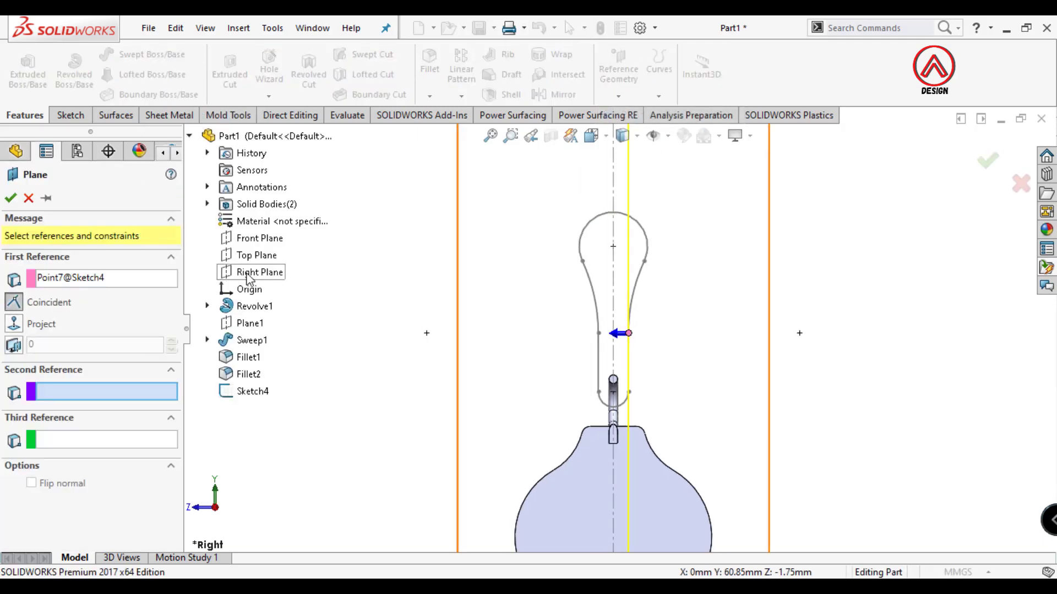
click(256, 255)
key(Return)
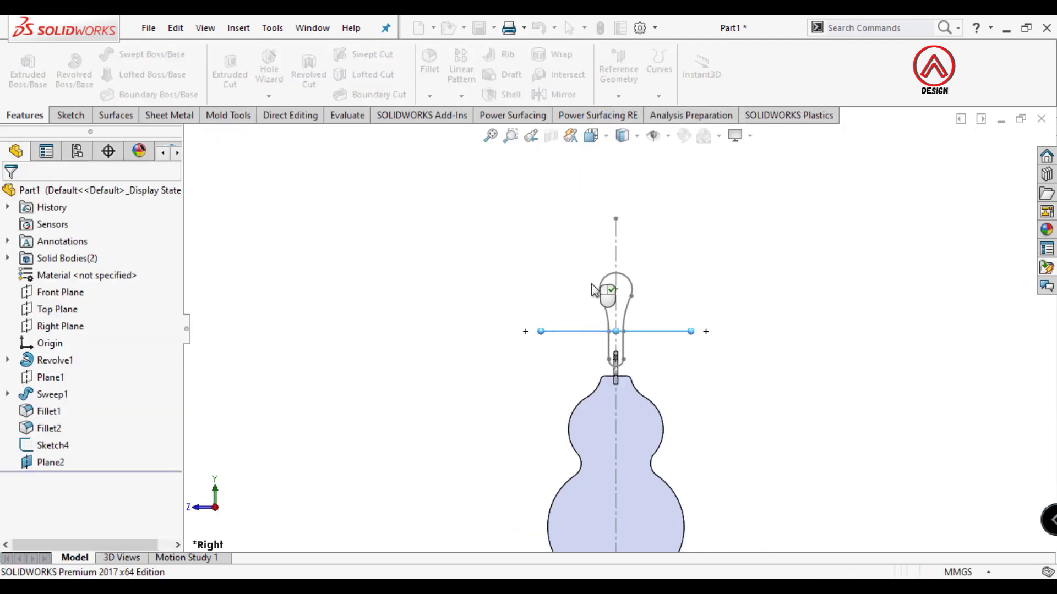
middle_drag(685, 348, 685, 362)
Start a sketch on Plane2 and draw a circle on the loop path, dimensioned diameter 5.
click(71, 115)
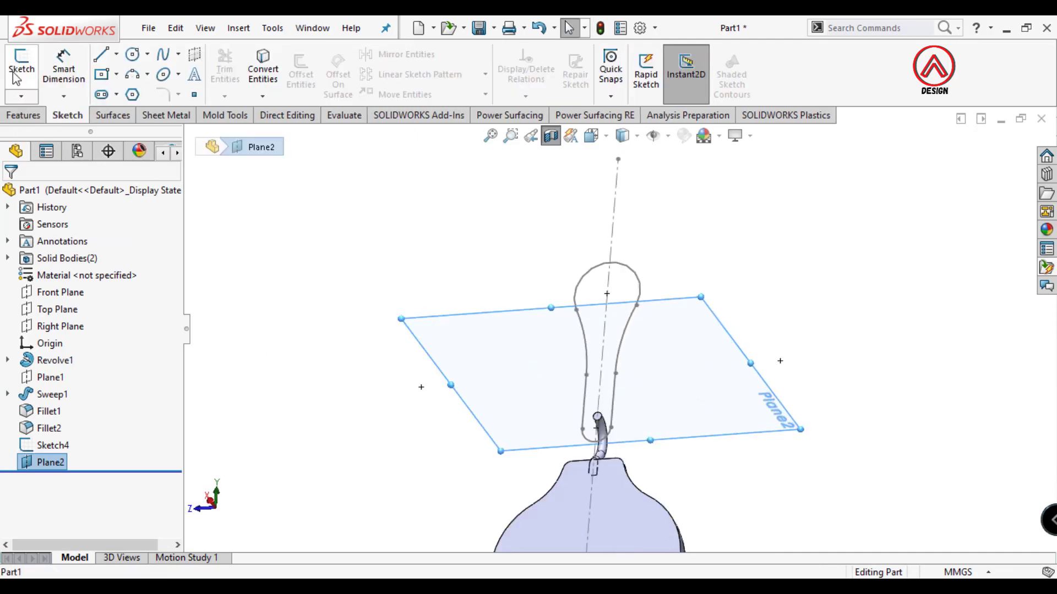
click(21, 69)
click(132, 53)
scroll(582, 380, down, 3)
click(581, 376)
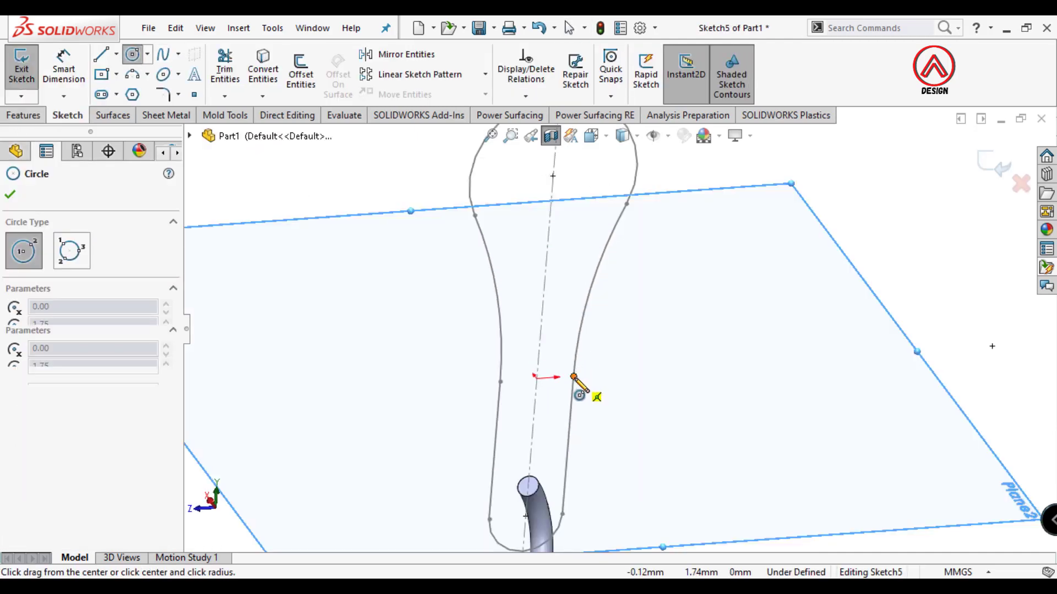
scroll(580, 376, down, 3)
click(615, 374)
key(d)
click(616, 379)
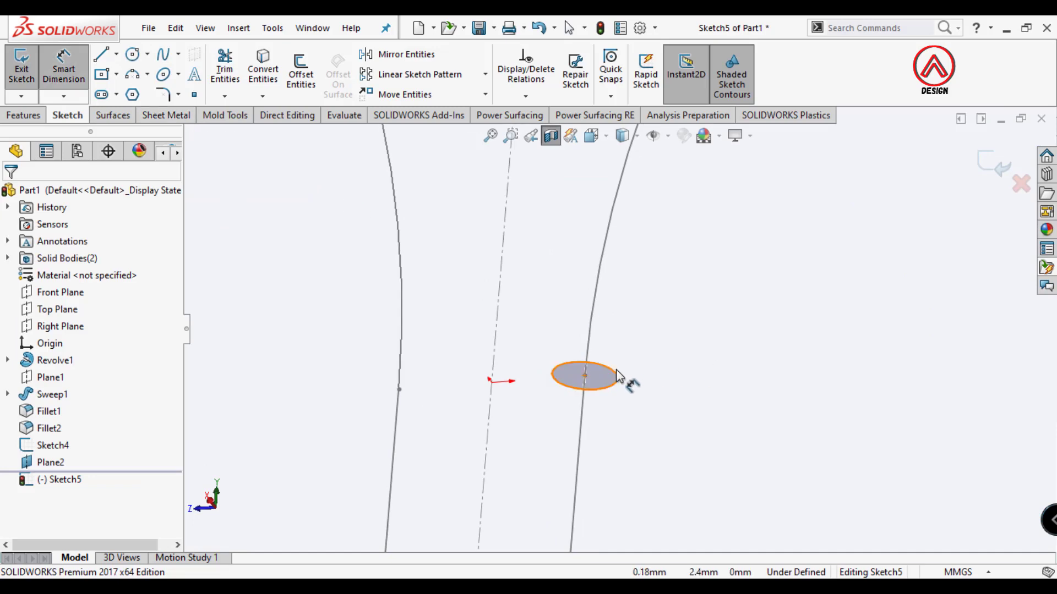
click(632, 332)
text(5)
key(Return)
scroll(578, 385, down, 5)
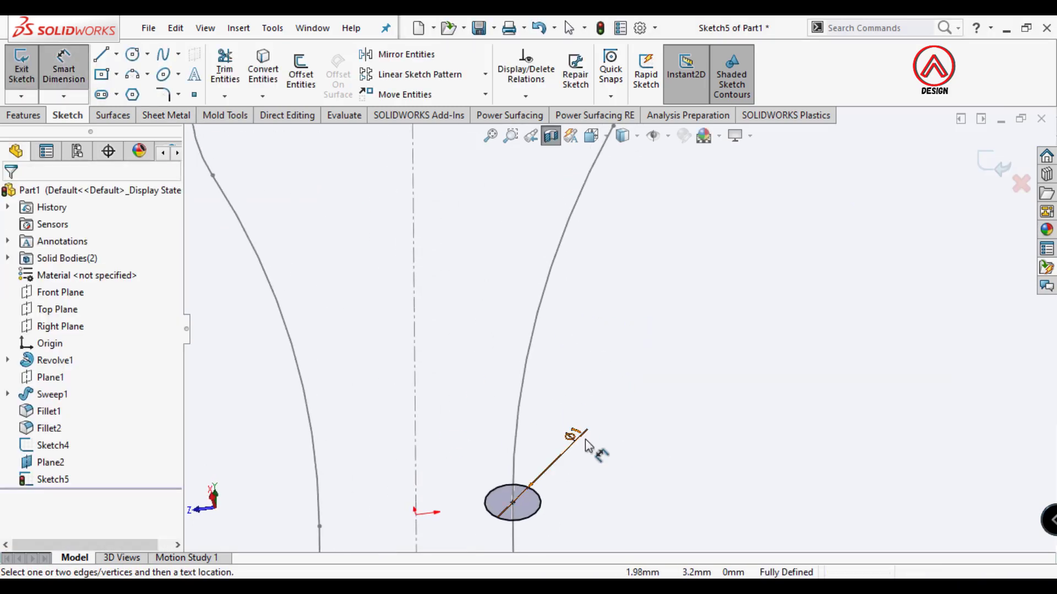
Draw a second circle centred on the first circle's edge, with diameter 1.
key(c)
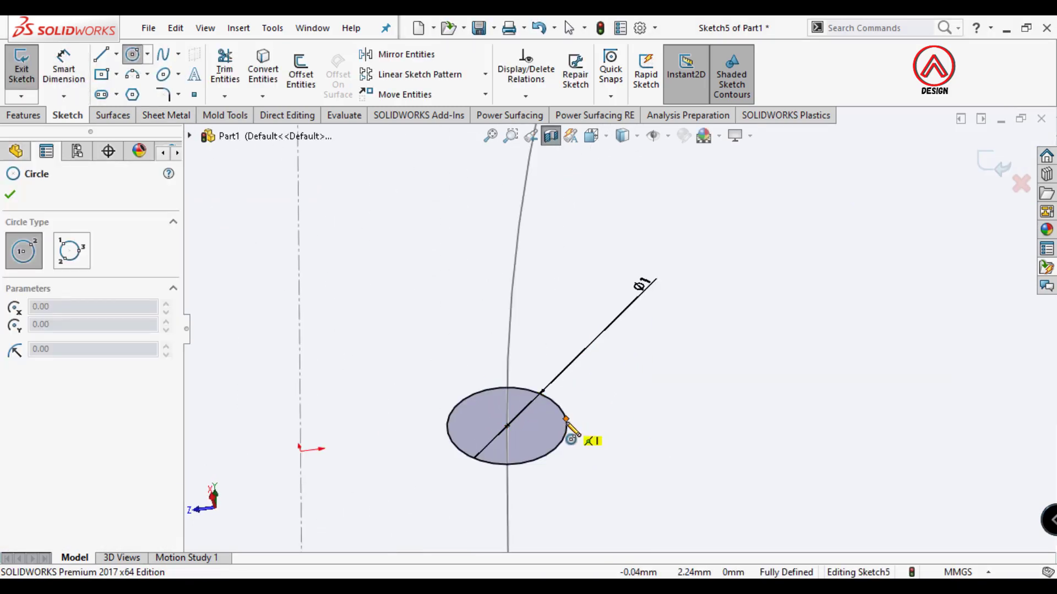
click(565, 419)
click(603, 408)
click(64, 67)
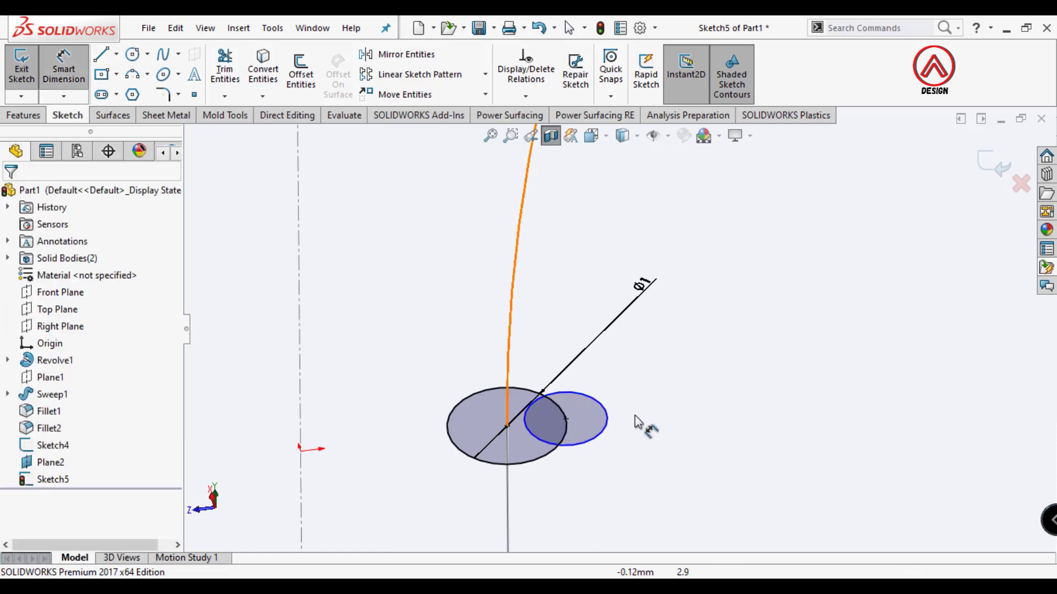
click(606, 414)
click(650, 360)
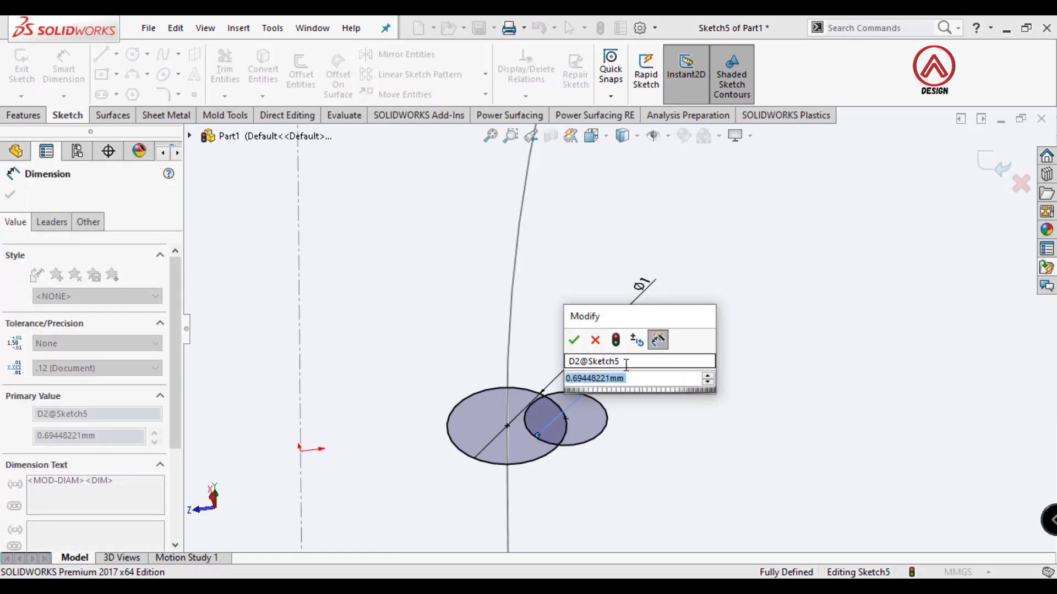
text(1)
key(Return)
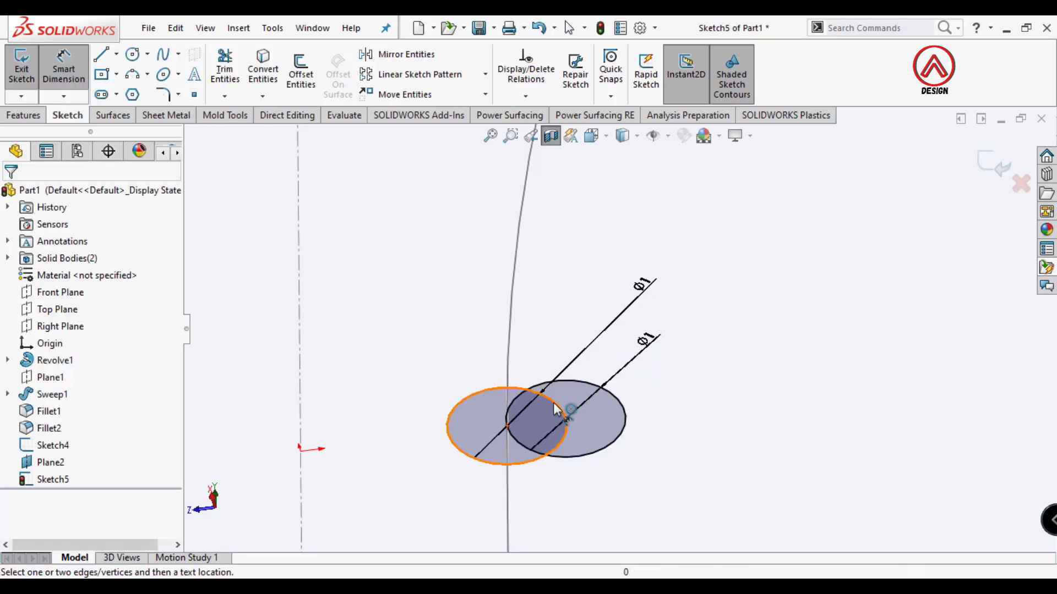
Convert the first circle to construction geometry.
click(560, 409)
key(Escape)
click(565, 418)
click(601, 330)
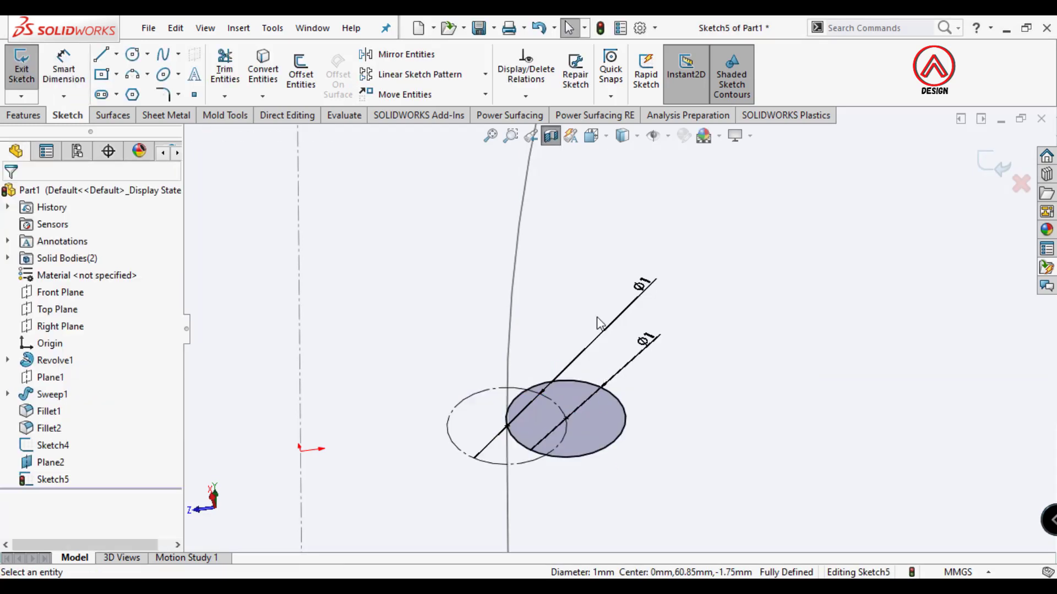
Circular-pattern the solid circle into four copies around the centre.
click(485, 74)
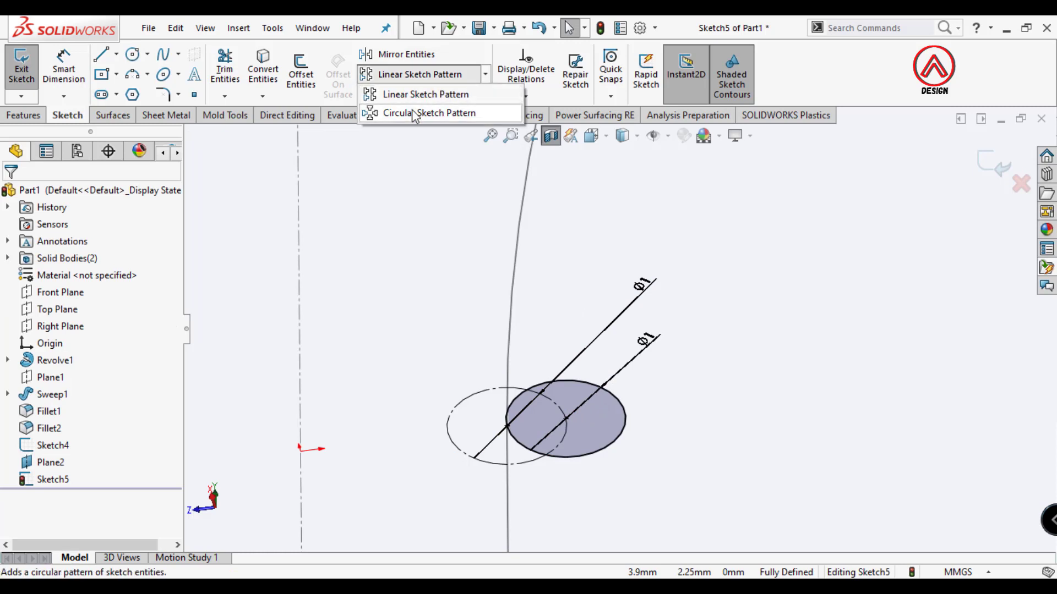
click(411, 110)
click(506, 426)
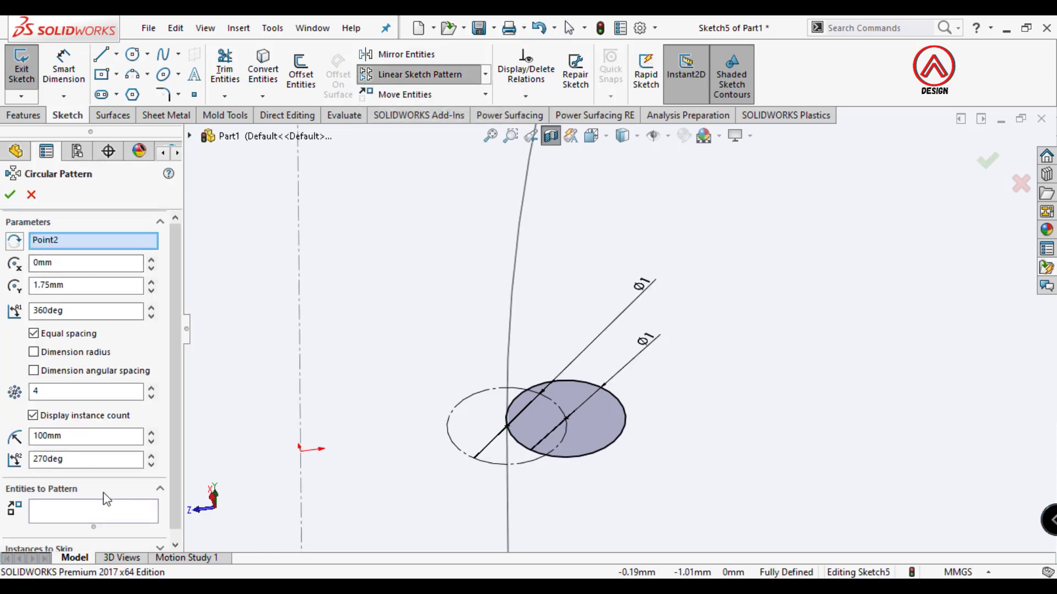
click(575, 456)
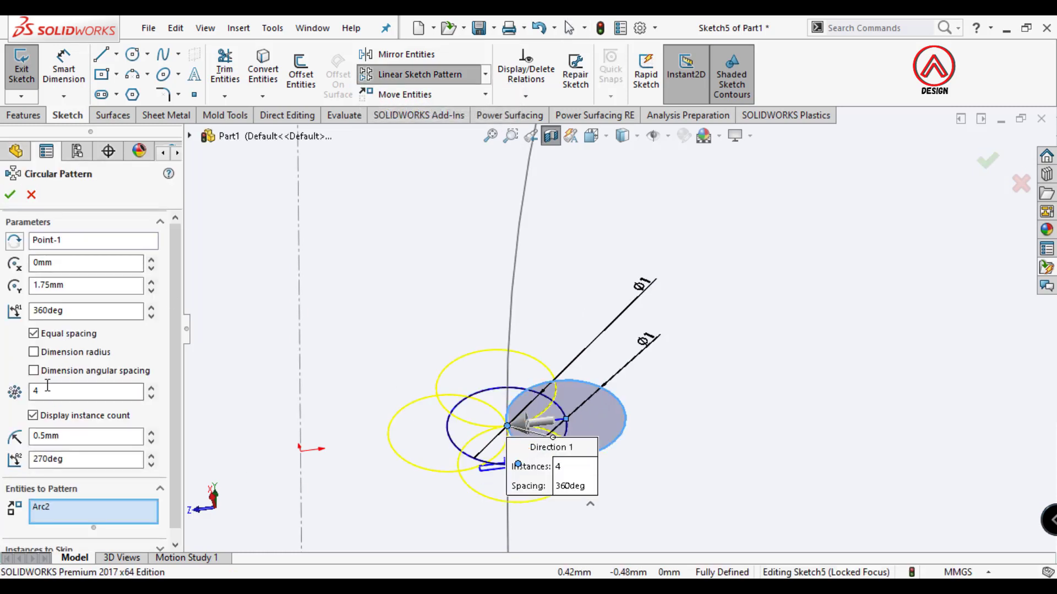
key(Return)
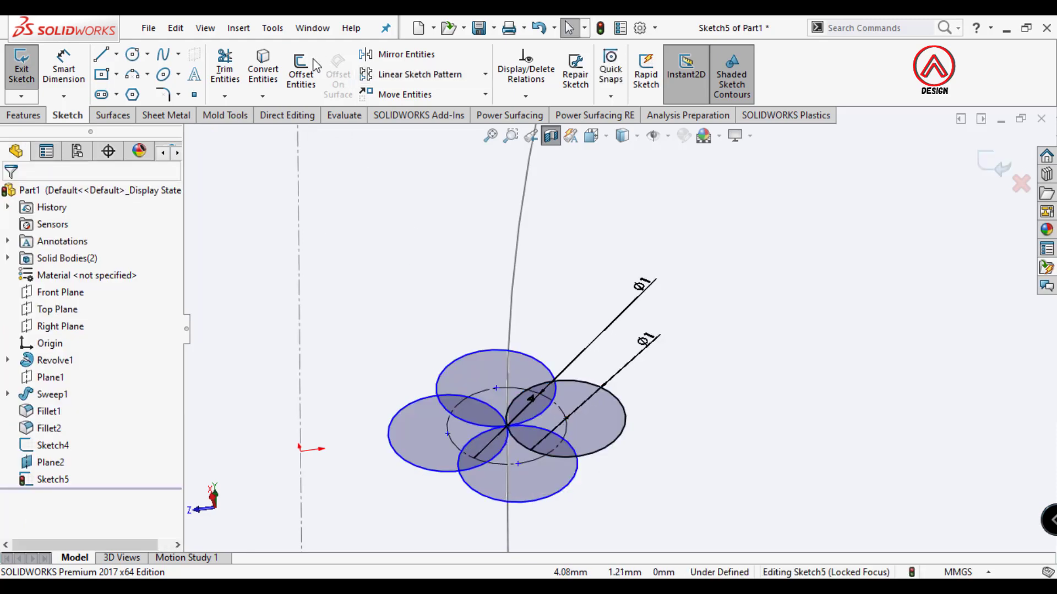
Trim the overlapping inner arcs to leave a closed four-lobed outline.
click(226, 65)
scroll(511, 431, down, 5)
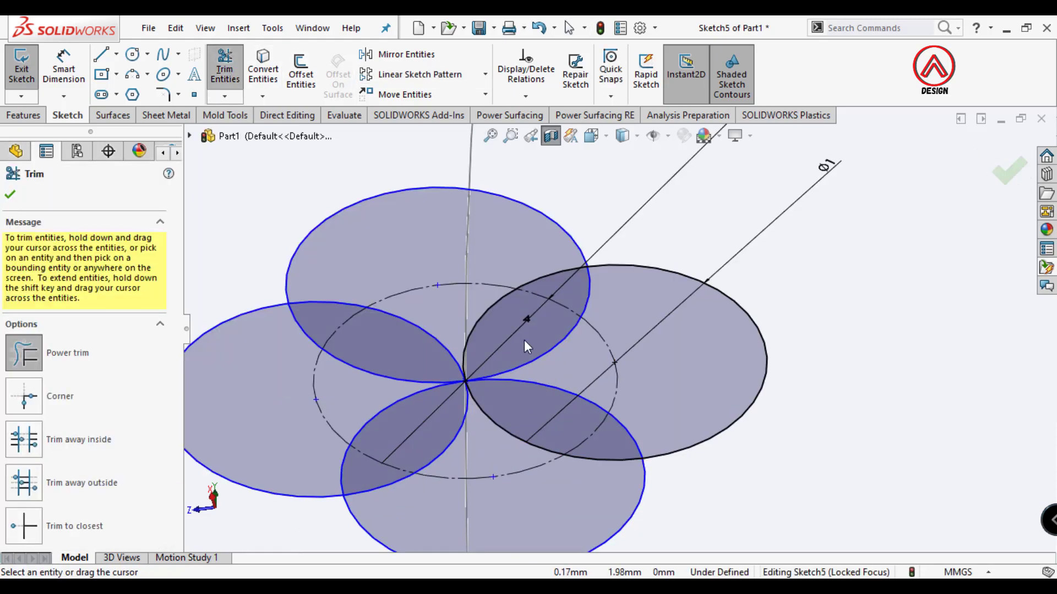
drag(524, 339, 512, 454)
mouse_move(432, 326)
mouse_down()
mouse_move(446, 454)
mouse_move(299, 358)
mouse_move(472, 368)
mouse_up()
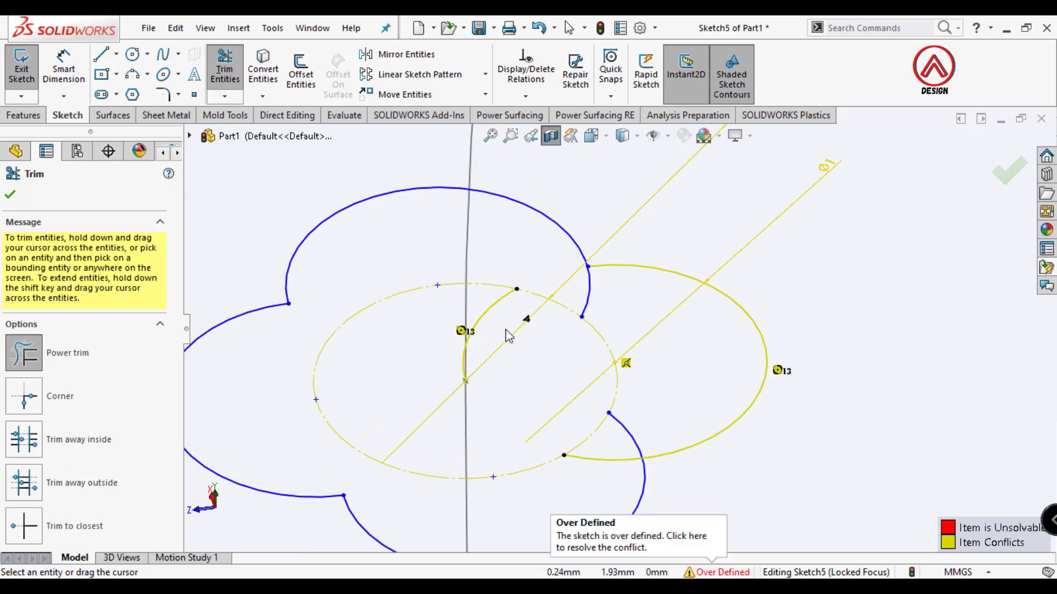
drag(602, 458, 570, 483)
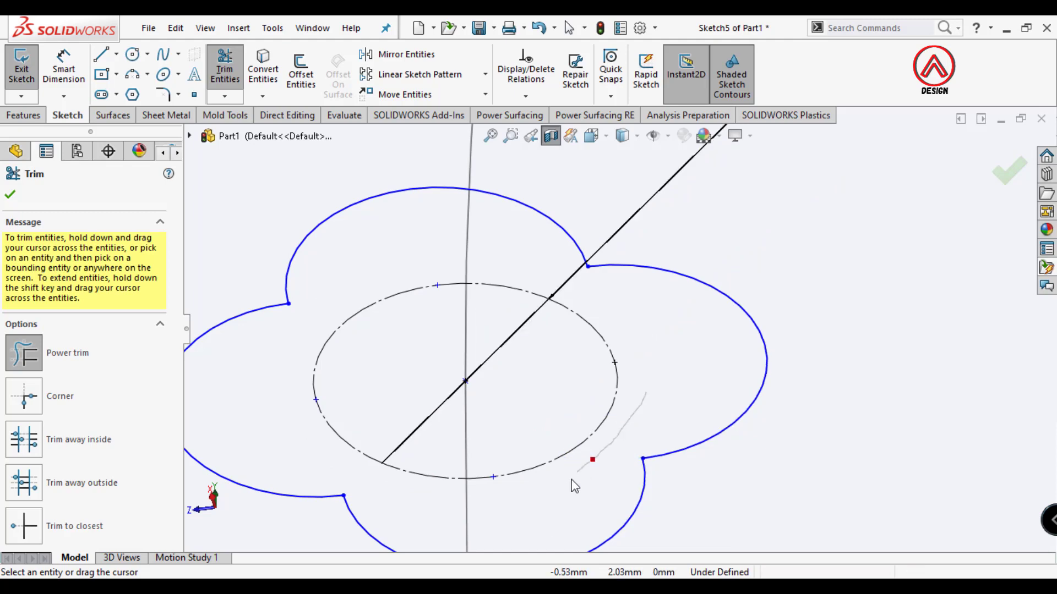
scroll(580, 422, up, 5)
Finish trimming, exit Sketch5, and orbit to an oblique view.
click(11, 194)
scroll(605, 335, up, 3)
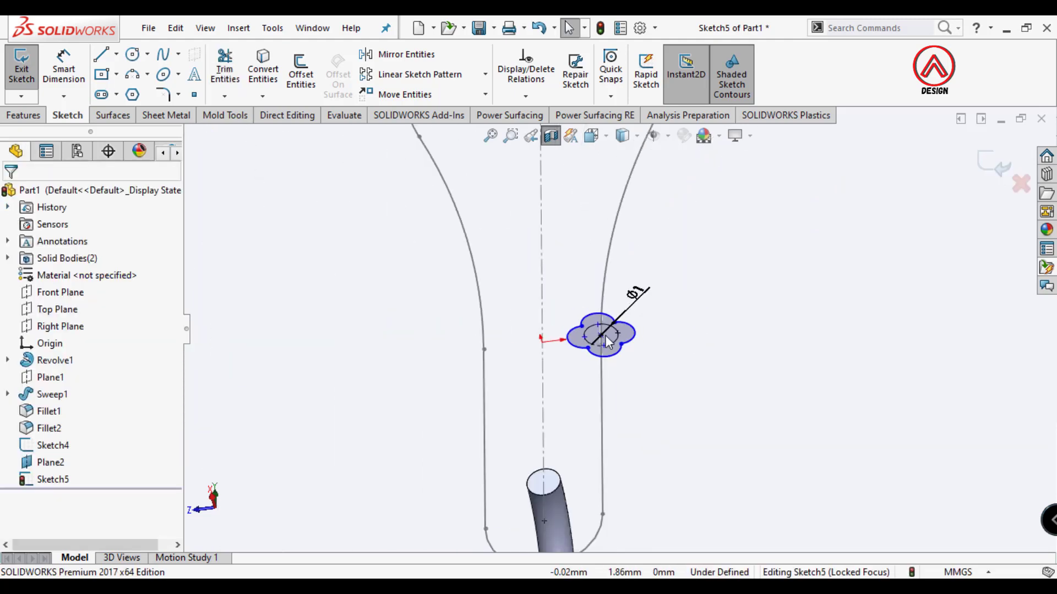
click(1008, 171)
middle_drag(655, 348, 470, 379)
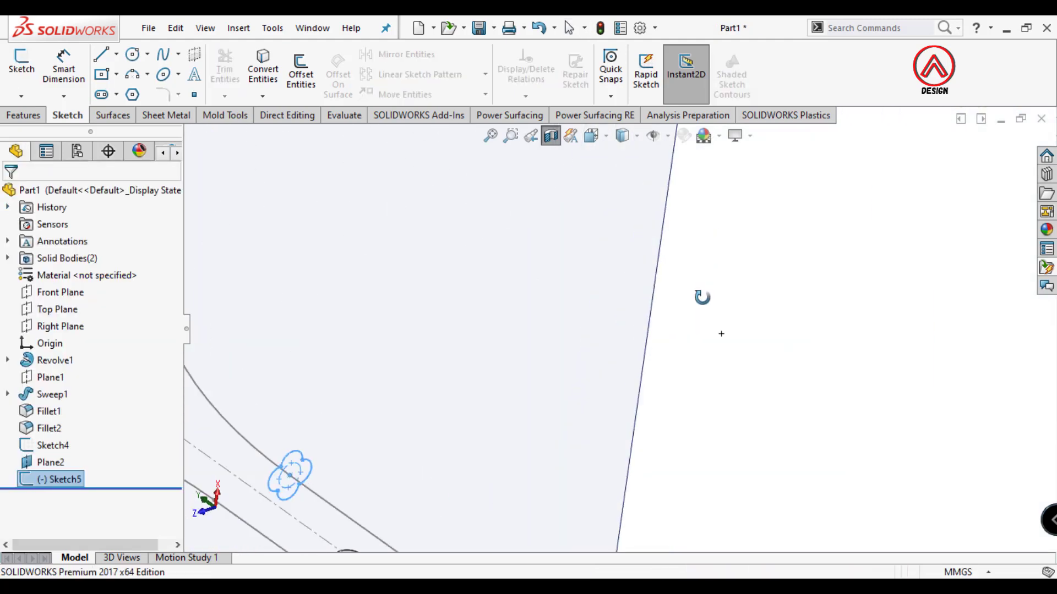
Preview a swept boss of the Sketch5 profile along Sketch4, then cancel it.
click(24, 115)
click(109, 56)
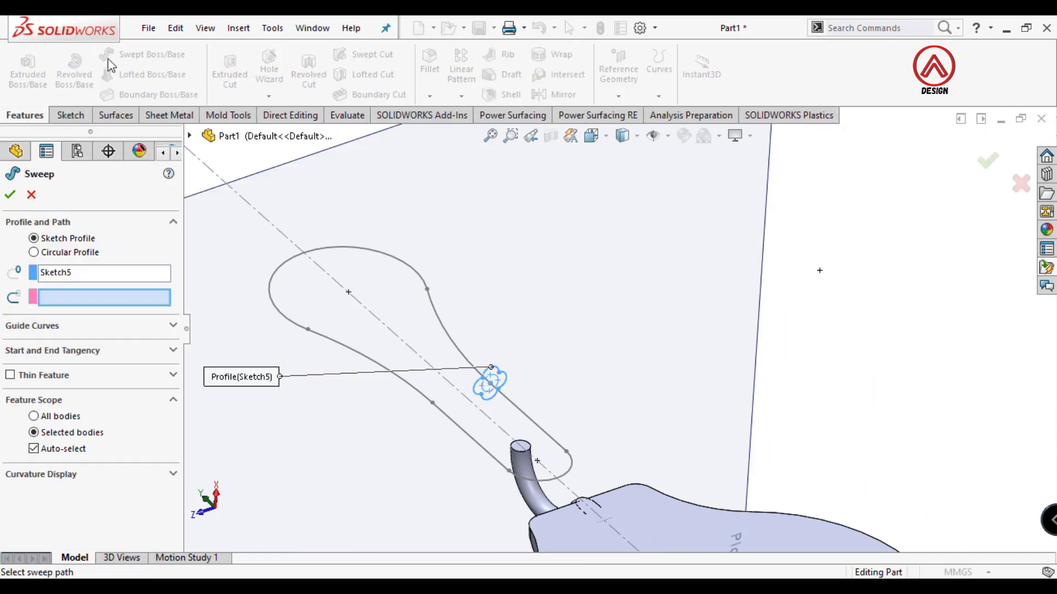
click(83, 278)
click(81, 300)
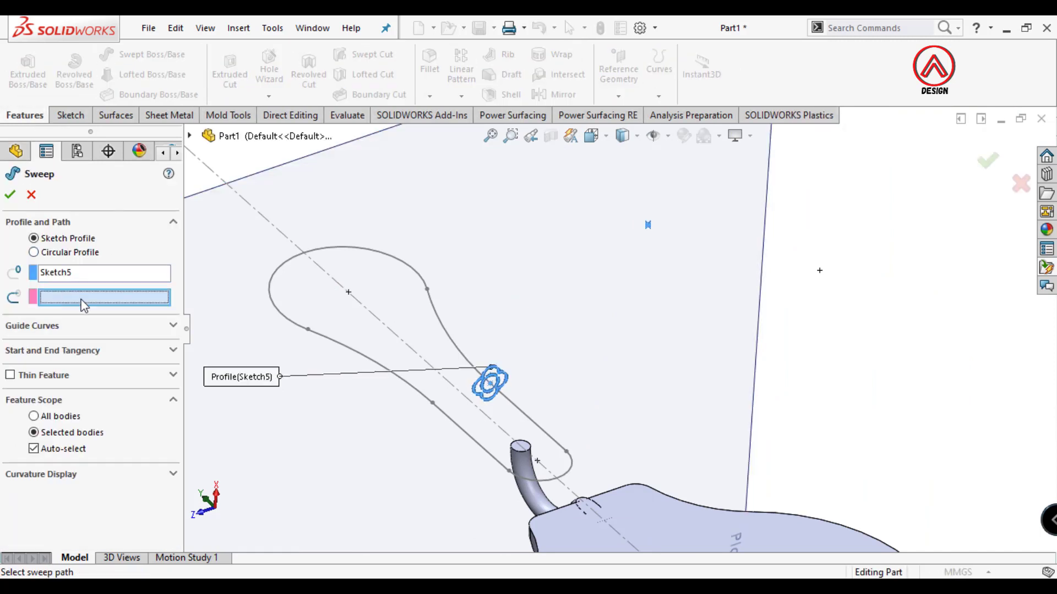
click(465, 366)
scroll(492, 395, down, 3)
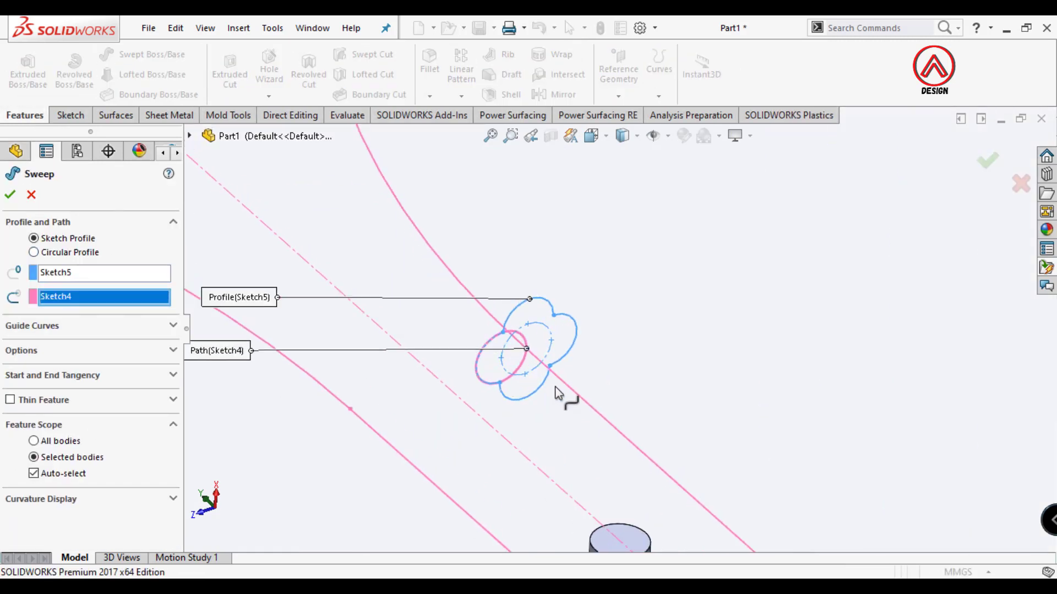
scroll(566, 396, down, 3)
mouse_move(534, 378)
middle_down()
mouse_move(547, 358)
mouse_move(530, 344)
mouse_move(578, 359)
middle_up()
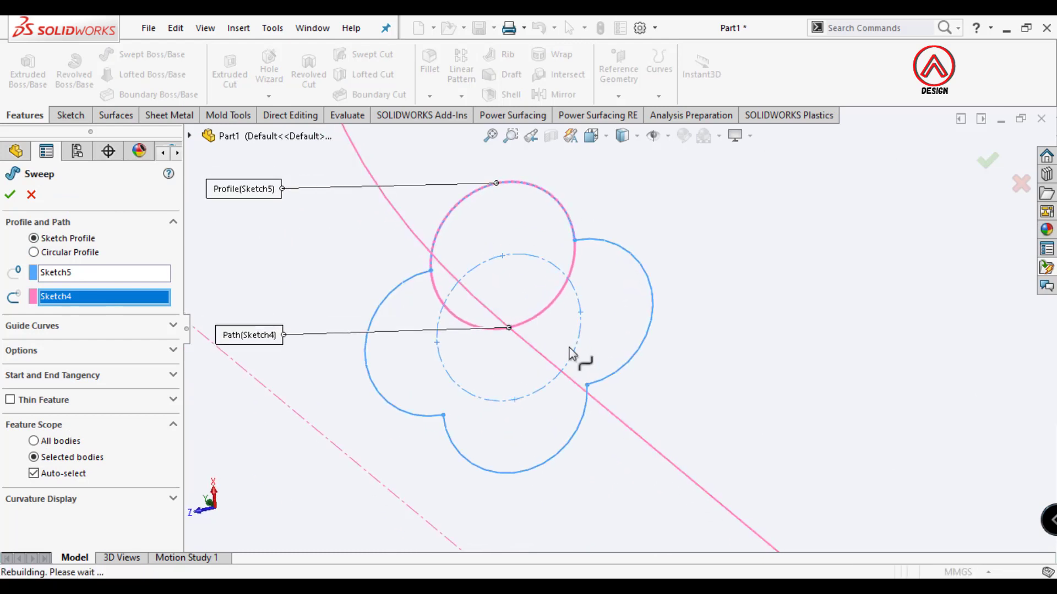
click(63, 272)
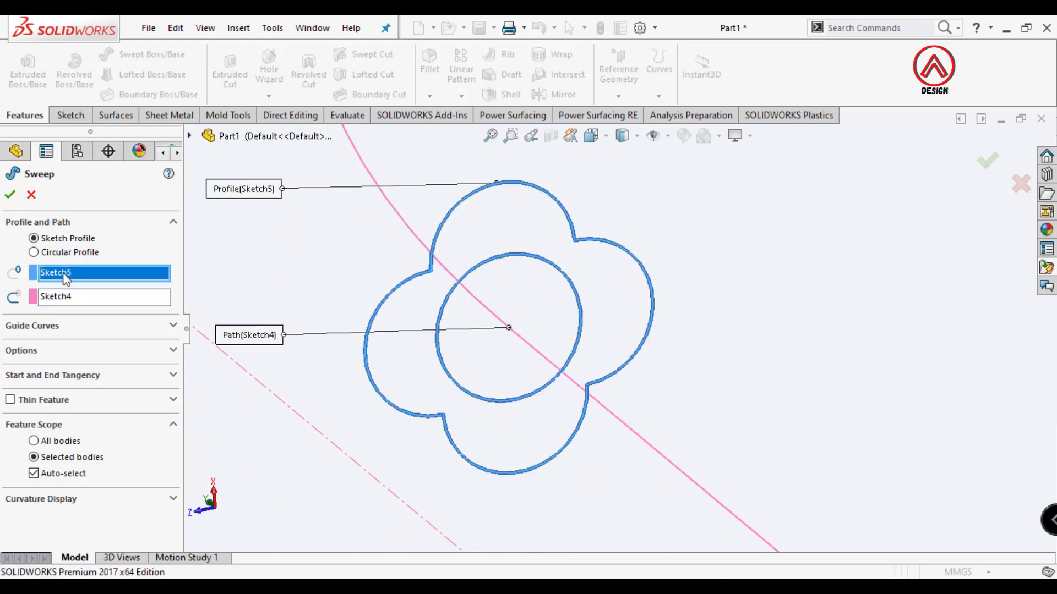
key(Escape)
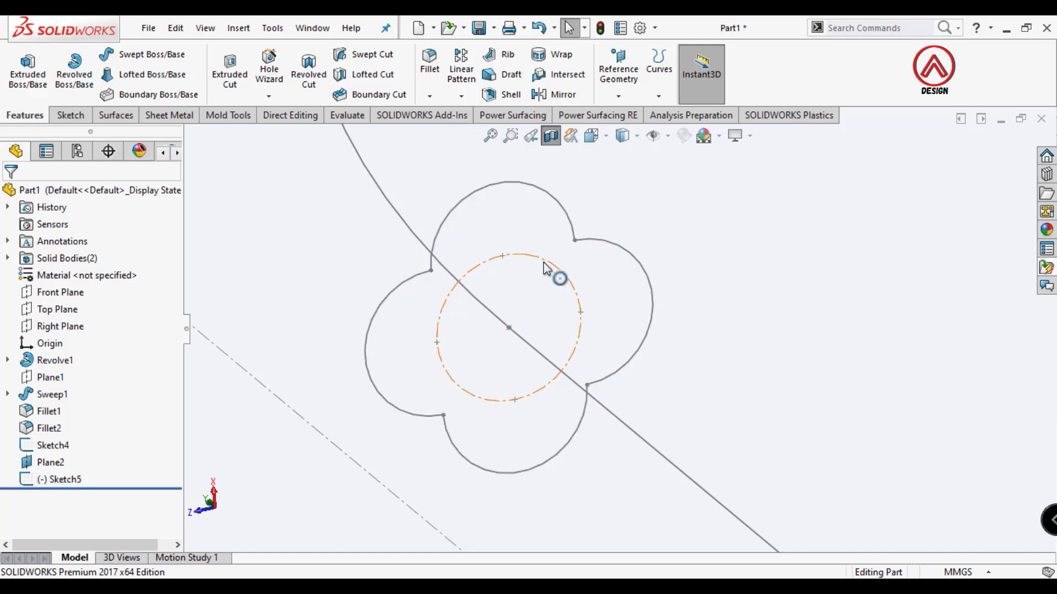
Edit Sketch5 and delete its construction circle and diameter line.
click(543, 262)
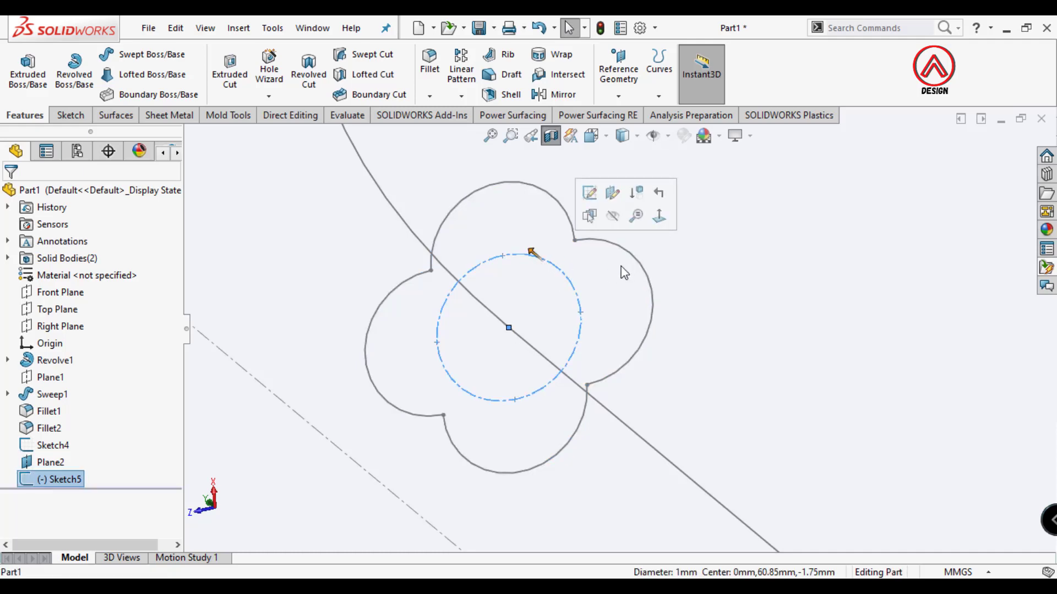
key(Delete)
click(796, 206)
click(59, 479)
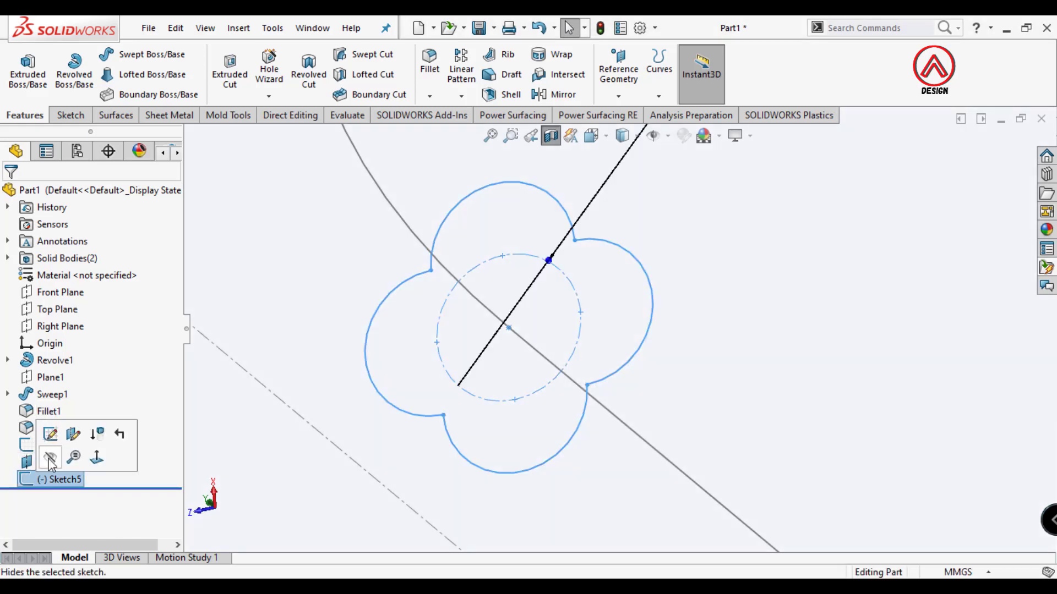
click(48, 433)
click(575, 292)
key(Delete)
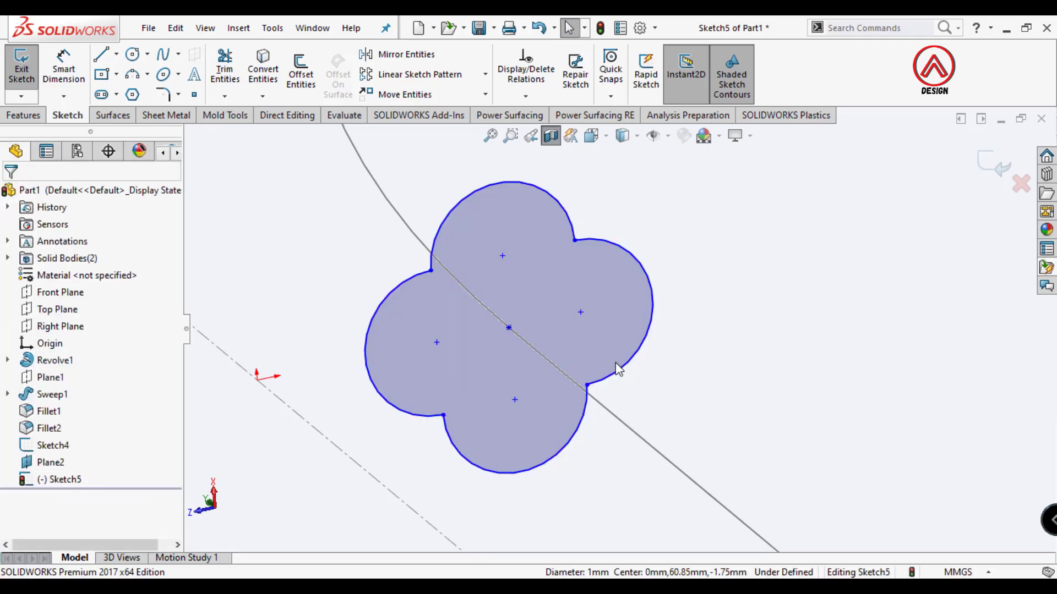
scroll(602, 341, up, 5)
scroll(579, 324, down, 4)
scroll(579, 324, down, 2)
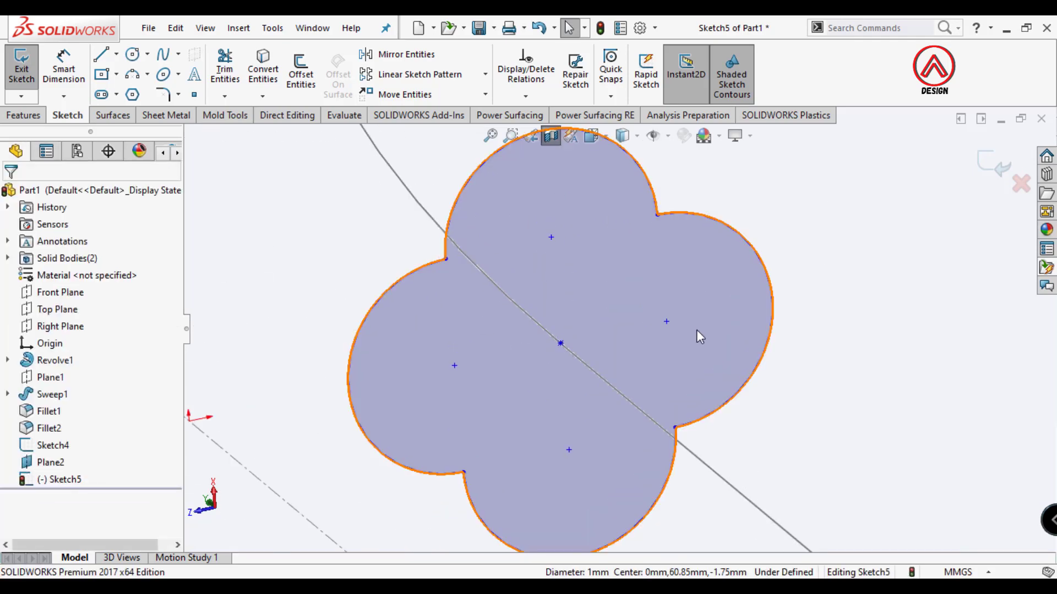
scroll(627, 327, up, 4)
Start a sweep, cancel it, and select the Plane2 reference plane.
click(22, 117)
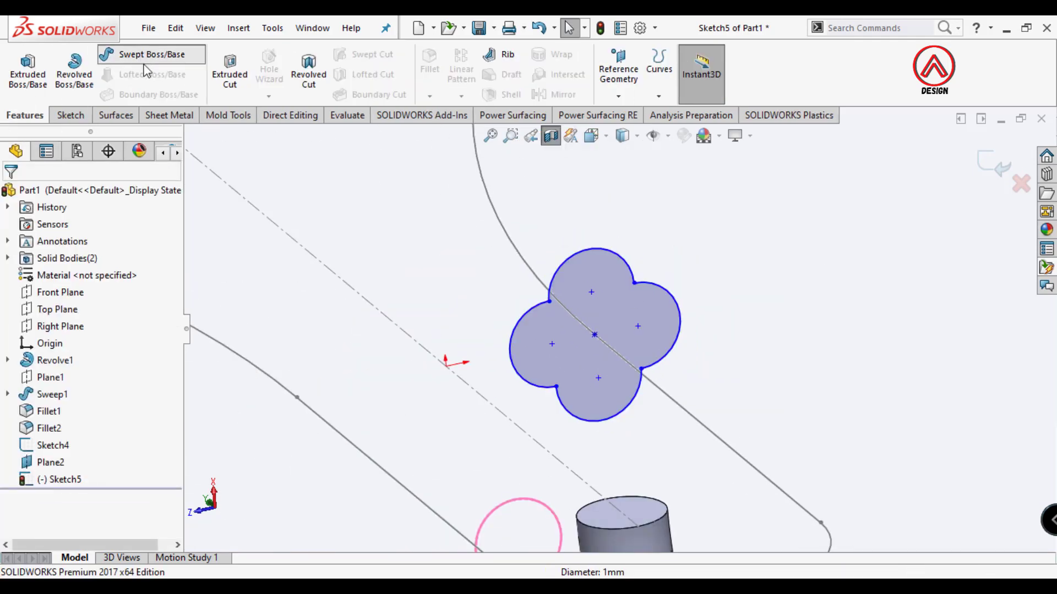
click(137, 54)
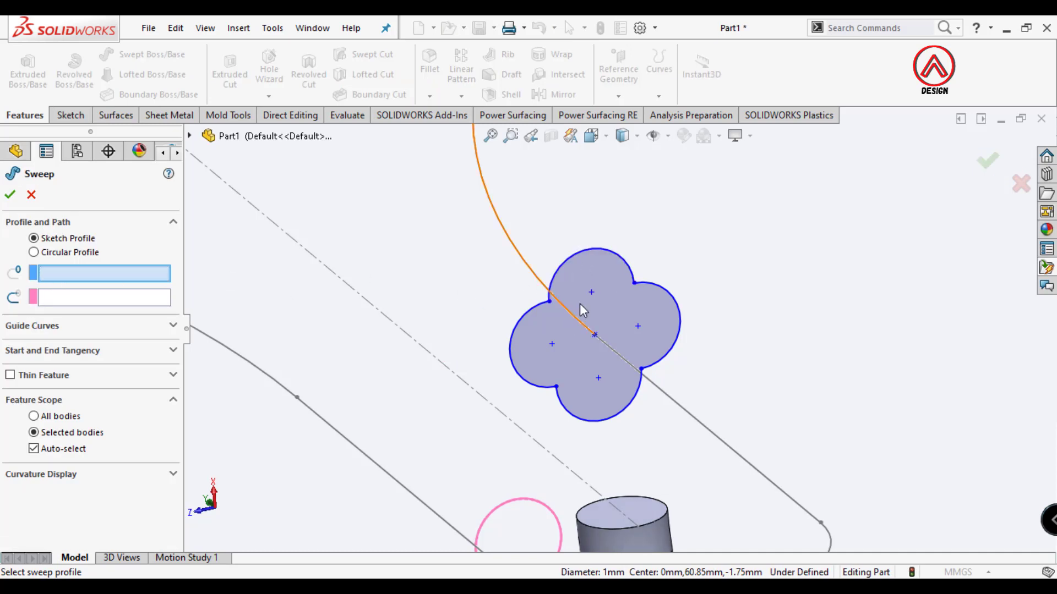
scroll(579, 302, up, 3)
key(Escape)
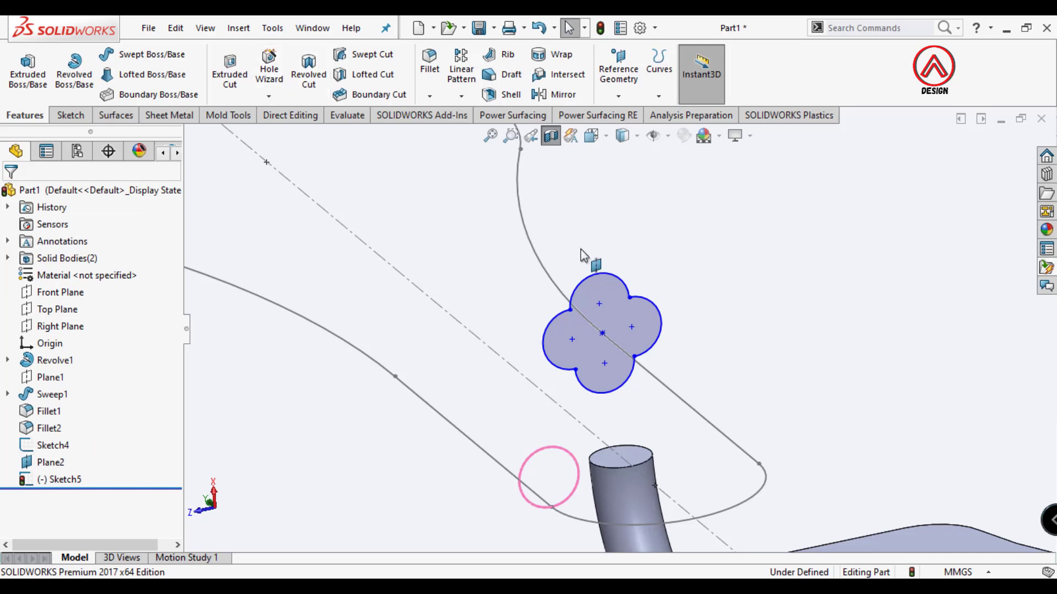
scroll(582, 254, up, 3)
click(263, 334)
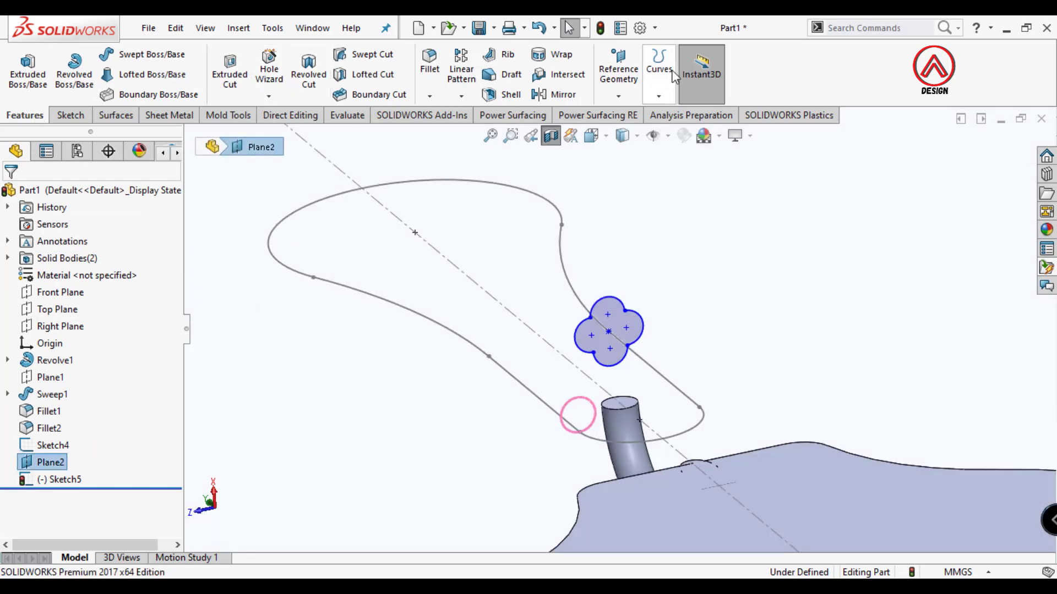
Try sweeping the four-lobed profile along the loop curve with a specified twist, then cancel.
click(143, 54)
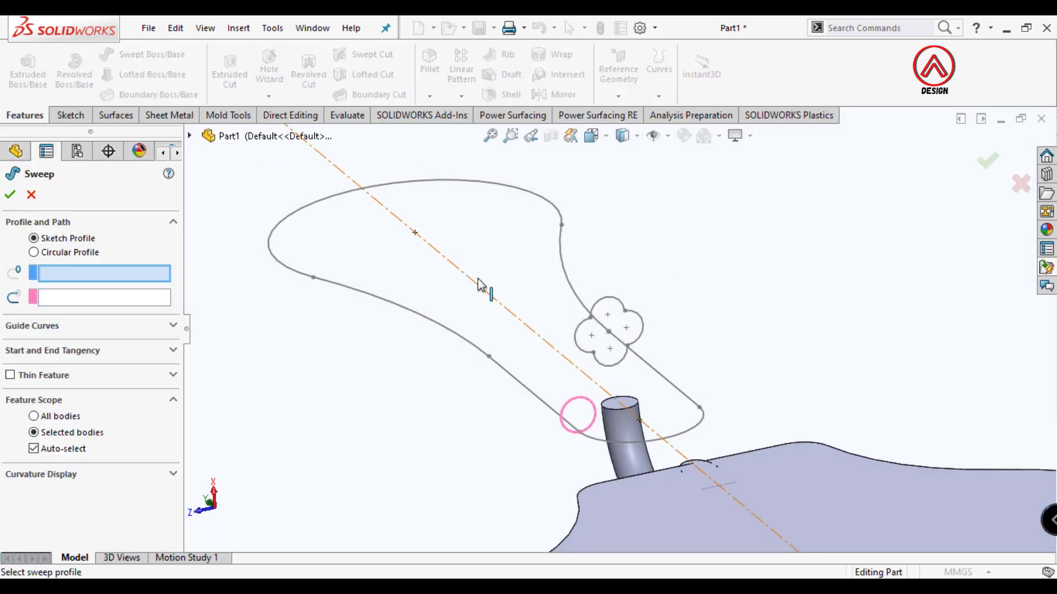
click(609, 314)
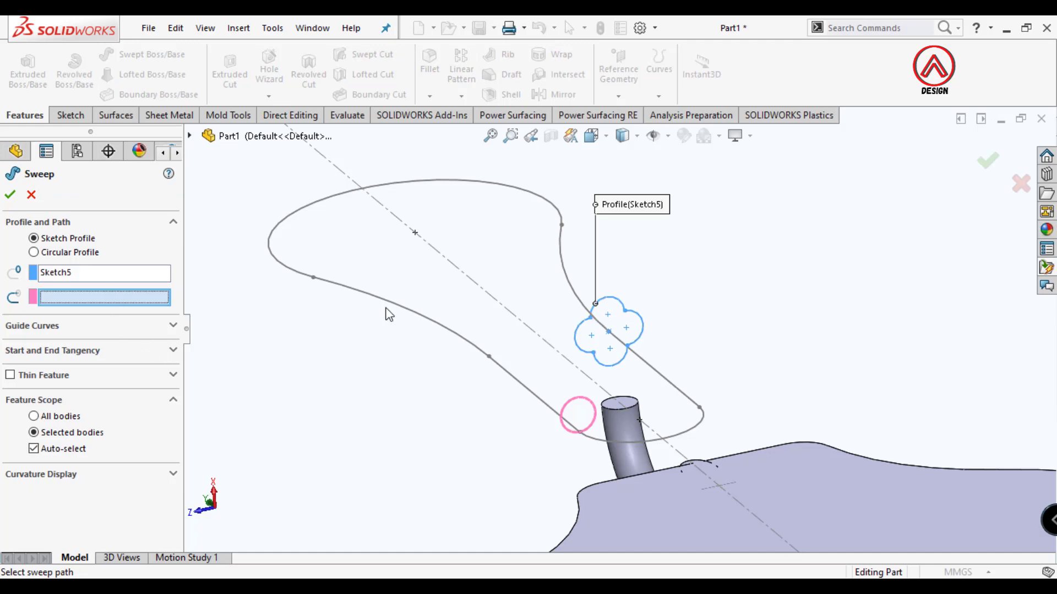
click(575, 296)
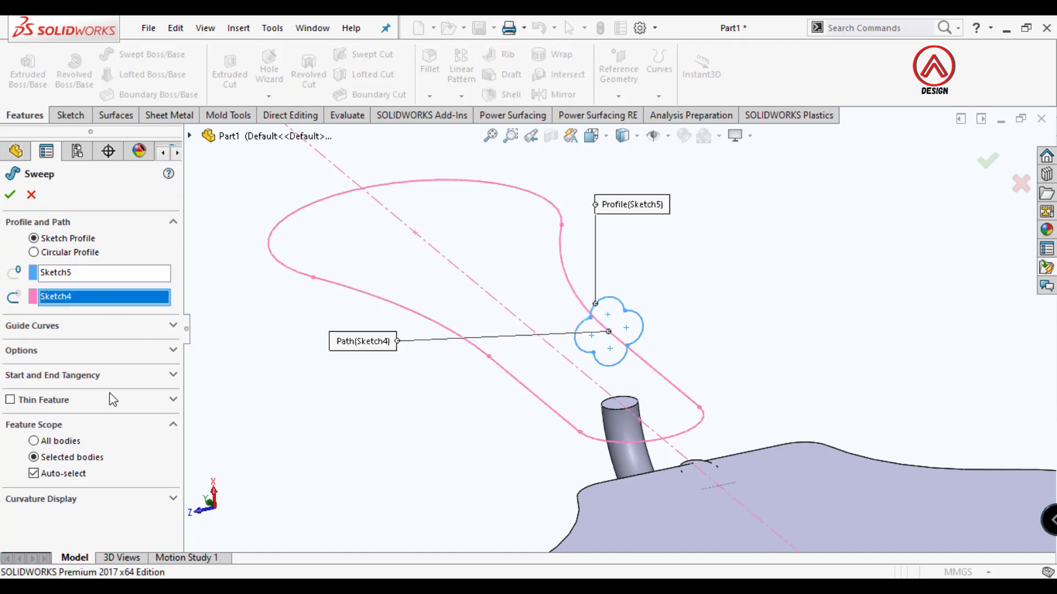
middle_drag(632, 418, 634, 320)
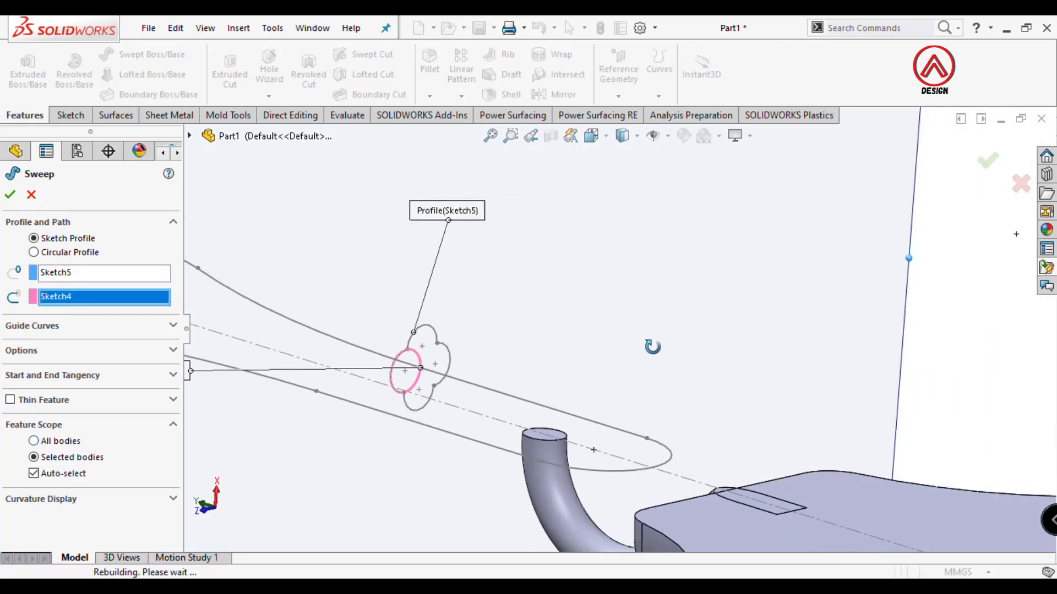
scroll(630, 321, down, 3)
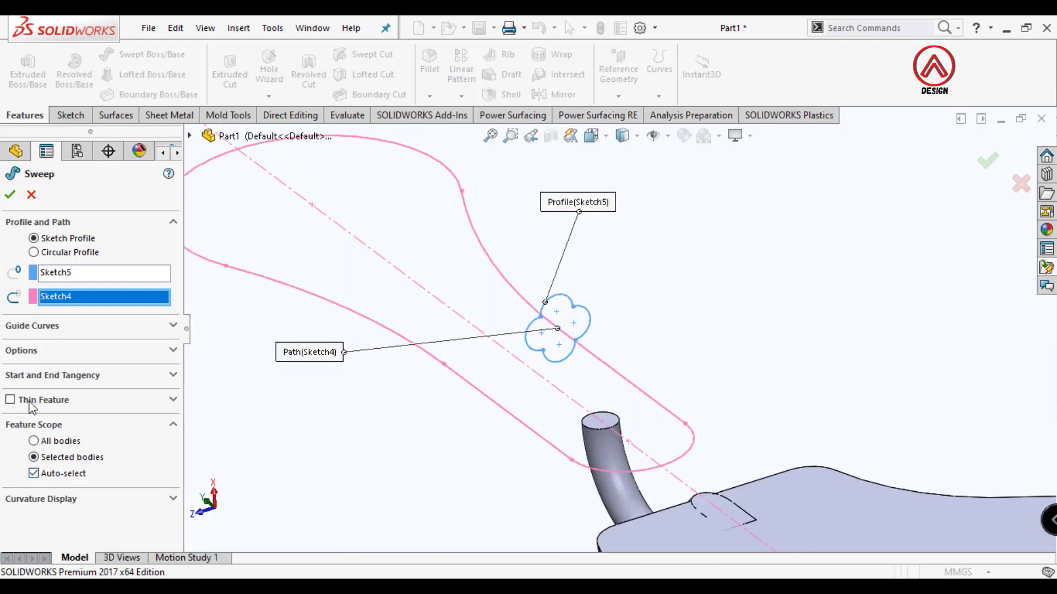
click(36, 352)
click(94, 415)
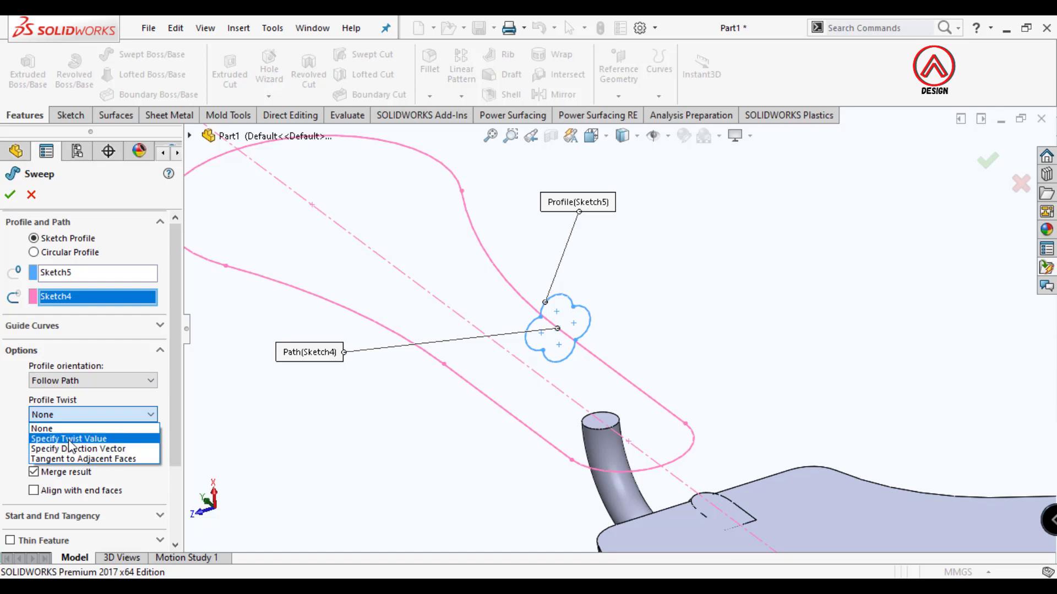
click(94, 438)
scroll(558, 329, down, 3)
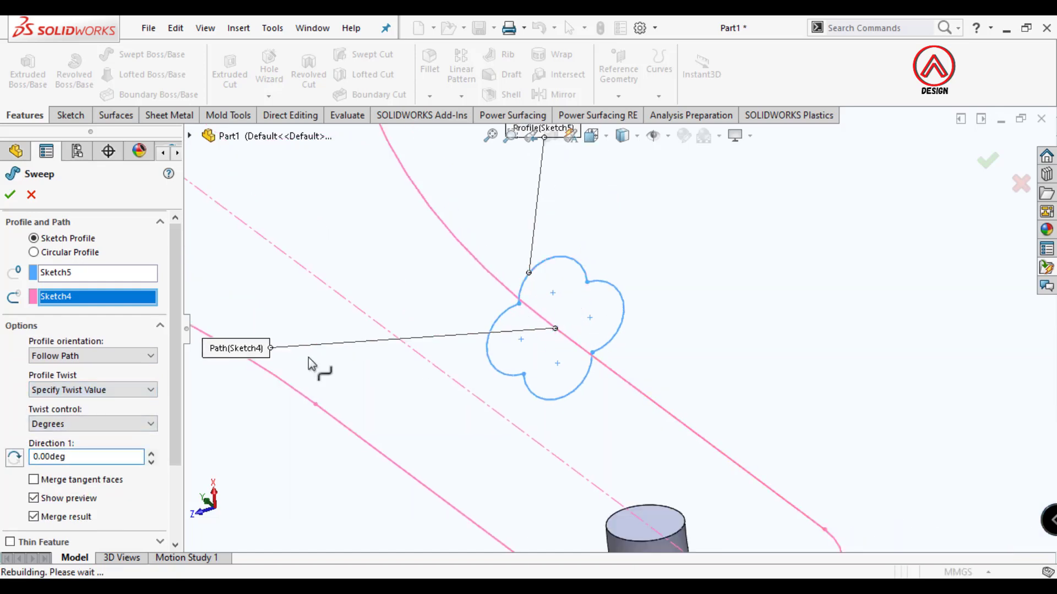
click(74, 276)
scroll(549, 321, down, 3)
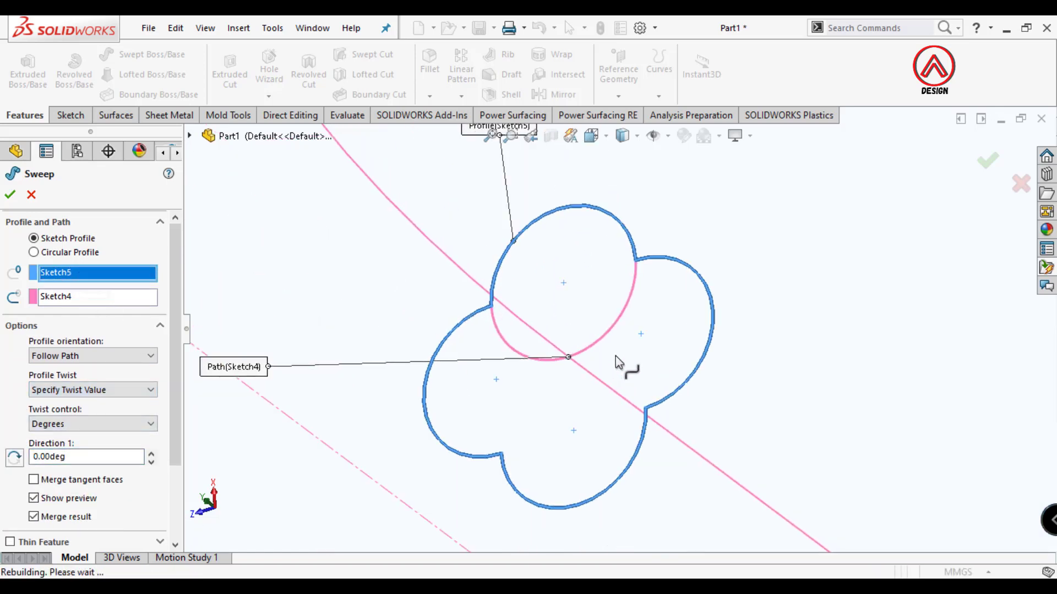
scroll(628, 419, up, 5)
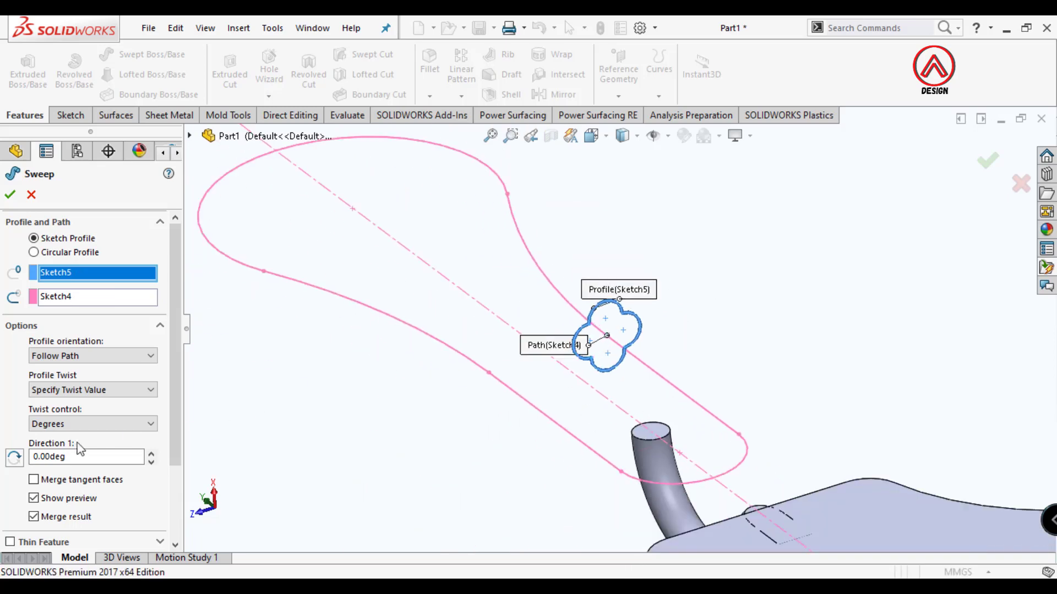
click(31, 195)
Hide Plane2 from the view.
middle_drag(599, 176, 661, 270)
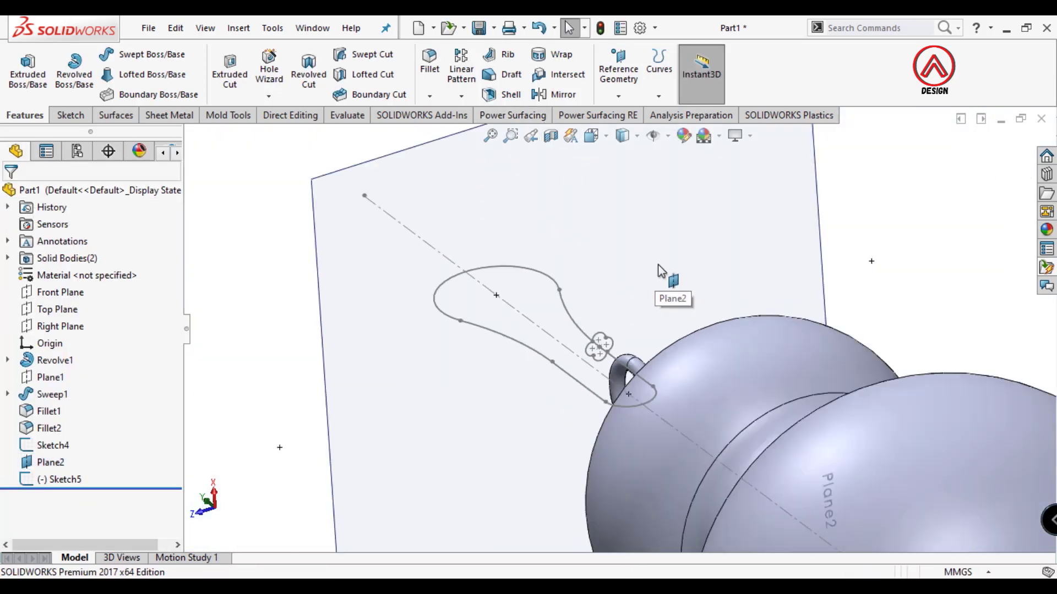
scroll(661, 271, up, 2)
click(771, 250)
click(848, 203)
scroll(633, 355, down, 3)
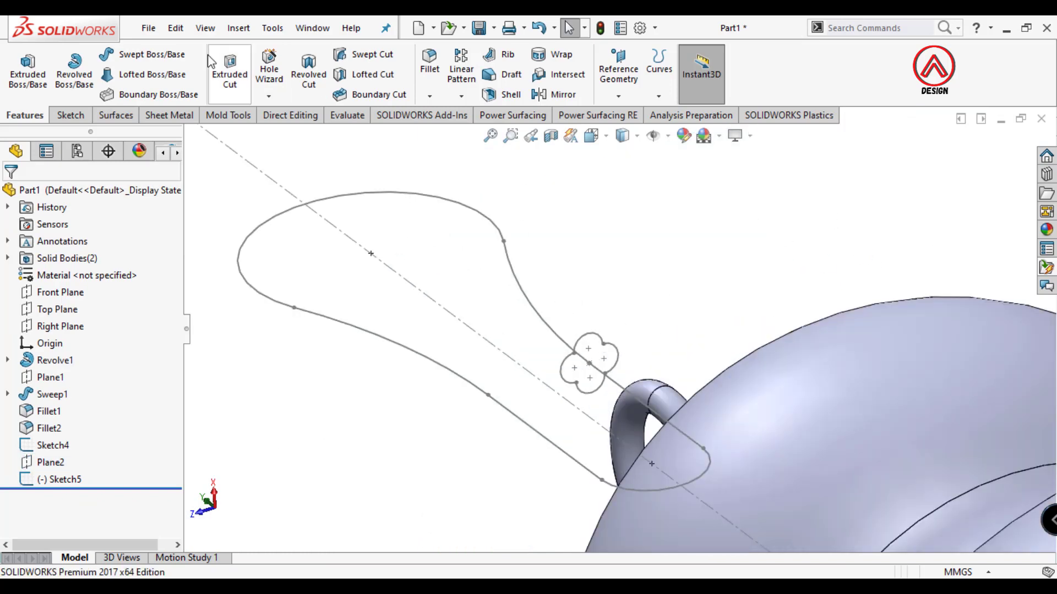
Sweep the flower profile along the loop path using Specify Twist Value.
click(144, 54)
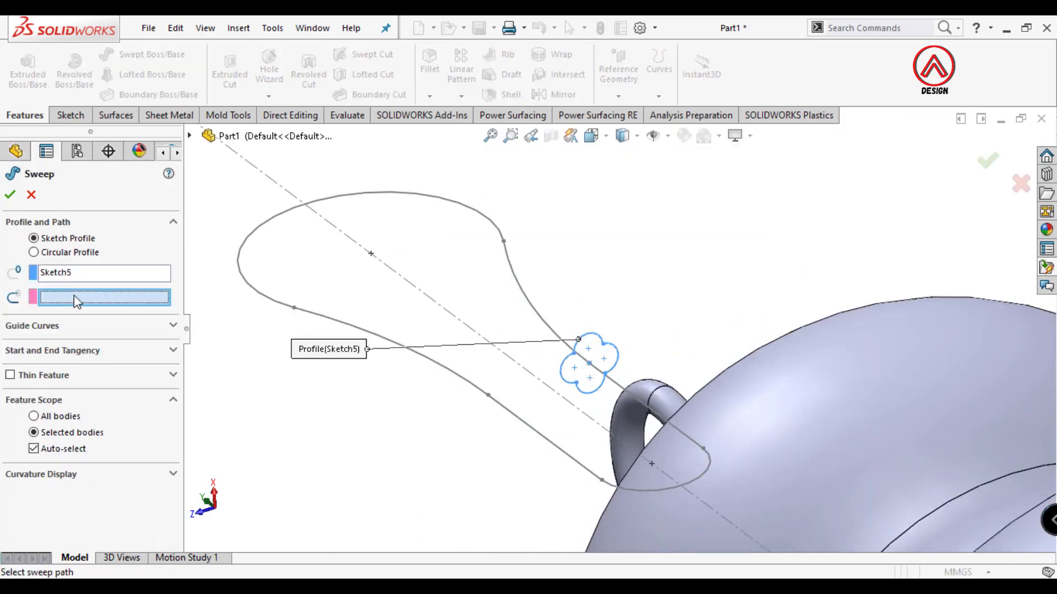
click(554, 338)
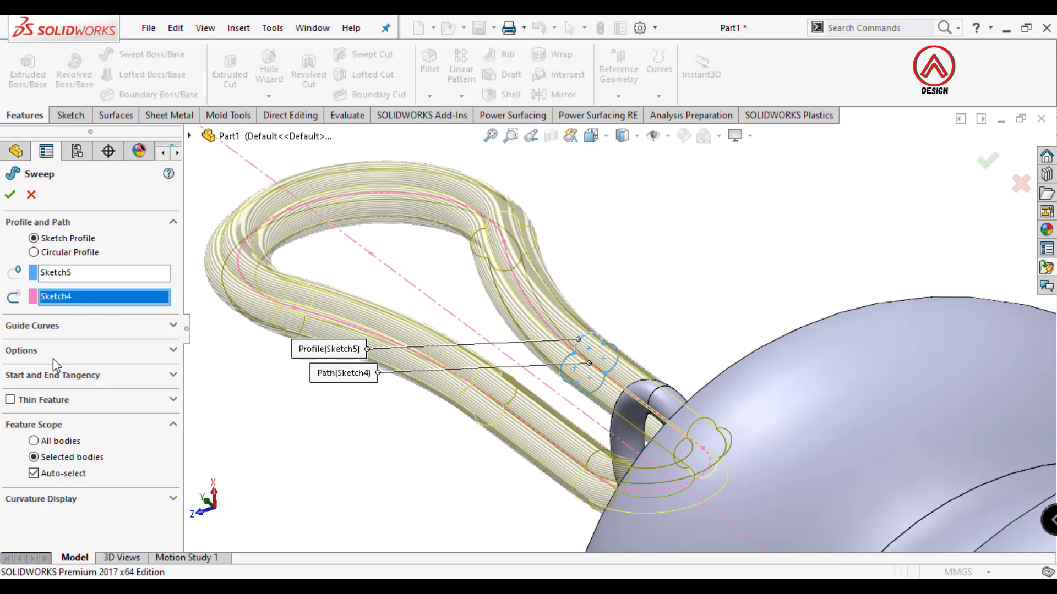
click(53, 357)
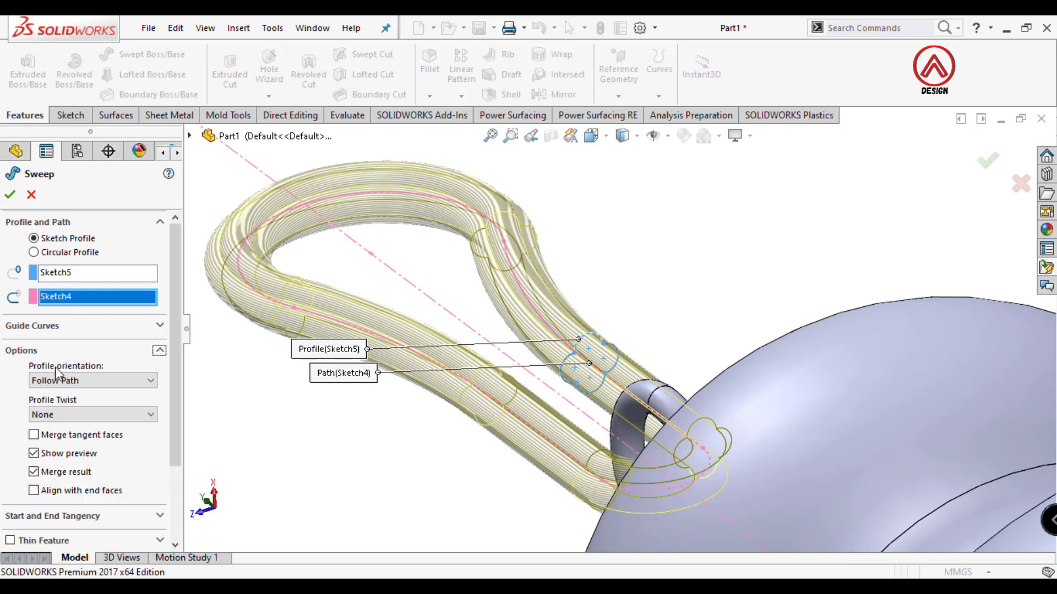
click(60, 415)
click(62, 436)
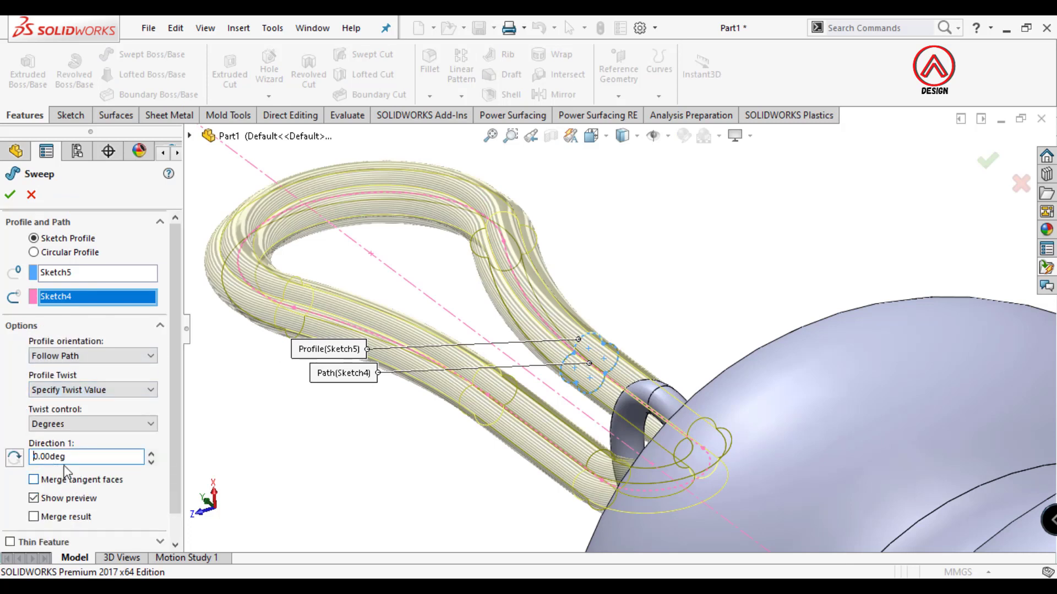
Raise the profile twist to 3600 degrees and inspect the finished rope loop.
click(151, 453)
text(720)
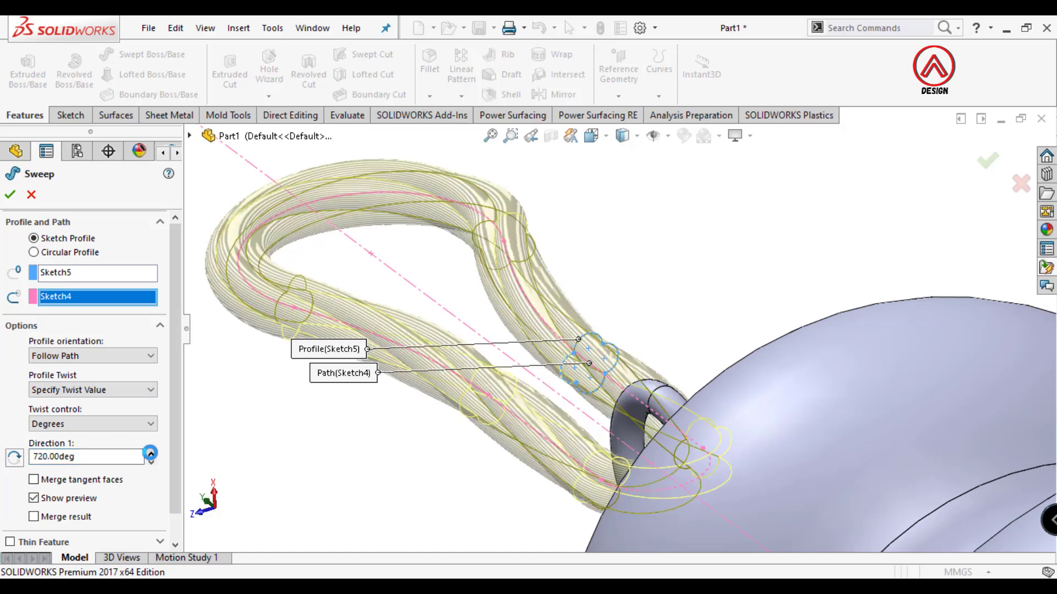
click(151, 453)
click(150, 453)
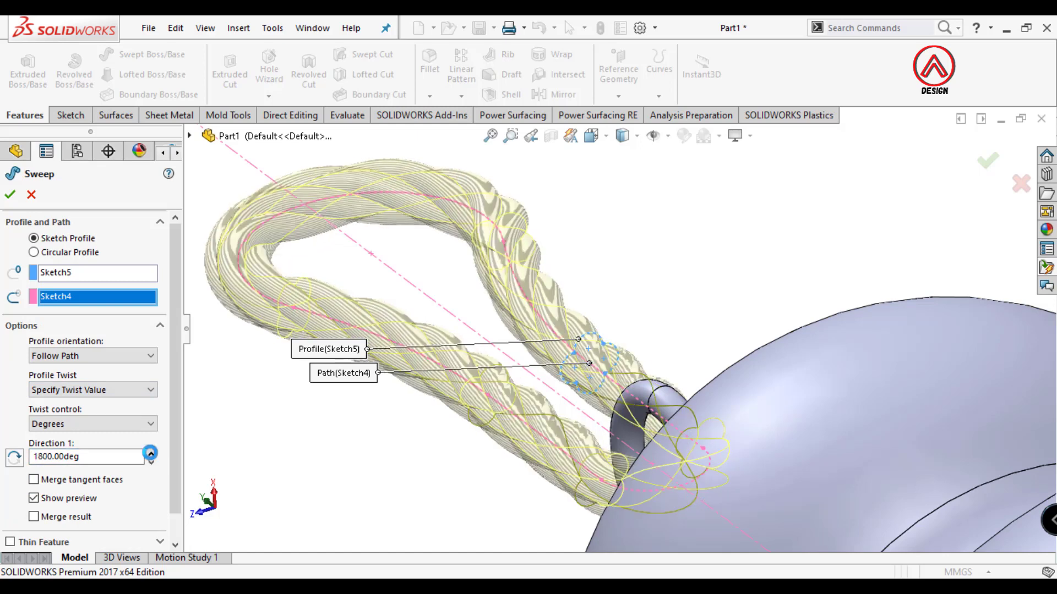
click(150, 453)
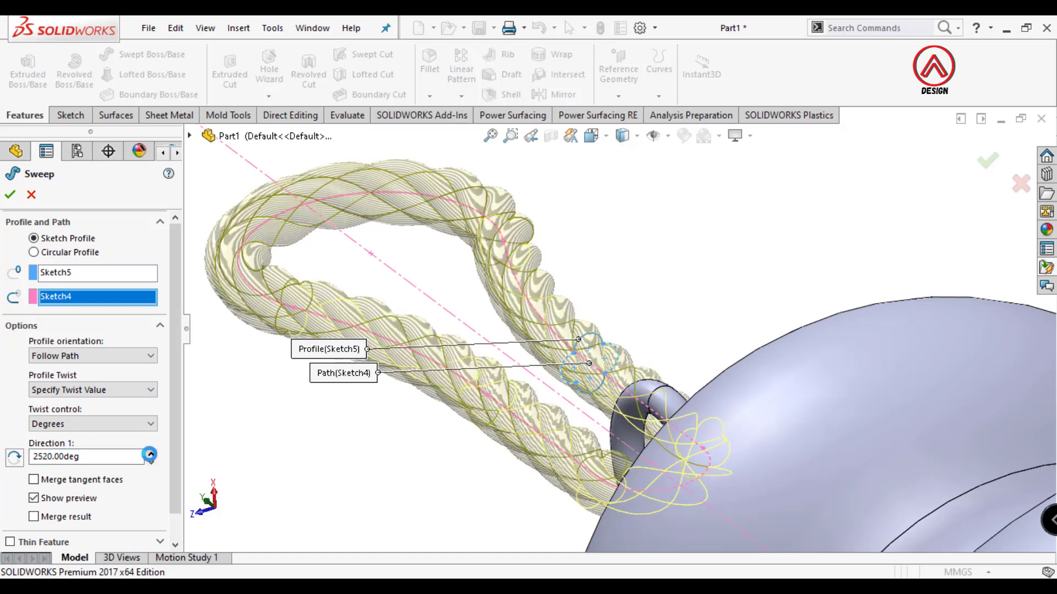
click(150, 453)
click(150, 453)
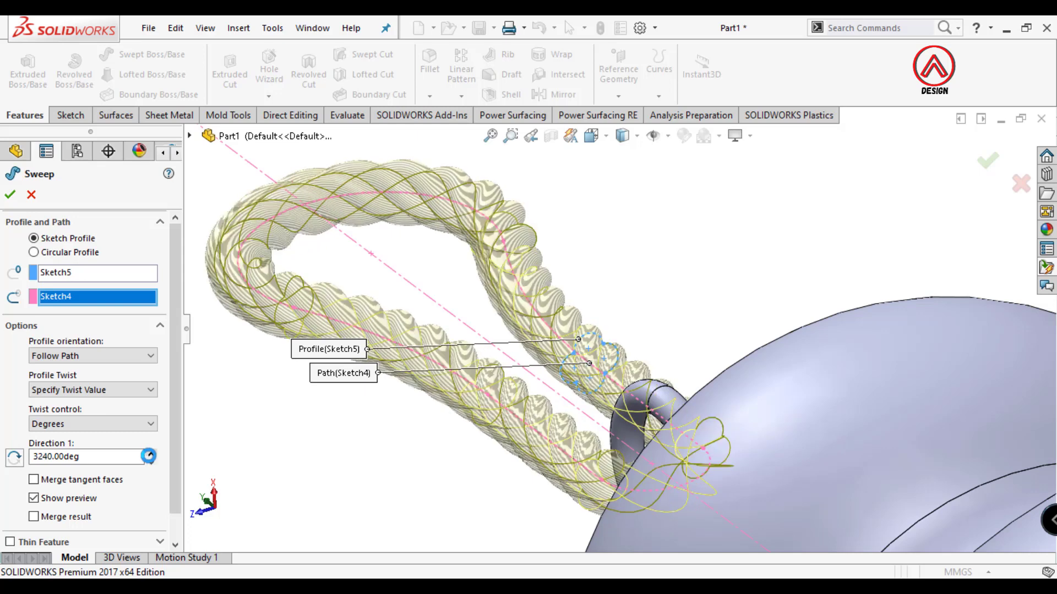
click(150, 453)
scroll(413, 426, up, 3)
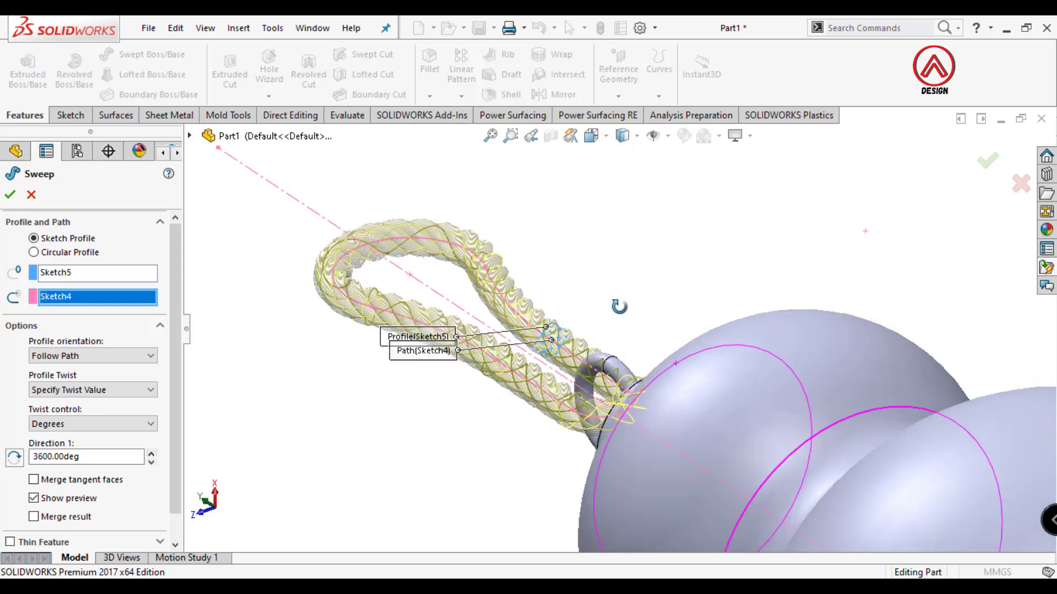
scroll(618, 302, down, 2)
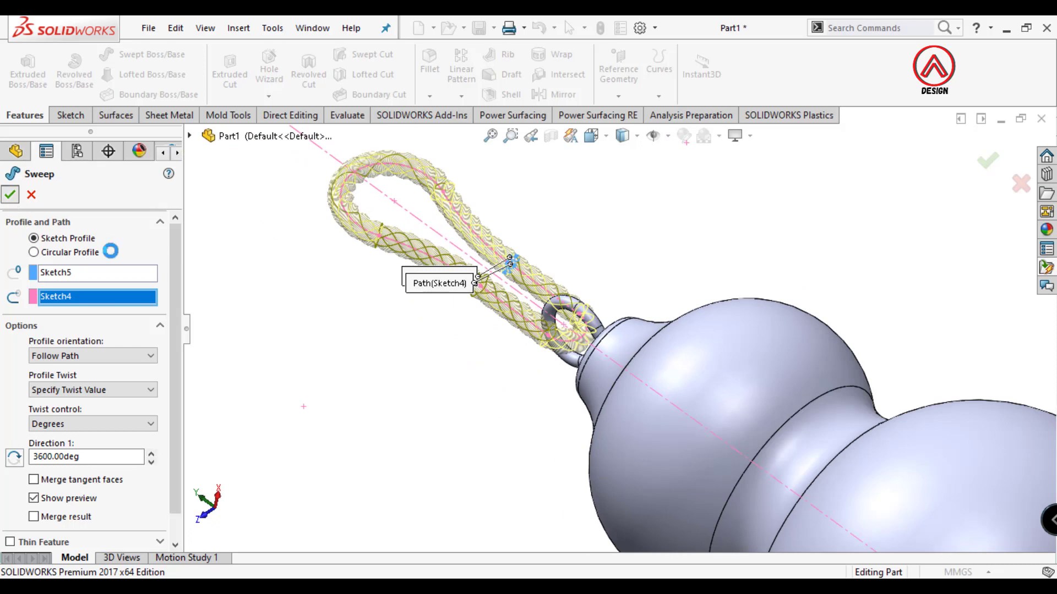
scroll(511, 453, up, 3)
middle_drag(511, 453, 573, 231)
Switch to the Right view, then start and abandon an empty Right Plane sketch.
click(591, 135)
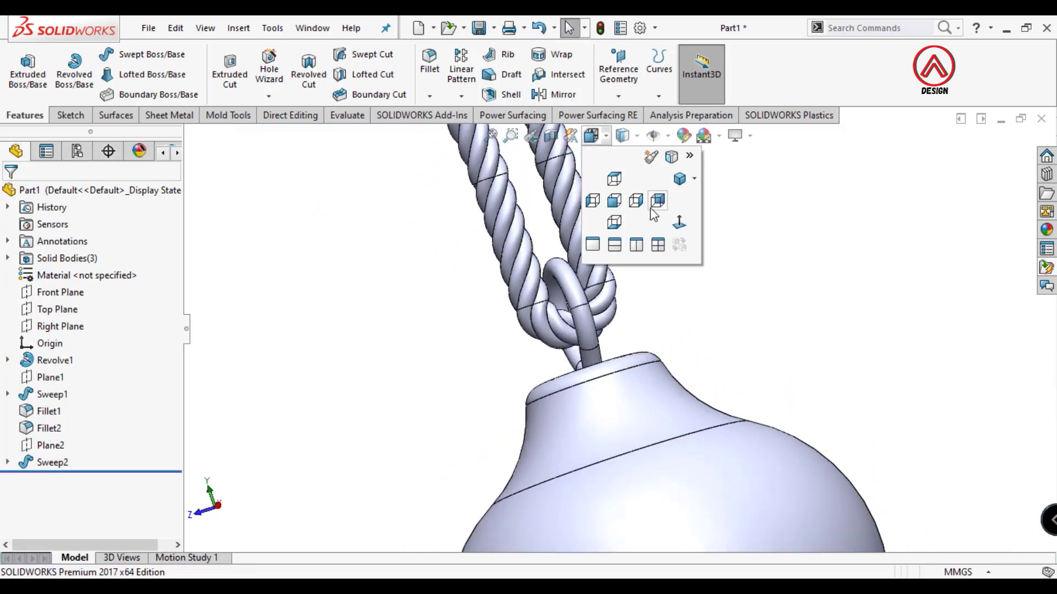
click(684, 226)
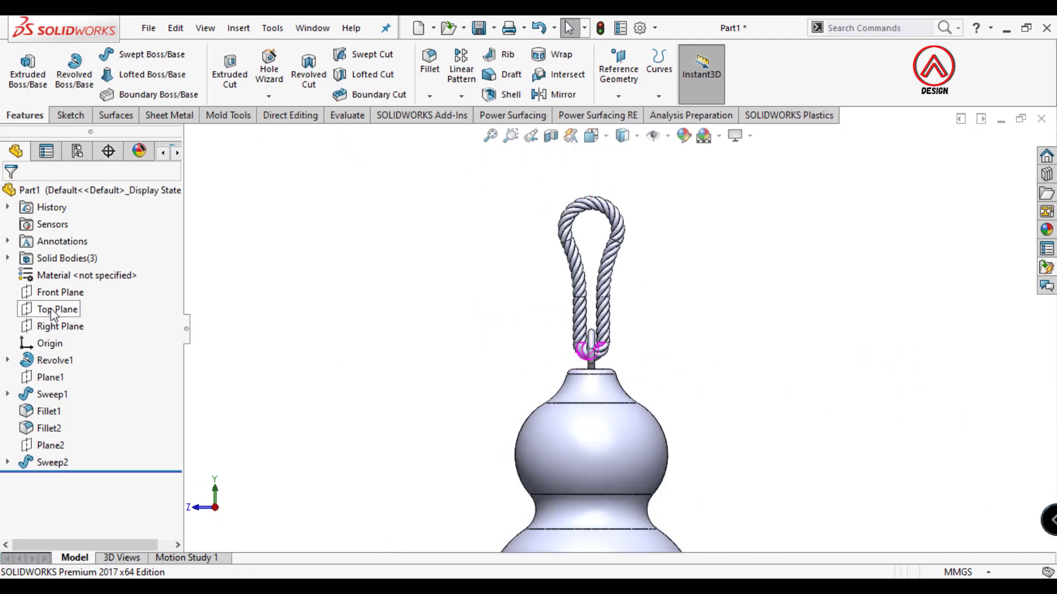
click(58, 326)
click(69, 300)
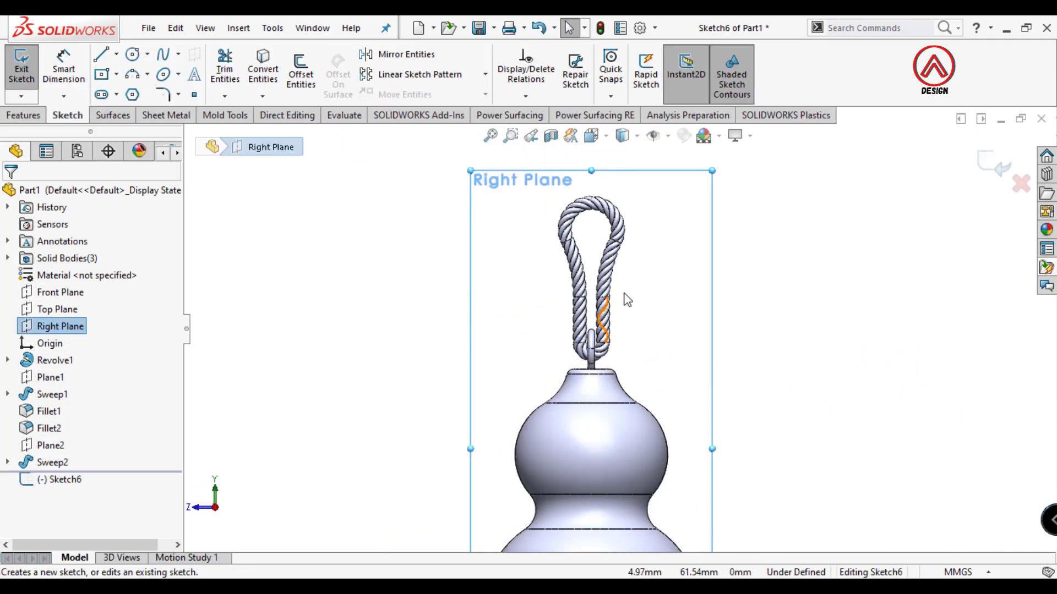
scroll(627, 300, down, 3)
click(988, 163)
Edit Sketch4 under Sweep2 to set the neck width to 3 and rebuild.
click(7, 462)
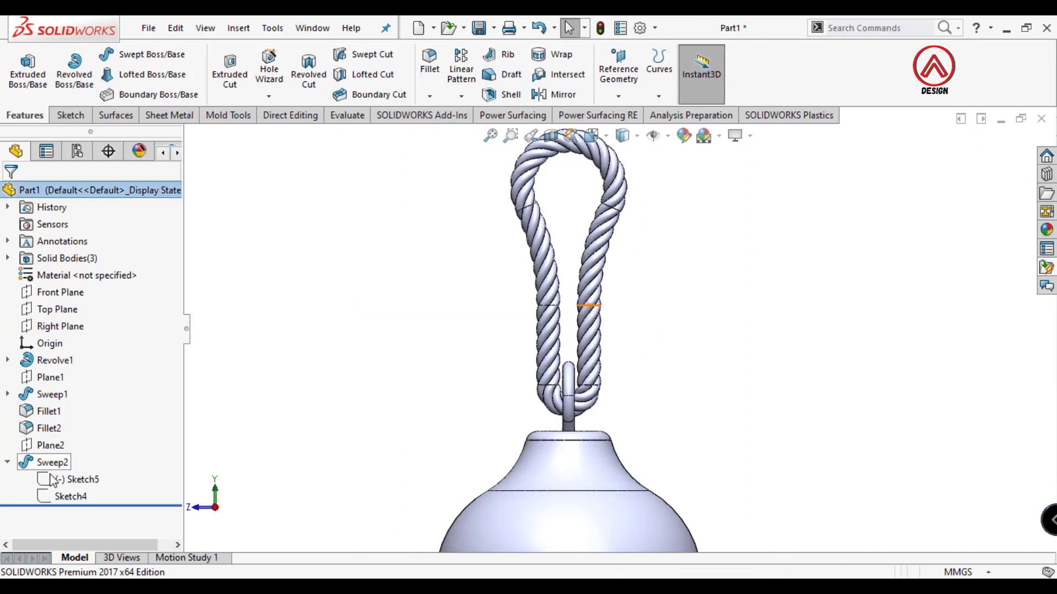
click(69, 496)
click(70, 454)
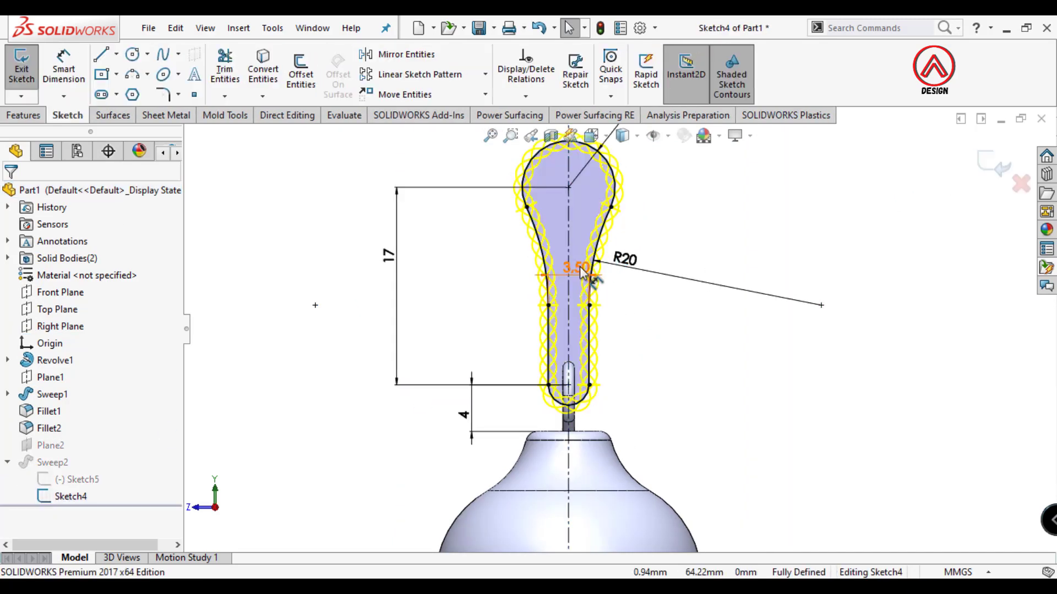
text(3)
key(Return)
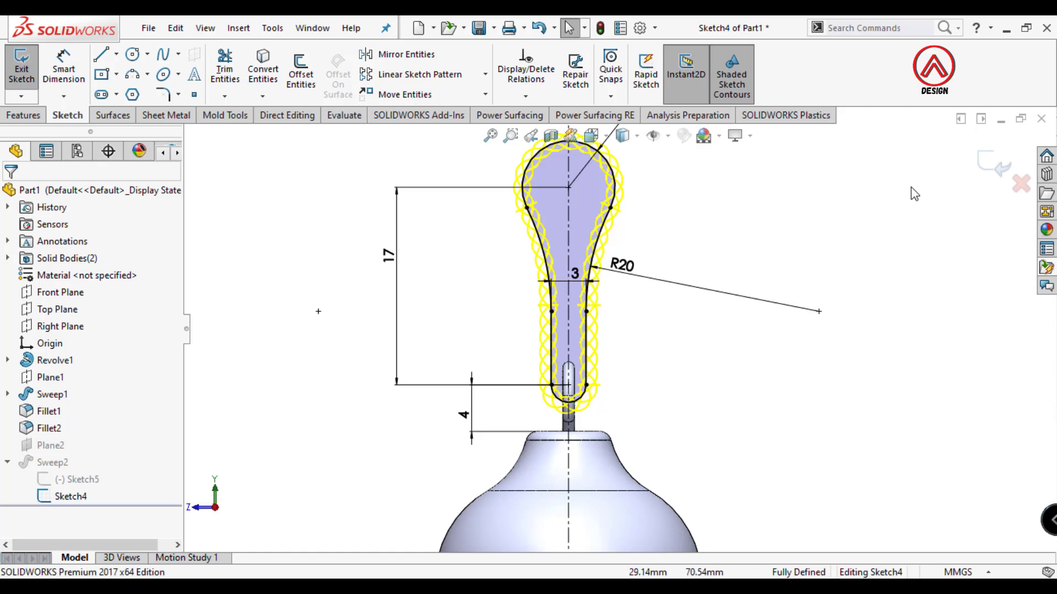
click(985, 167)
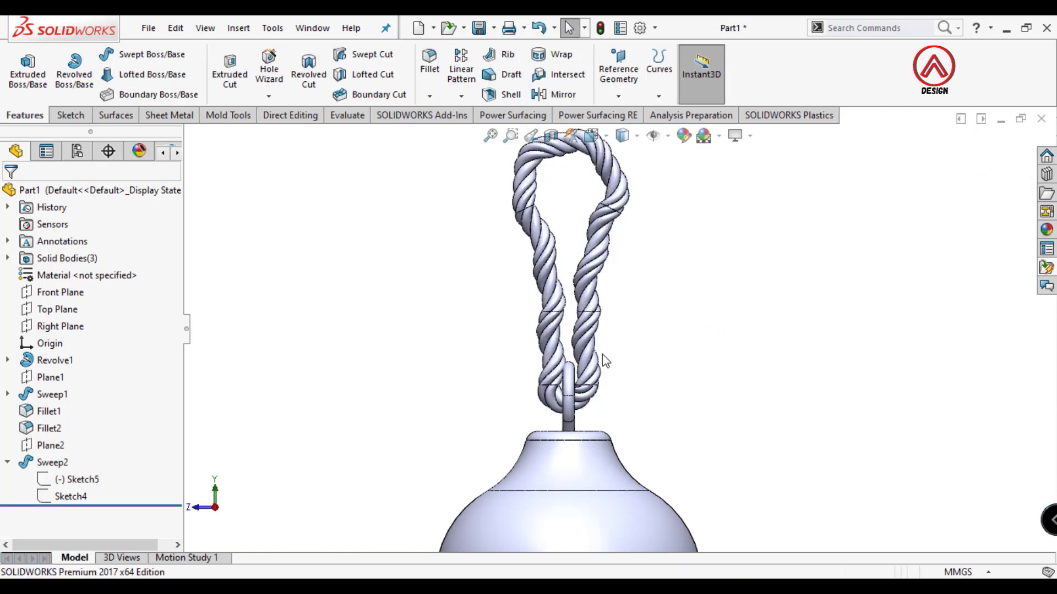
Edit Sketch5 and make the profile point coincident with the path, then undo it.
click(77, 480)
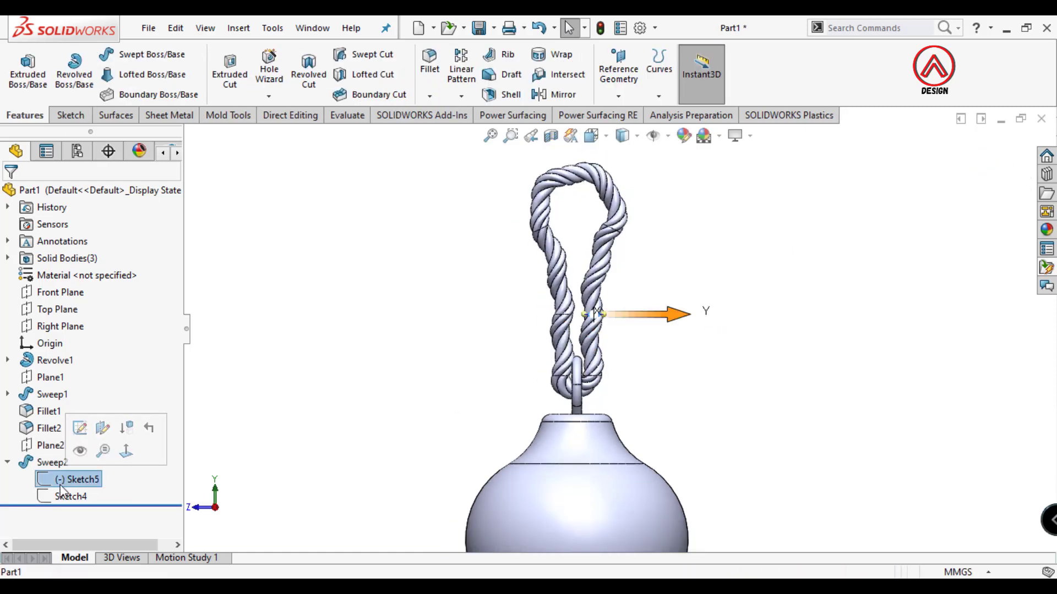
click(79, 431)
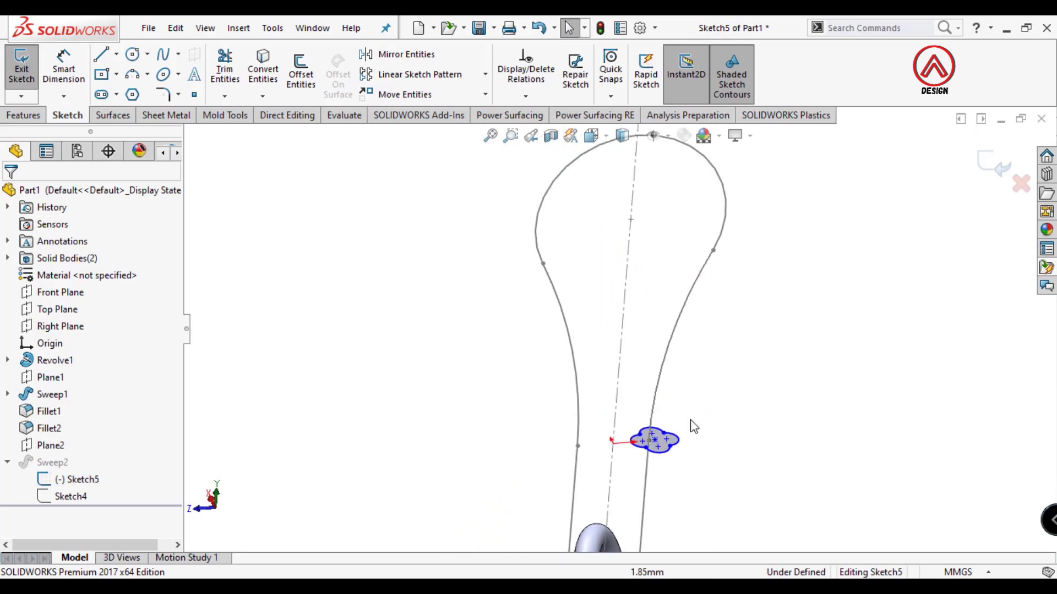
click(596, 365)
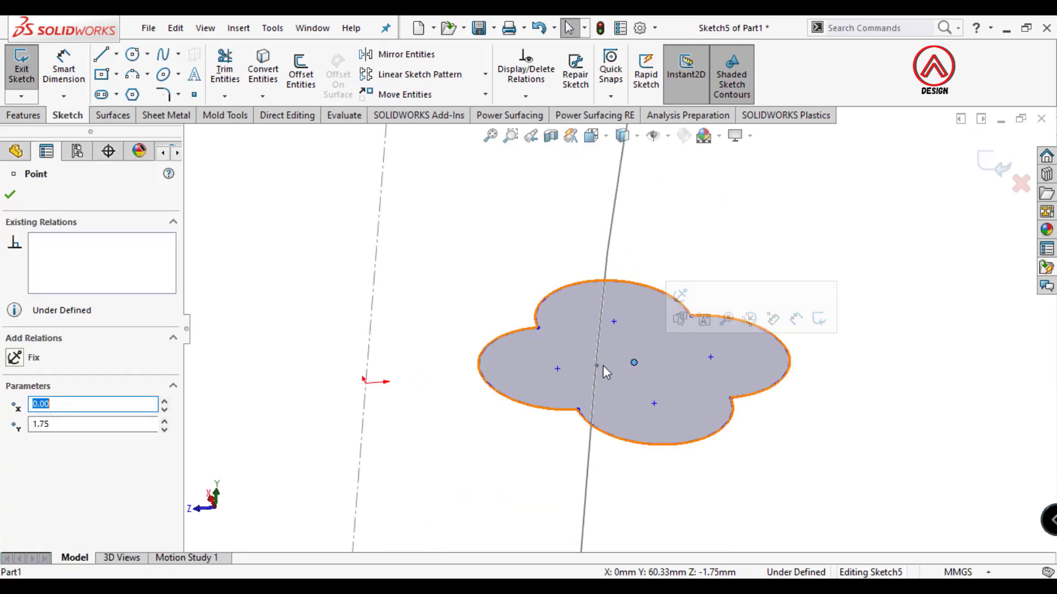
ctrl+click(596, 365)
click(692, 314)
click(690, 296)
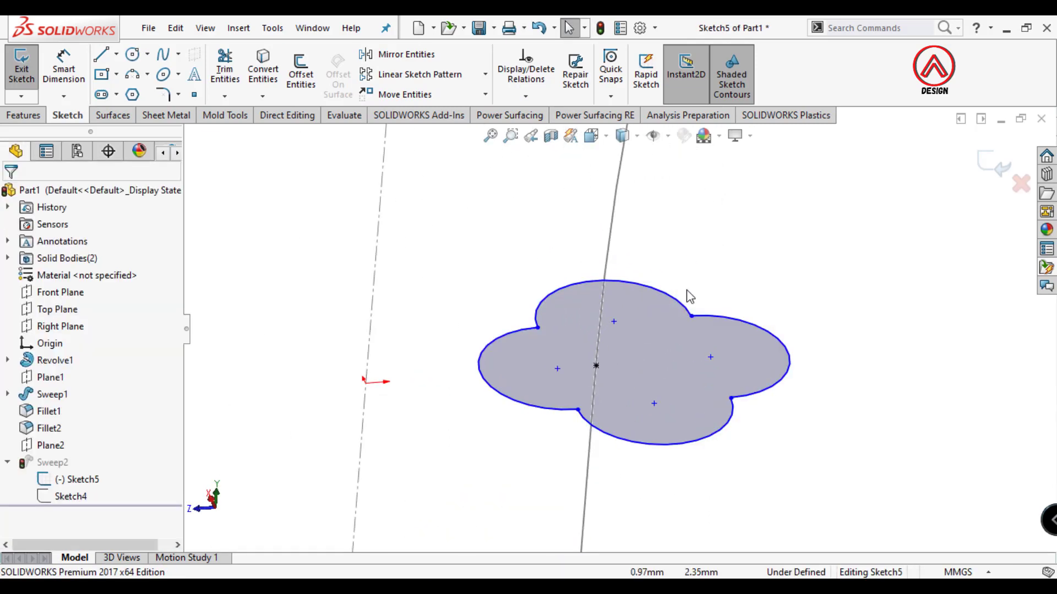
key(ctrl+z)
Select all profile arcs and centre point, start Move Entities, then cancel it.
click(677, 325)
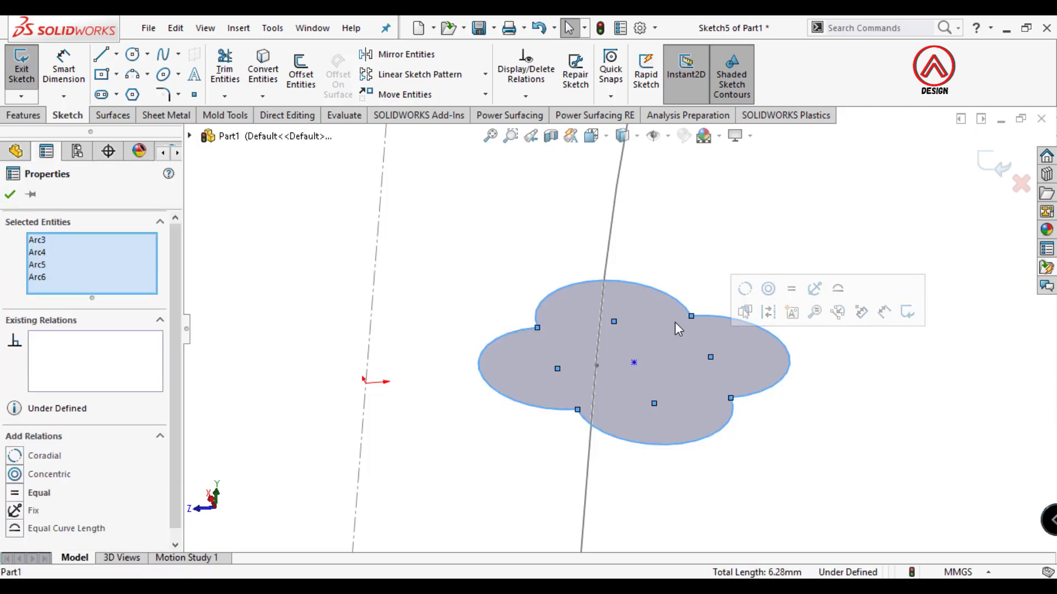
click(750, 229)
drag(880, 211, 561, 417)
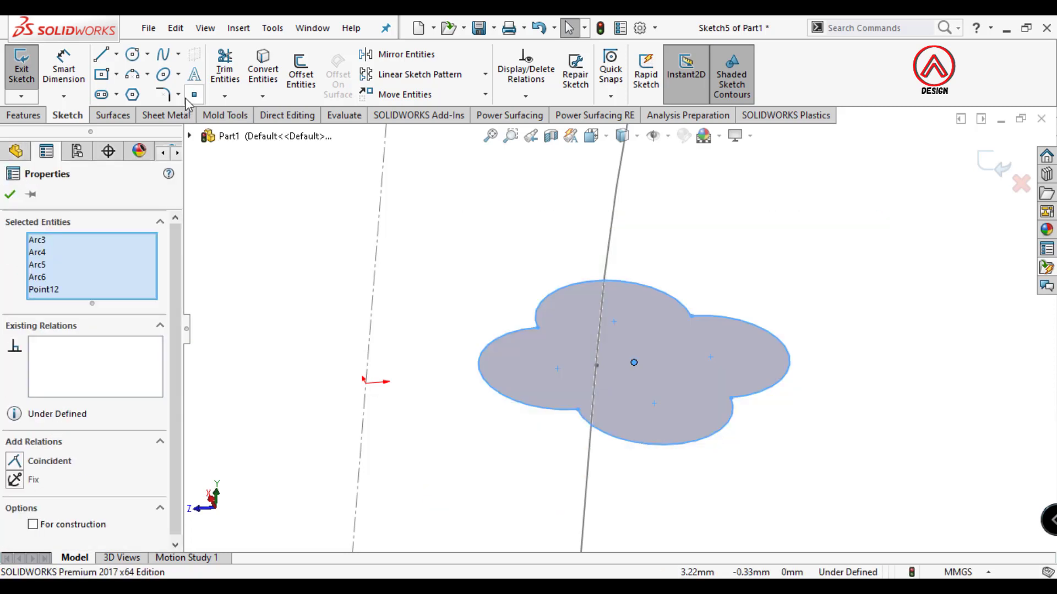
click(404, 94)
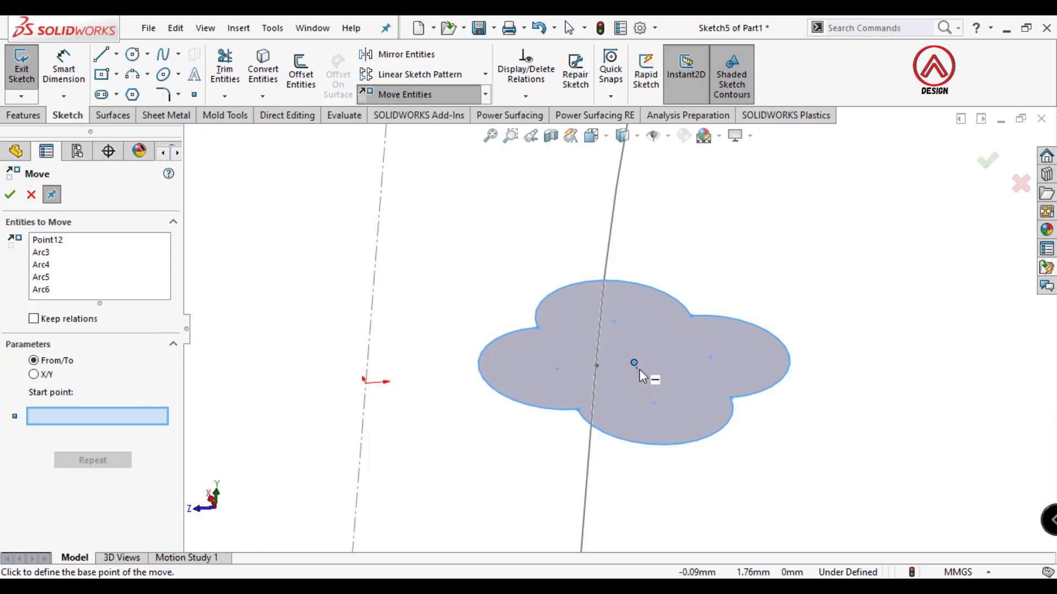
click(634, 364)
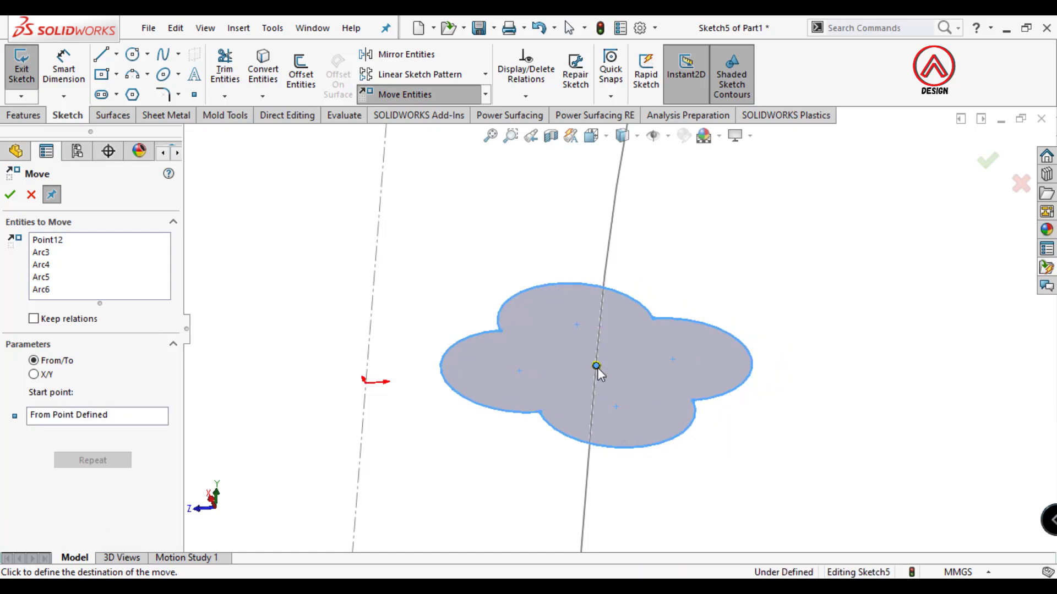
key(Escape)
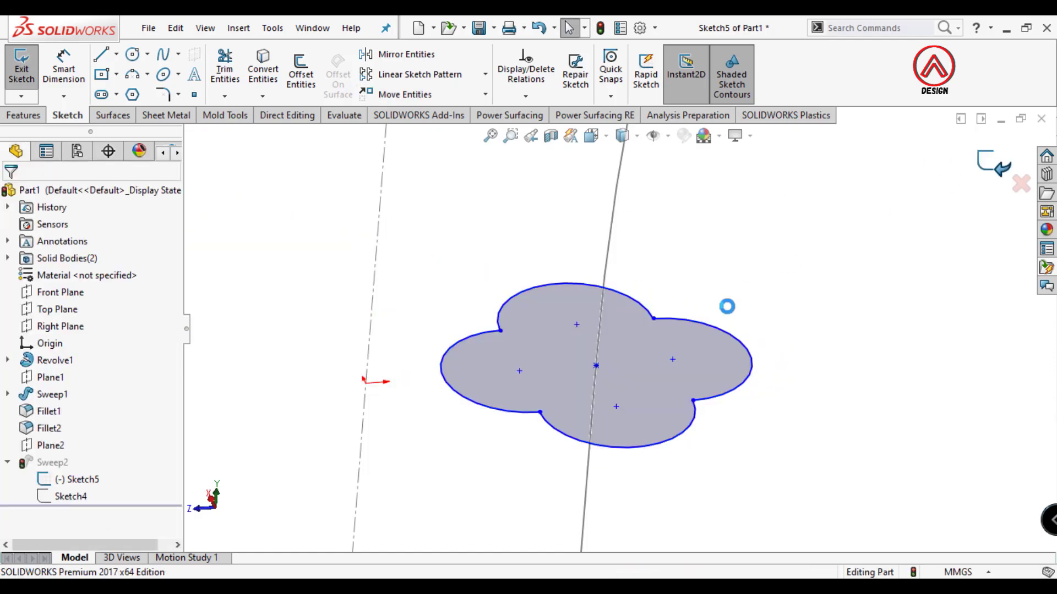
scroll(694, 341, up, 5)
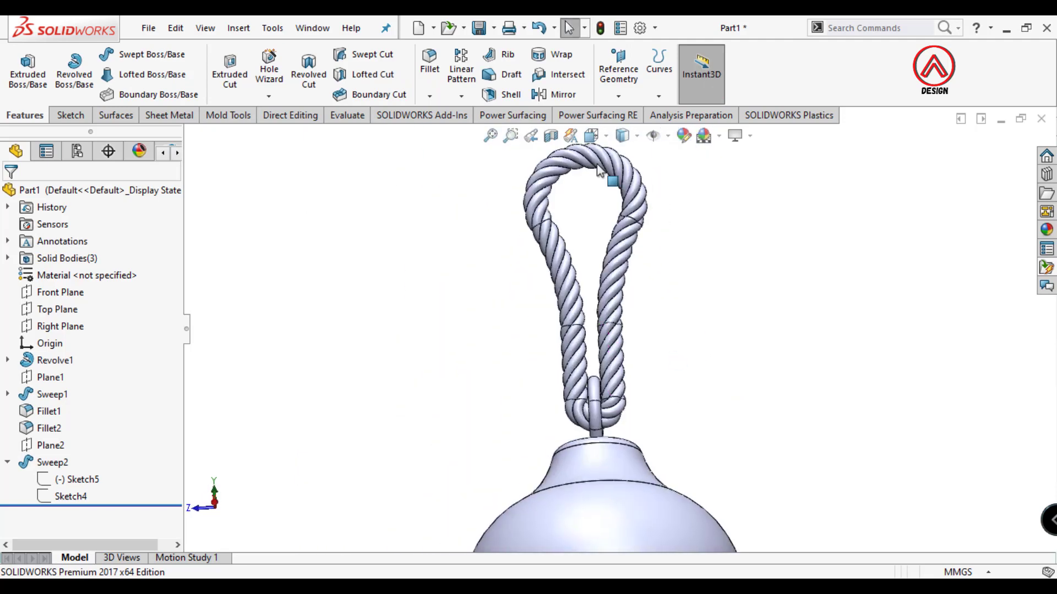
Start a new sketch on the Front Plane viewed straight from the front.
click(592, 136)
click(663, 251)
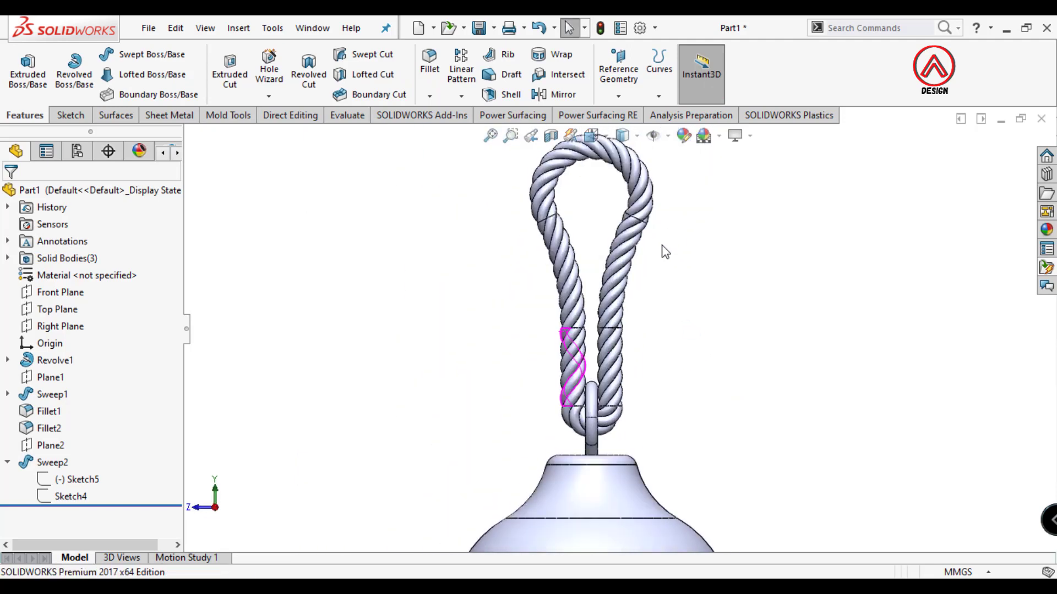
click(55, 292)
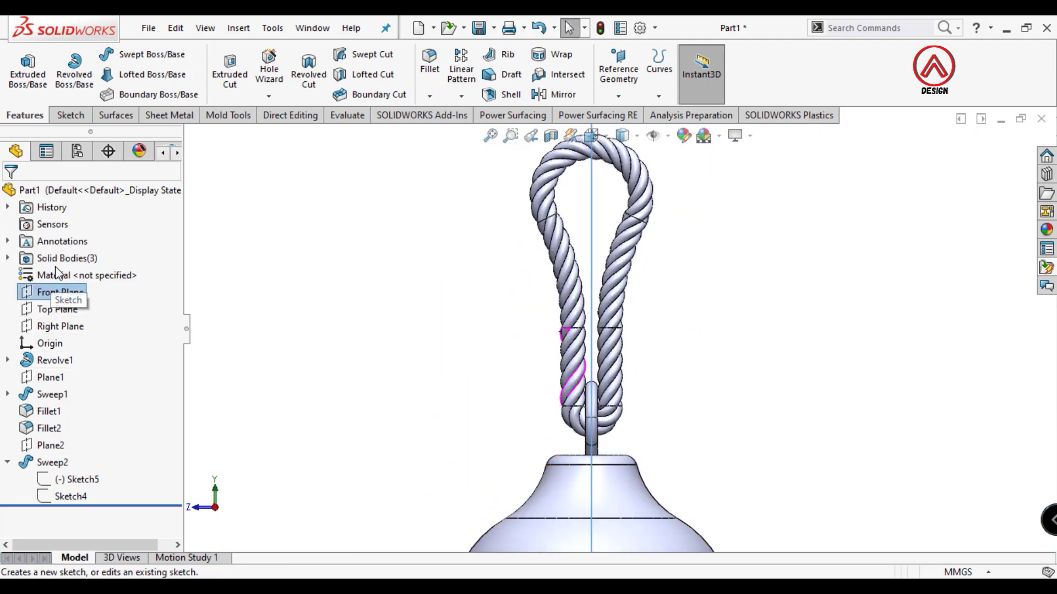
click(592, 136)
click(603, 250)
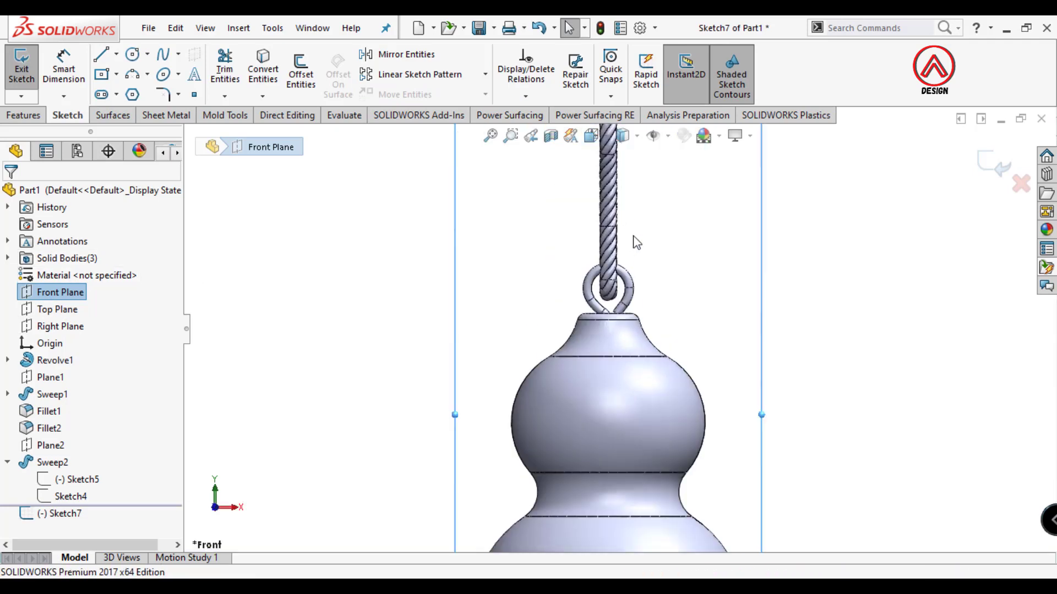
scroll(602, 268, up, 3)
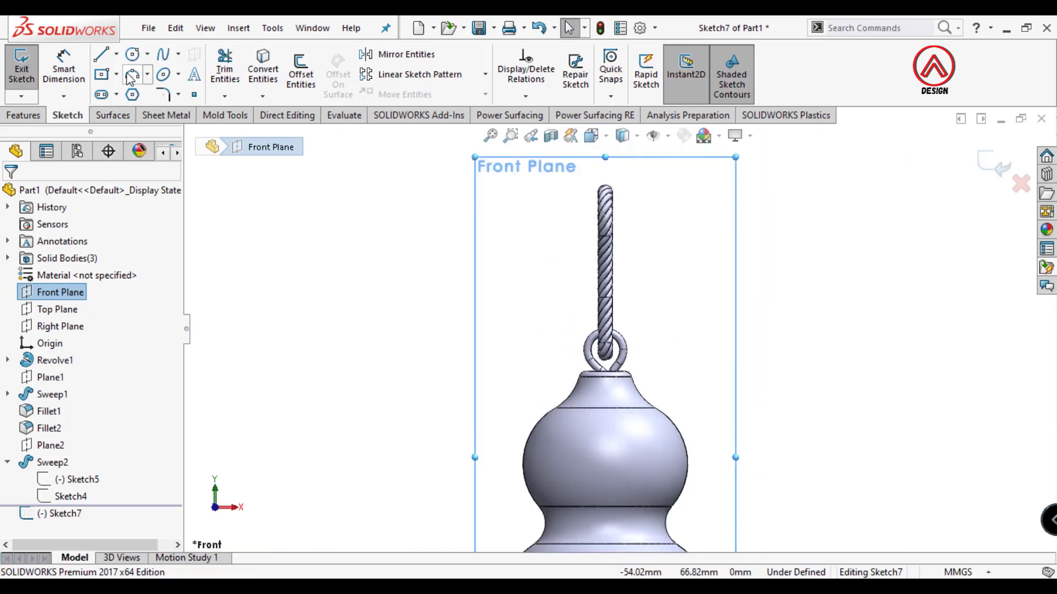
Draw a vertical centreline from the origin up past the rope.
click(103, 76)
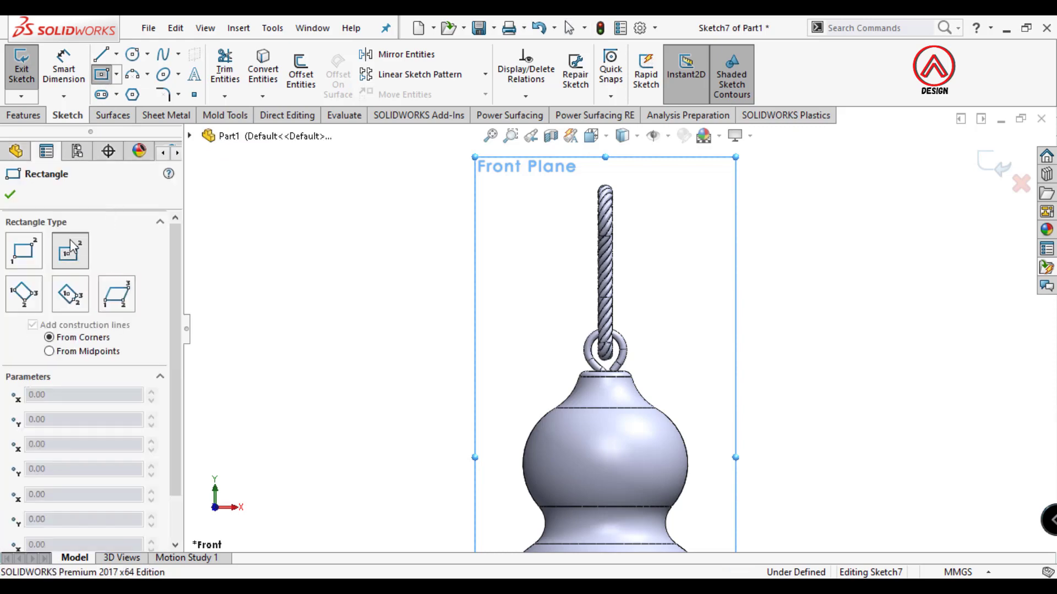
scroll(657, 287, down, 2)
scroll(658, 287, down, 2)
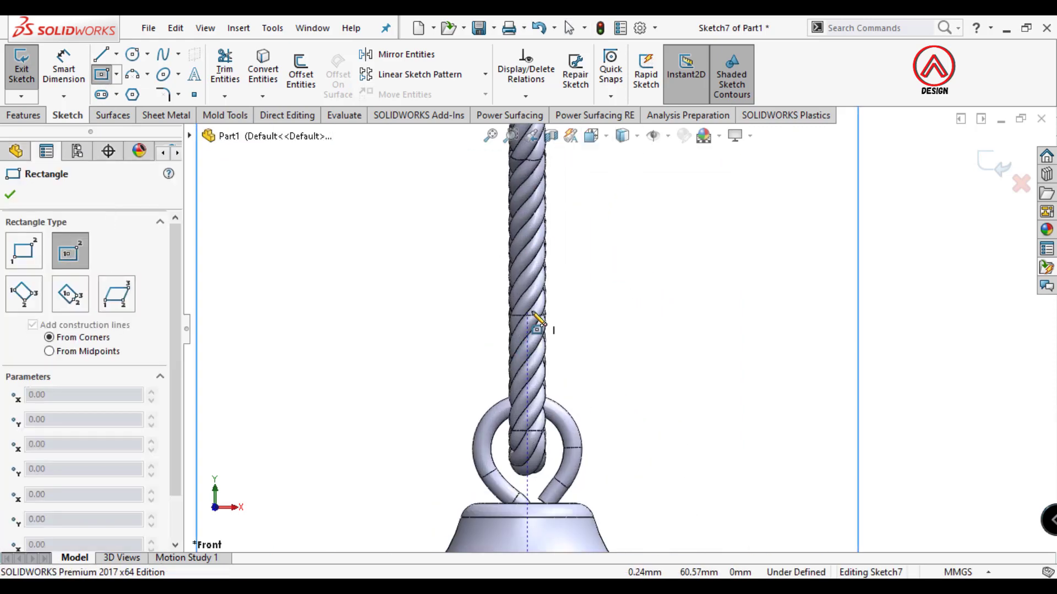
scroll(620, 325, up, 3)
click(116, 53)
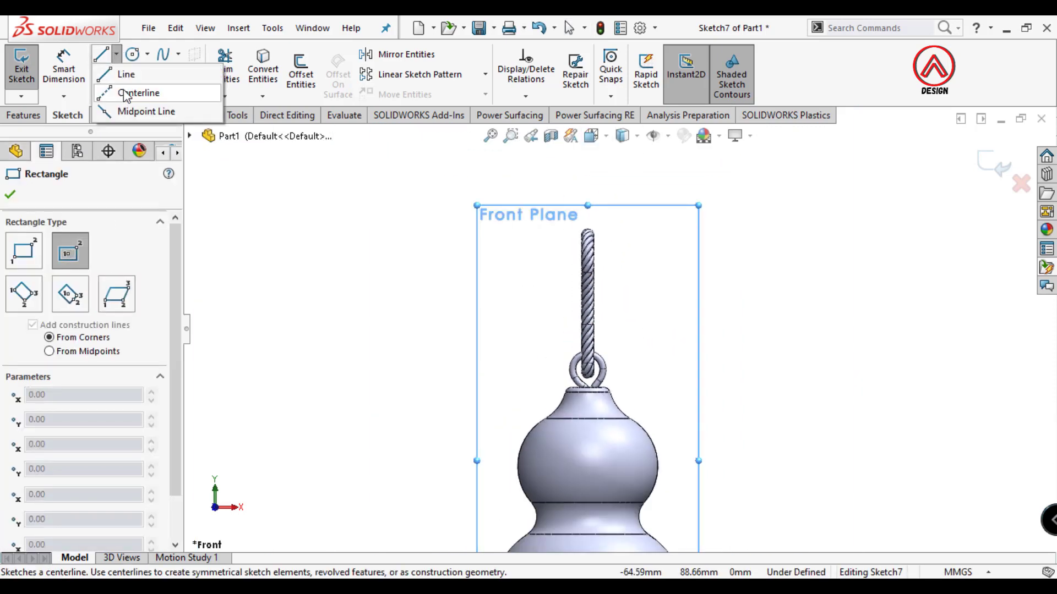
click(142, 90)
scroll(586, 303, up, 3)
click(600, 539)
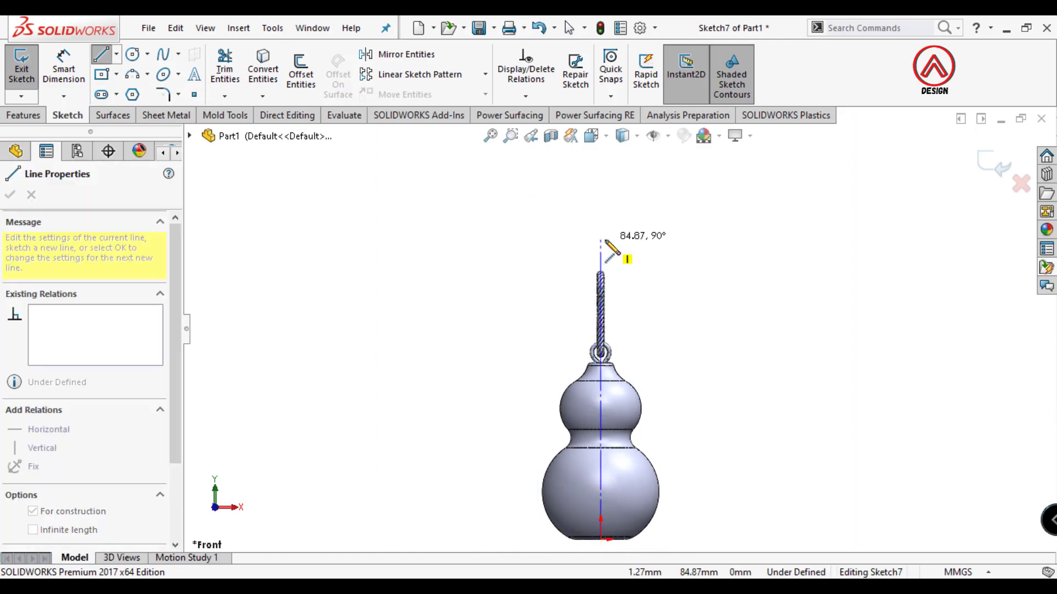
click(600, 240)
key(Escape)
scroll(641, 261, down, 2)
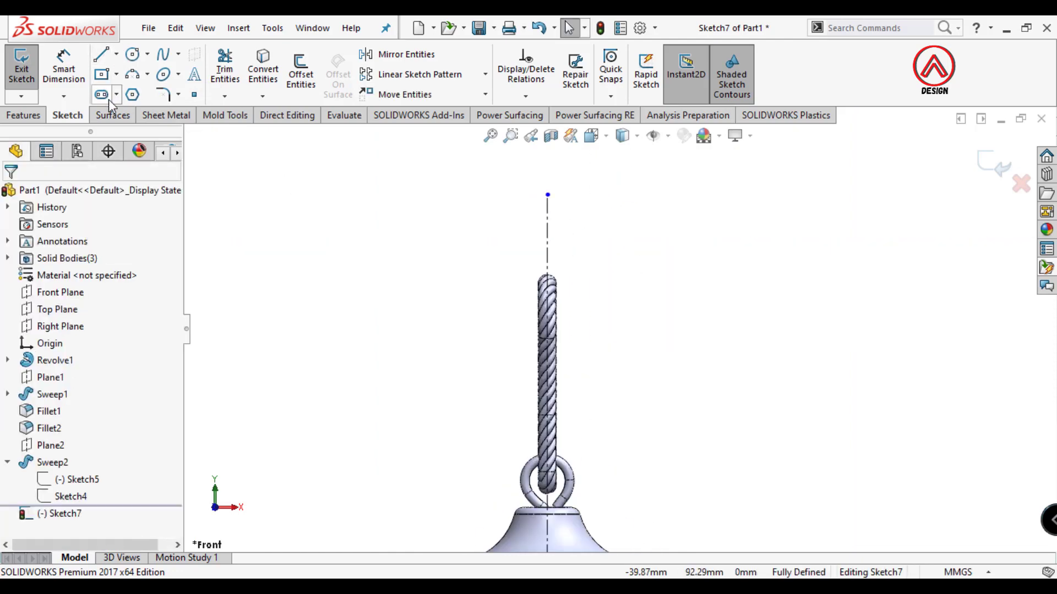
Draw a centre rectangle centred on the rope's axis.
click(102, 74)
scroll(550, 418, down, 5)
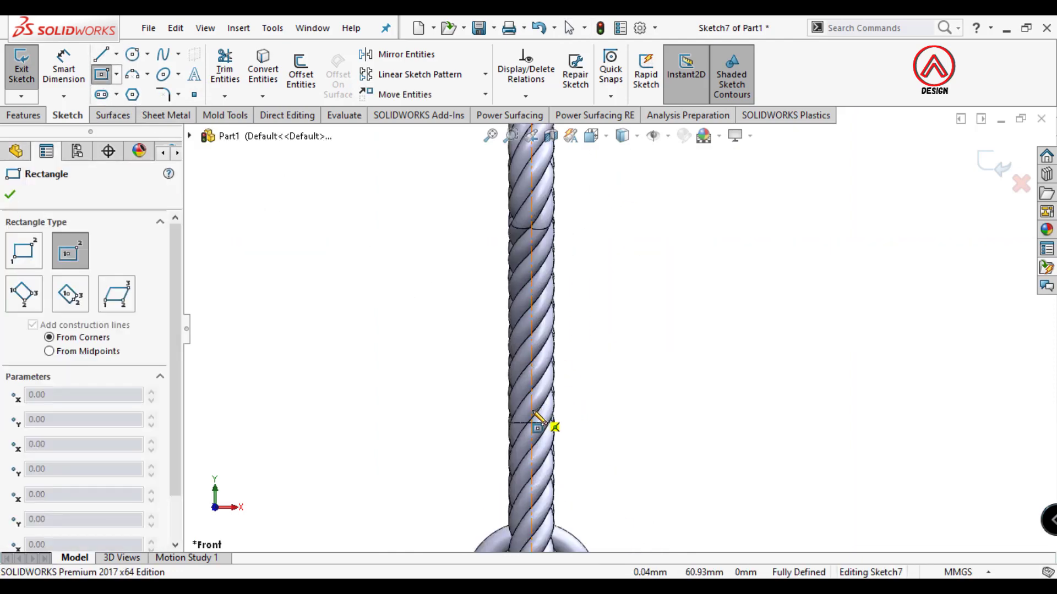
scroll(549, 412, down, 3)
click(539, 394)
click(690, 268)
key(Escape)
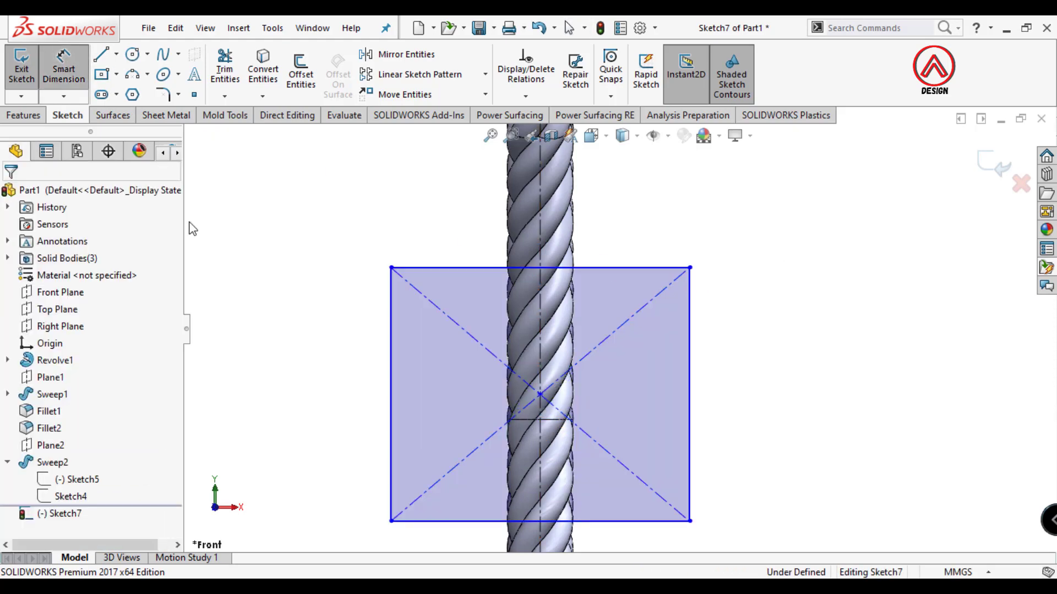
Dimension the rectangle 5 high and 7.50 wide.
click(390, 361)
click(342, 379)
text(5)
key(Return)
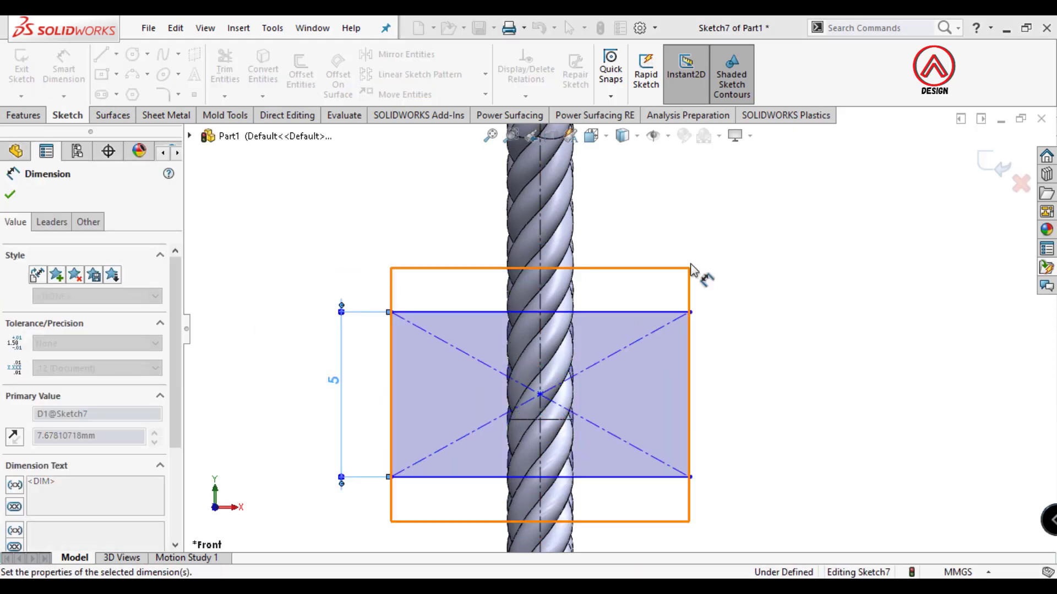
click(627, 312)
click(611, 269)
text(7.5)
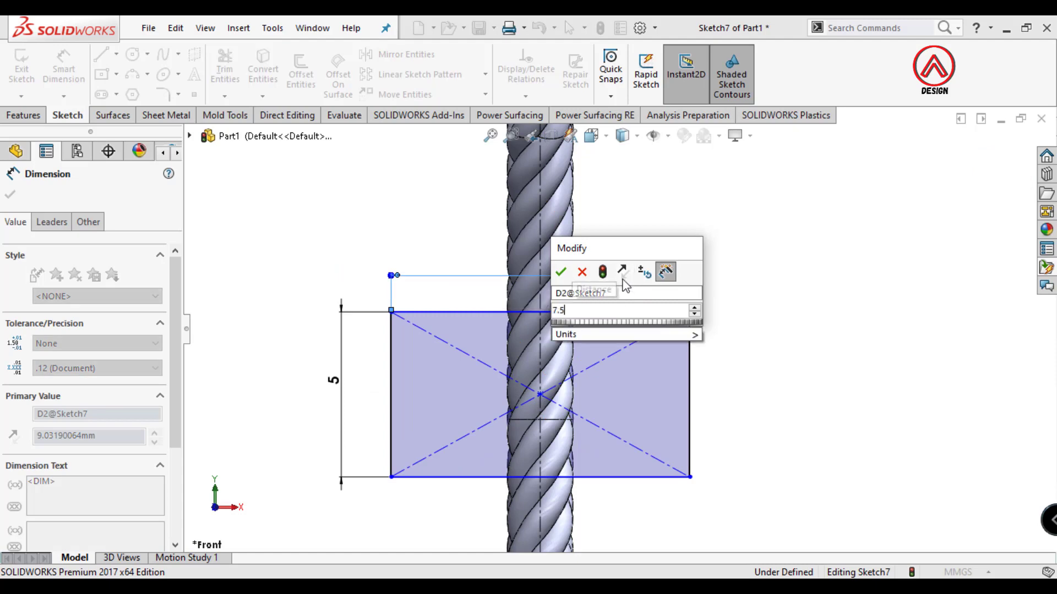
key(Return)
Dimension the rectangle's centre 9 above the bulb's top edge.
scroll(743, 348, up, 5)
scroll(672, 377, down, 4)
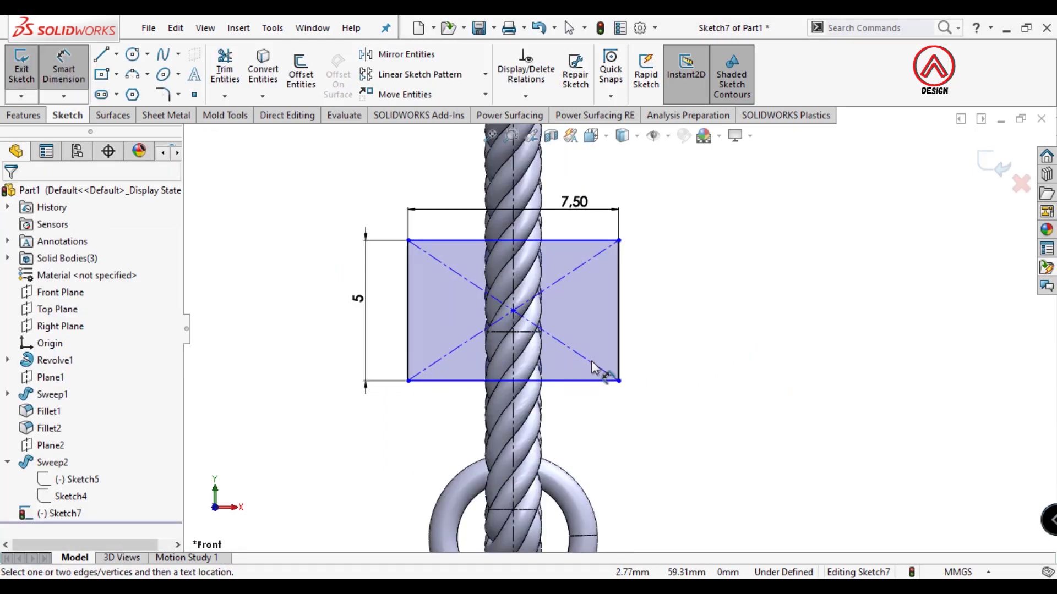
click(512, 311)
scroll(547, 359, up, 4)
click(553, 448)
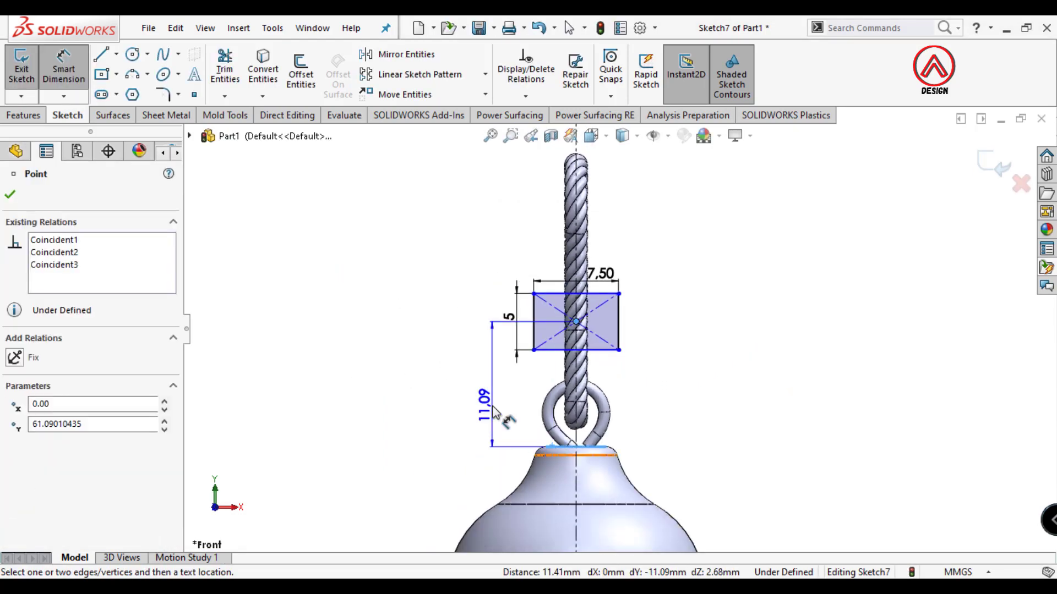
click(472, 406)
text(8)
key(Return)
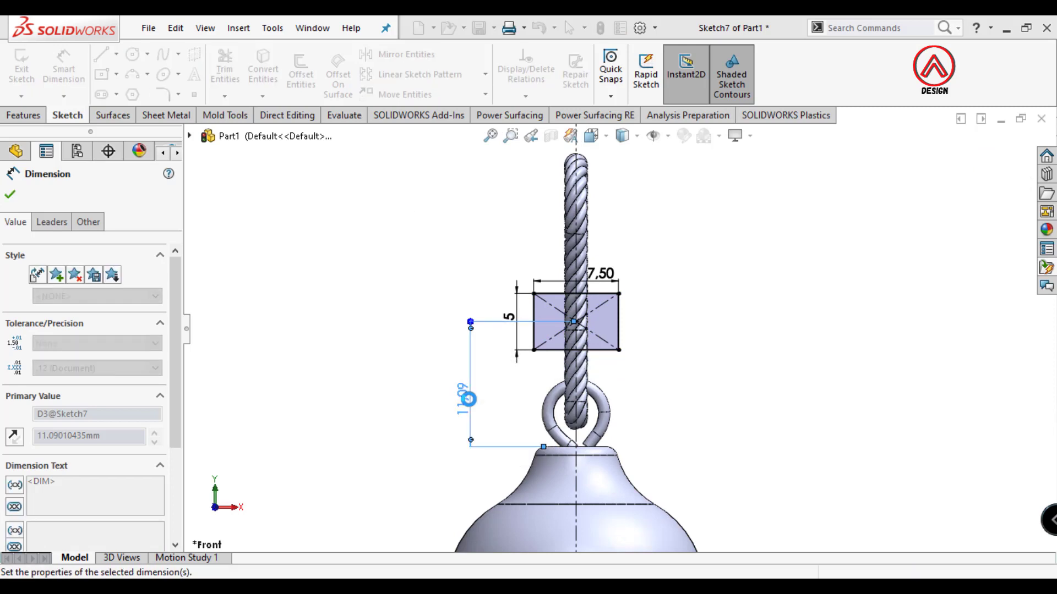
click(469, 413)
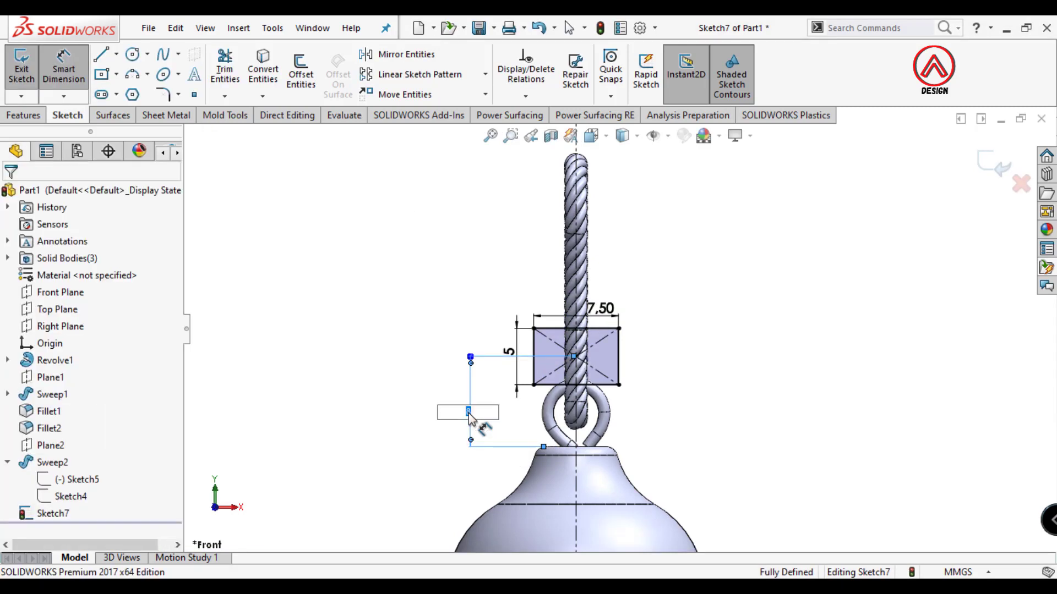
text(9)
key(Return)
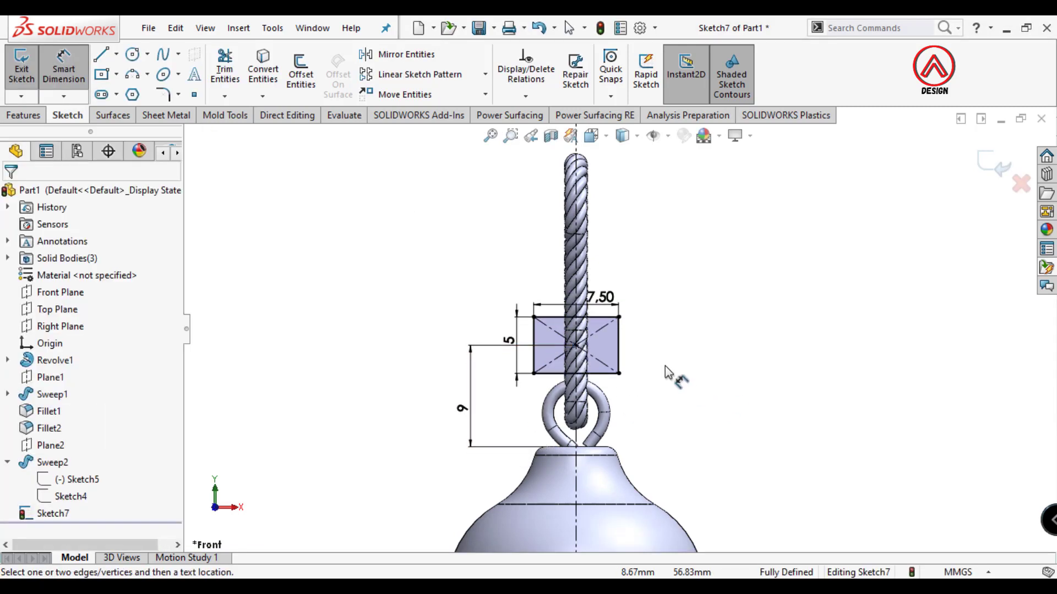
scroll(606, 341, down, 4)
Pick all four rectangle corners with Sketch Fillet to preview rounded corners.
click(165, 94)
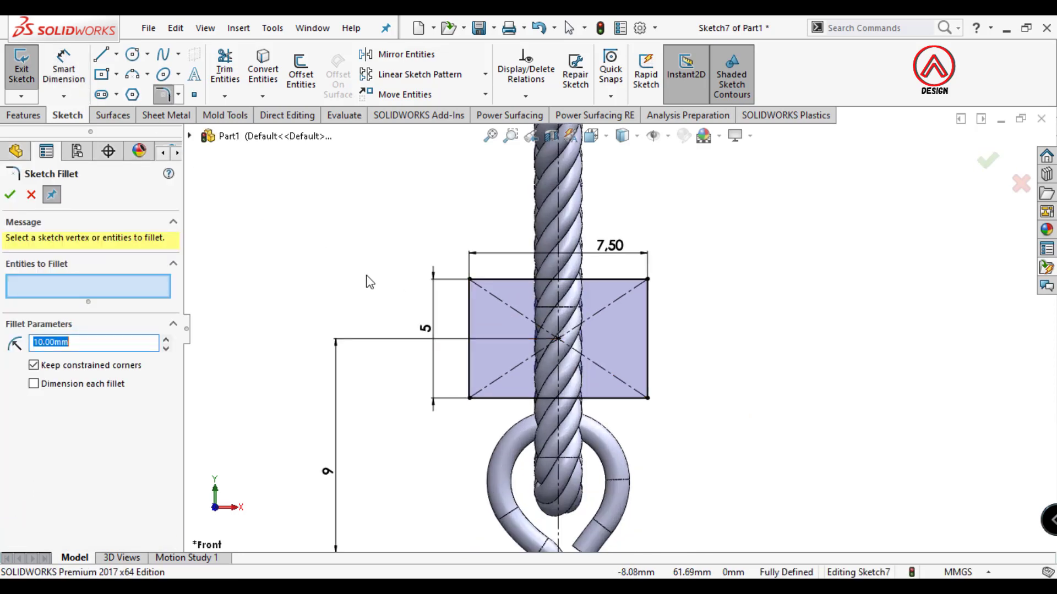
click(471, 291)
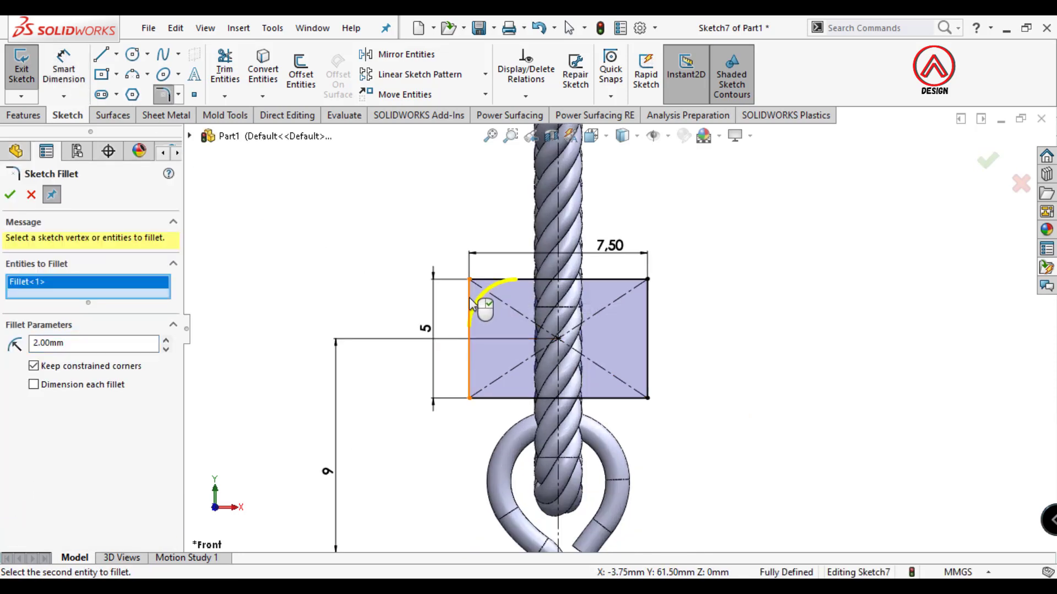
click(589, 399)
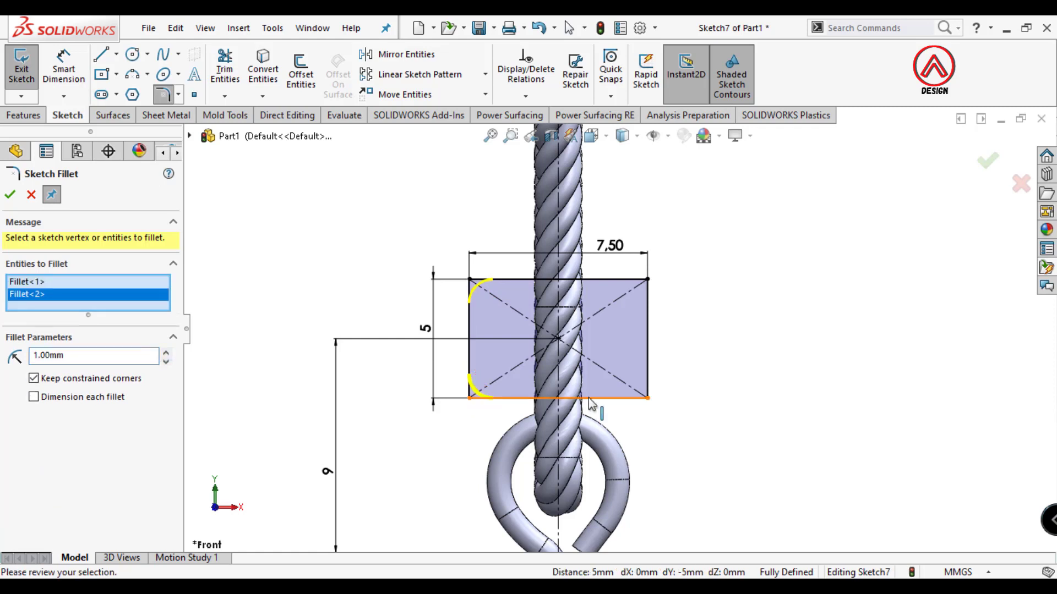
click(649, 398)
click(647, 280)
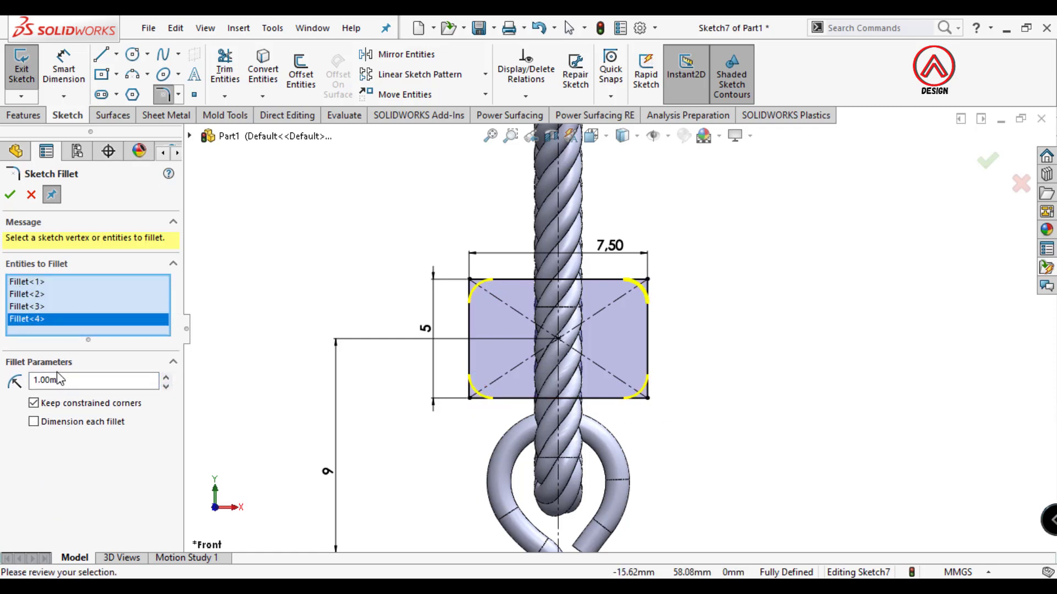
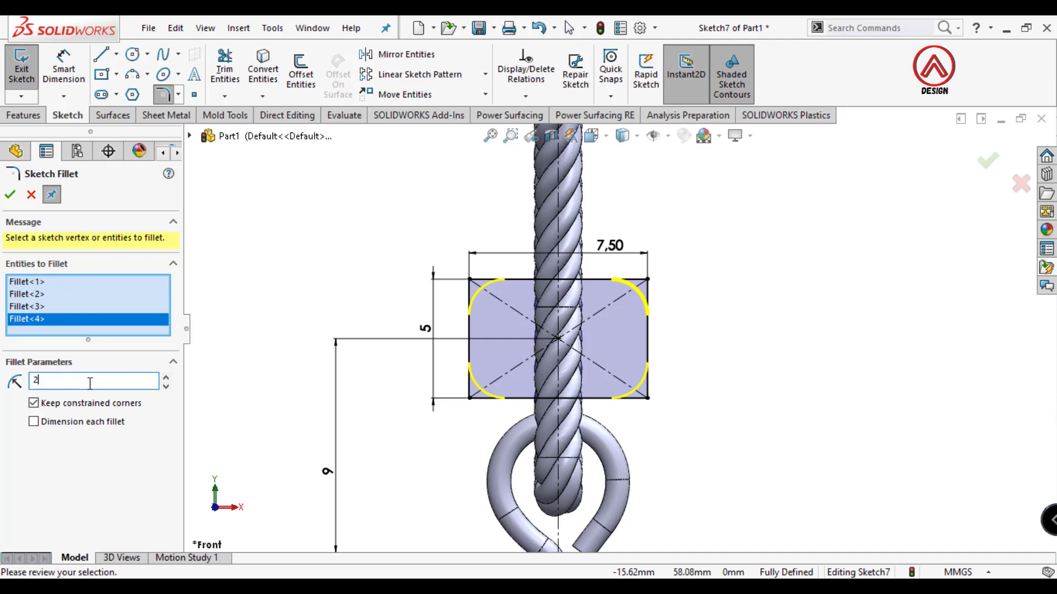
Accept the 2 mm corner fillets and draw a vertical centre line through the rectangle.
click(10, 194)
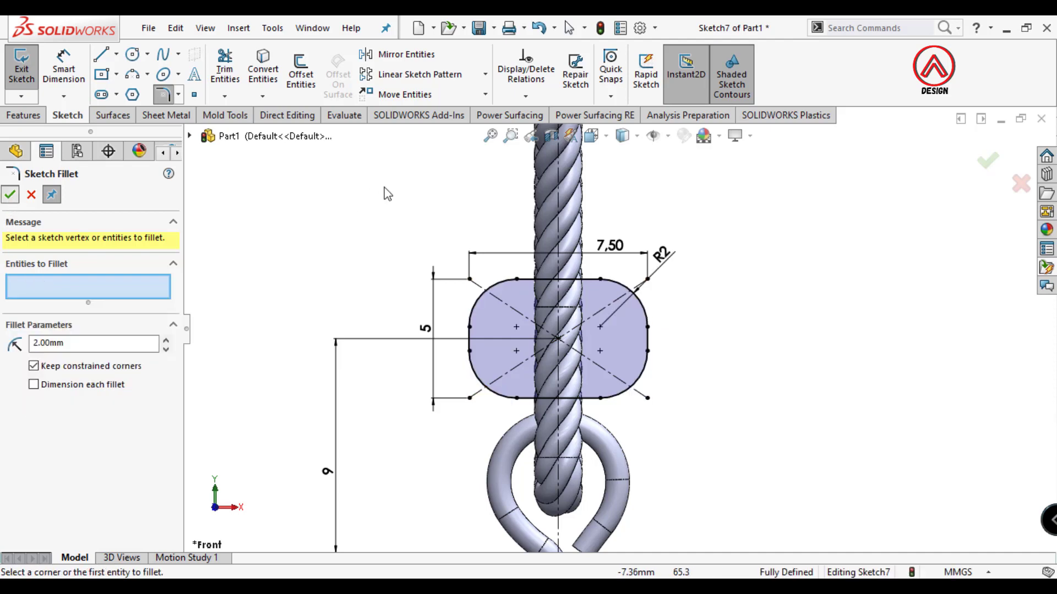
scroll(382, 193, up, 2)
scroll(382, 194, down, 3)
key(Escape)
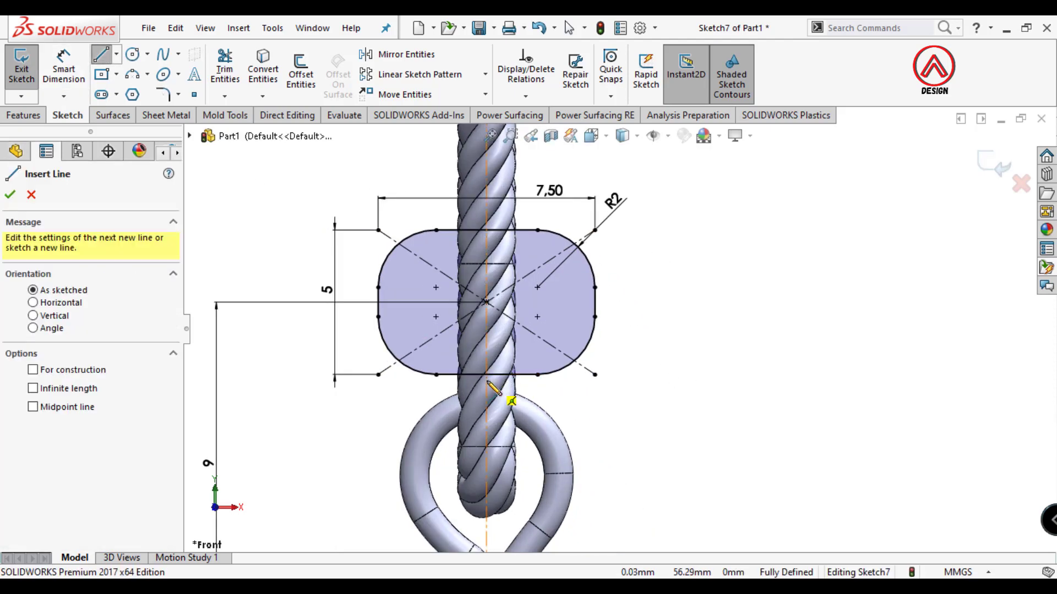
drag(485, 375, 486, 230)
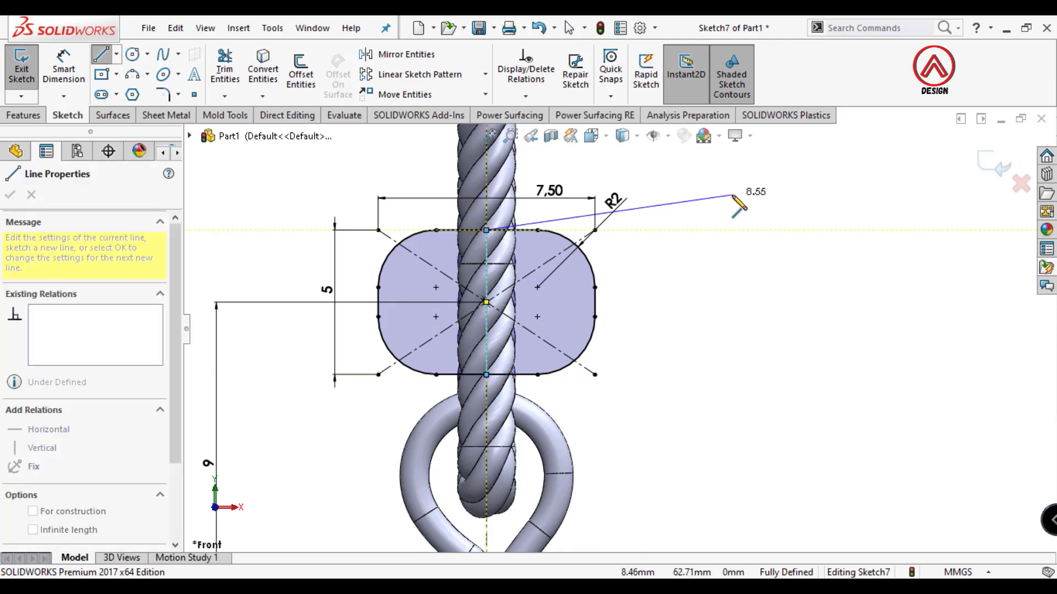
key(Escape)
key(Escape)
Revolve the left-half profile 360° about Line9 with the thin feature off.
click(23, 115)
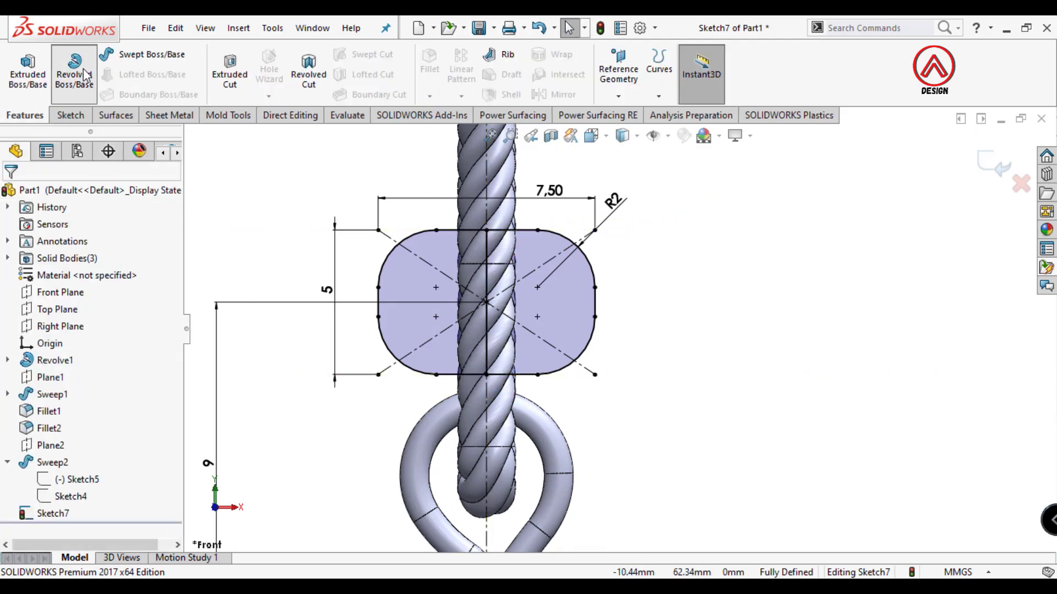
click(86, 75)
click(487, 279)
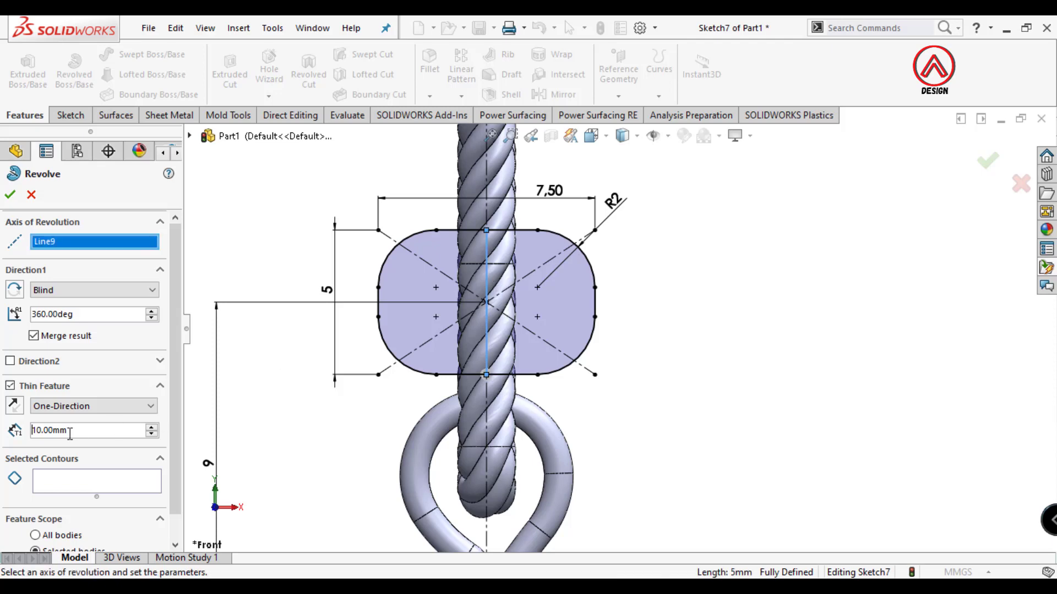
click(10, 386)
click(430, 323)
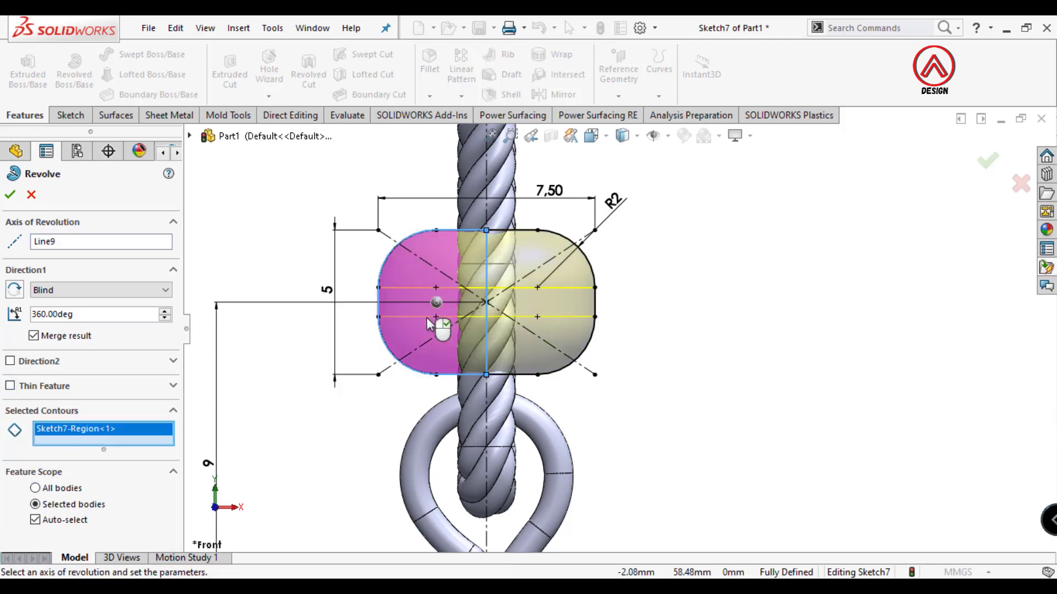
Create the Revolve2 bead and set its sketch dimension to 1.5.
click(10, 195)
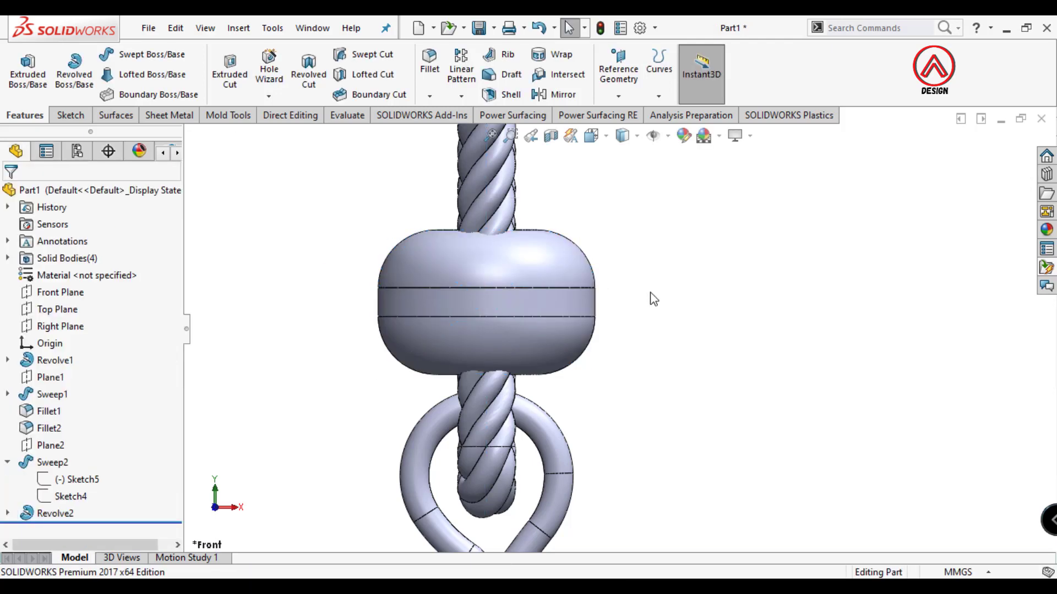
middle_drag(648, 298, 543, 231)
scroll(543, 231, down, 5)
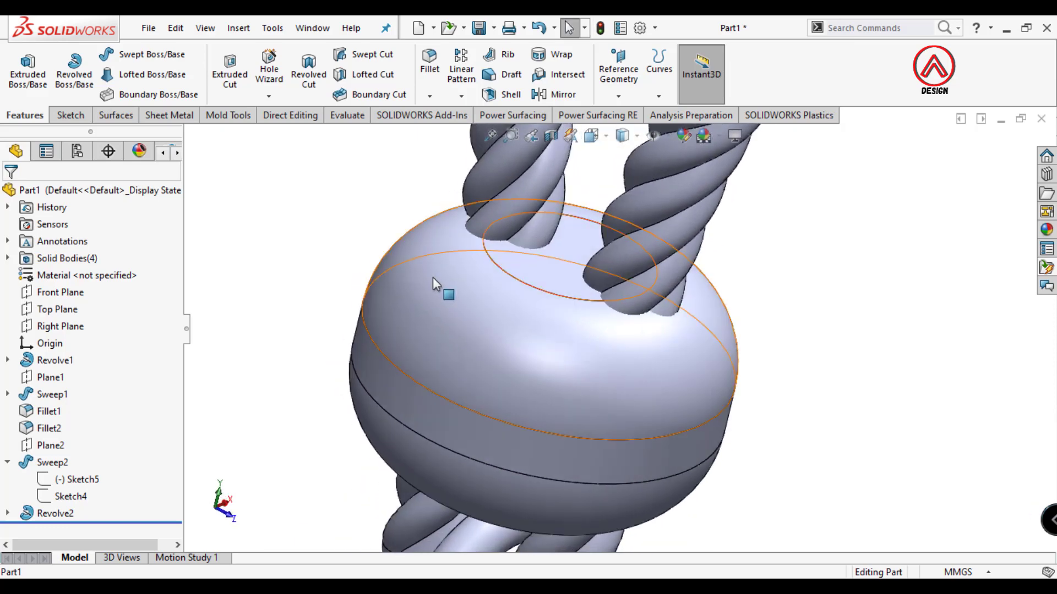
click(429, 276)
click(62, 530)
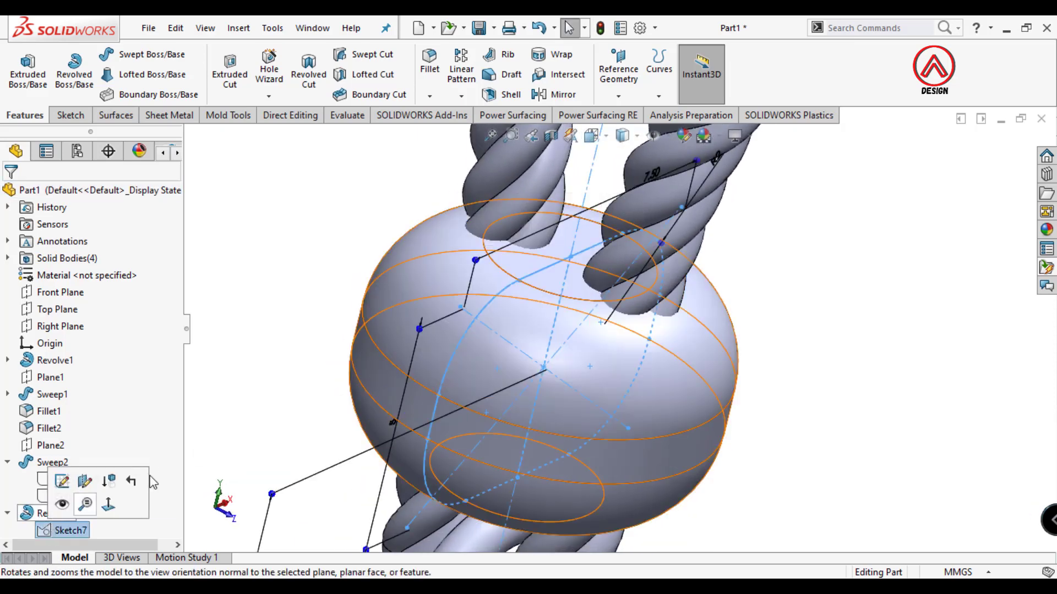
middle_drag(419, 331, 494, 298)
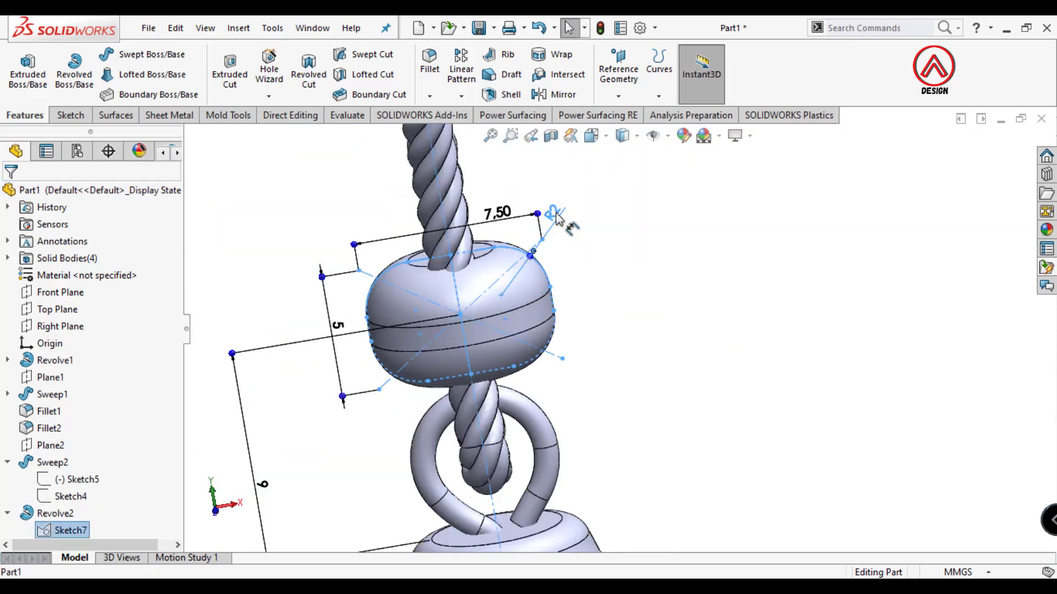
text(1.5)
key(Return)
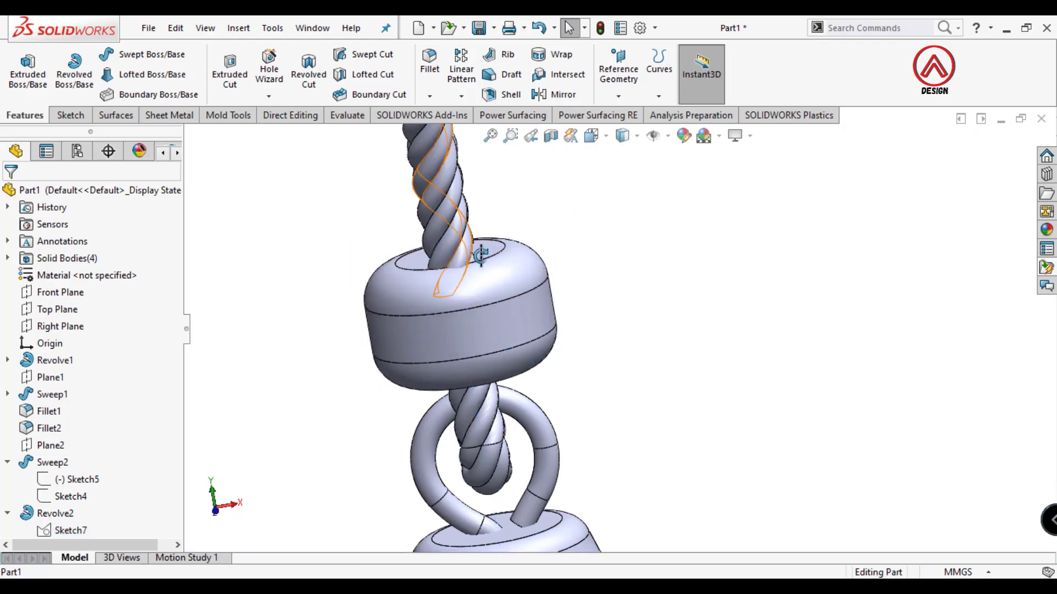
Sketch a circle centred on the origin on the bead's top face.
middle_drag(418, 330, 484, 309)
click(418, 258)
click(537, 210)
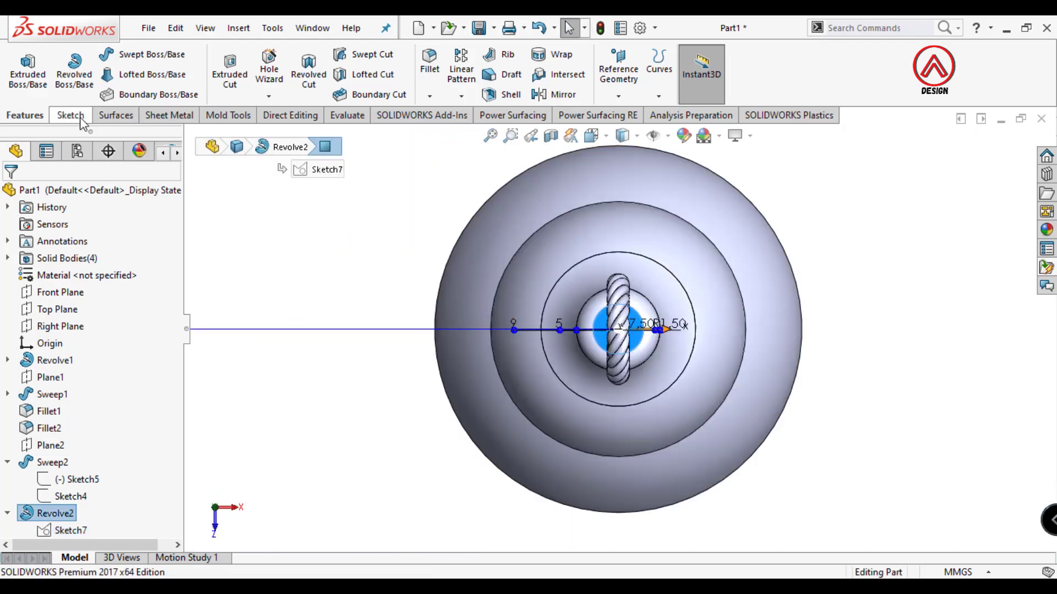
click(70, 115)
click(22, 68)
scroll(611, 329, down, 5)
scroll(611, 329, down, 2)
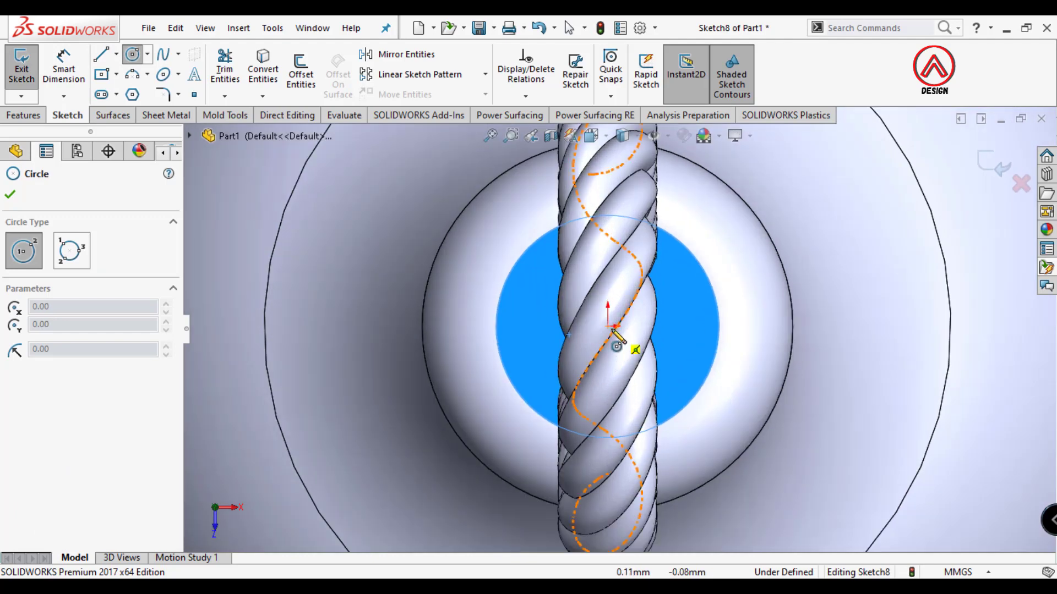
click(607, 325)
click(678, 310)
Dimension the circle to 3 mm, then change its diameter to 4 mm.
click(64, 66)
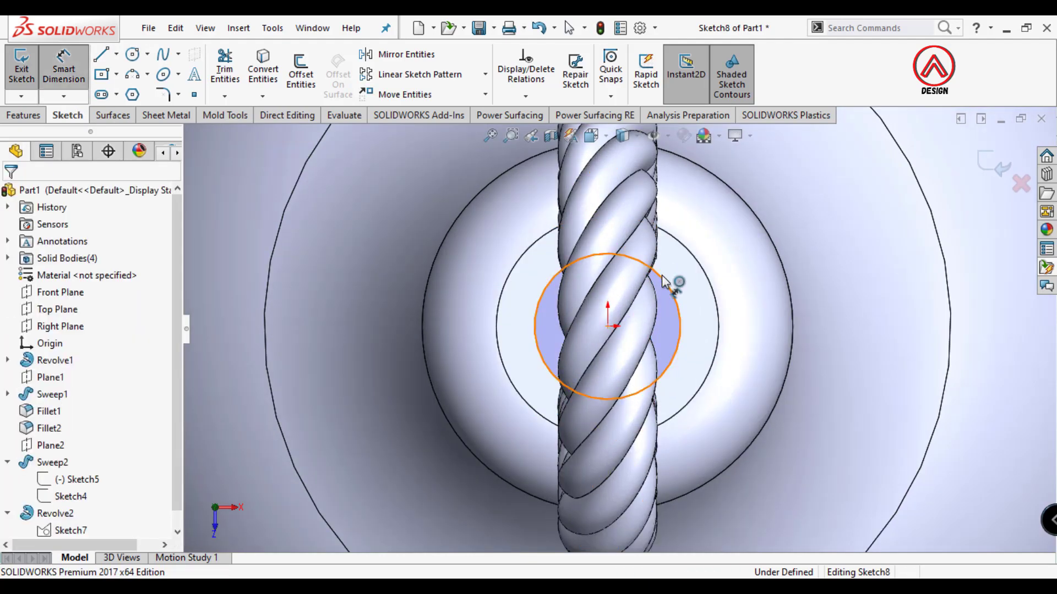
click(663, 280)
click(736, 229)
text(3)
key(Return)
mouse_move(697, 315)
middle_down()
mouse_move(667, 307)
mouse_move(676, 252)
middle_up()
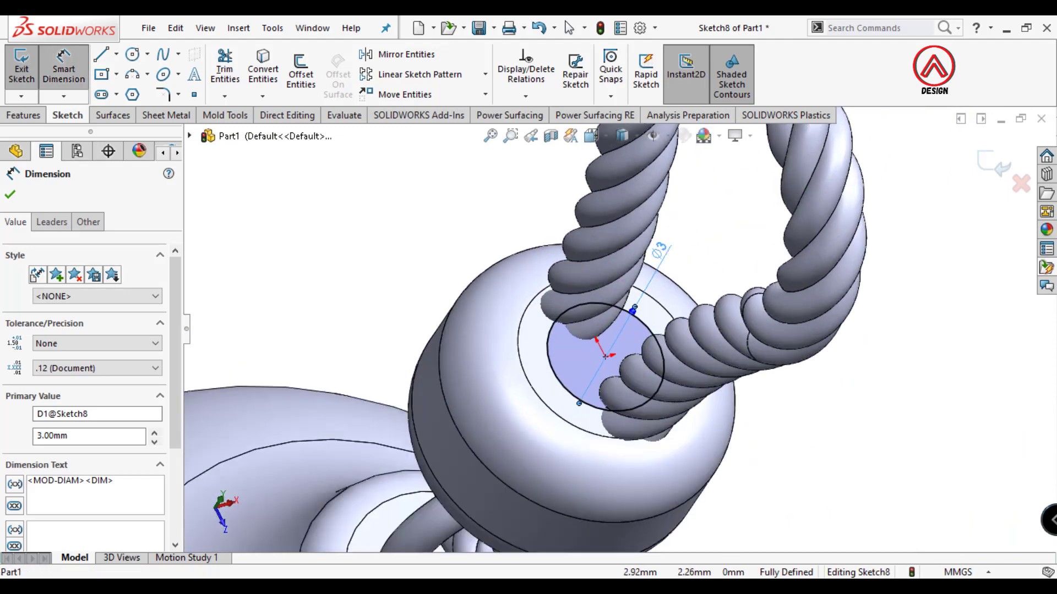
double_click(666, 250)
key(Return)
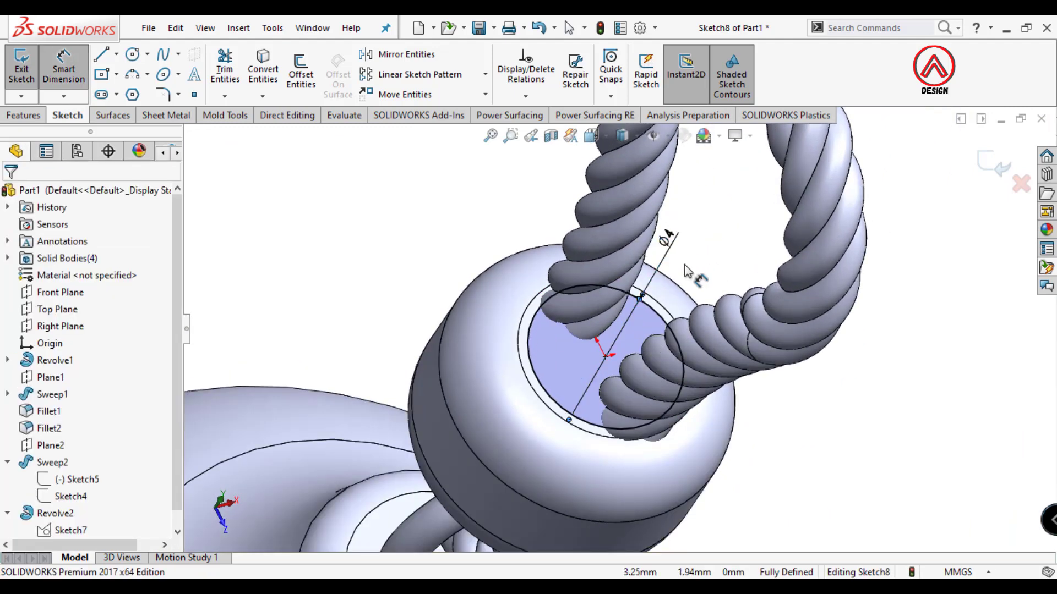
Cut the Ø4 circle Through All into the bead only, creating Cut-Extrude1.
click(23, 115)
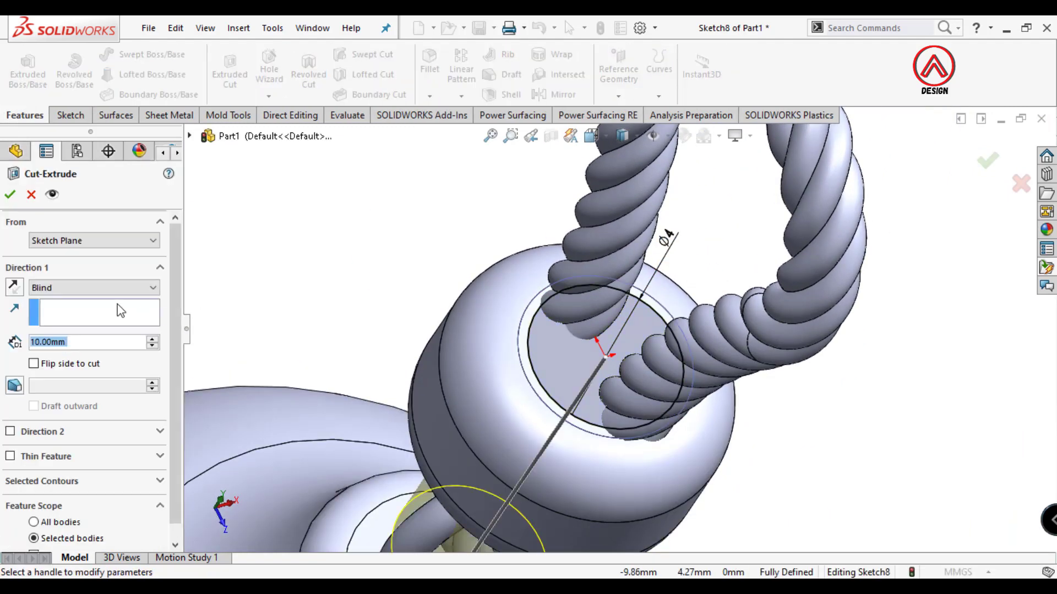
click(91, 288)
click(91, 312)
click(34, 530)
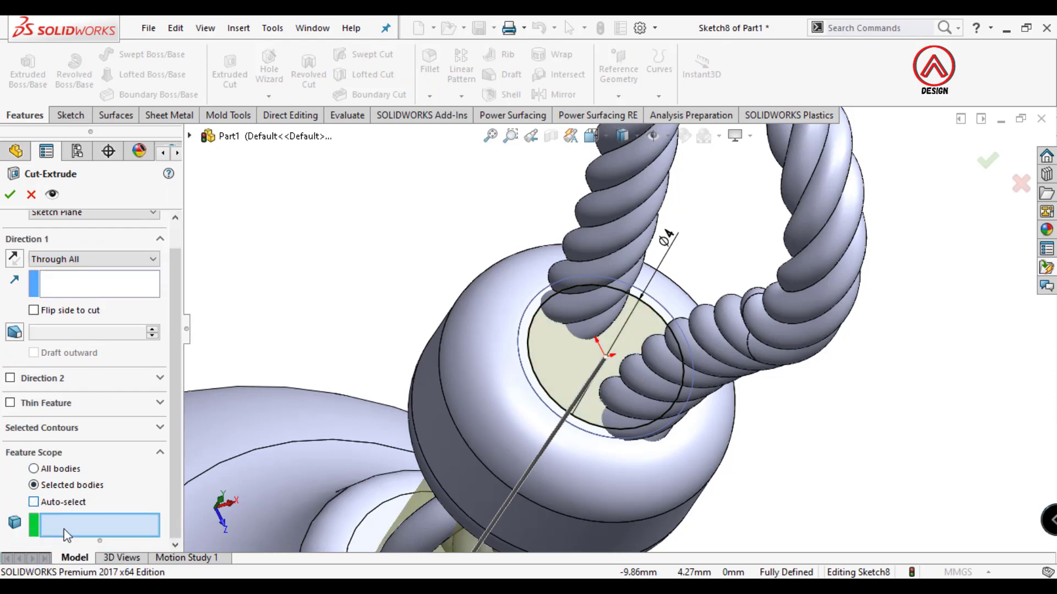
click(534, 489)
click(10, 196)
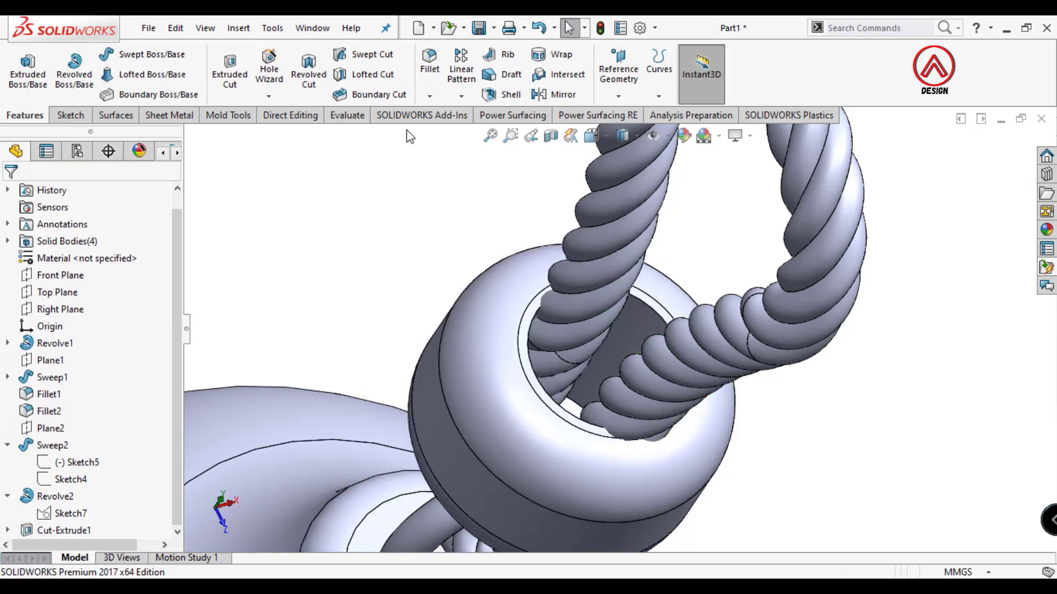
Round the hole's face edges with a 0.25 mm fillet (Fillet3).
click(431, 62)
click(628, 320)
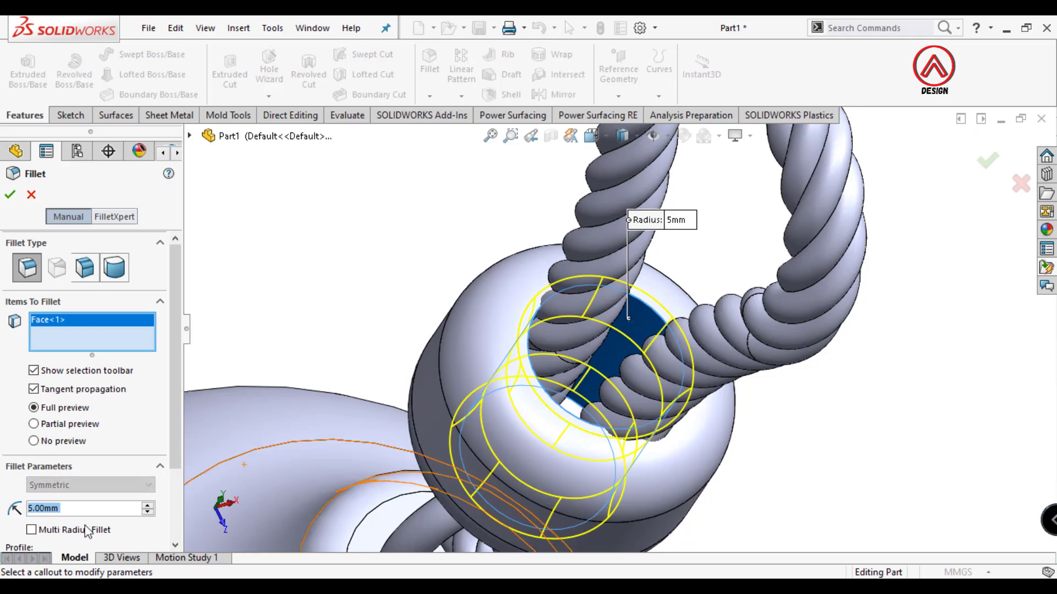
text(0.25)
key(Return)
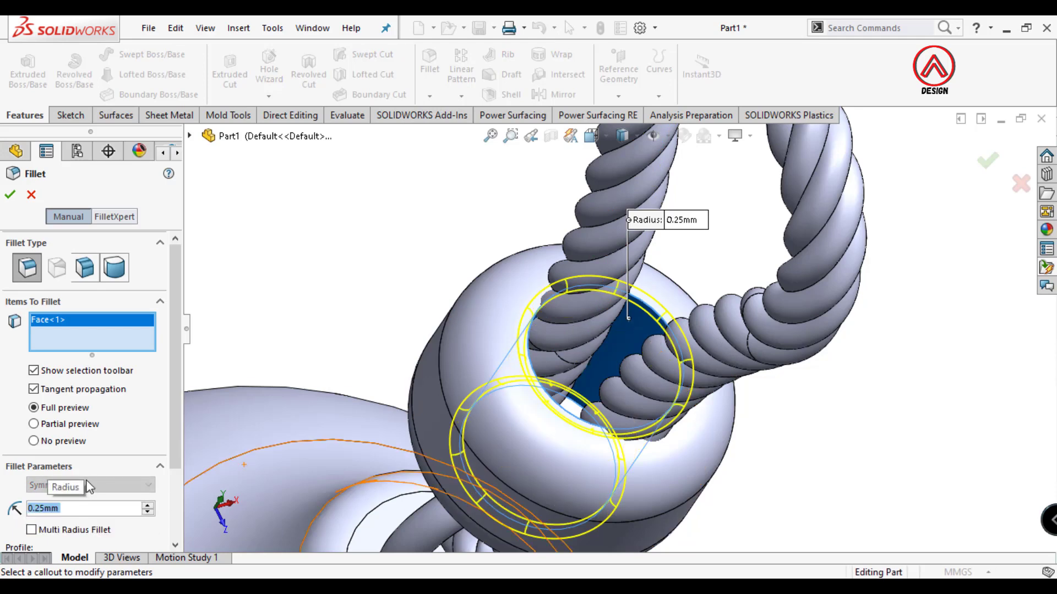
key(Return)
mouse_move(691, 406)
middle_down()
mouse_move(632, 427)
mouse_move(689, 329)
mouse_move(588, 231)
middle_up()
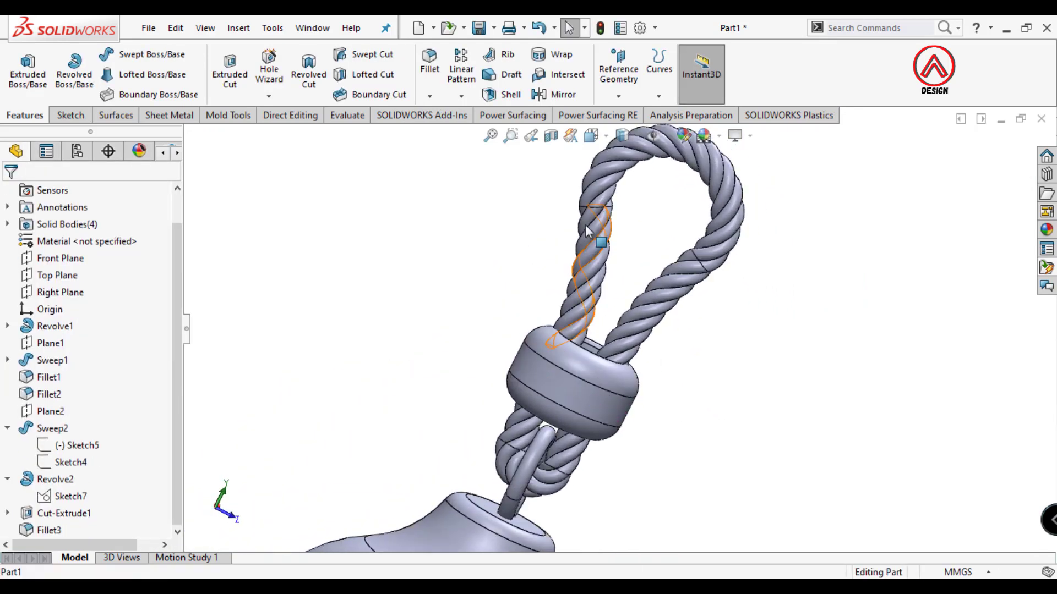
Show the pendant from the front and browse the appearances to Organic > Wood.
click(591, 136)
click(614, 190)
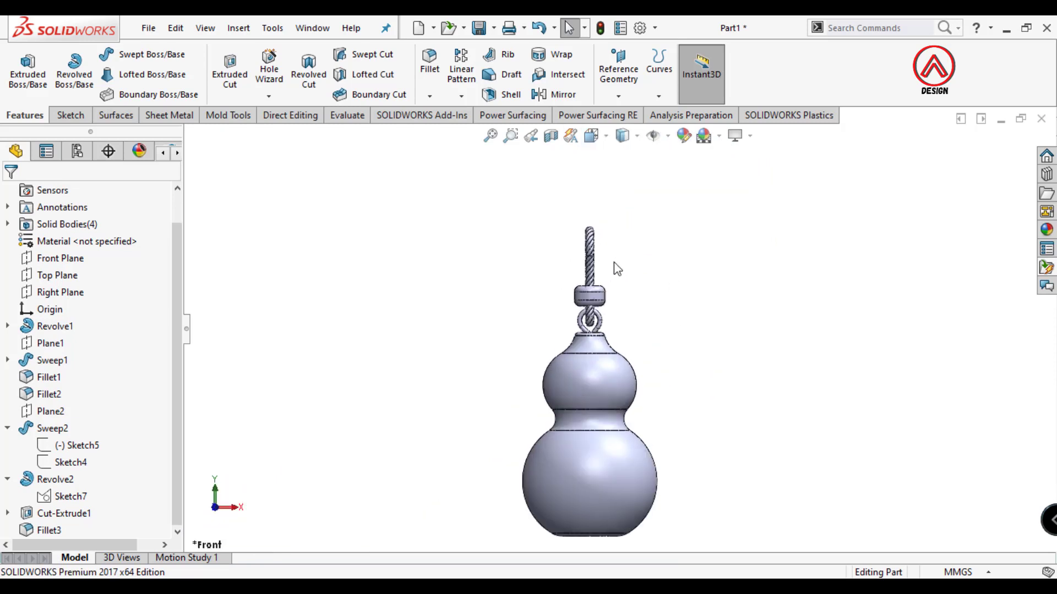
mouse_move(641, 330)
middle_down()
mouse_move(507, 425)
mouse_move(478, 391)
mouse_move(530, 325)
mouse_move(647, 395)
middle_up()
click(1047, 230)
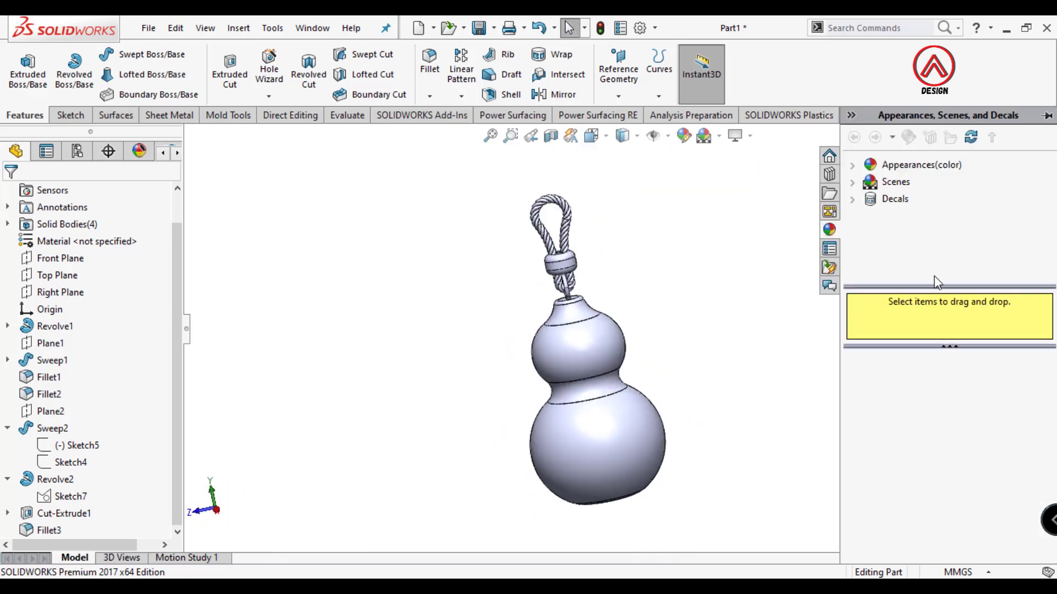
click(856, 165)
scroll(887, 205, down, 2)
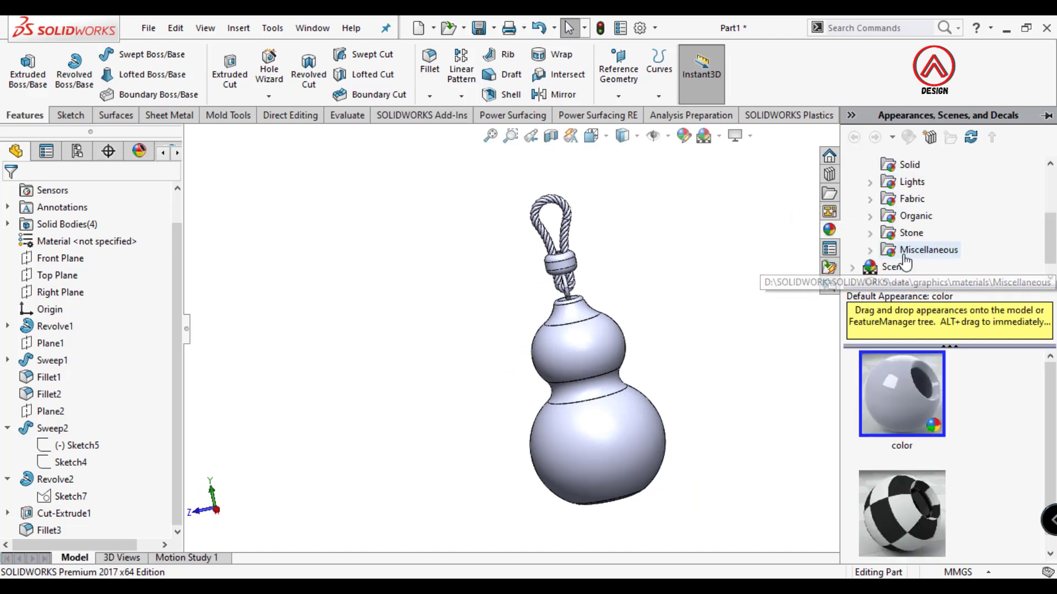
click(914, 216)
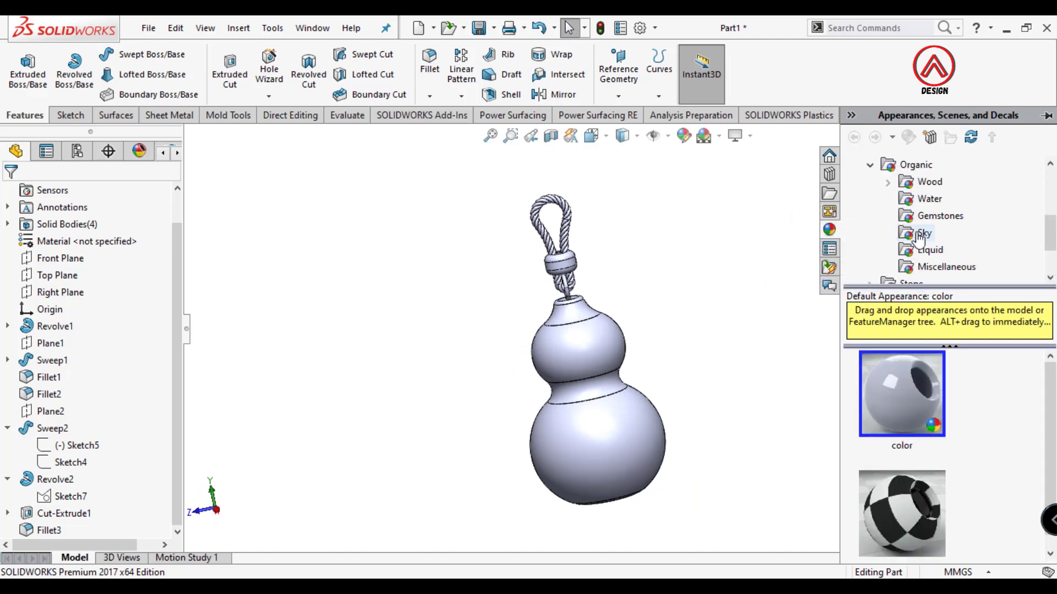
click(914, 182)
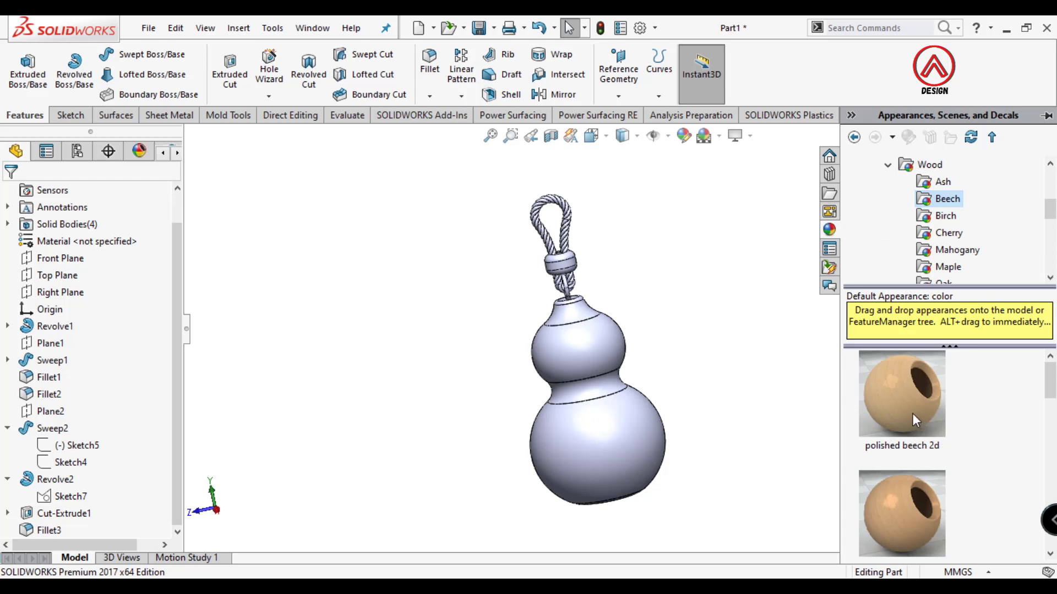
Drop polished beech onto the gourd, backing out of an accidental Revolve2 edit.
drag(902, 394, 621, 366)
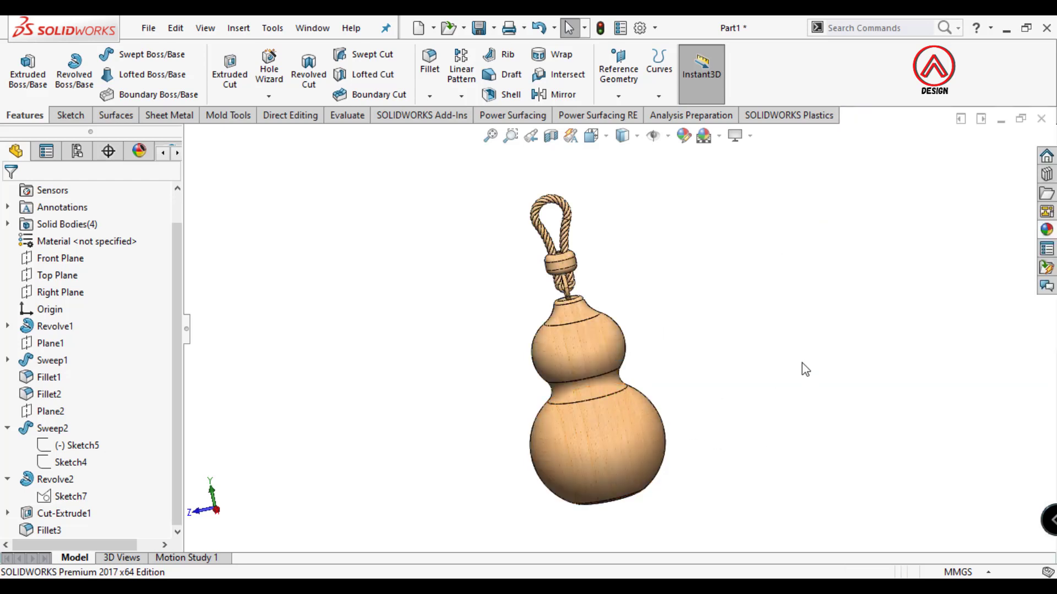
click(1049, 231)
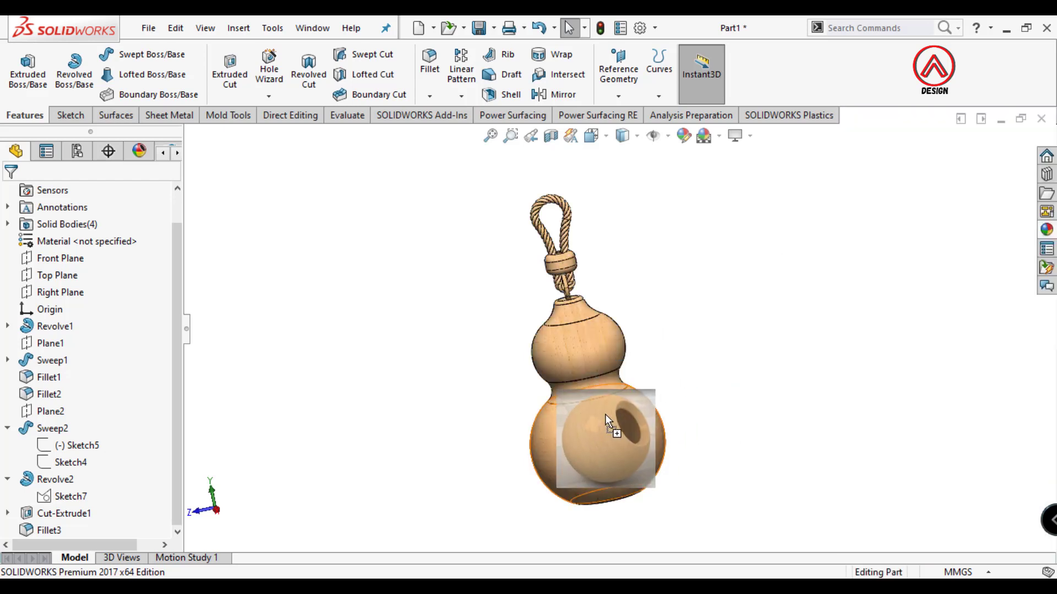
drag(897, 385, 616, 424)
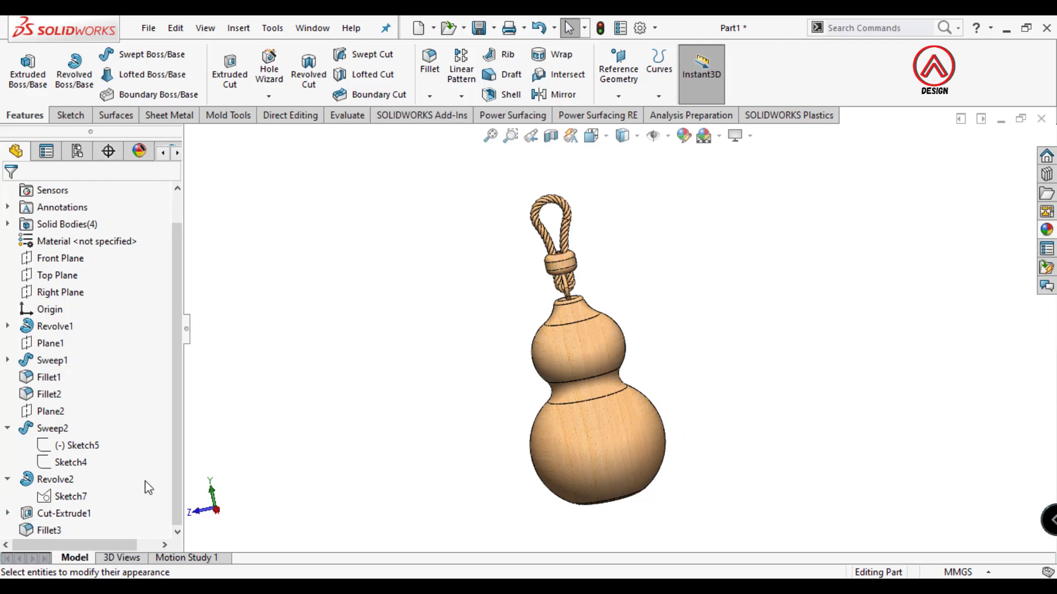
click(36, 441)
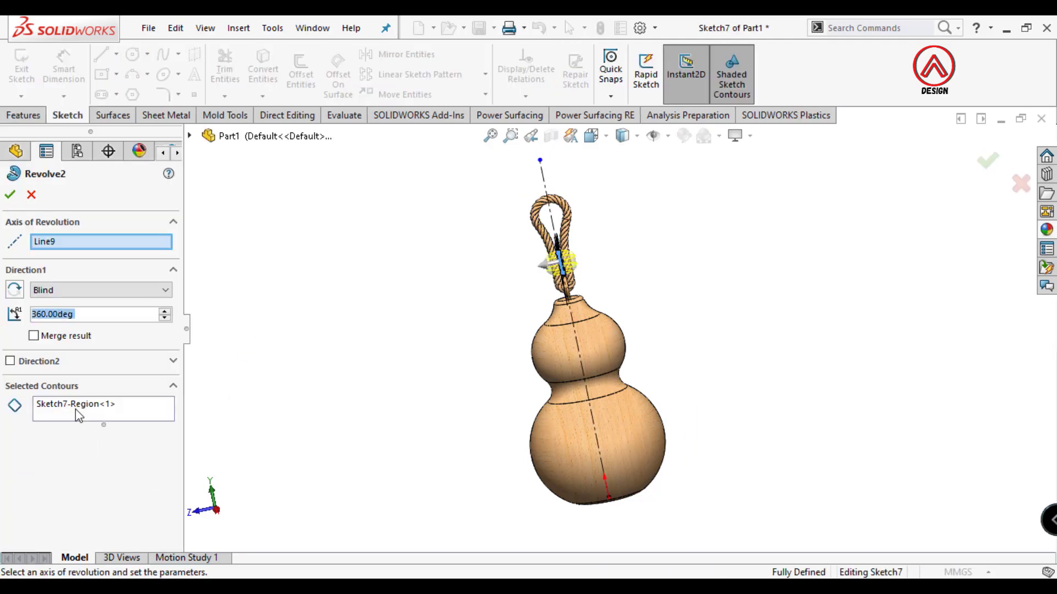
click(32, 194)
Apply polished beech to the gourd's whole body and orbit around the rope knot.
click(1048, 231)
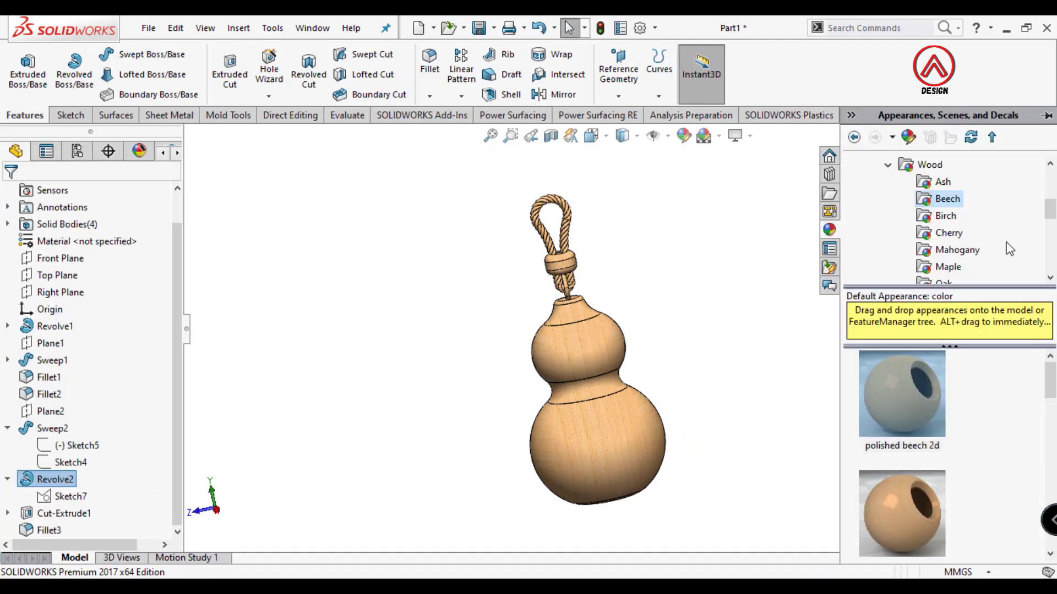
drag(918, 420, 609, 445)
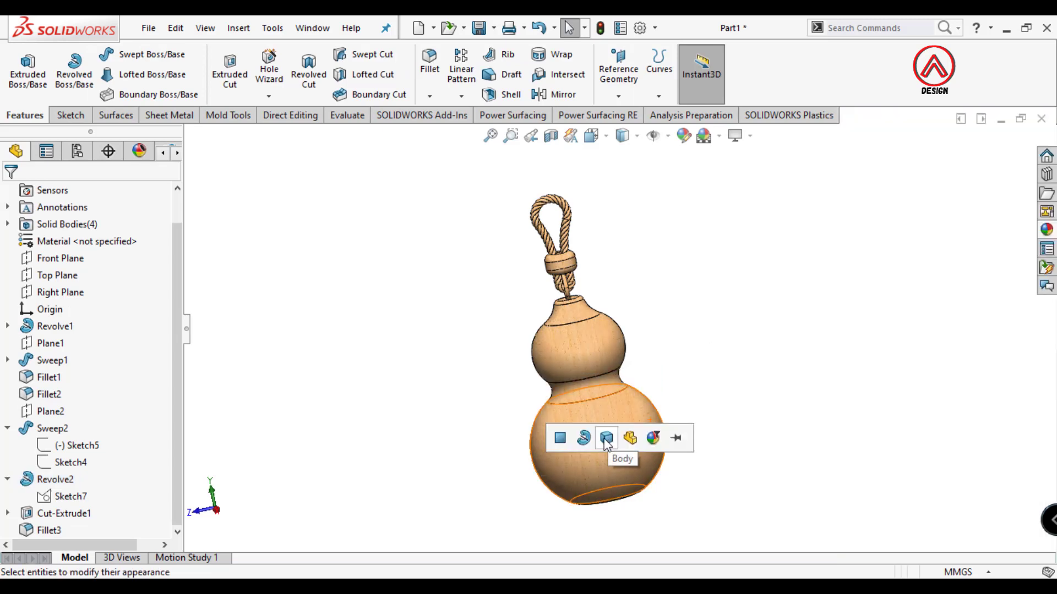
click(606, 440)
scroll(562, 261, down, 3)
scroll(561, 260, down, 3)
scroll(561, 261, down, 3)
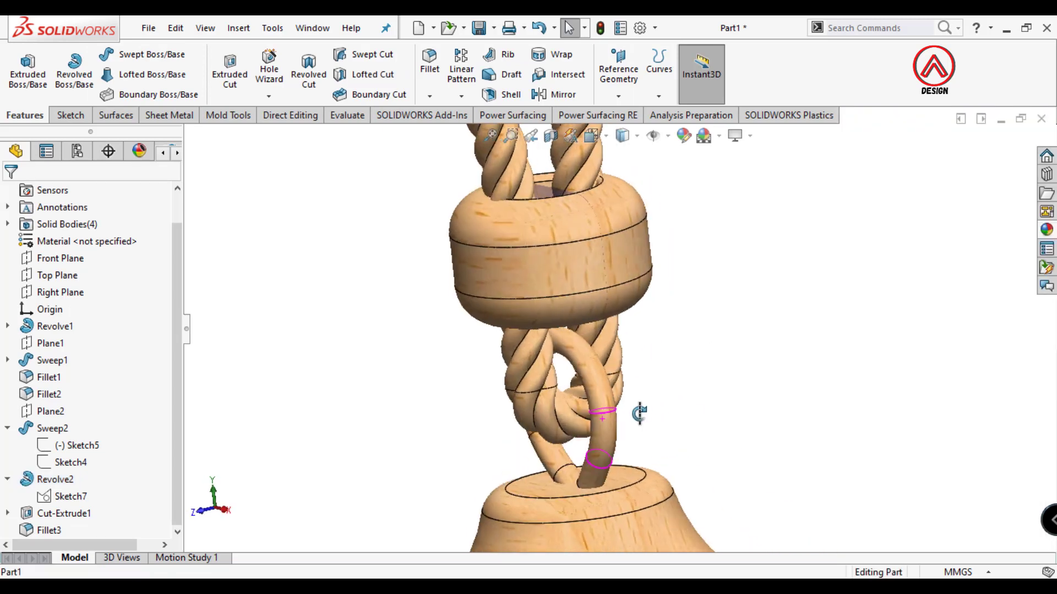
middle_drag(639, 413, 926, 337)
click(1047, 231)
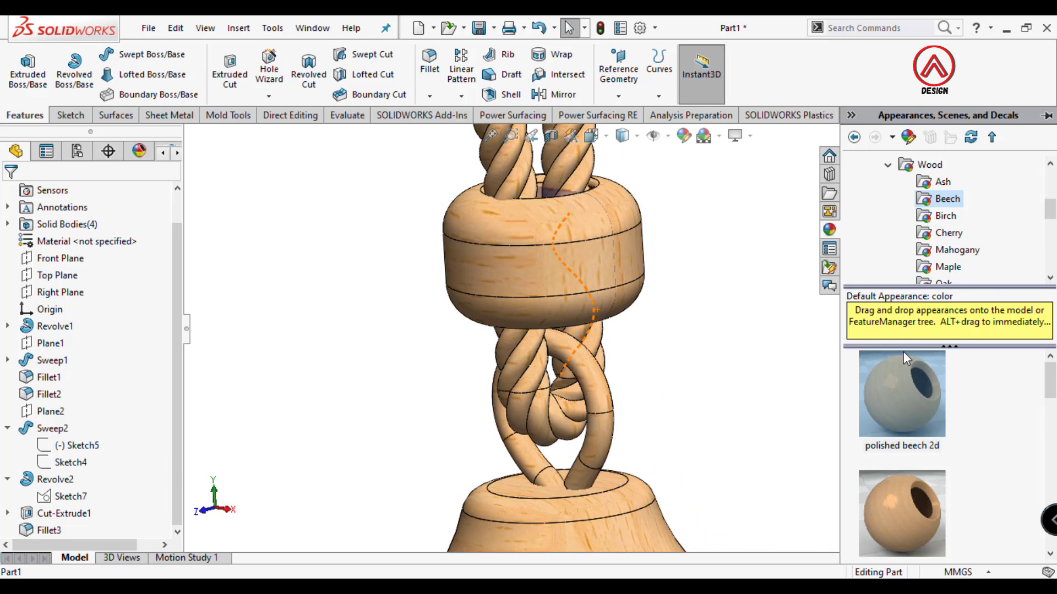
Apply the Metal > Chrome chromium plate appearance to the ring's whole body.
click(888, 165)
scroll(892, 221, up, 2)
scroll(892, 225, up, 1)
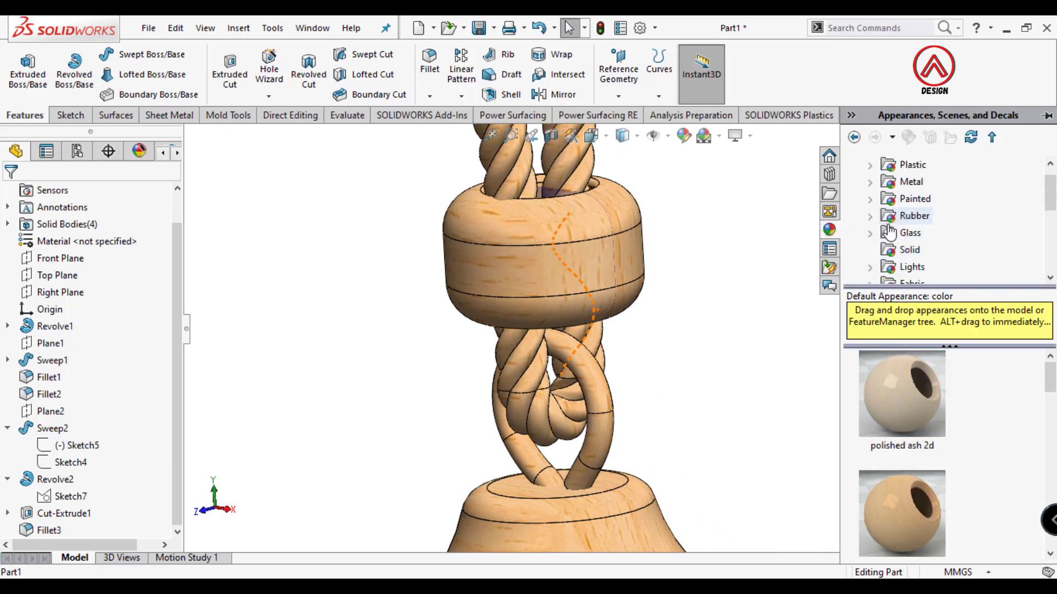
click(910, 182)
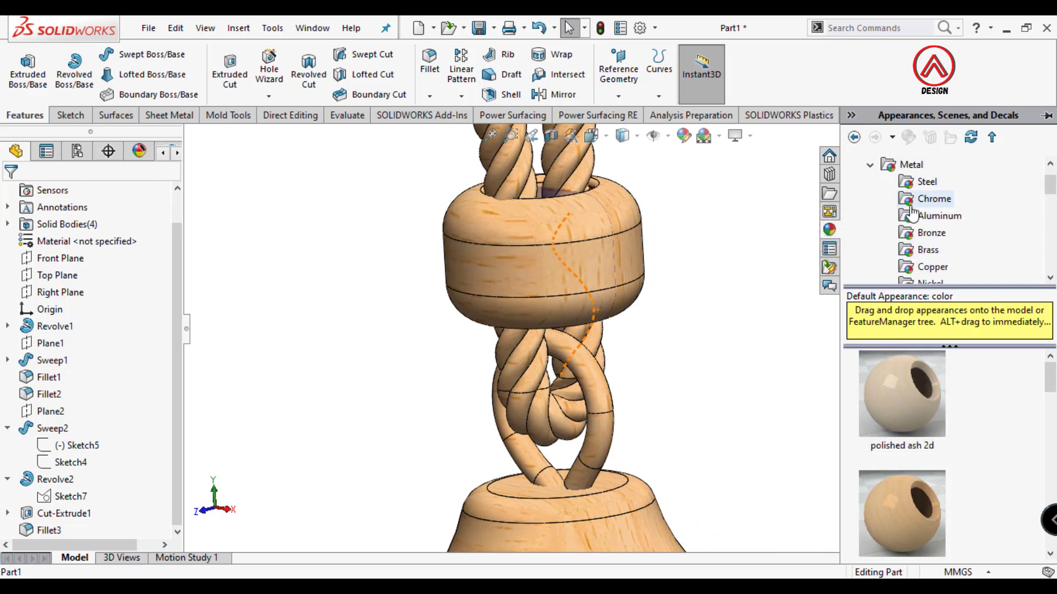
click(923, 199)
drag(902, 393, 602, 440)
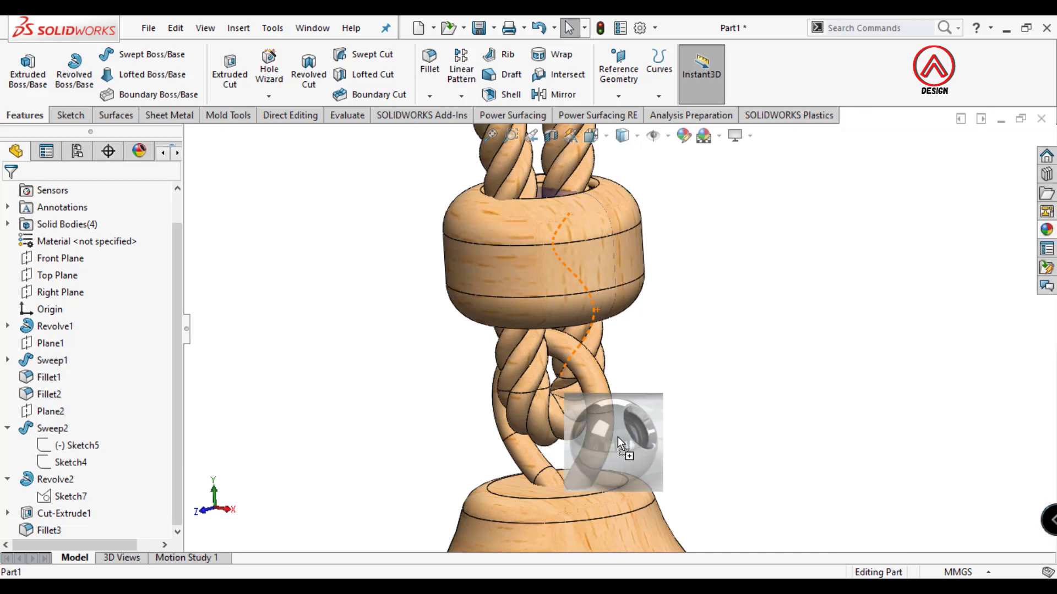
click(615, 436)
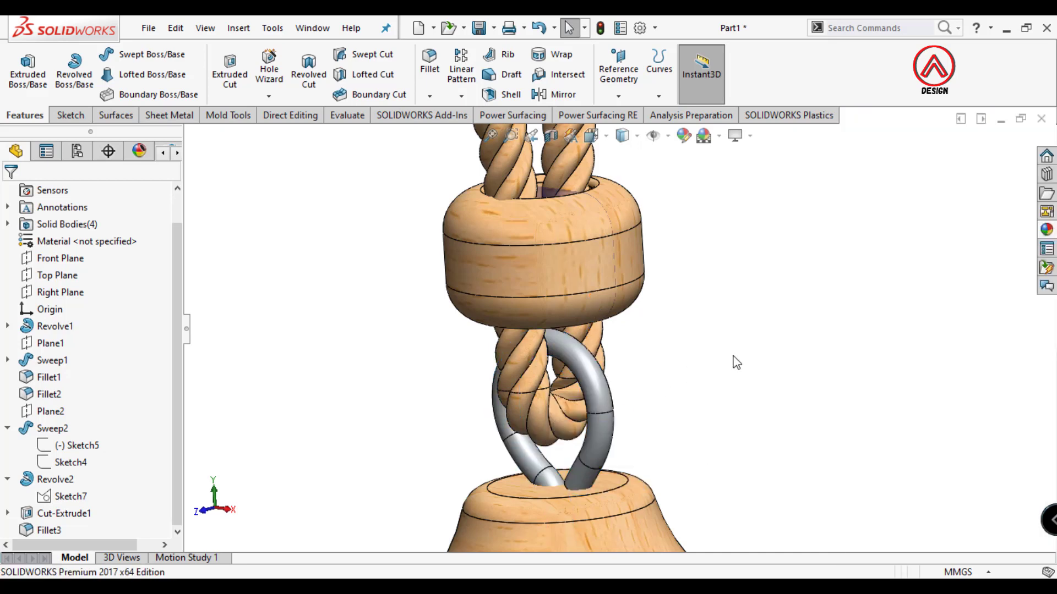
scroll(762, 358, up, 2)
scroll(814, 316, down, 2)
click(1046, 230)
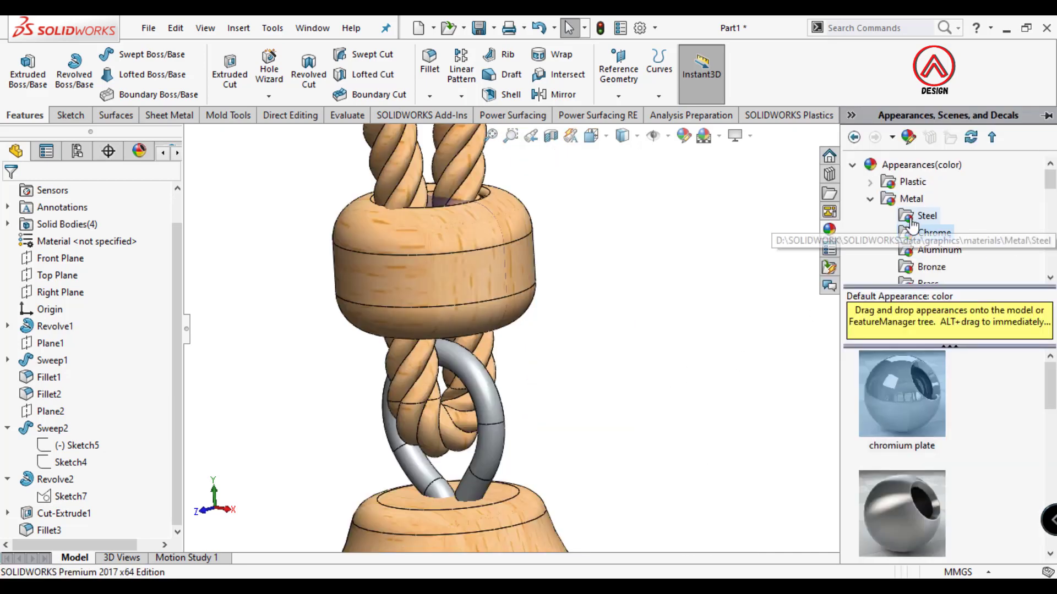
Zoom out to see the whole pendant and collapse the Metal appearance category.
scroll(622, 325, up, 3)
scroll(616, 323, up, 2)
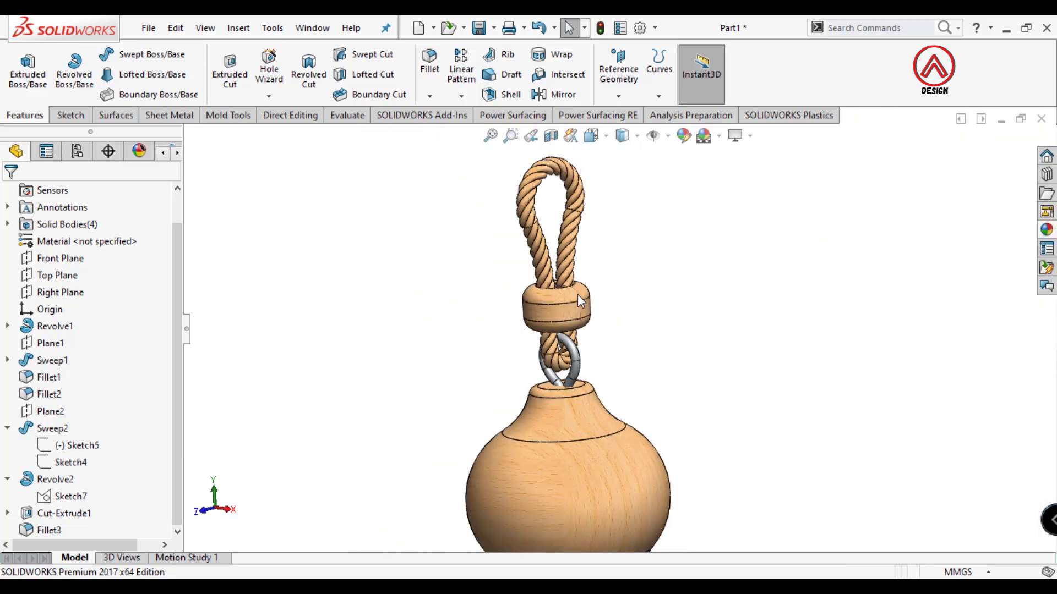
scroll(616, 323, down, 4)
click(1047, 230)
scroll(929, 250, down, 1)
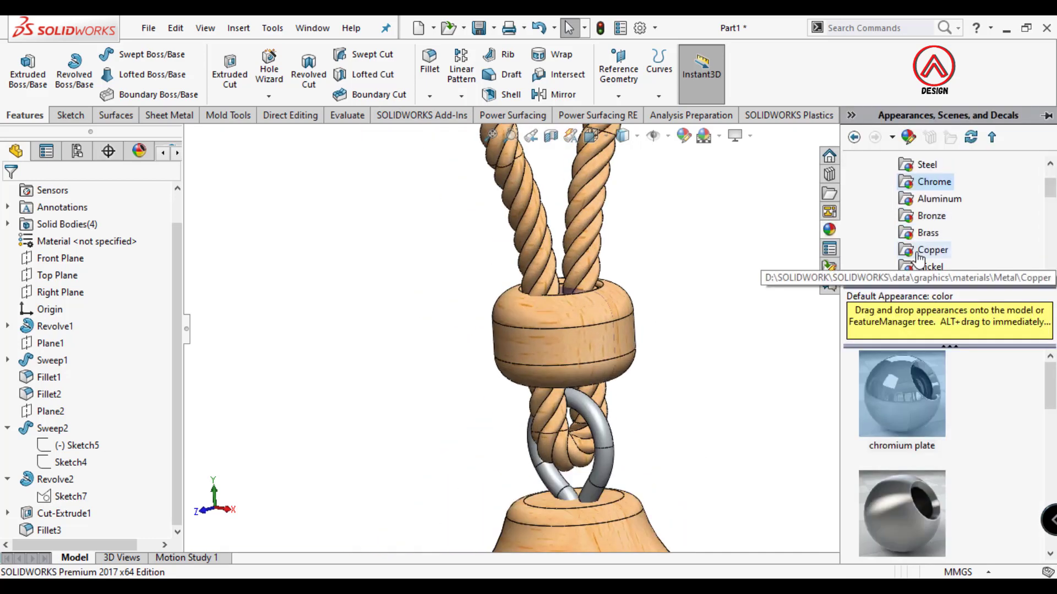
scroll(929, 251, down, 1)
scroll(929, 251, down, 1)
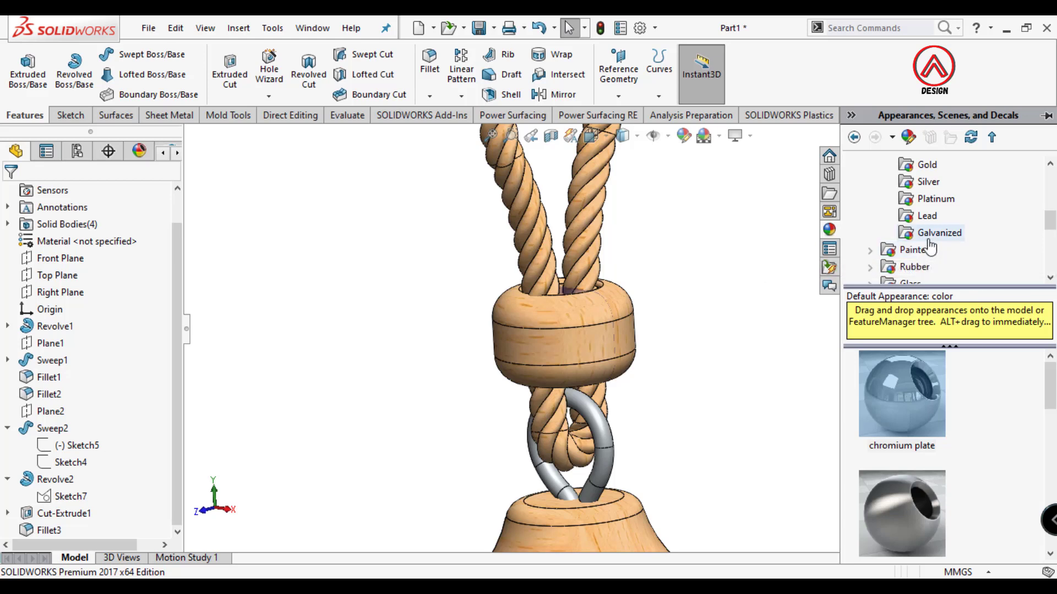
scroll(929, 248, up, 1)
scroll(935, 228, up, 1)
scroll(914, 218, up, 1)
scroll(898, 211, up, 2)
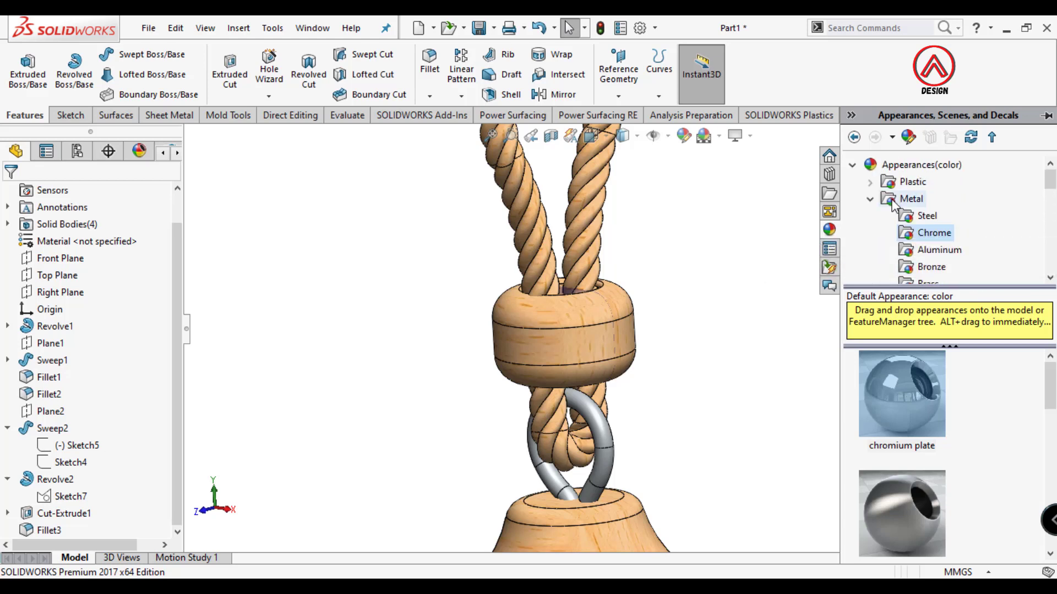
double_click(908, 199)
Apply a dark red Fabric appearance to the whole rope loop.
scroll(906, 215, down, 1)
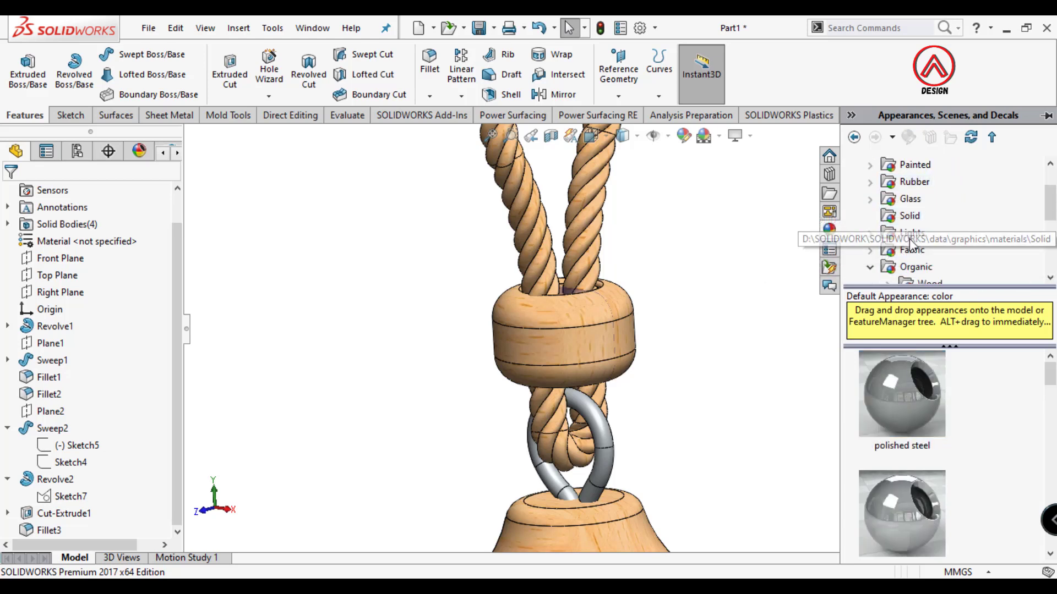
double_click(910, 250)
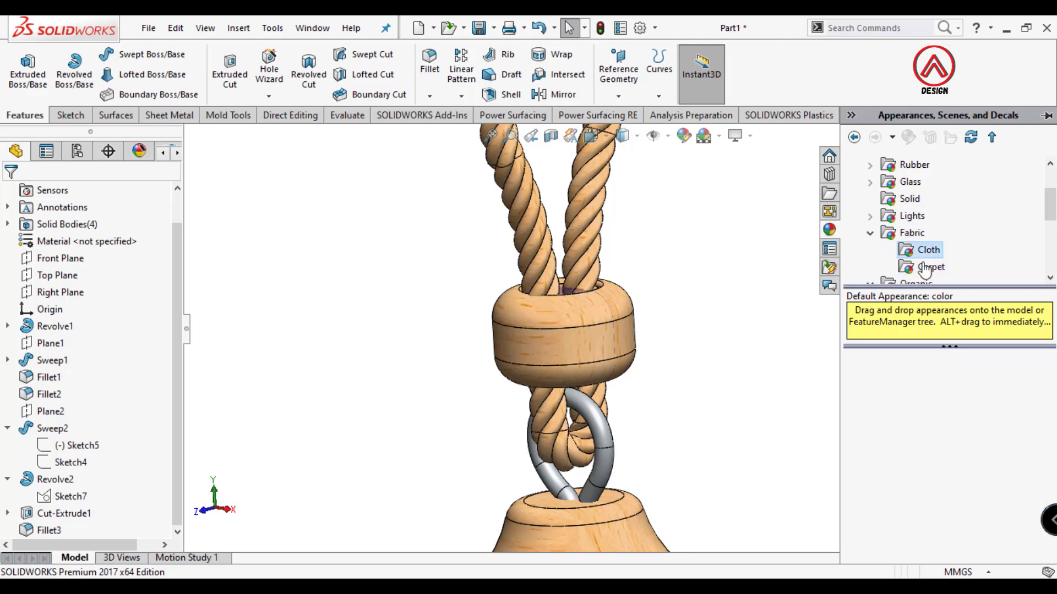
drag(902, 495, 587, 249)
click(618, 248)
mouse_move(707, 325)
middle_down()
mouse_move(635, 288)
mouse_move(567, 330)
middle_up()
scroll(567, 330, down, 5)
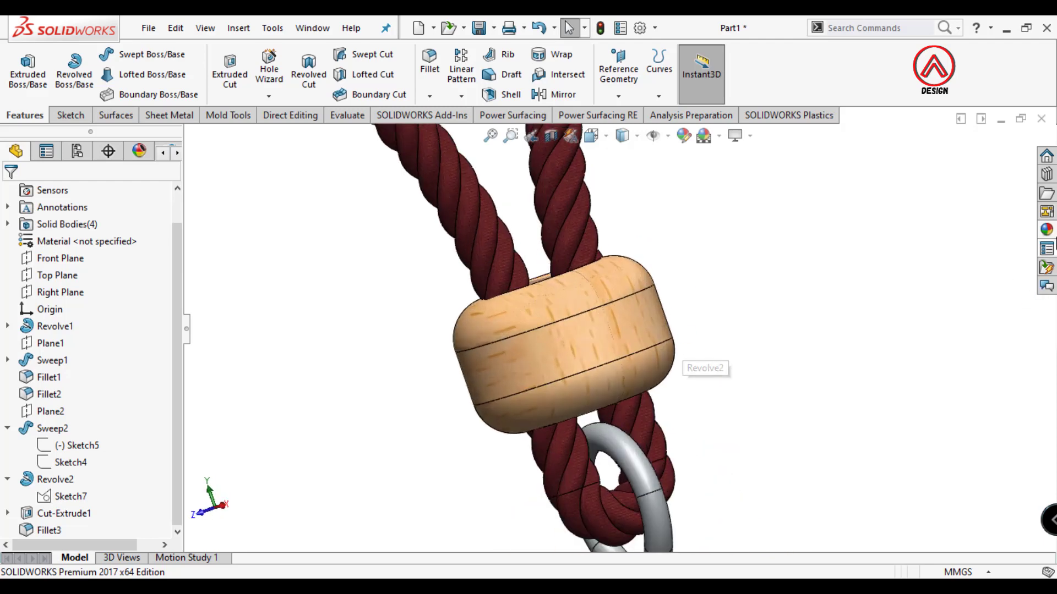
scroll(649, 359, up, 5)
scroll(648, 359, up, 2)
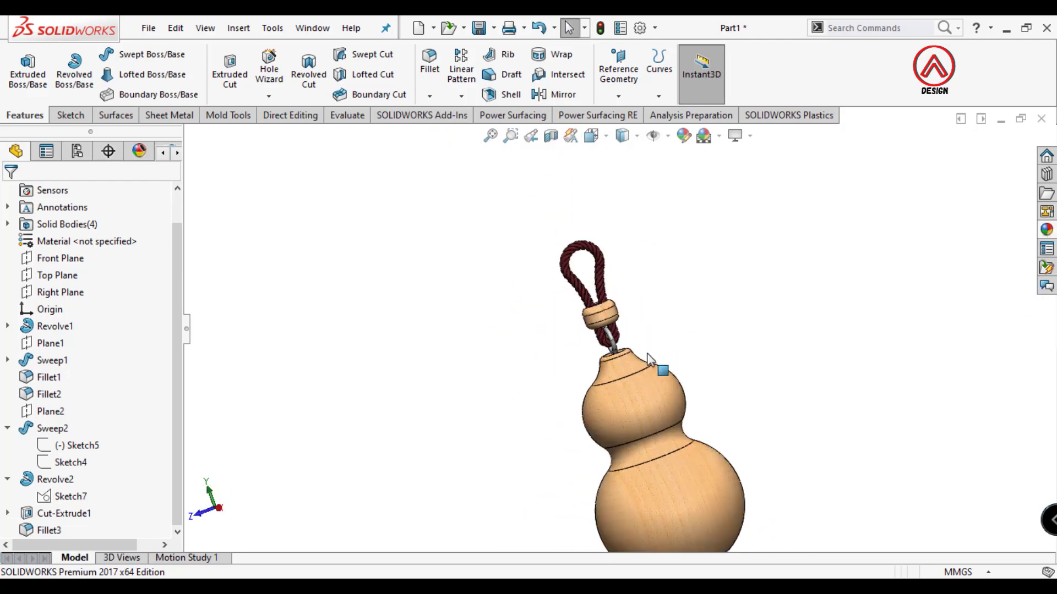
Apply Wood > Cherry unfinished cherry to the Revolve1 gourd feature.
click(1049, 233)
click(871, 234)
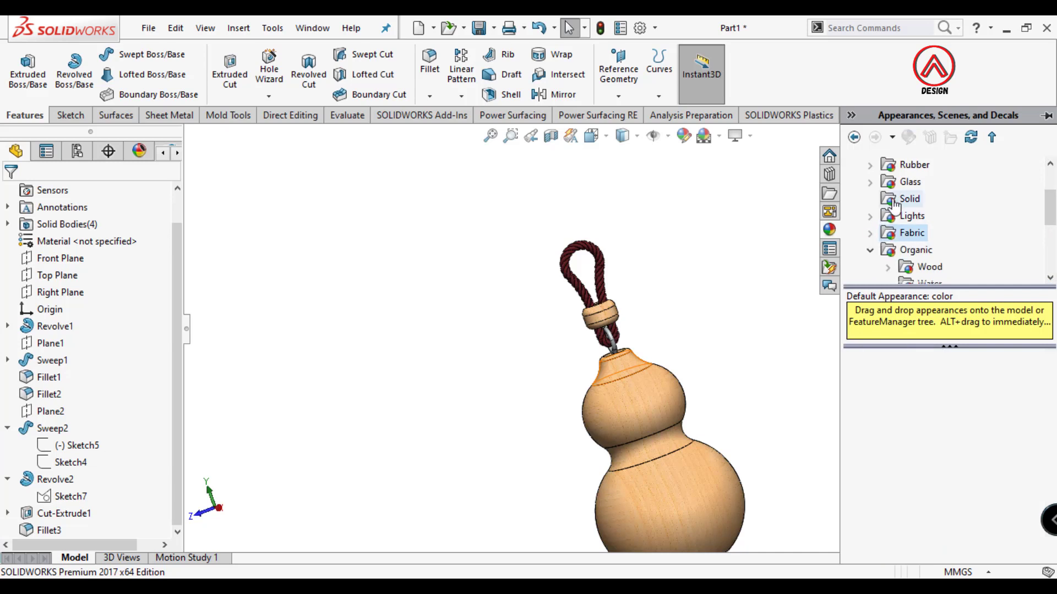
scroll(918, 220, down, 3)
click(887, 183)
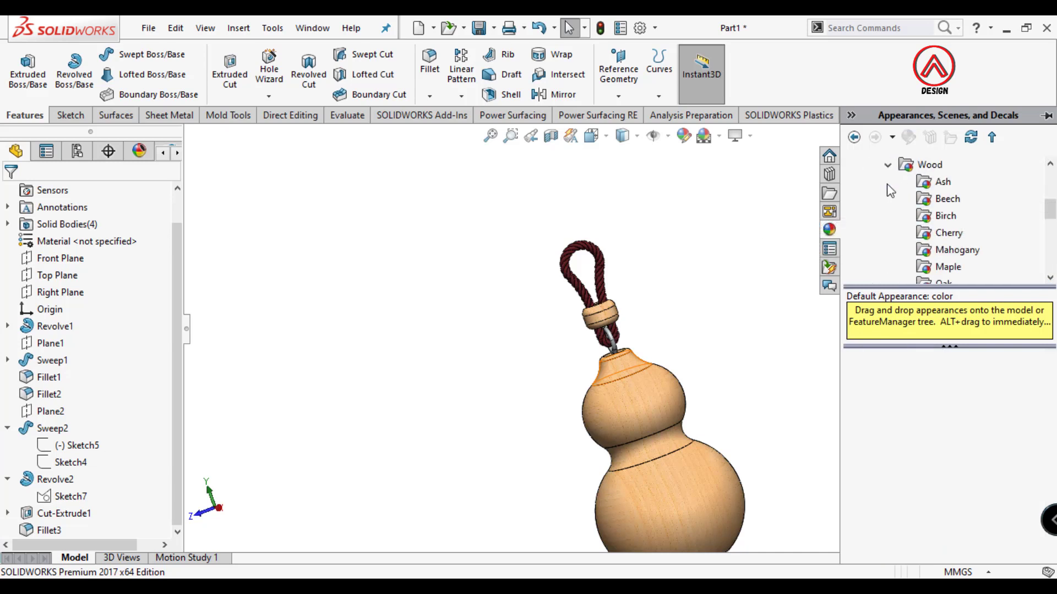
click(948, 233)
scroll(917, 435, down, 2)
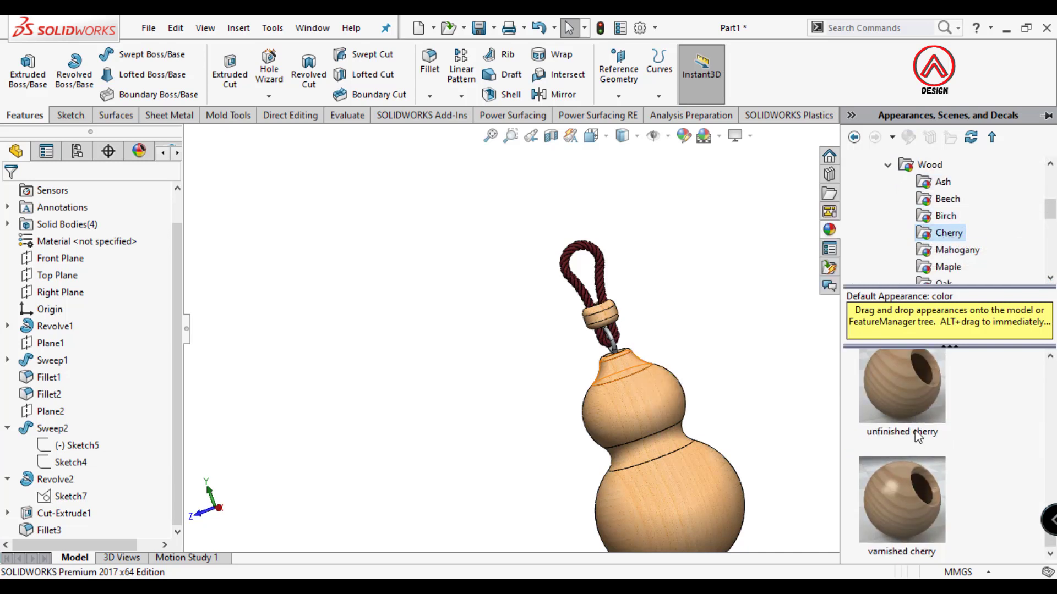
drag(907, 395, 641, 395)
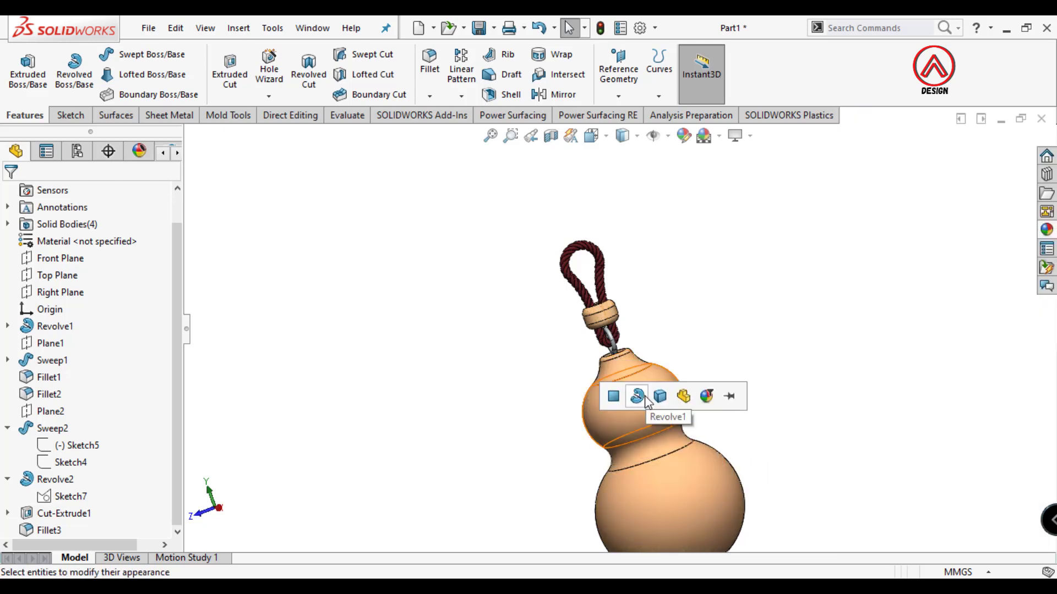
click(652, 397)
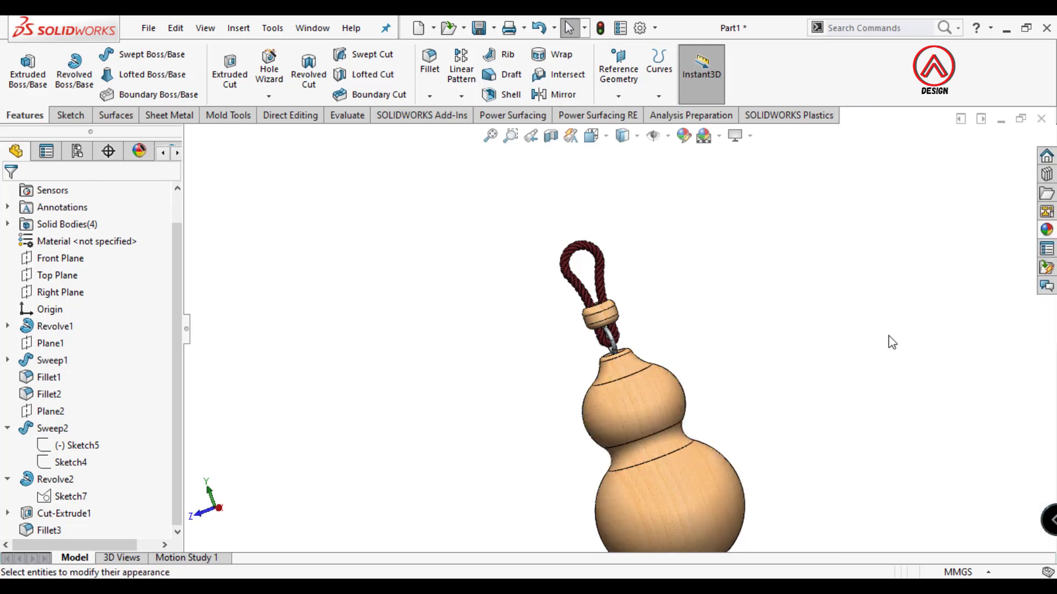
Preview a mahogany finish on the gourd without keeping it.
click(1048, 231)
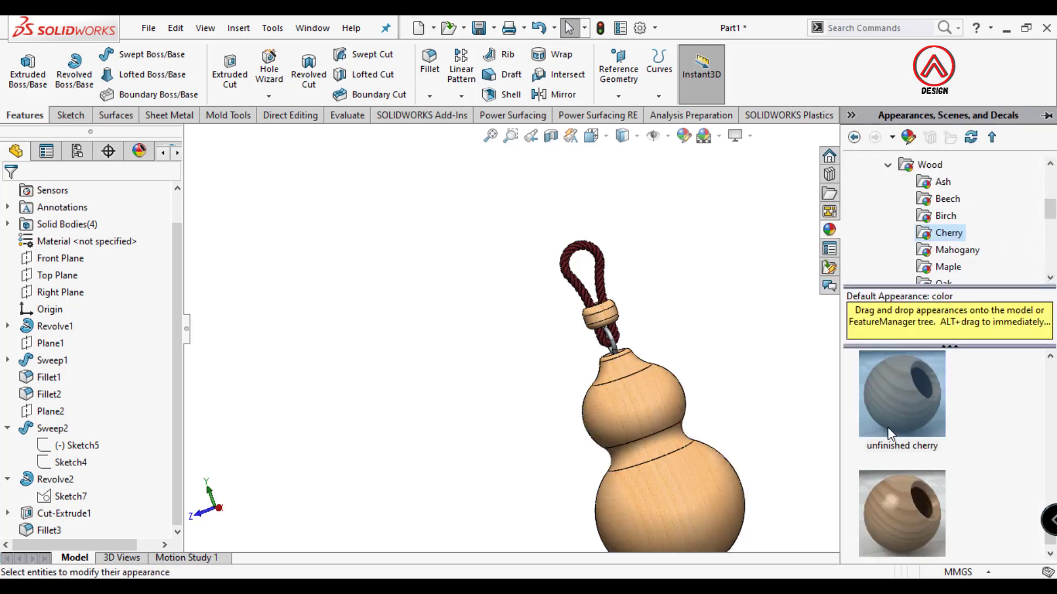
scroll(890, 433, down, 1)
click(956, 250)
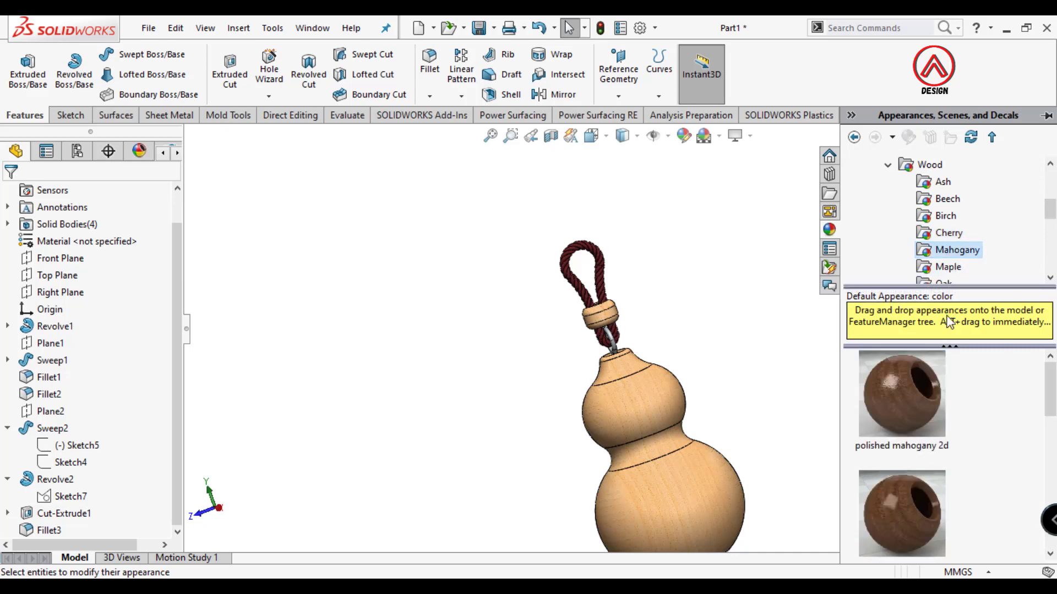
scroll(902, 440, down, 2)
drag(901, 385, 652, 402)
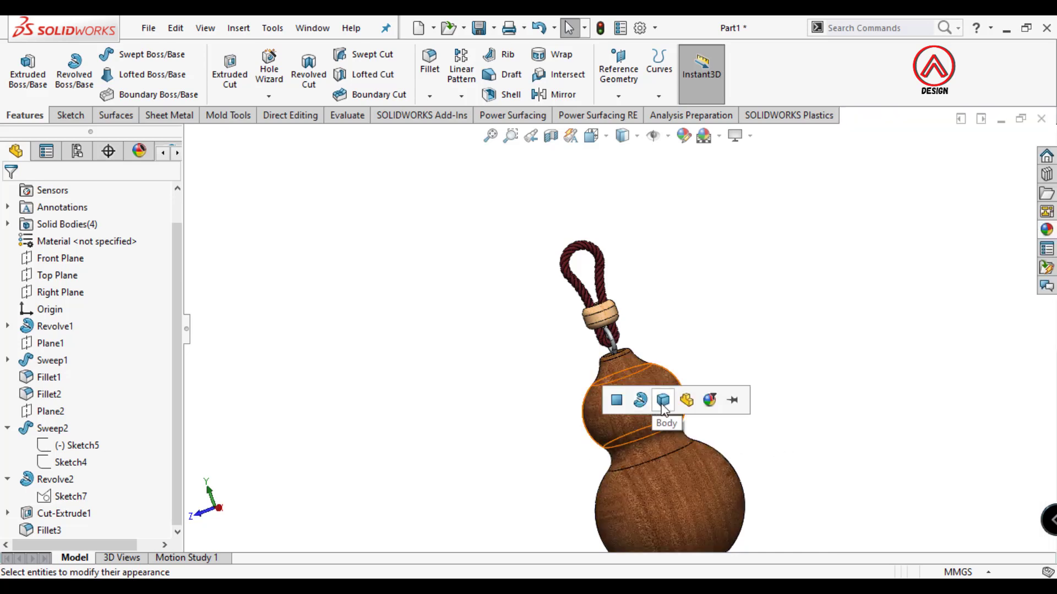
scroll(744, 342, up, 3)
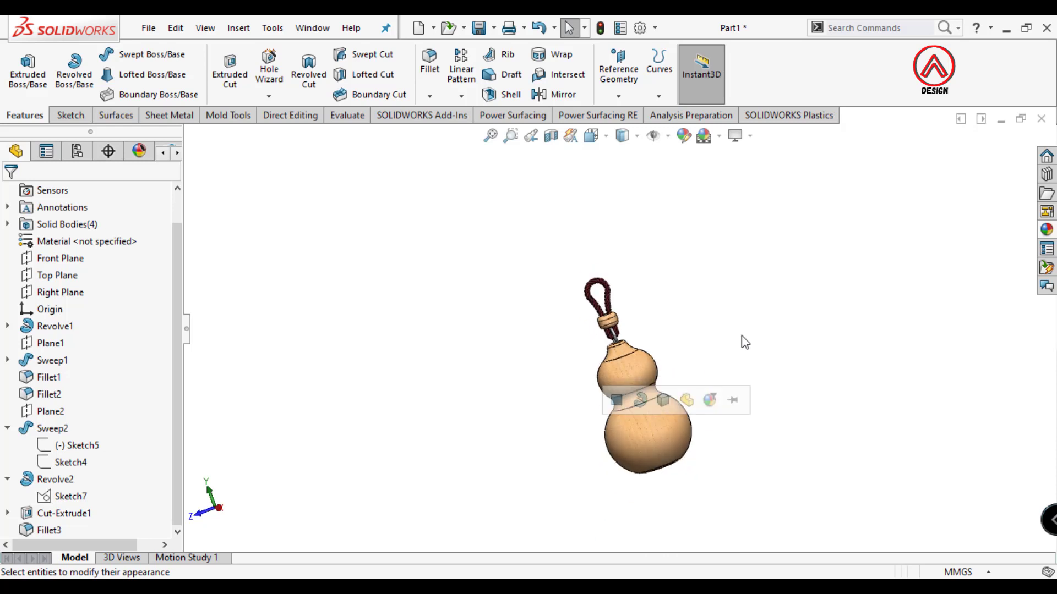
middle_drag(743, 342, 531, 350)
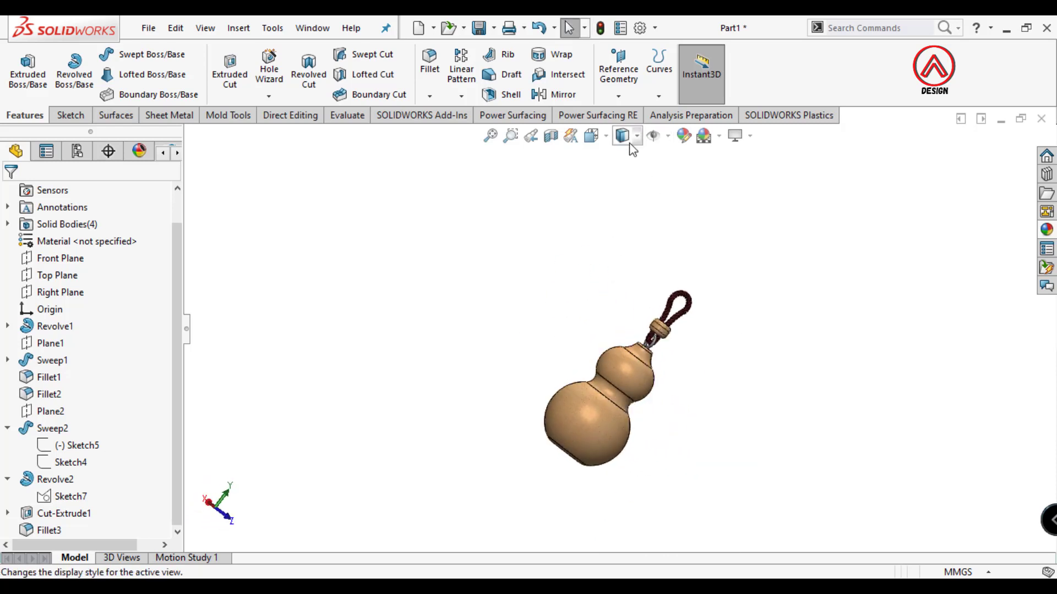
Apply satin mahogany to the wooden bead's whole body.
mouse_move(627, 179)
middle_down()
mouse_move(747, 300)
mouse_move(745, 415)
middle_up()
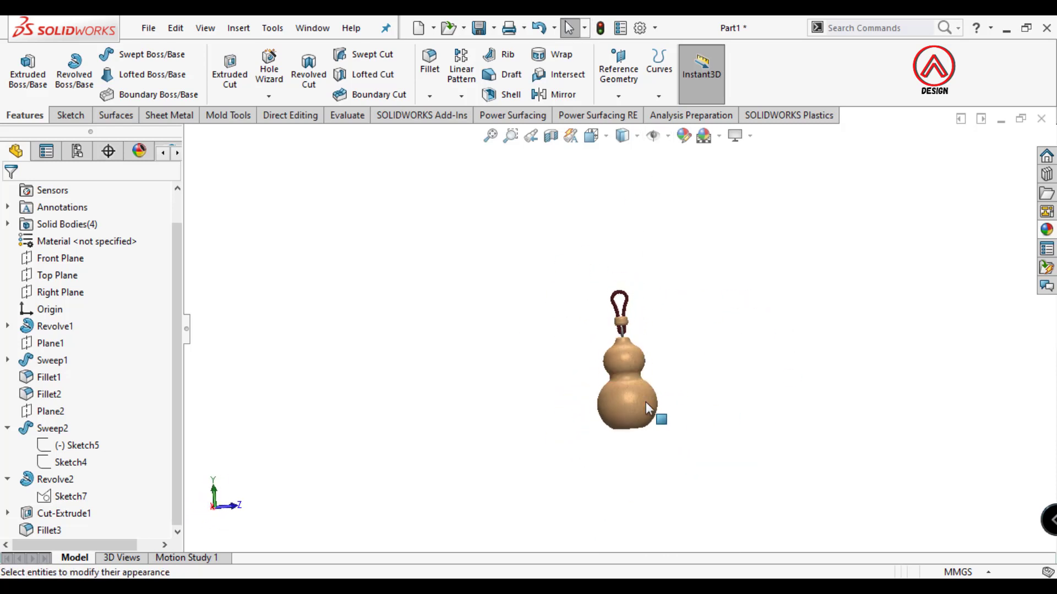
scroll(688, 330, down, 3)
scroll(762, 242, down, 3)
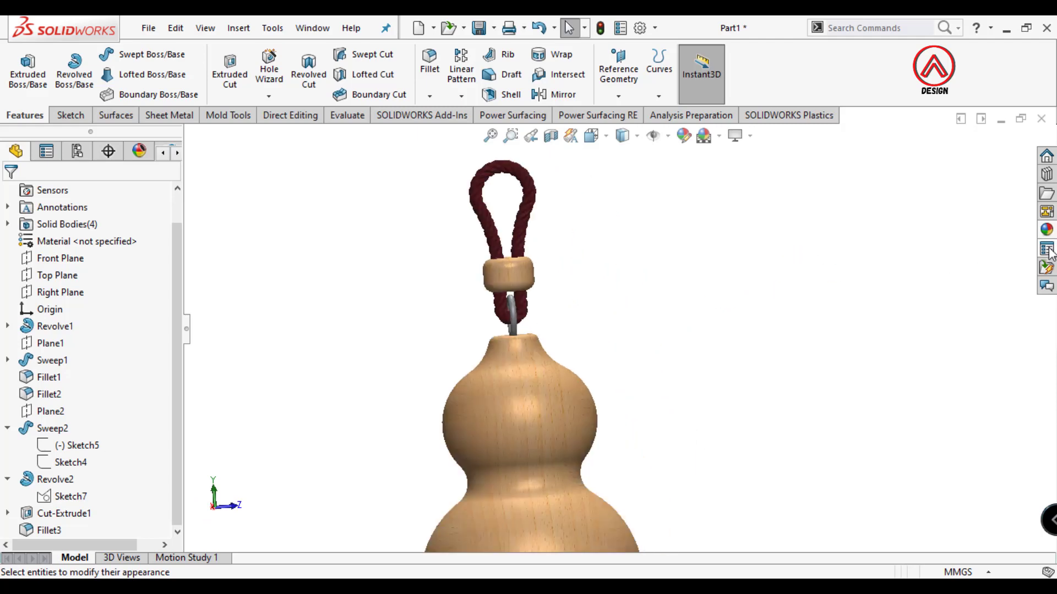
click(1047, 250)
drag(901, 415, 520, 280)
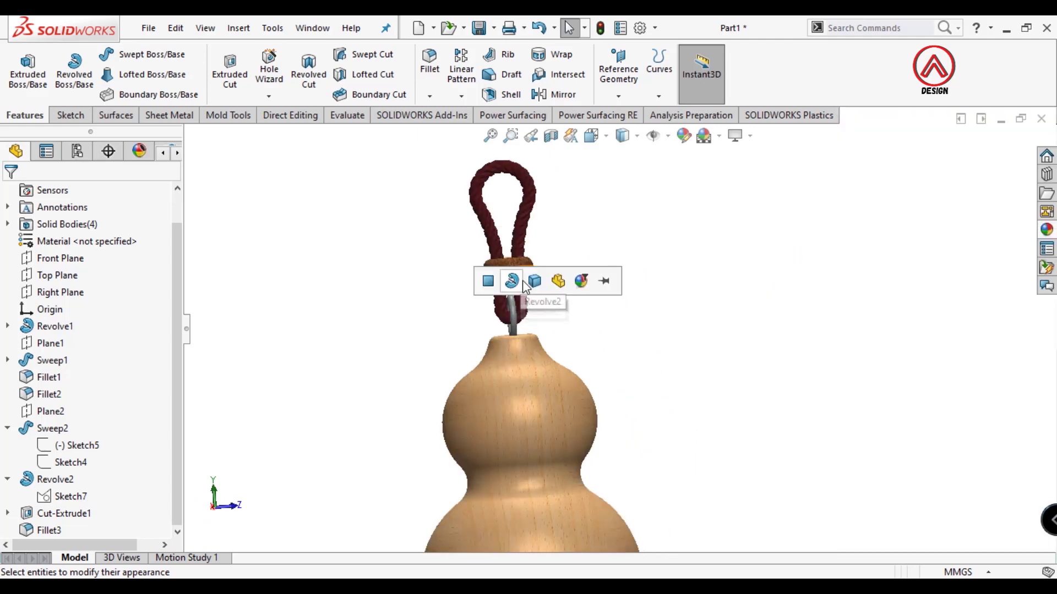
click(533, 282)
Orbit and zoom to a straight front view of the pendant and ring.
scroll(705, 286, up, 2)
scroll(623, 308, down, 2)
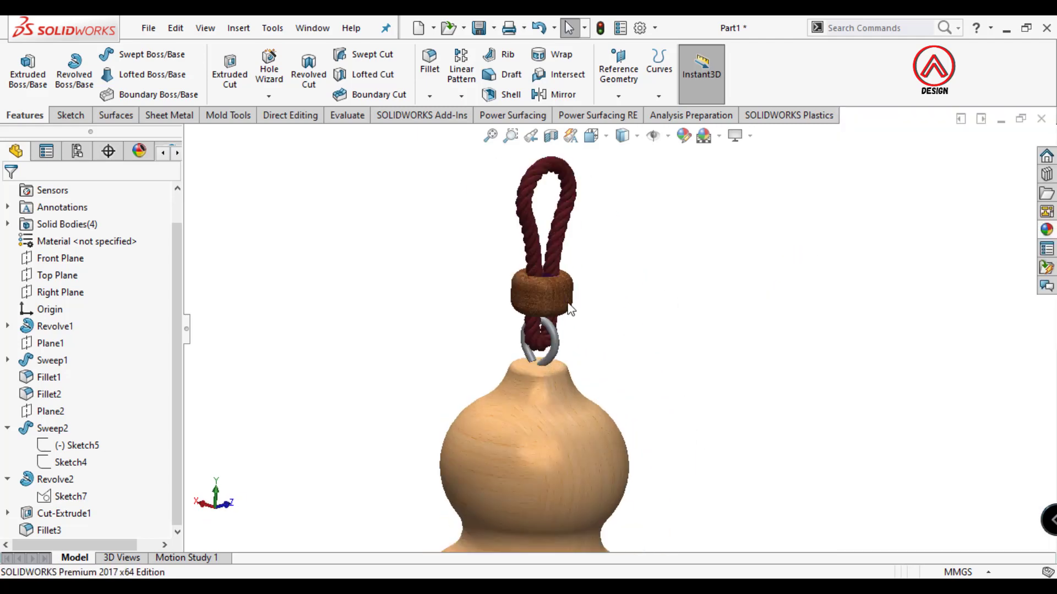
scroll(554, 301, down, 3)
middle_drag(554, 301, 654, 298)
scroll(654, 298, up, 5)
scroll(627, 314, up, 3)
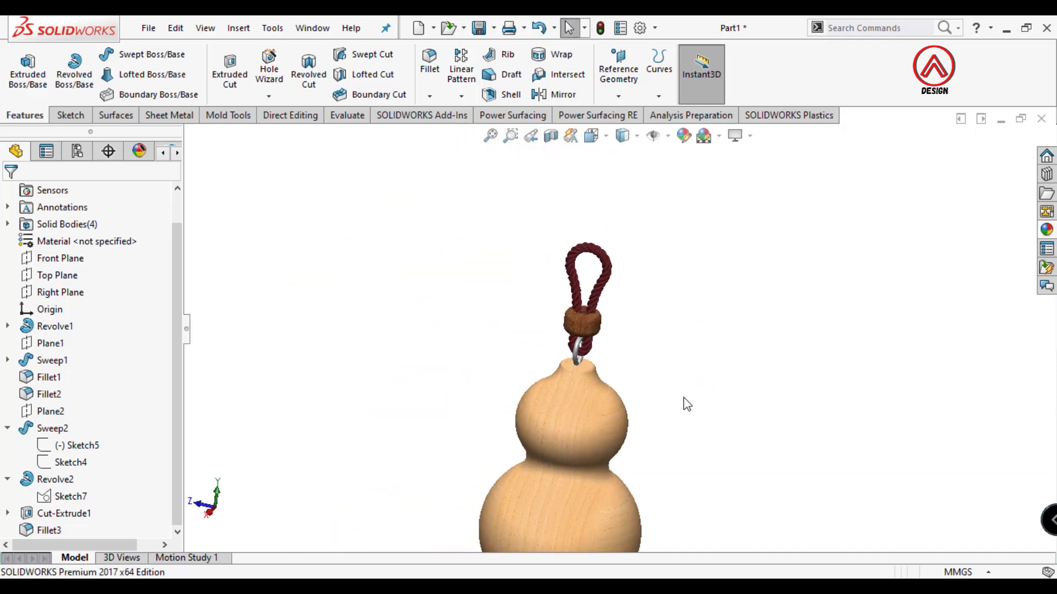
scroll(684, 403, up, 2)
mouse_move(684, 403)
middle_down()
mouse_move(426, 334)
mouse_move(599, 316)
middle_up()
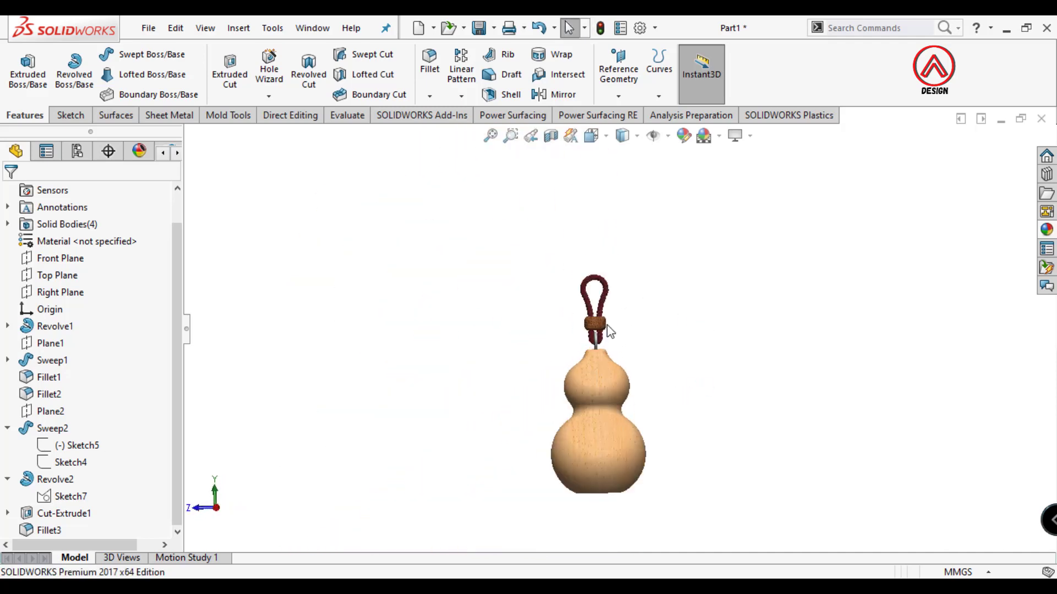
scroll(599, 316, down, 5)
click(622, 137)
scroll(693, 267, up, 3)
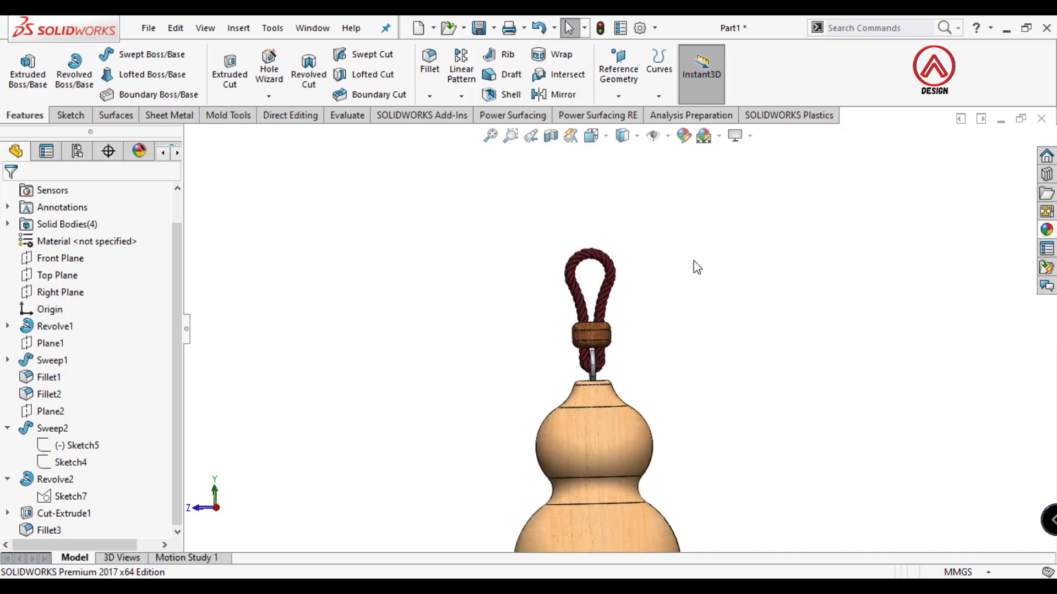
scroll(684, 321, up, 2)
mouse_move(684, 322)
middle_down()
mouse_move(574, 387)
mouse_move(626, 381)
middle_up()
scroll(626, 382, up, 1)
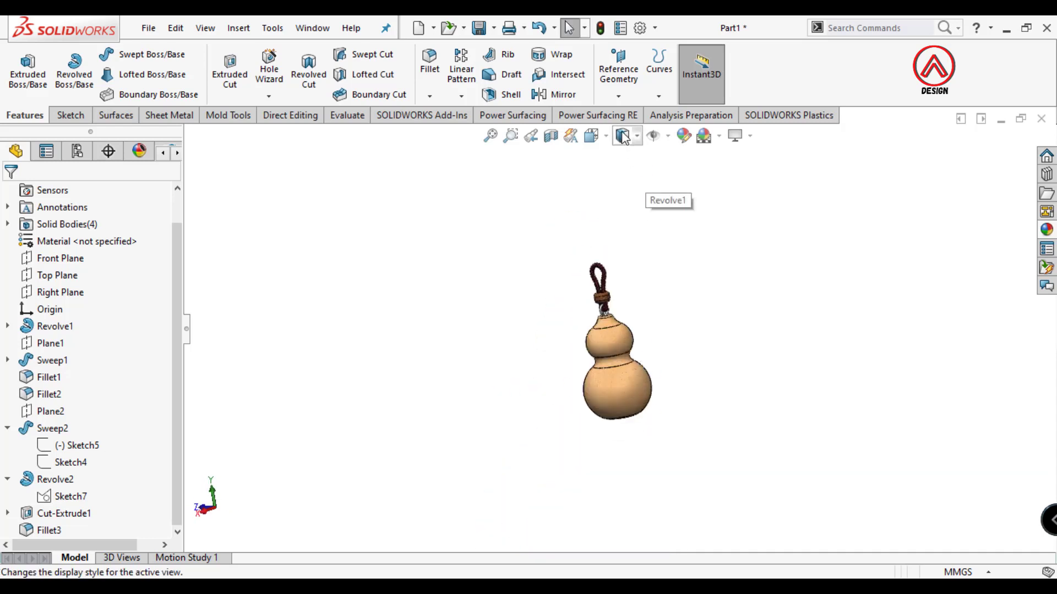
scroll(619, 317, down, 3)
middle_drag(619, 317, 859, 338)
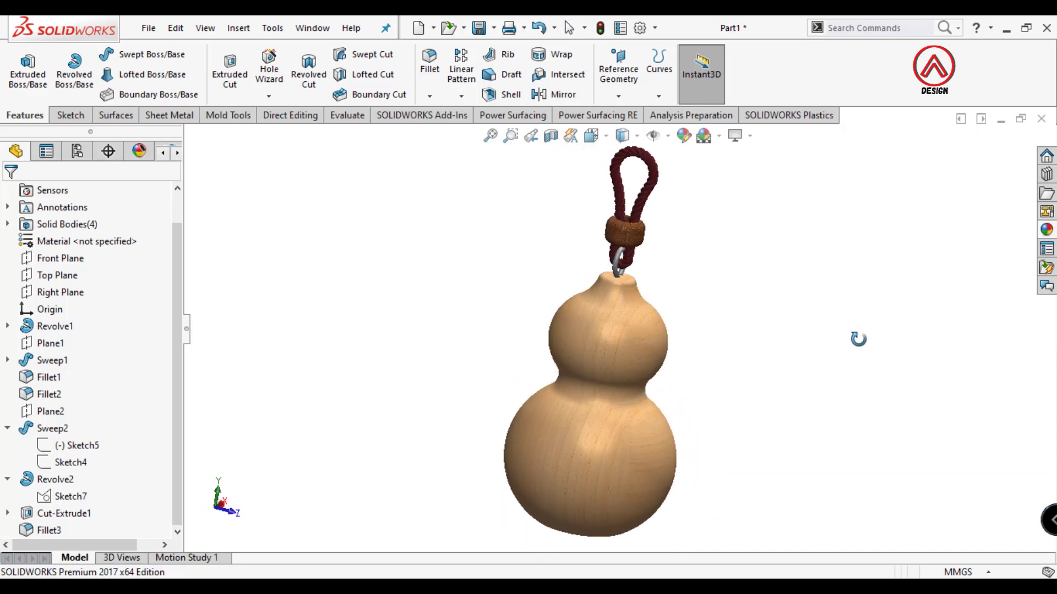
scroll(684, 337, up, 3)
mouse_move(684, 337)
middle_down()
mouse_move(488, 274)
mouse_move(420, 309)
middle_up()
scroll(706, 318, down, 2)
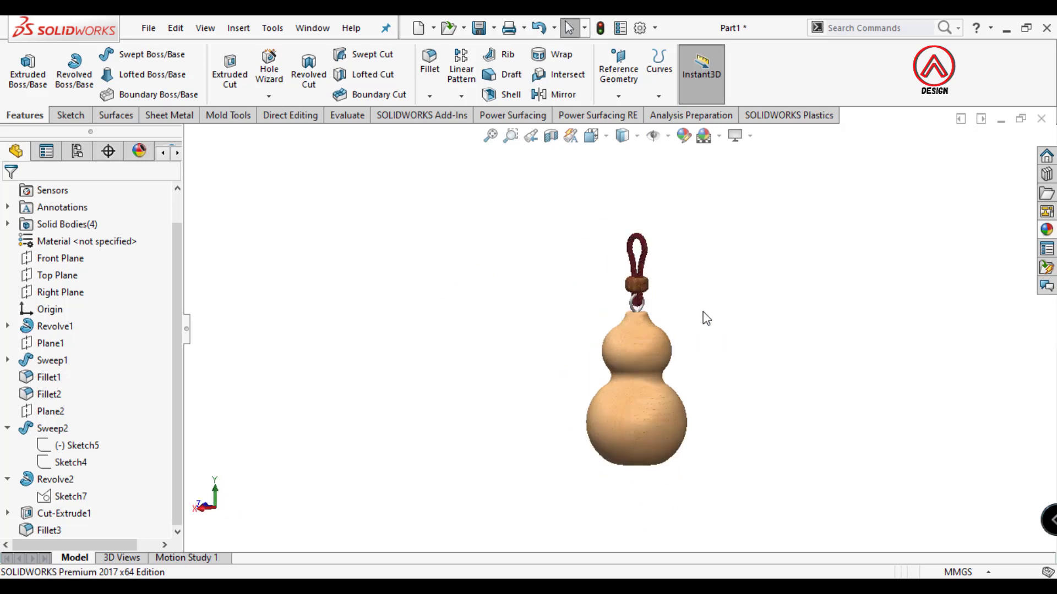
mouse_move(706, 318)
middle_down()
mouse_move(632, 308)
mouse_move(595, 332)
mouse_move(559, 316)
mouse_move(615, 238)
mouse_move(697, 226)
mouse_move(818, 389)
mouse_move(703, 252)
mouse_move(605, 369)
mouse_move(665, 319)
middle_up()
scroll(605, 368, down, 2)
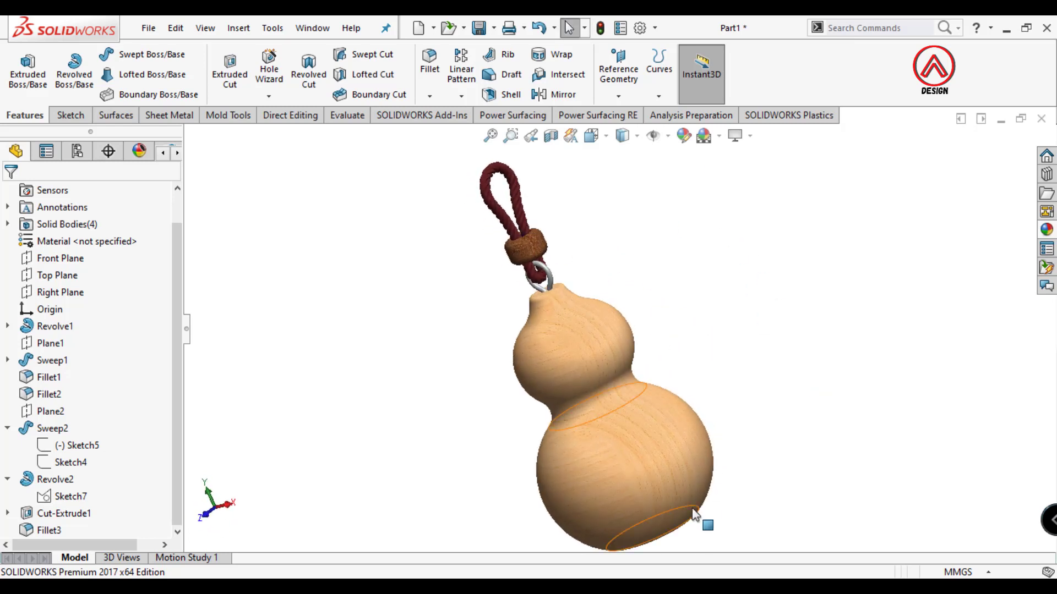